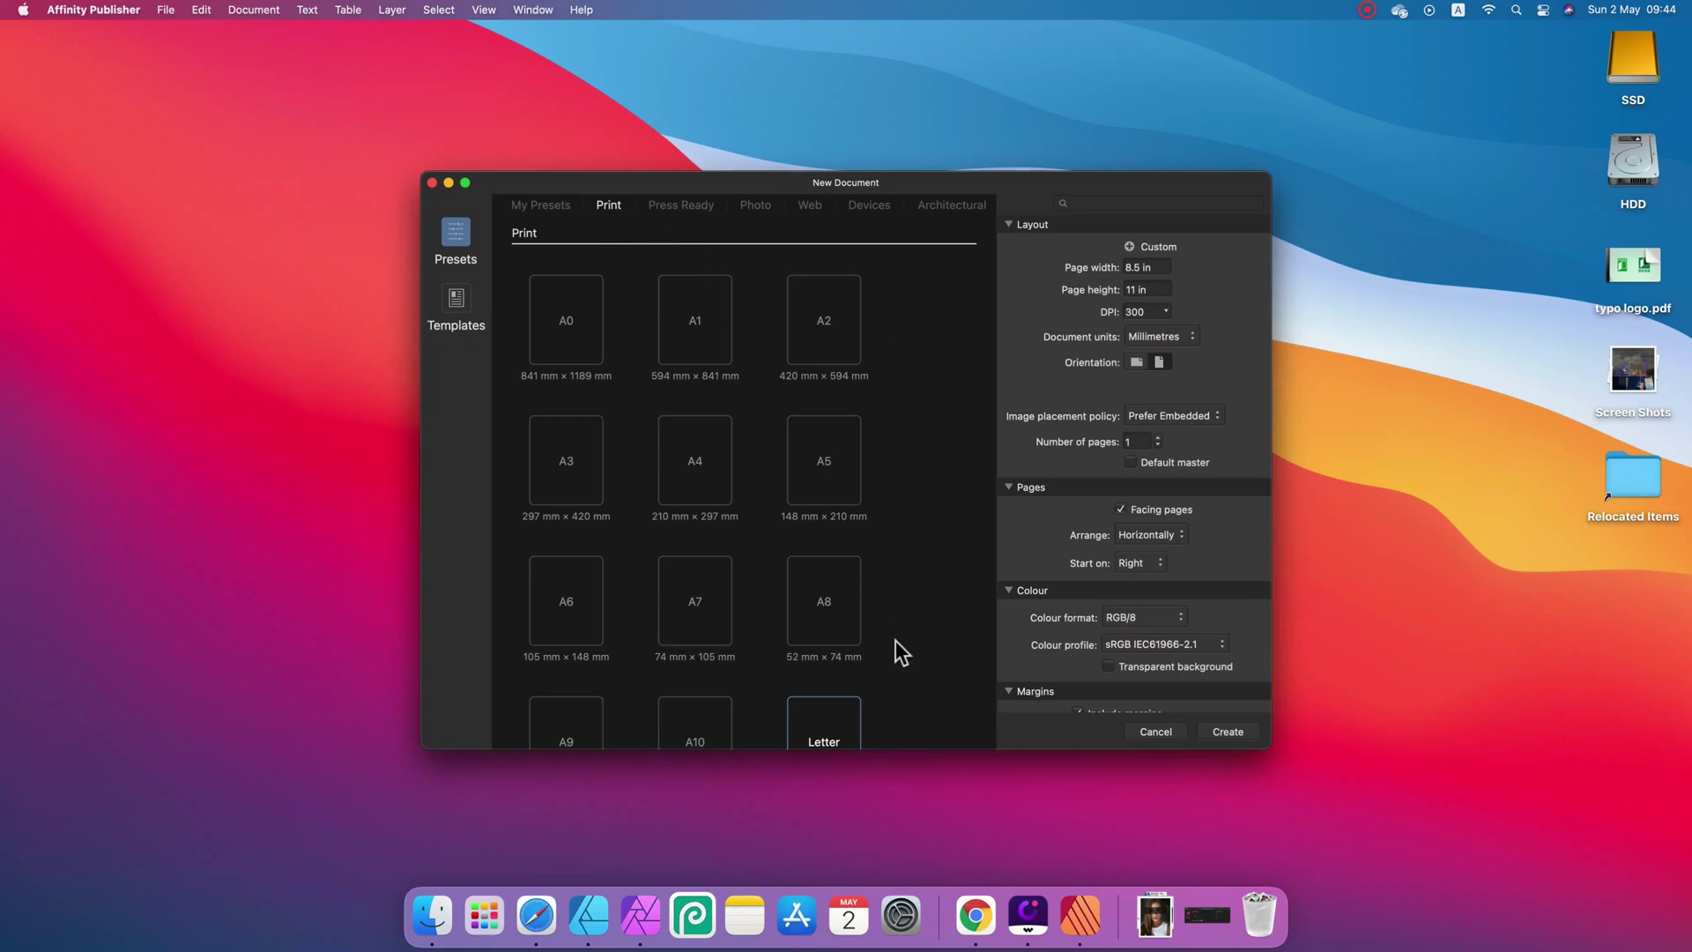
# Choose the Letter print preset, 8.5 in × 11 in, for the new document
pyautogui.scroll(-3, 896, 639)
pyautogui.click(855, 624)
pyautogui.scroll(-2, 828, 614)
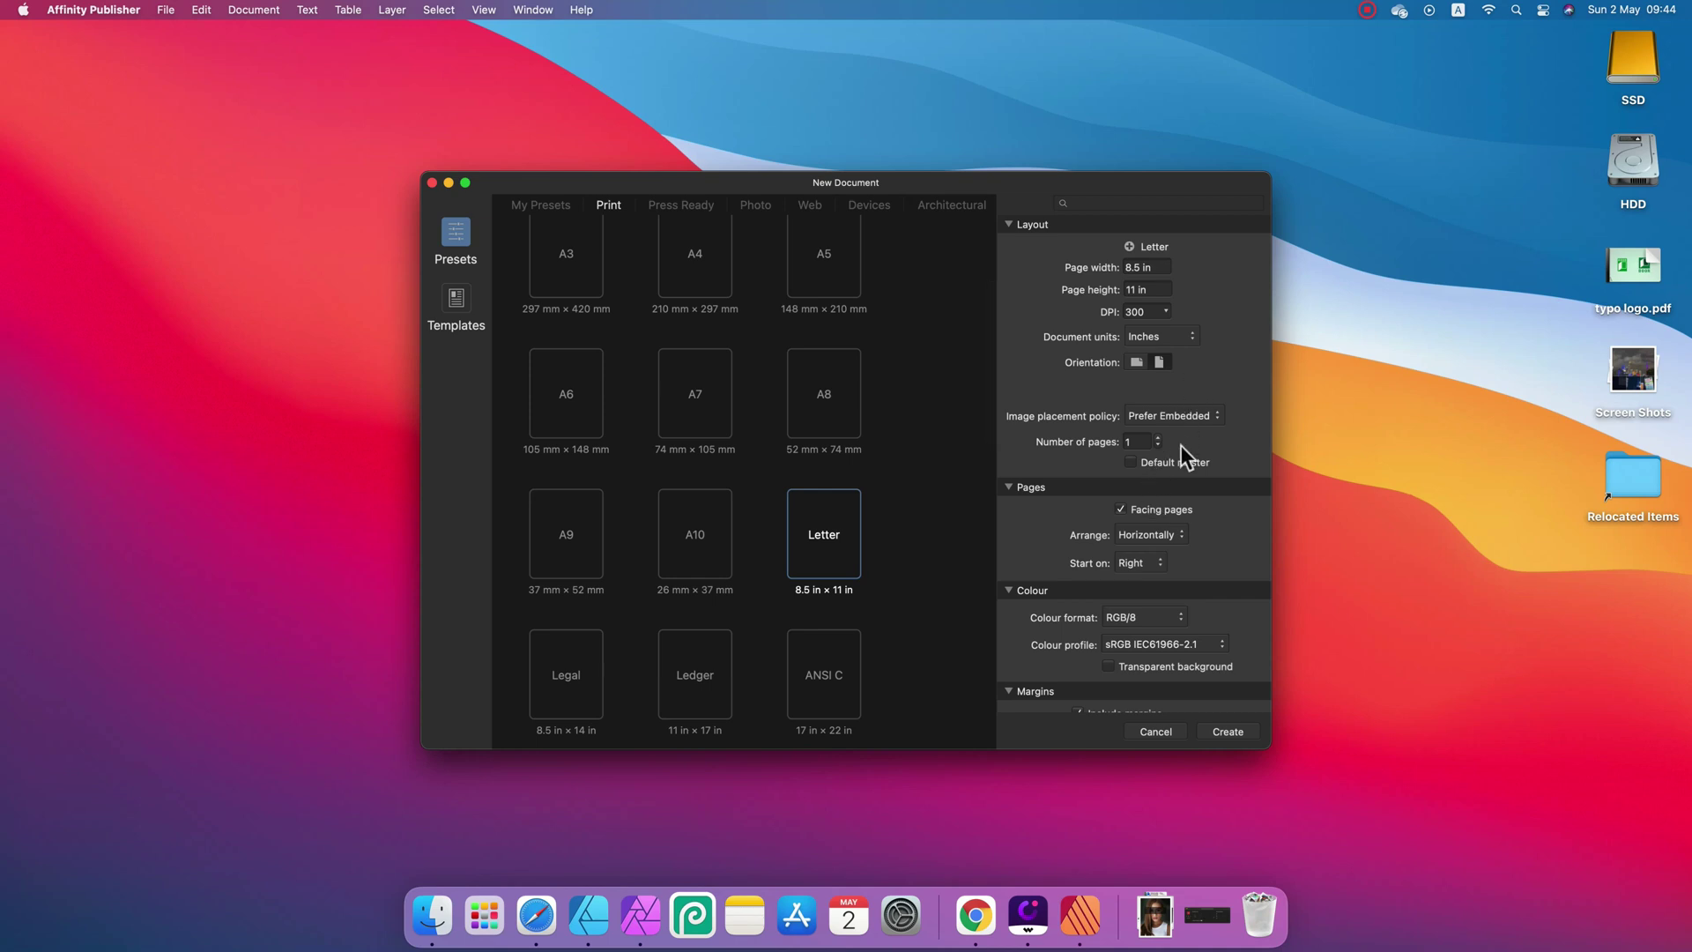
# Set the inner, outer, top and bottom page margins to 0.25 in
pyautogui.scroll(-3, 1192, 471)
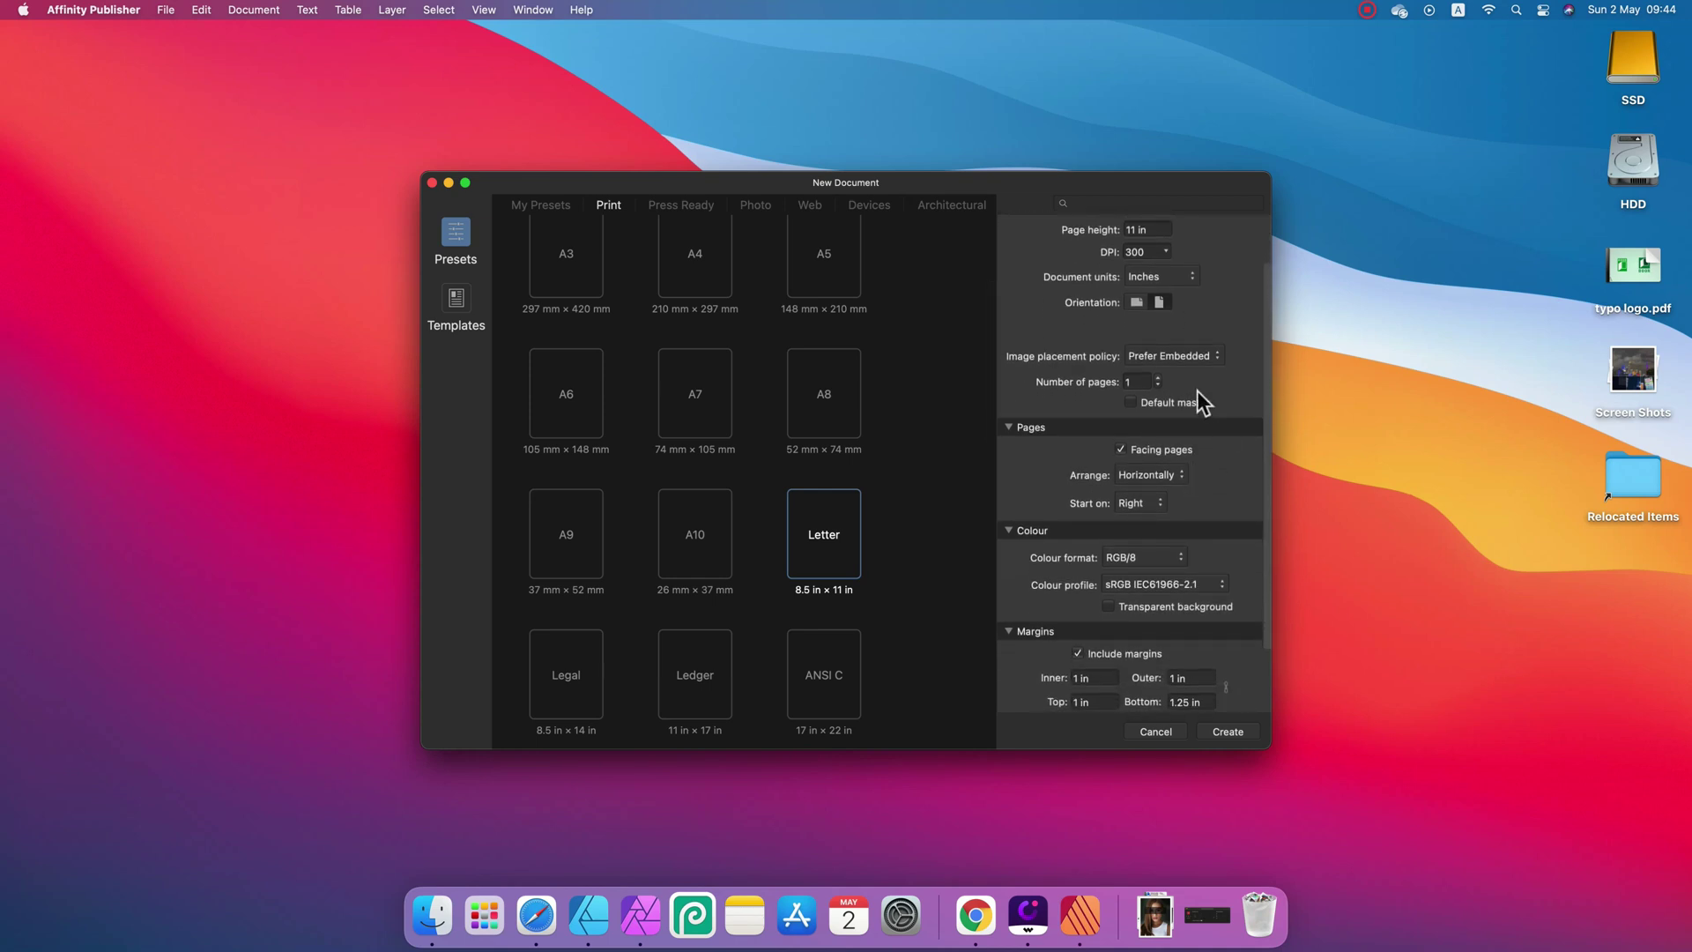
pyautogui.scroll(-4, 1187, 479)
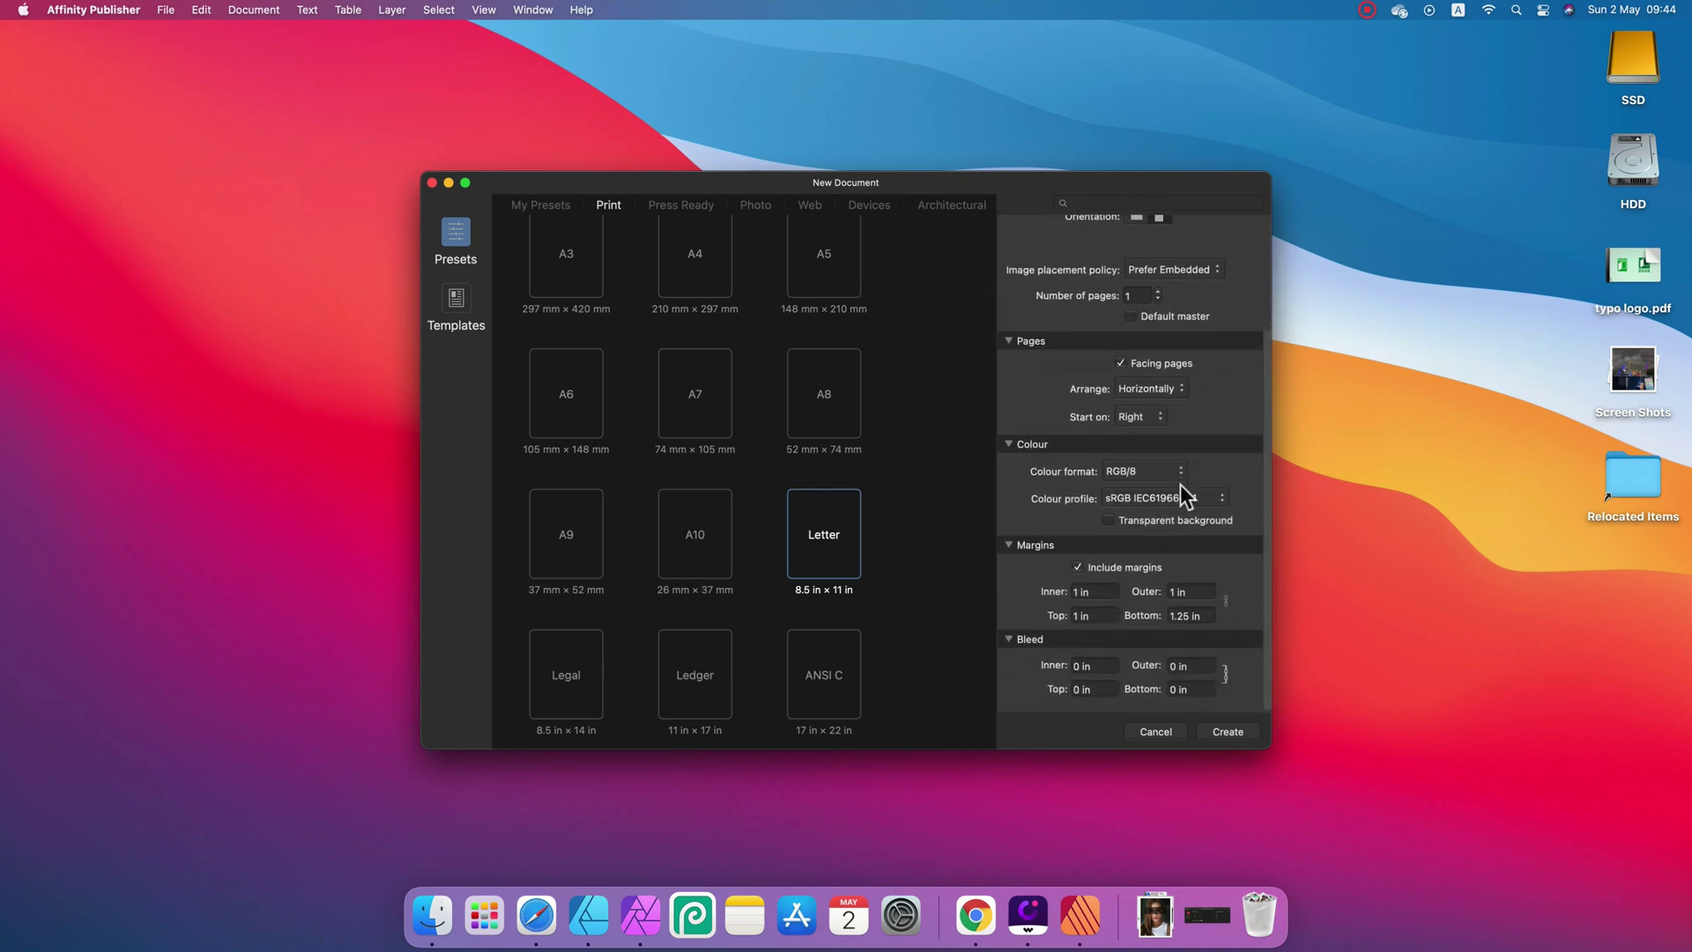
pyautogui.click(1103, 604)
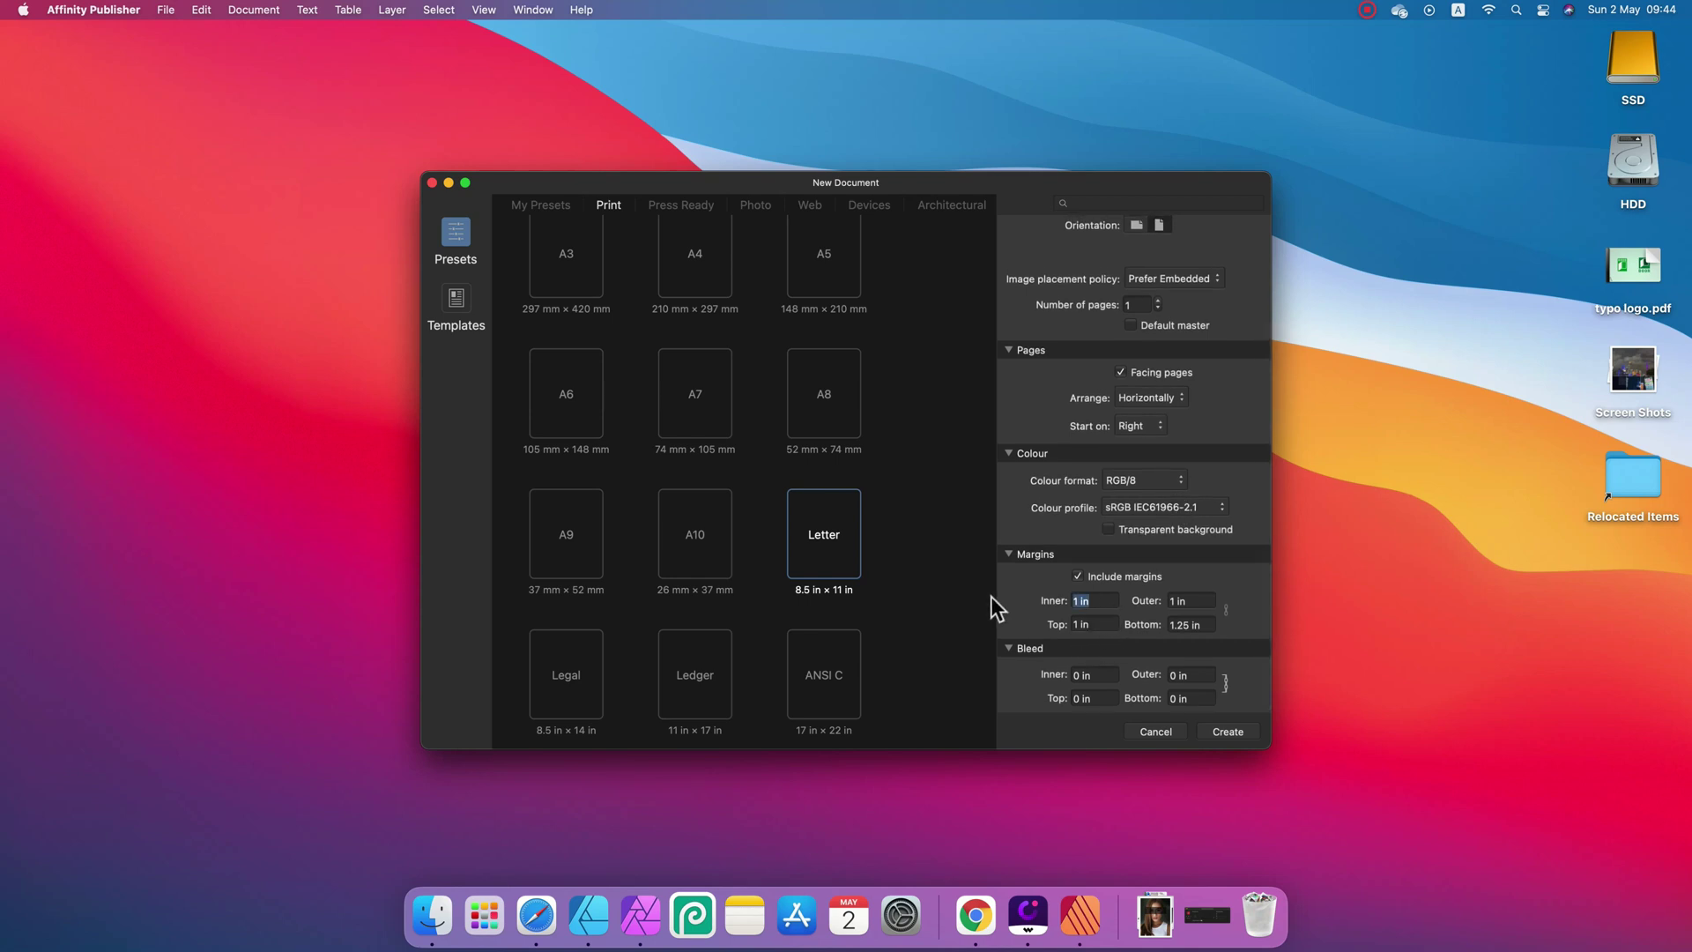
pyautogui.write('0')
pyautogui.click(1093, 625)
pyautogui.click(1114, 602)
pyautogui.press('super+c')
pyautogui.click(1207, 607)
pyautogui.write('0.25')
pyautogui.click(1200, 624)
pyautogui.press('super+v')
pyautogui.click(1102, 627)
pyautogui.press('super+v')
# Set the bleed to 0.25 in on every side and create the document
pyautogui.click(1105, 675)
pyautogui.press('super+v')
pyautogui.press('Tab')
pyautogui.click(1234, 737)
pyautogui.scroll(-2, 1045, 654)
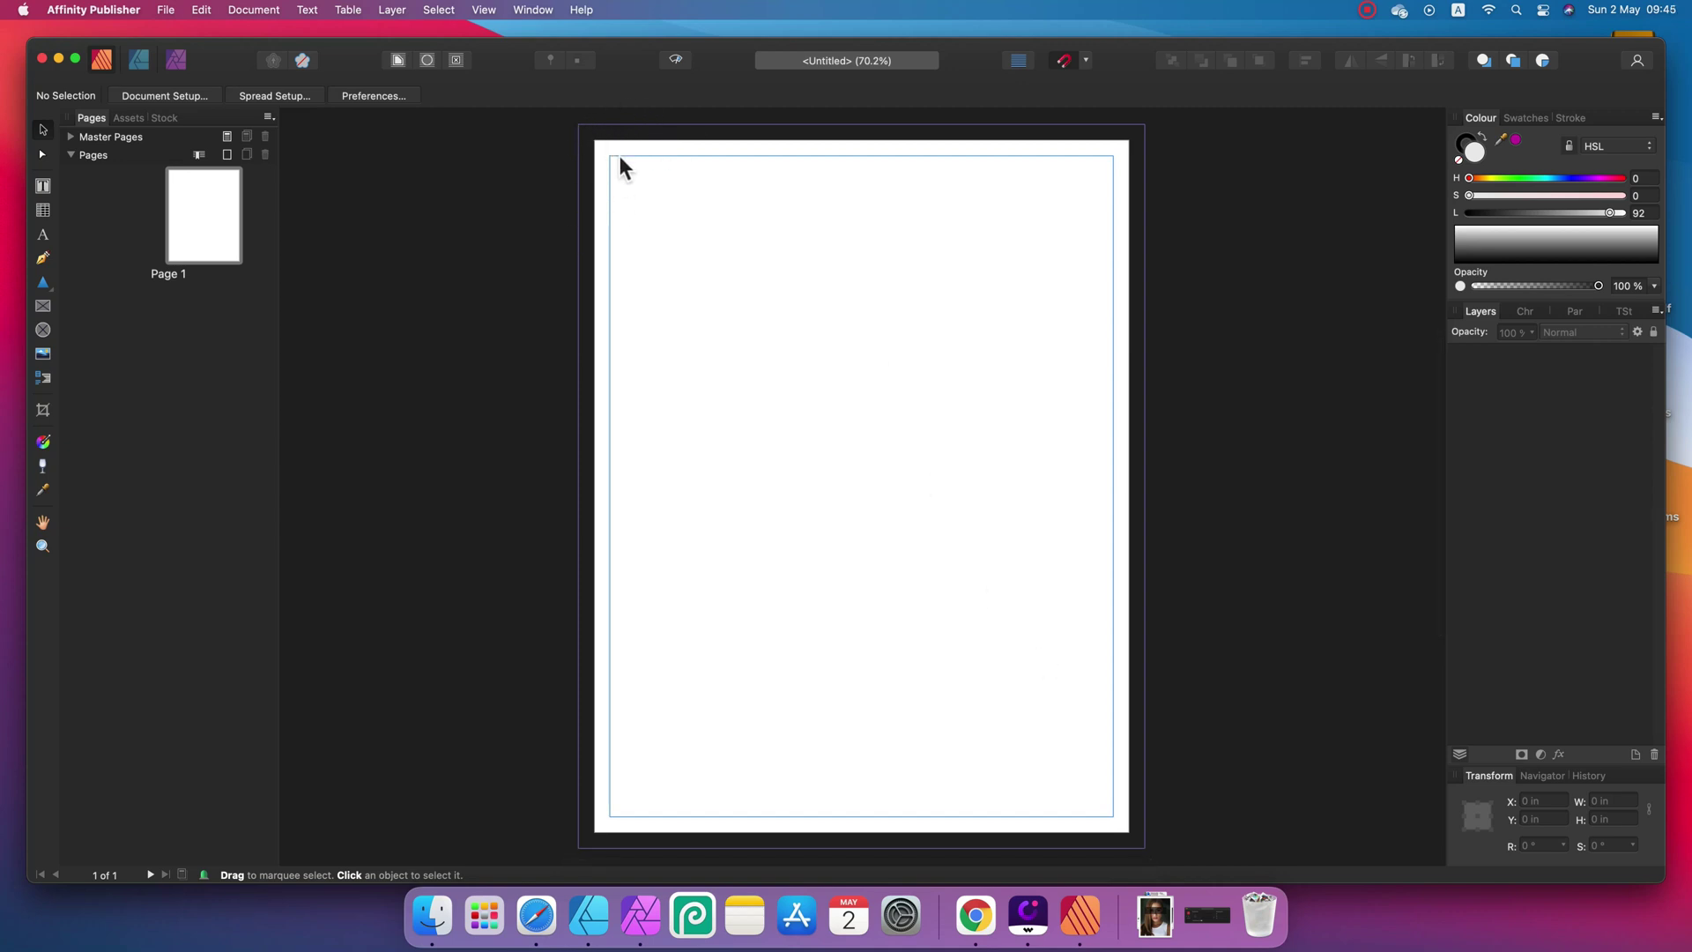
pyautogui.hscroll(2, 561, 268)
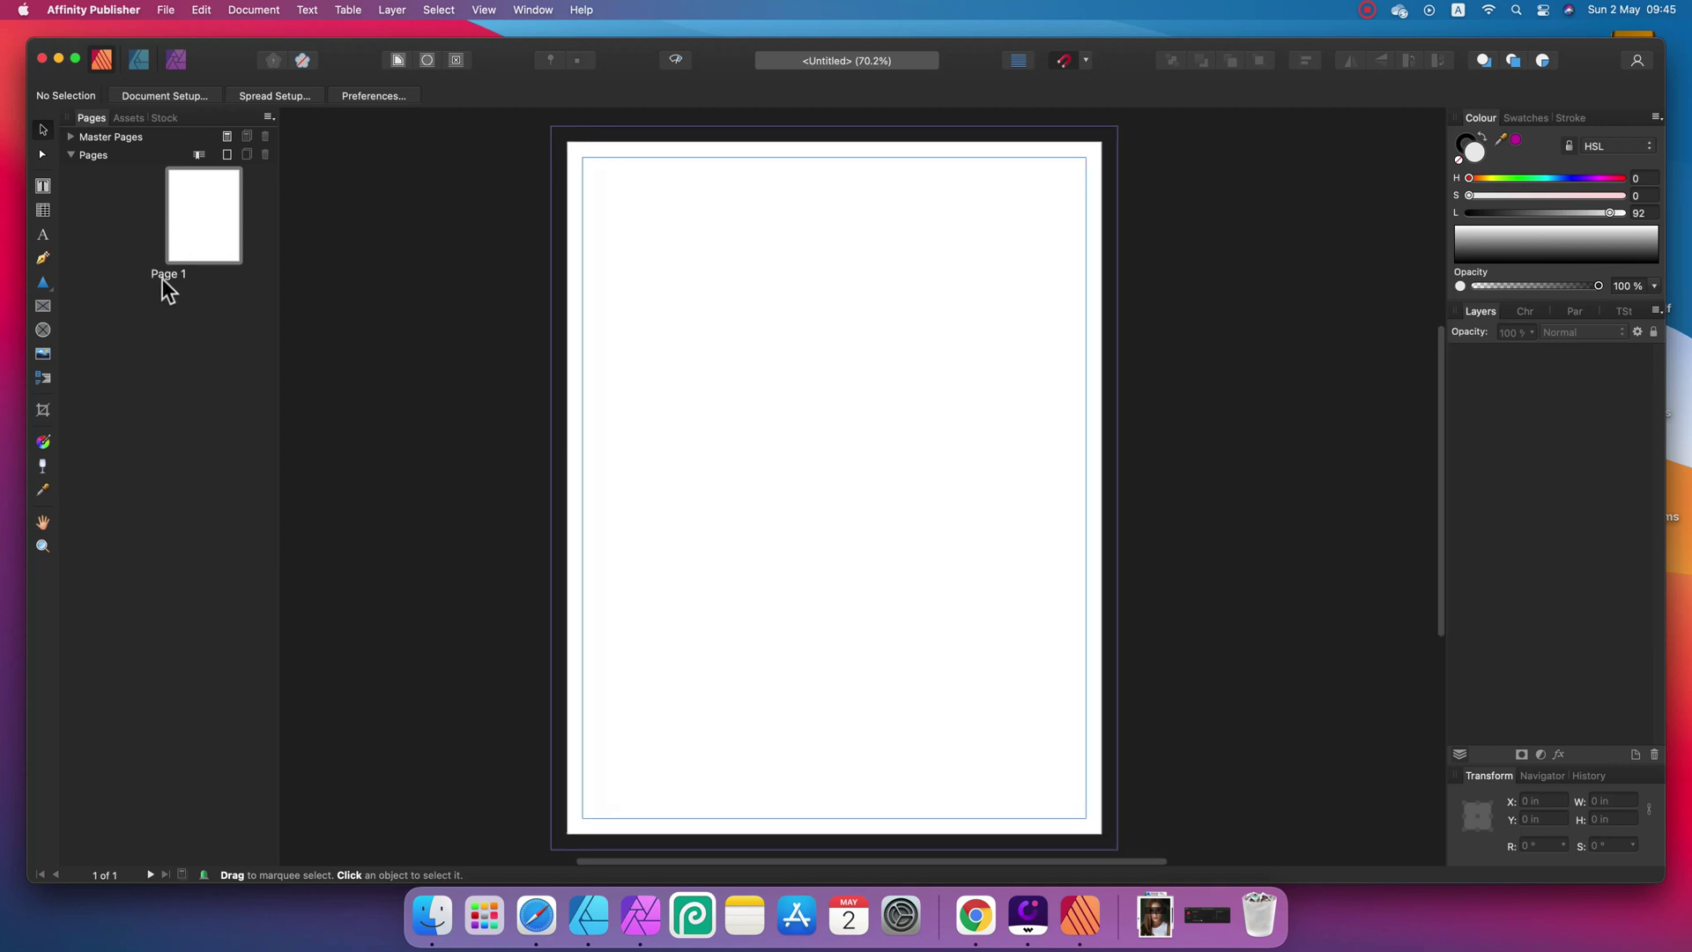
pyautogui.click(70, 138)
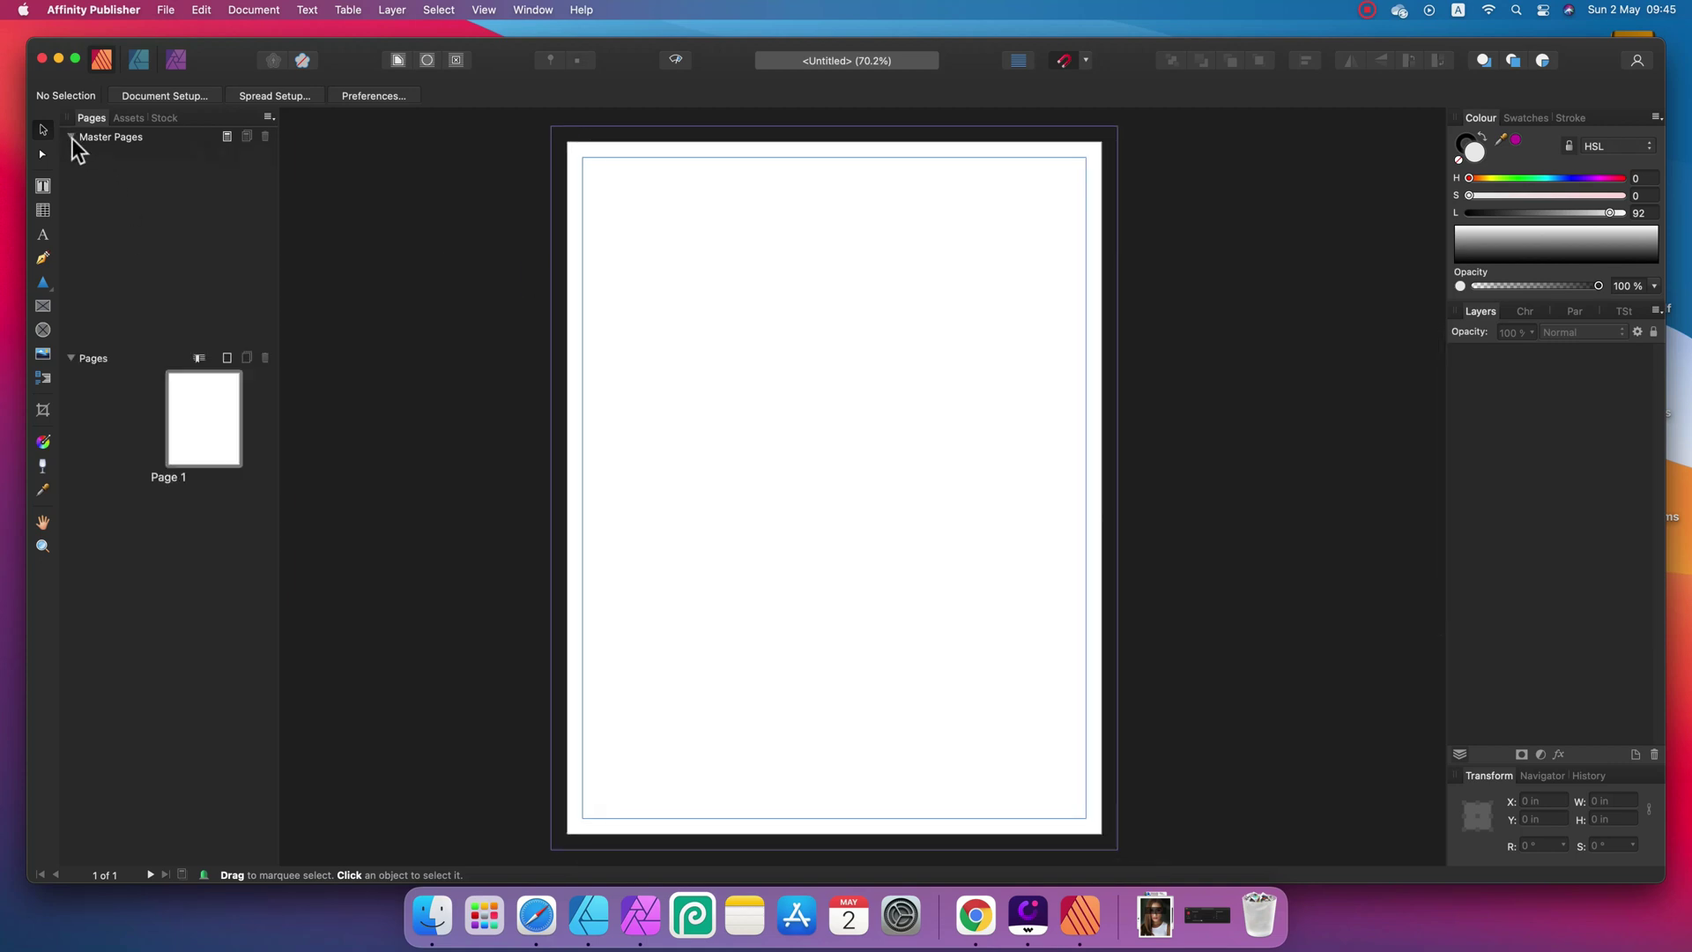
pyautogui.click(71, 138)
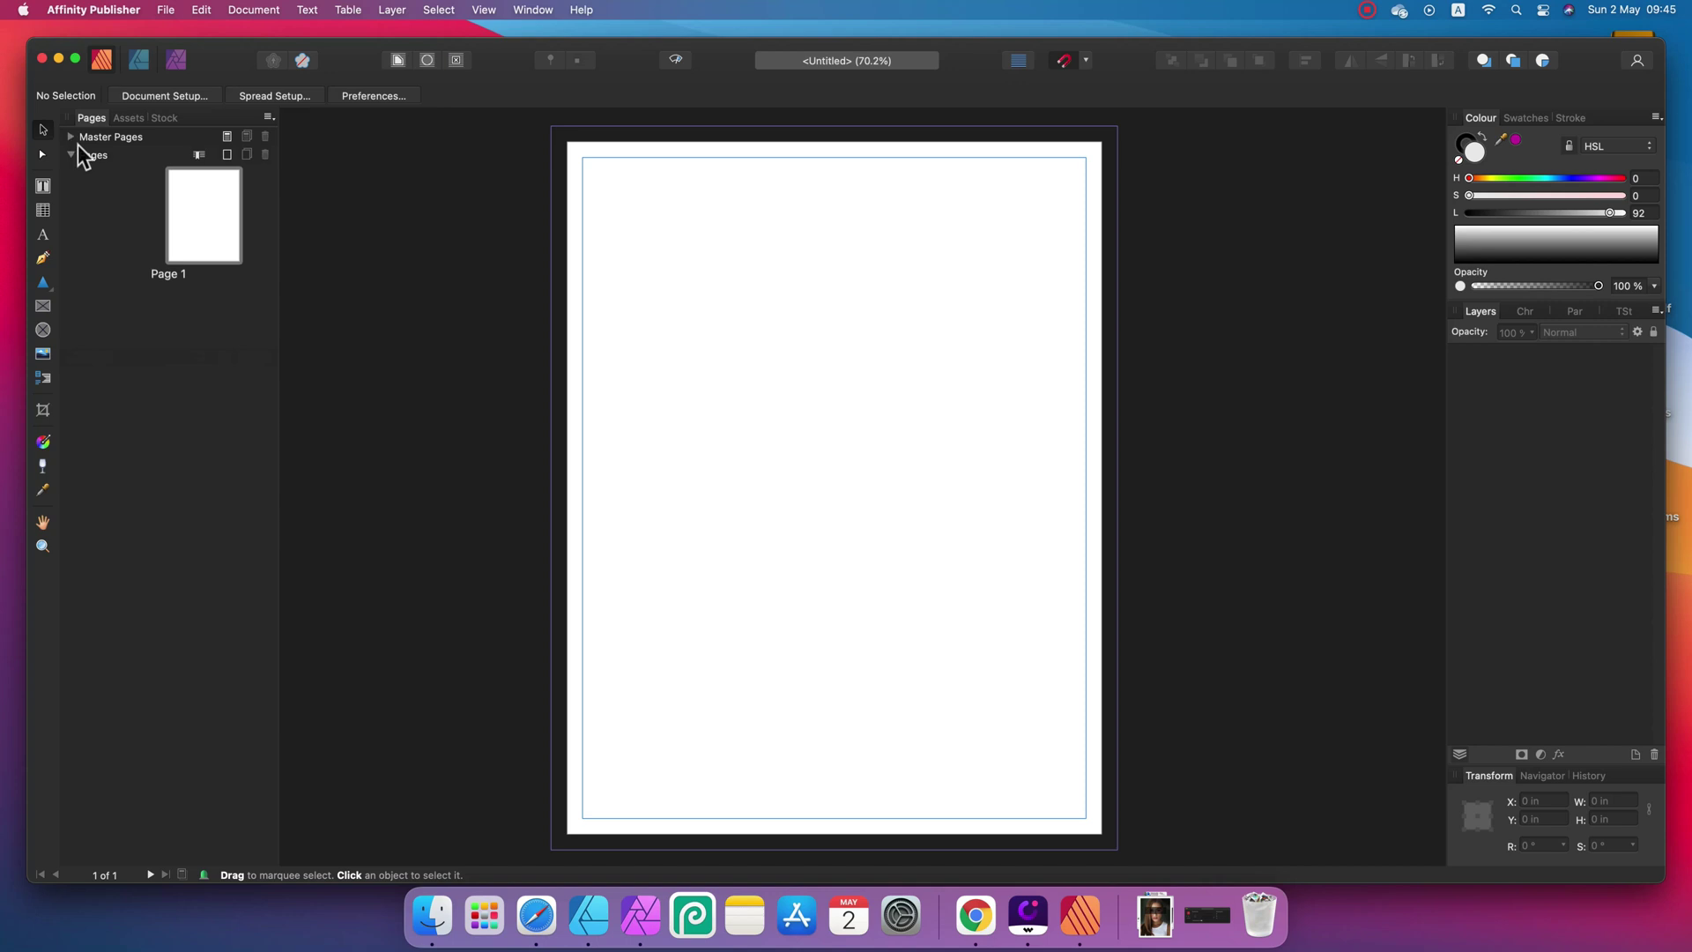
# Draw an 8.5 in × 11 in rectangle covering the whole page and remove its stroke
pyautogui.click(44, 288)
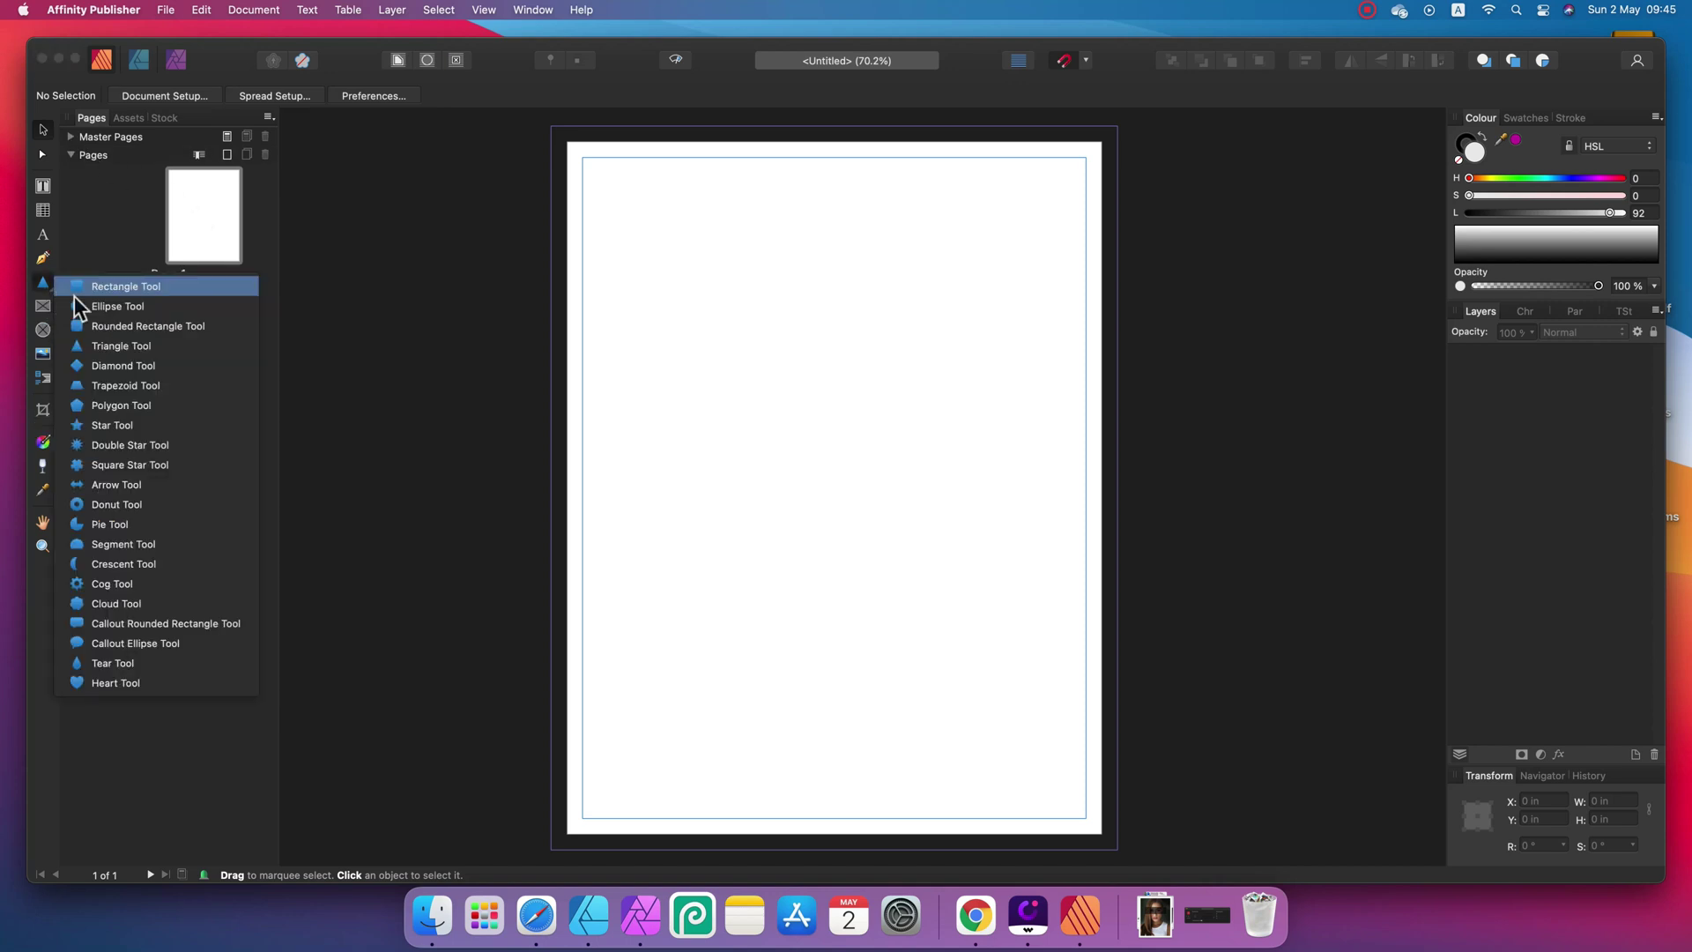
pyautogui.click(74, 293)
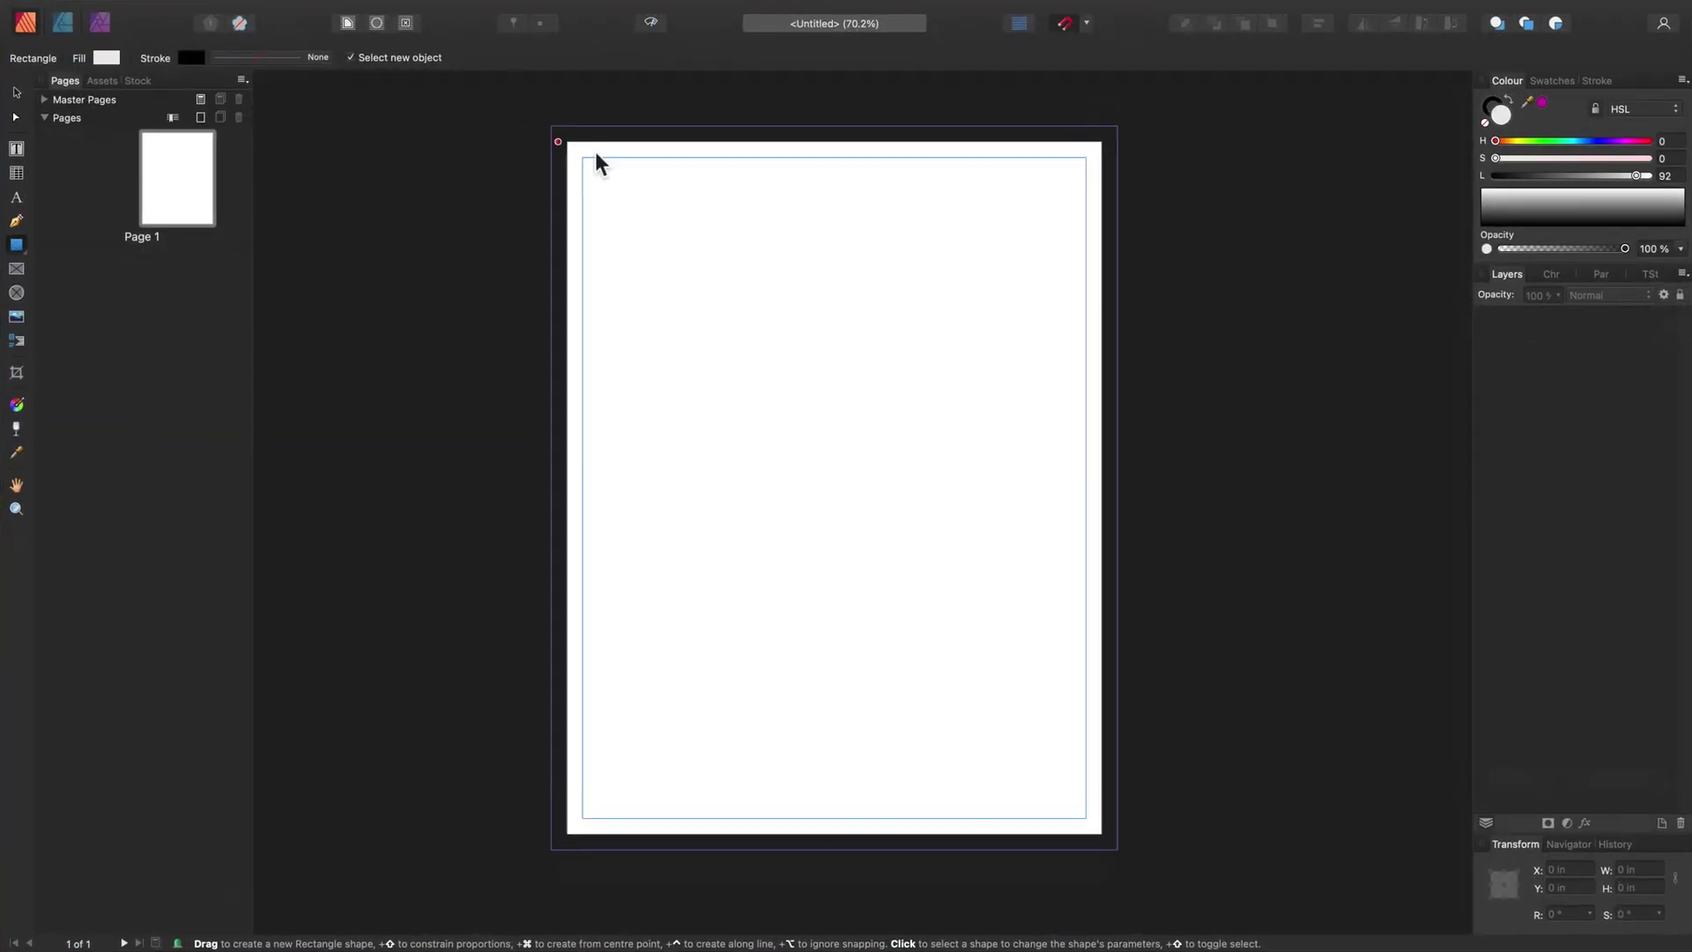
pyautogui.moveTo(569, 152); pyautogui.dragTo(1104, 833)
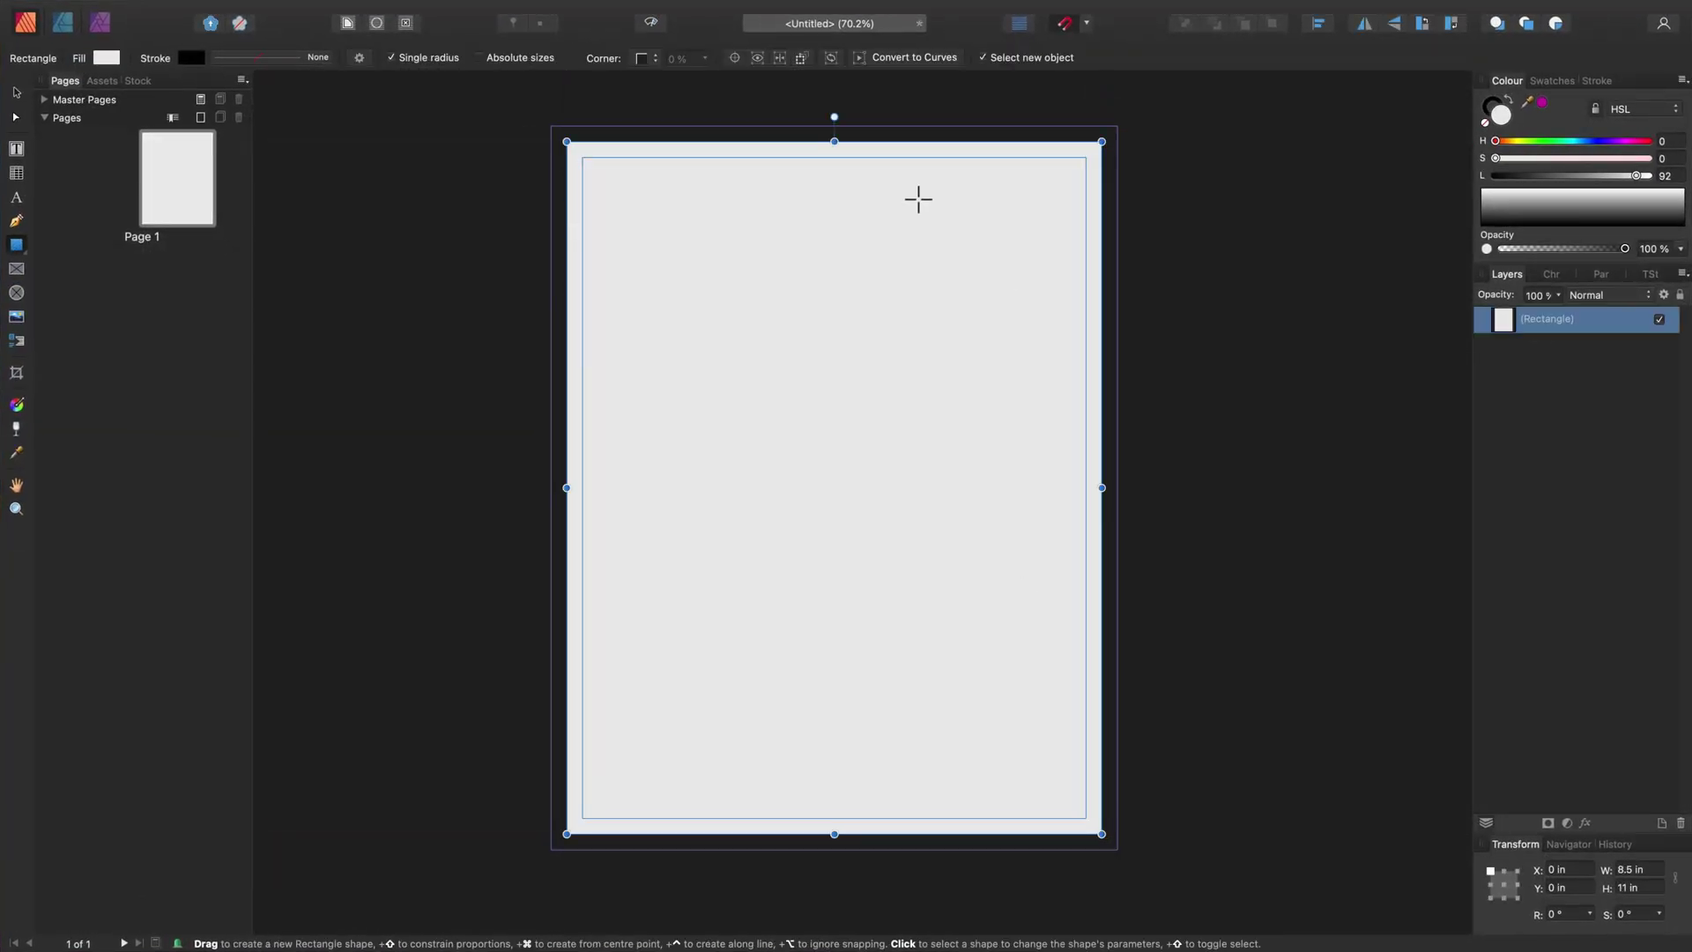
pyautogui.click(1491, 110)
pyautogui.click(1485, 123)
# Fill the background rectangle with a light mint green of hue 165, saturation 100 and lightness 76
pyautogui.click(1503, 122)
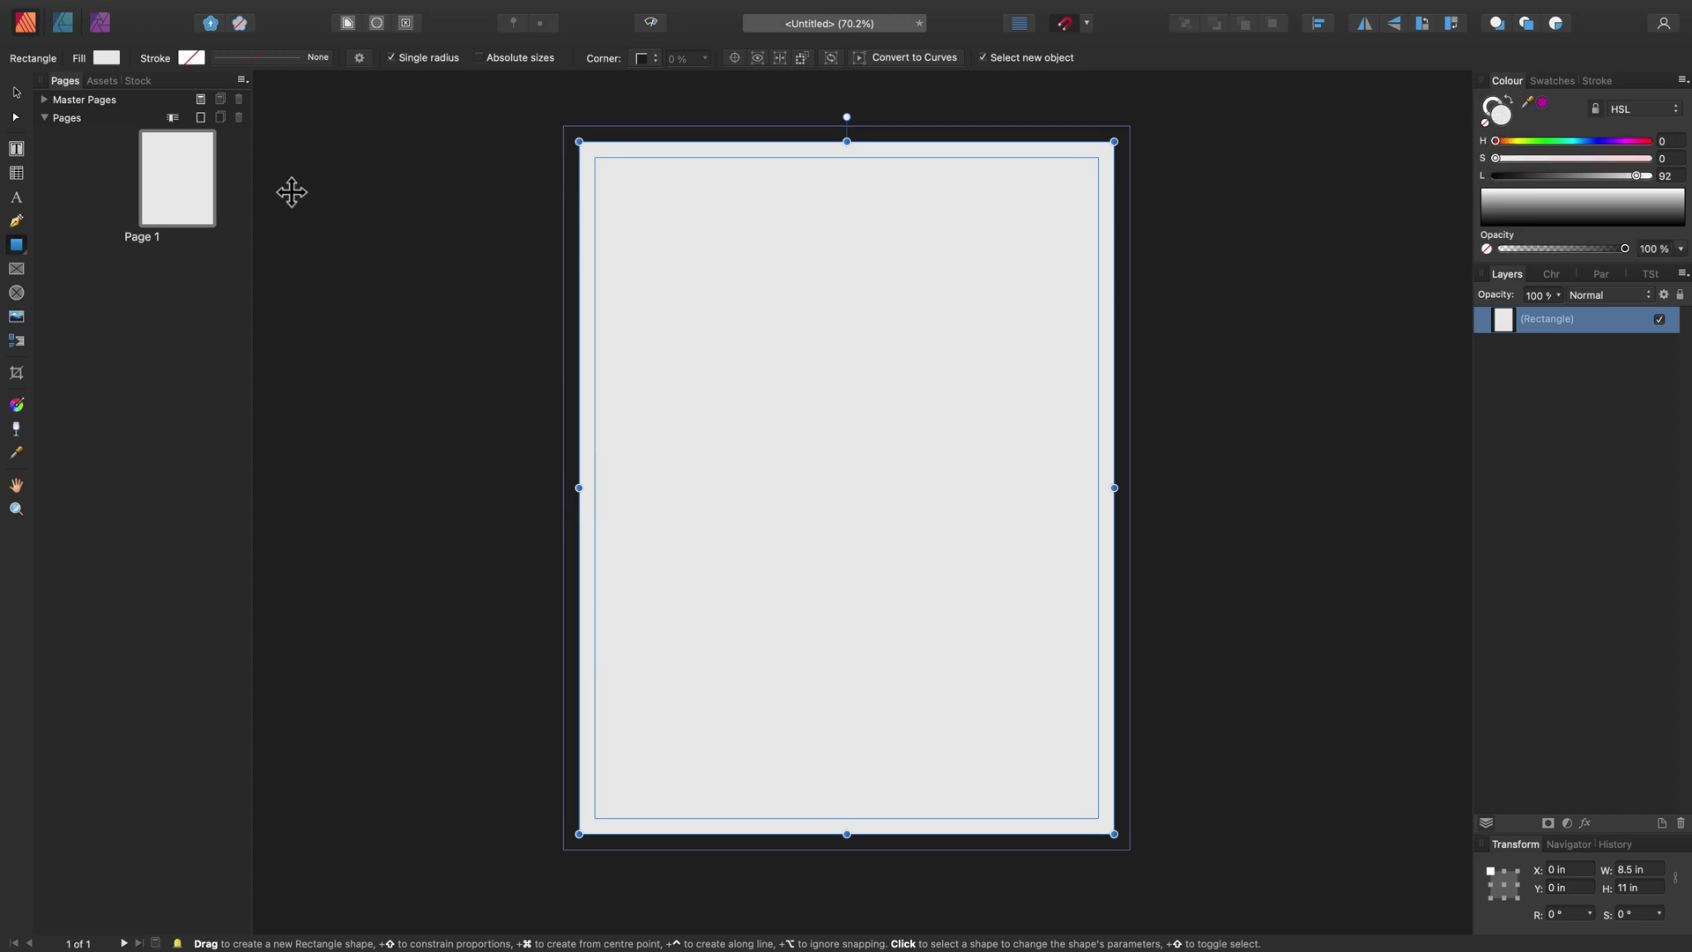
pyautogui.moveTo(1496, 143); pyautogui.dragTo(1616, 177)
pyautogui.click(1592, 160)
pyautogui.click(1574, 180)
pyautogui.click(1590, 178)
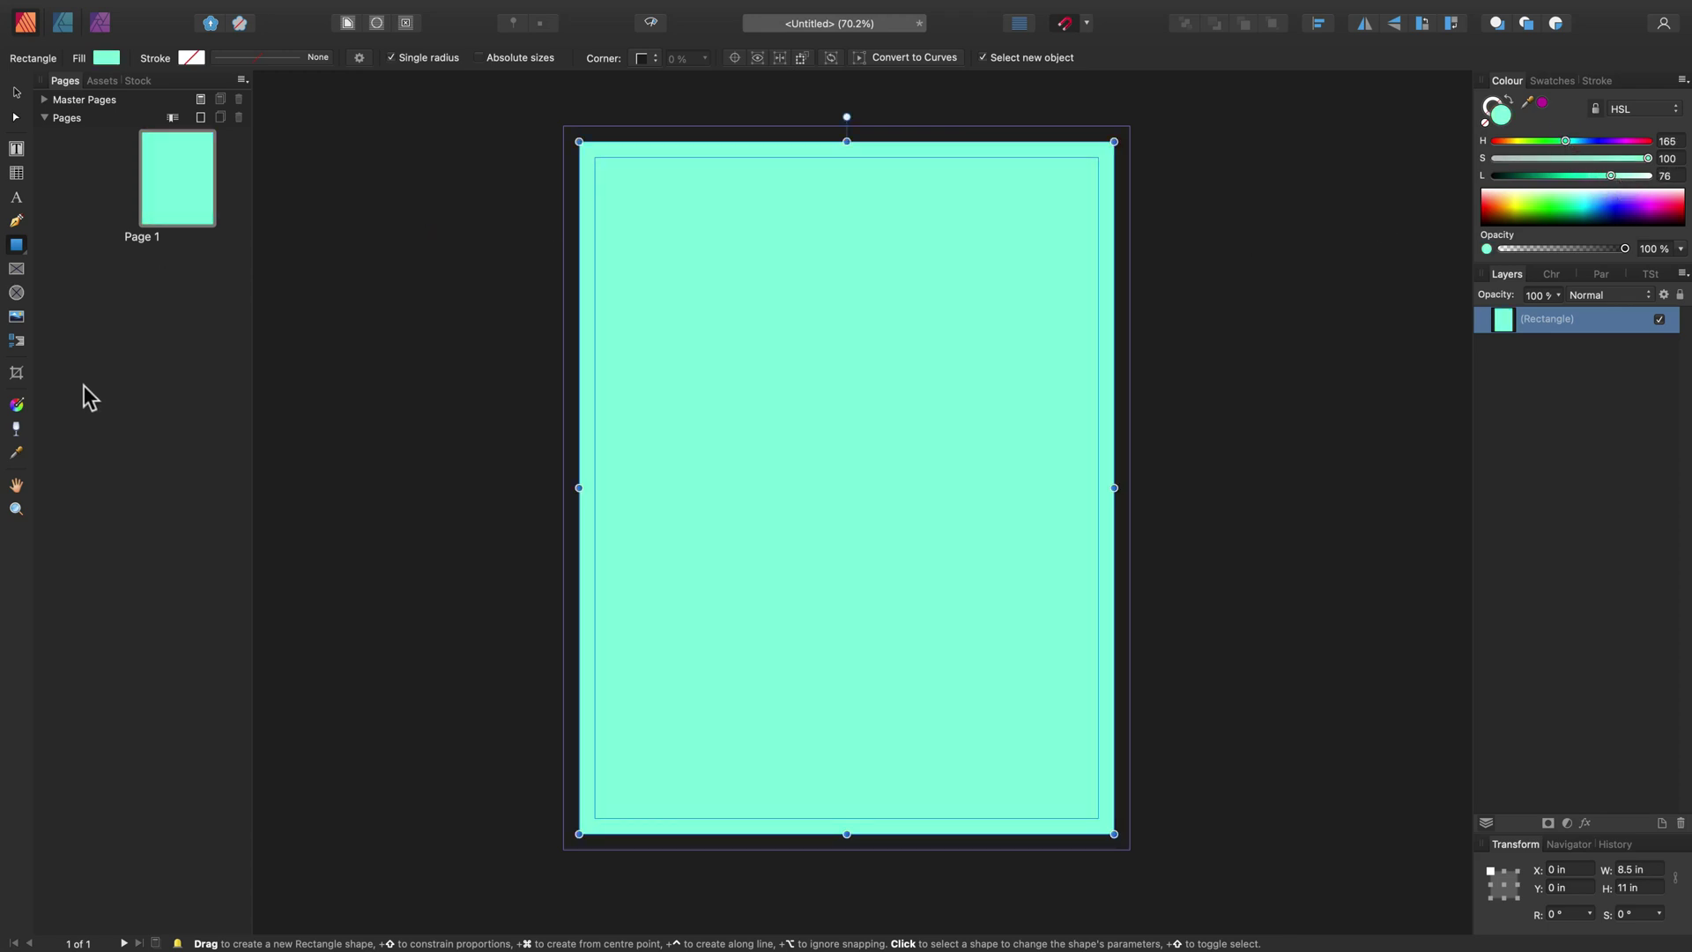
# Apply a linear gradient fill to the rectangle, running from the page's upper-right corner to its lower-left corner
pyautogui.click(16, 404)
pyautogui.click(205, 58)
pyautogui.click(196, 76)
pyautogui.moveTo(1114, 143); pyautogui.dragTo(588, 828)
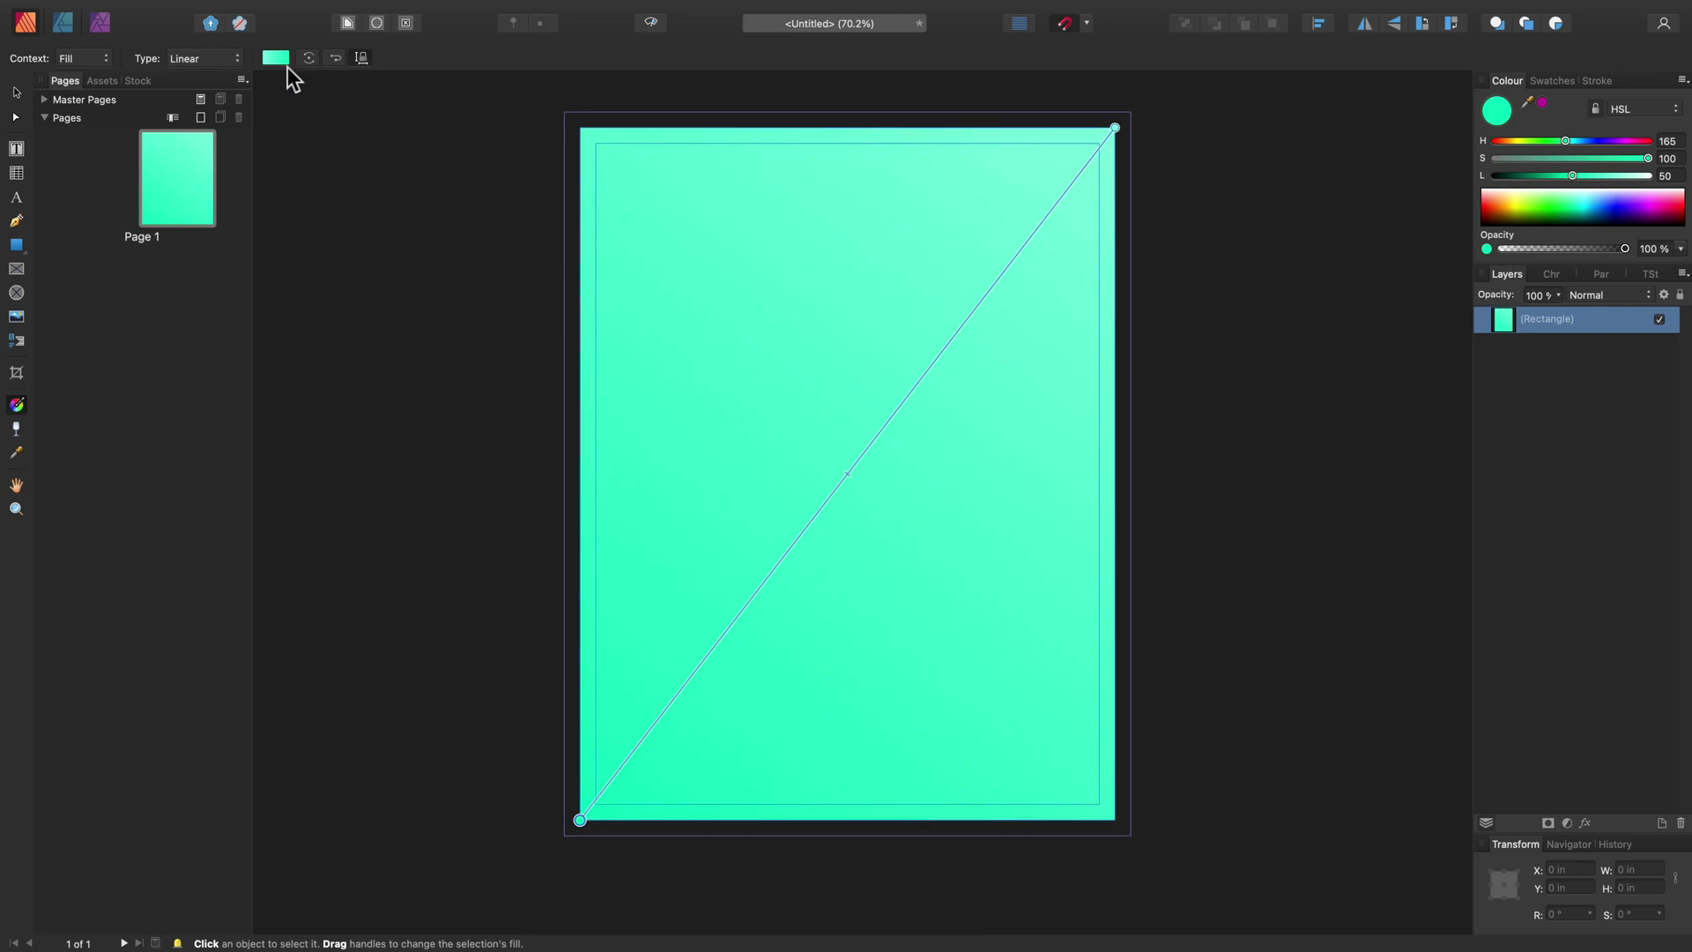
# Recolour the gradient's end stop to pink, hue 334, saturation 100, lightness 50, and add a moderate amount of noise
pyautogui.click(280, 58)
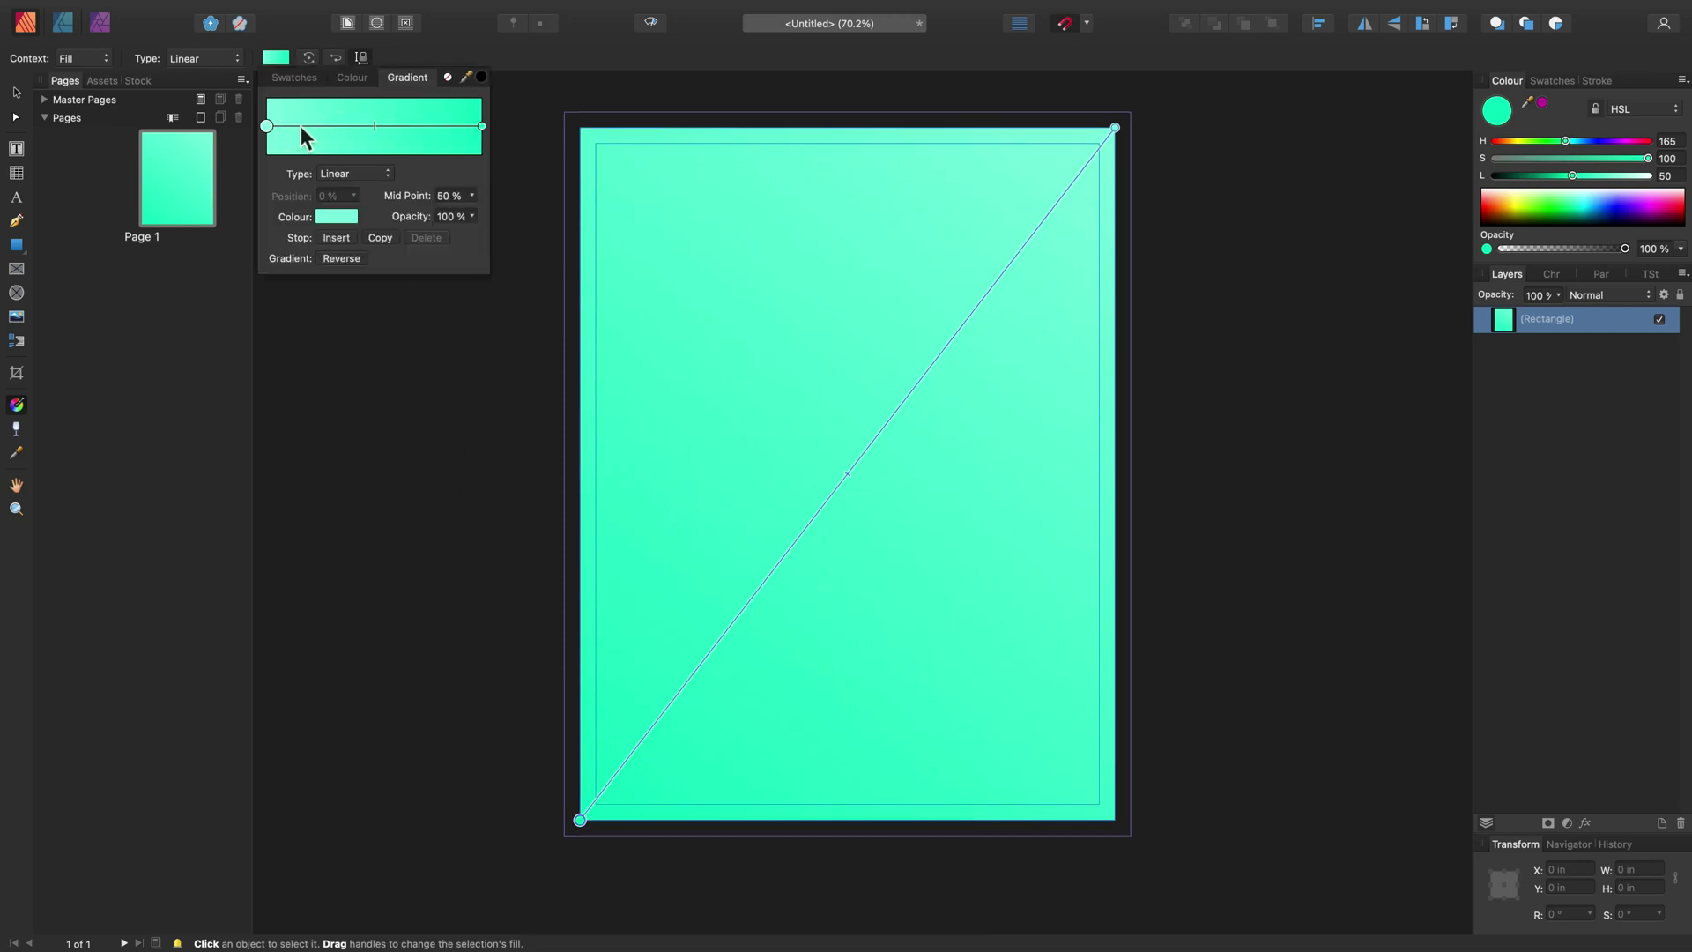
pyautogui.click(482, 126)
pyautogui.click(355, 220)
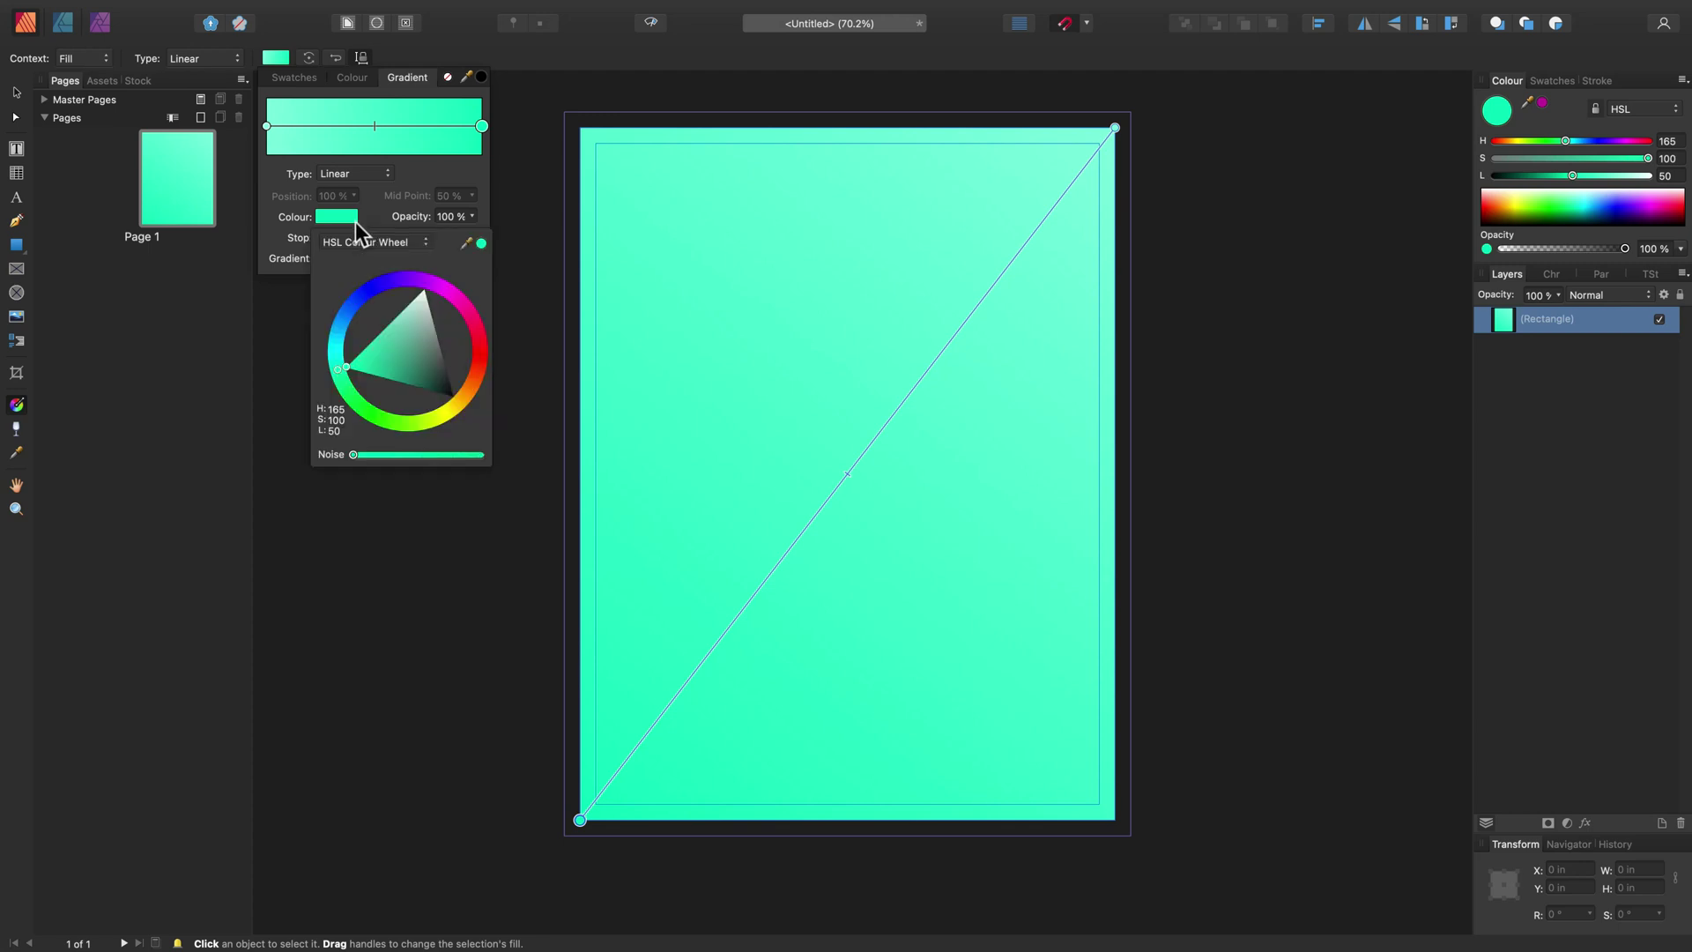
pyautogui.moveTo(348, 352); pyautogui.dragTo(480, 318)
pyautogui.moveTo(353, 455); pyautogui.dragTo(393, 457)
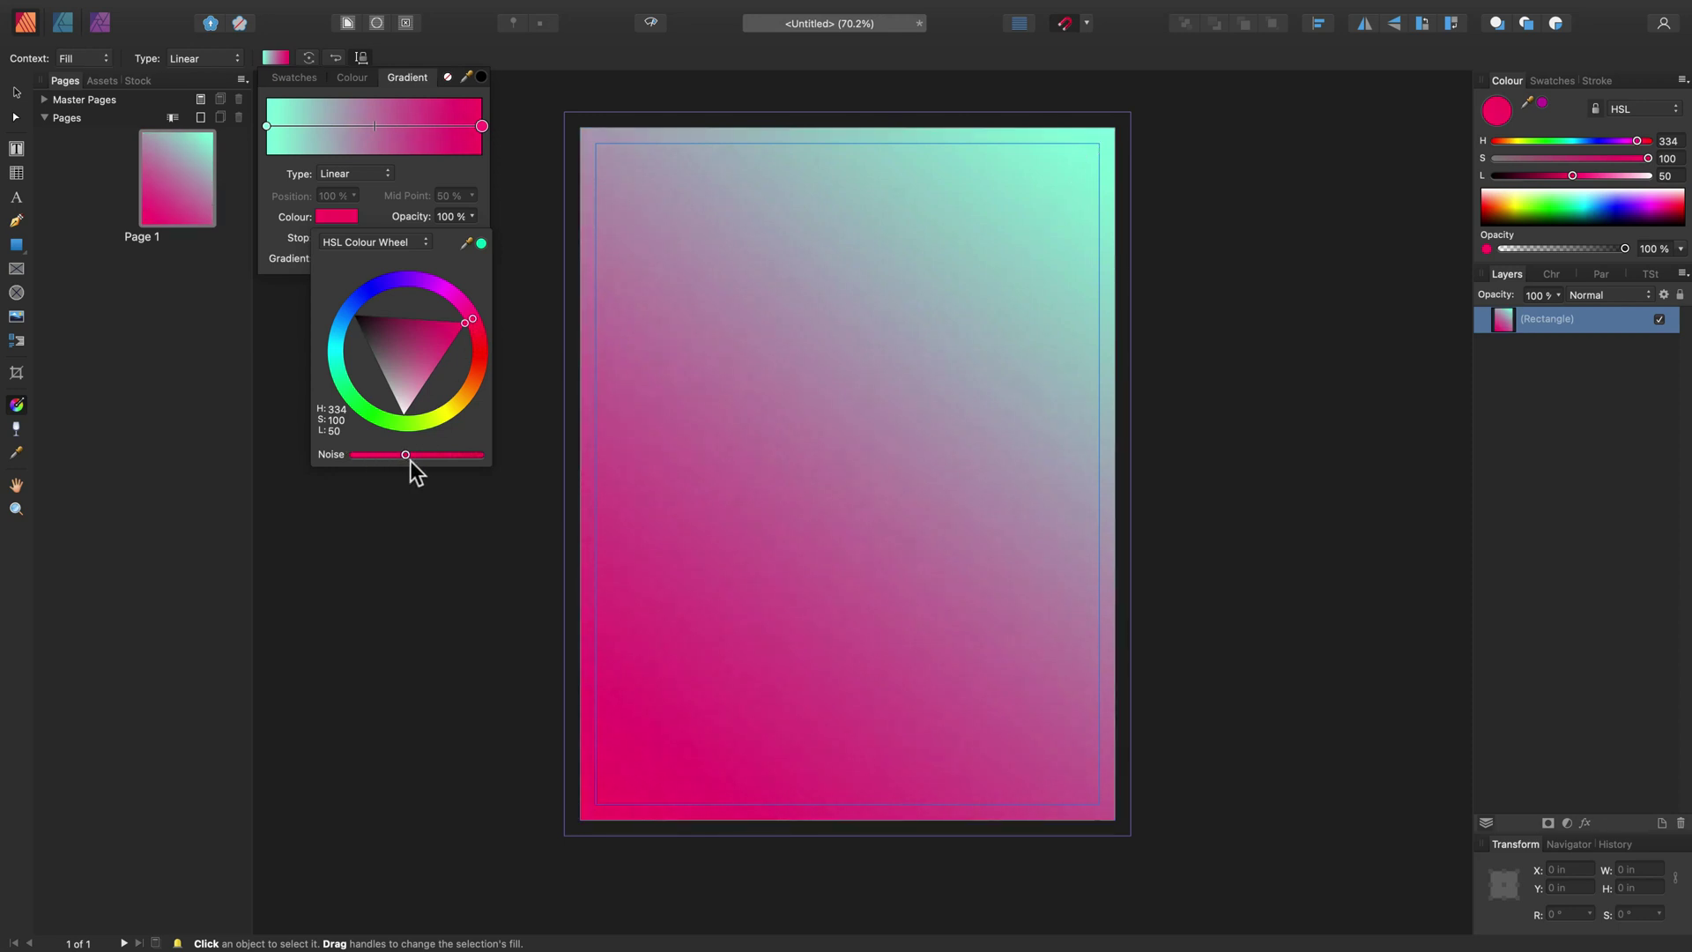
pyautogui.moveTo(390, 460); pyautogui.dragTo(406, 458)
# Recolour the gradient's start stop to blue, hue 203, saturation 100, lightness 50, and deselect the rectangle
pyautogui.click(268, 126)
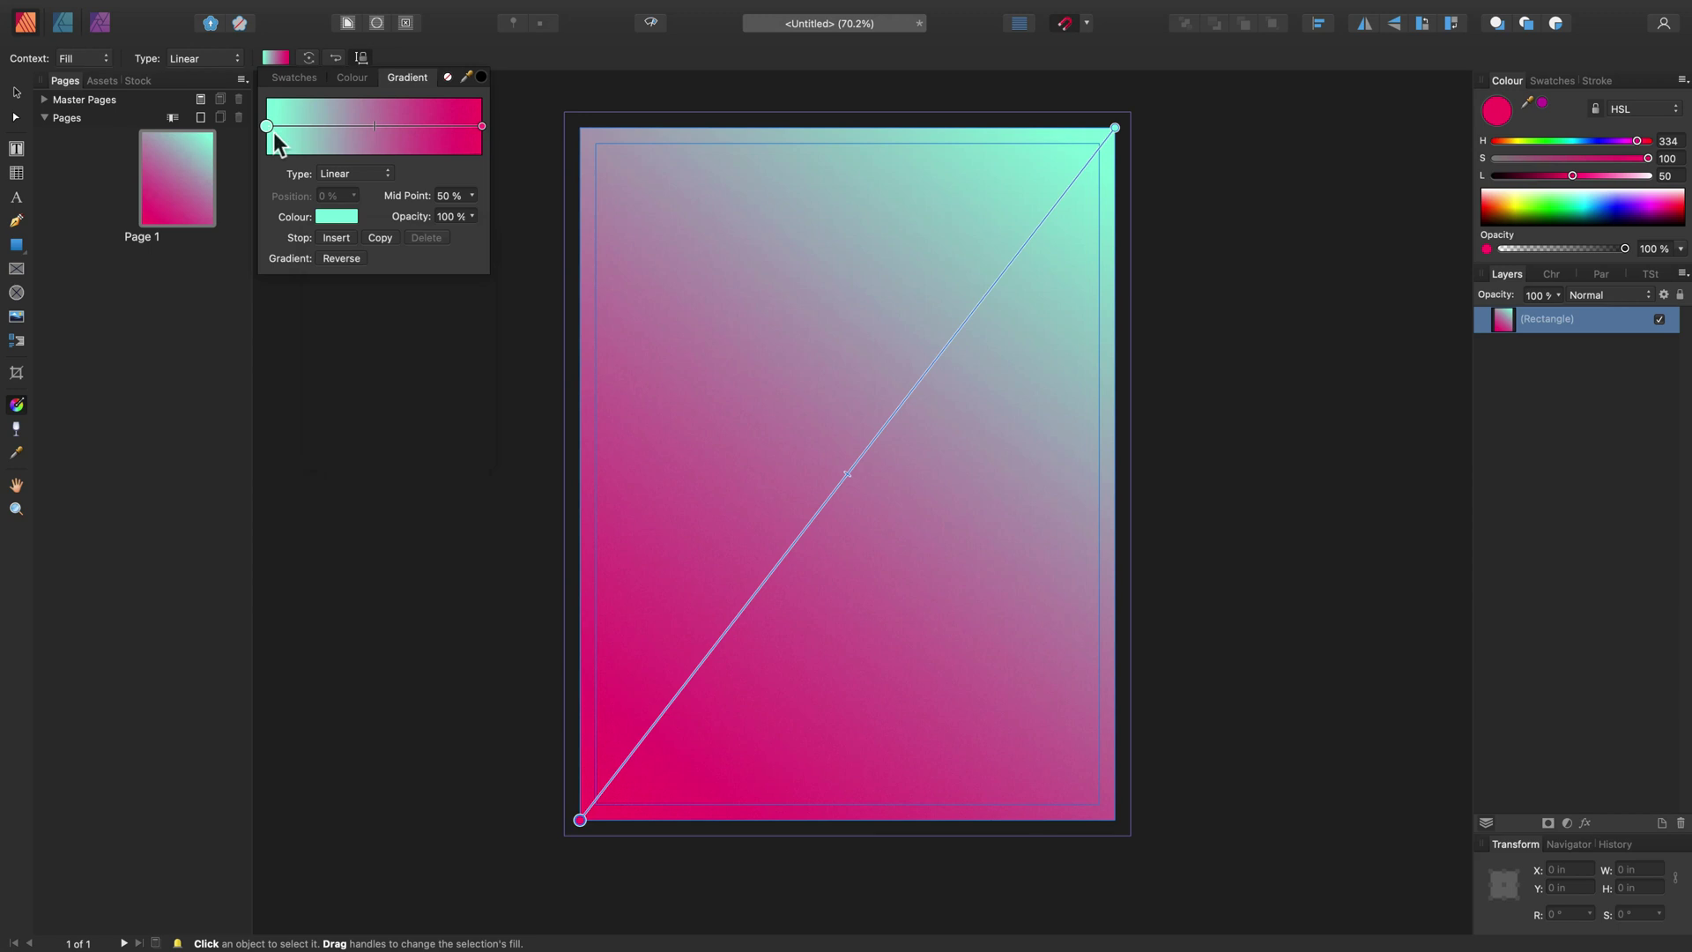
pyautogui.click(356, 218)
pyautogui.moveTo(339, 370); pyautogui.dragTo(340, 325)
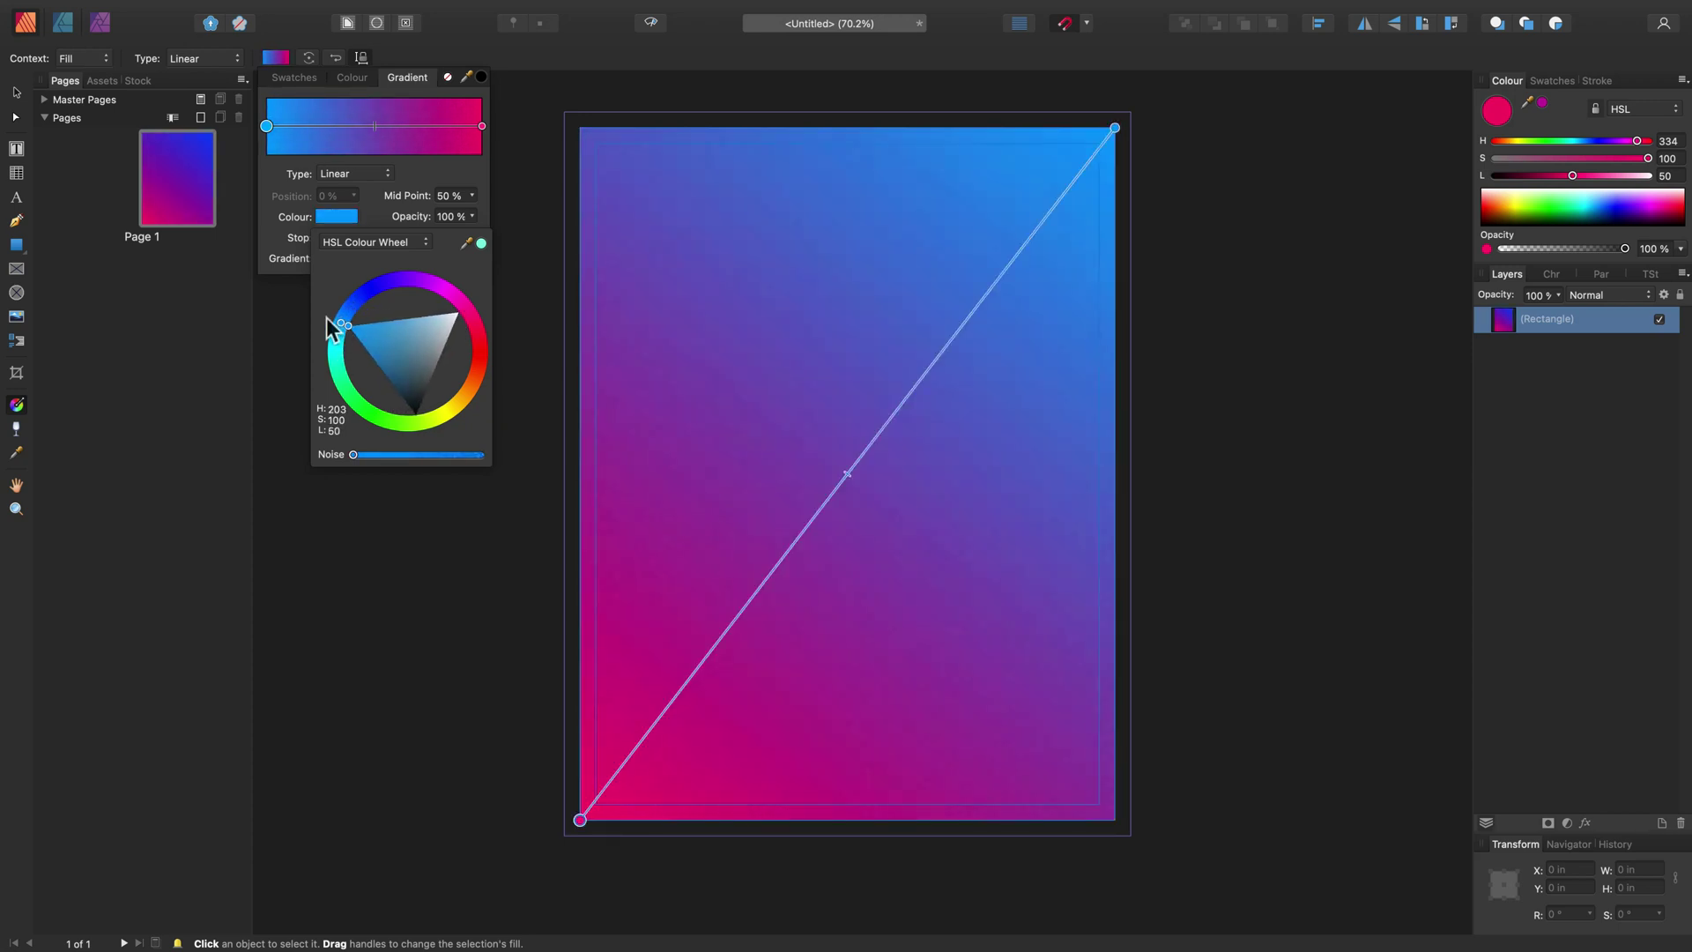
pyautogui.click(16, 94)
pyautogui.click(431, 372)
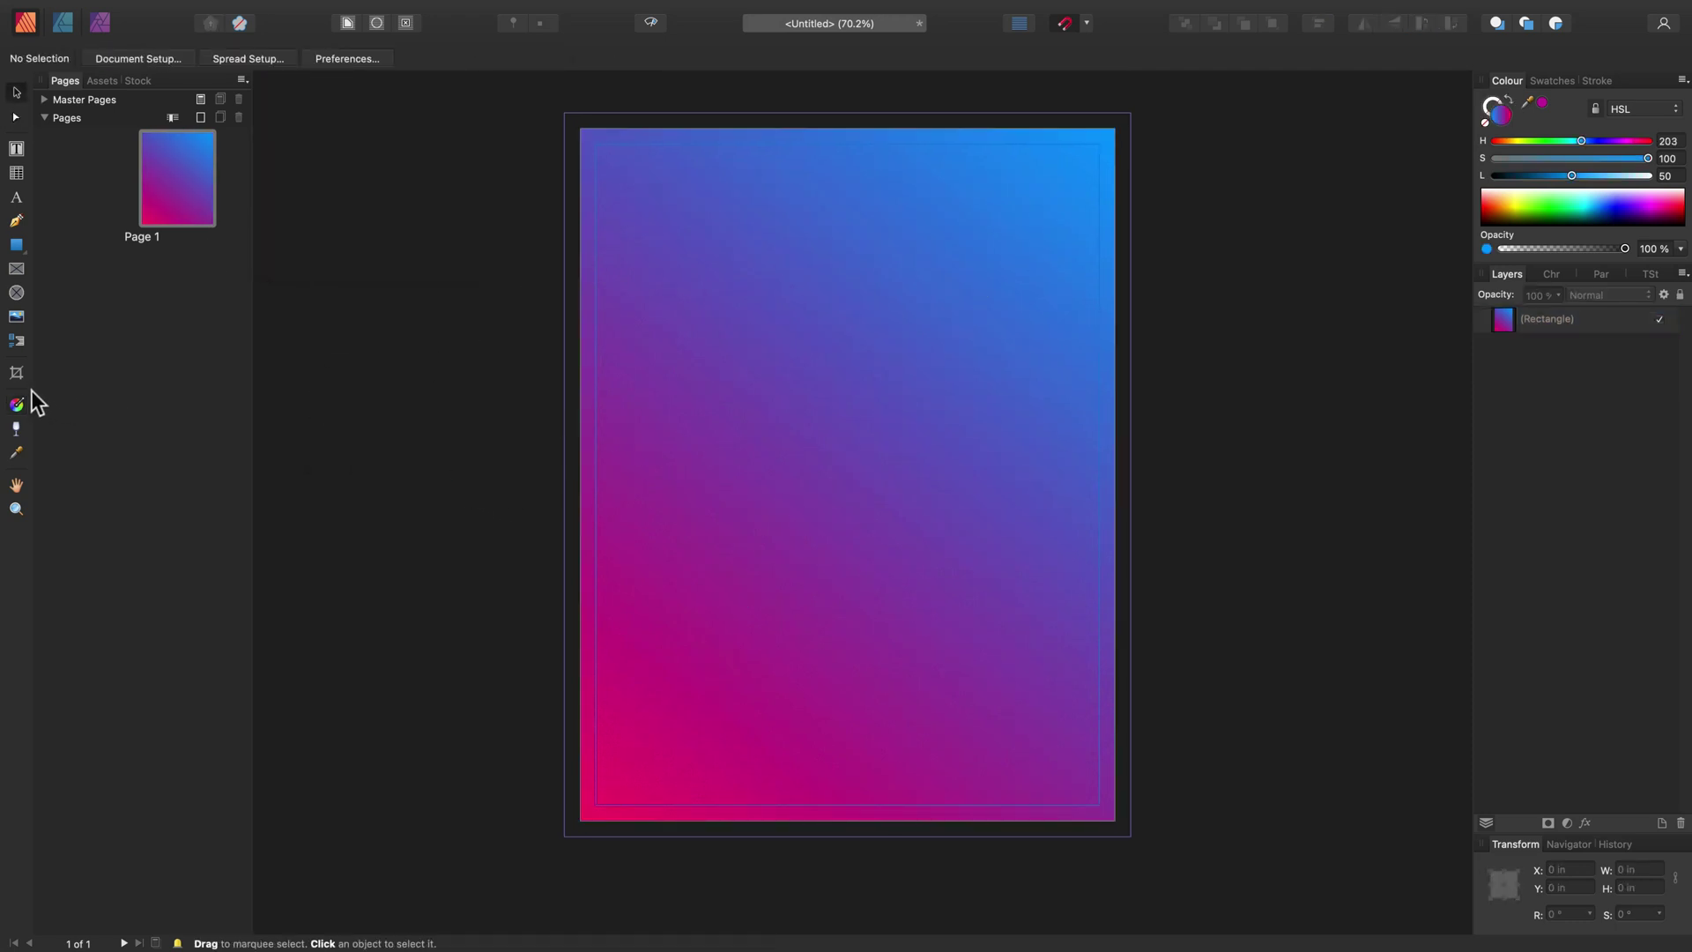
# Add the art text "PARTY" in the middle of the page, enlarged to about 107 pt
pyautogui.click(20, 200)
pyautogui.click(775, 460)
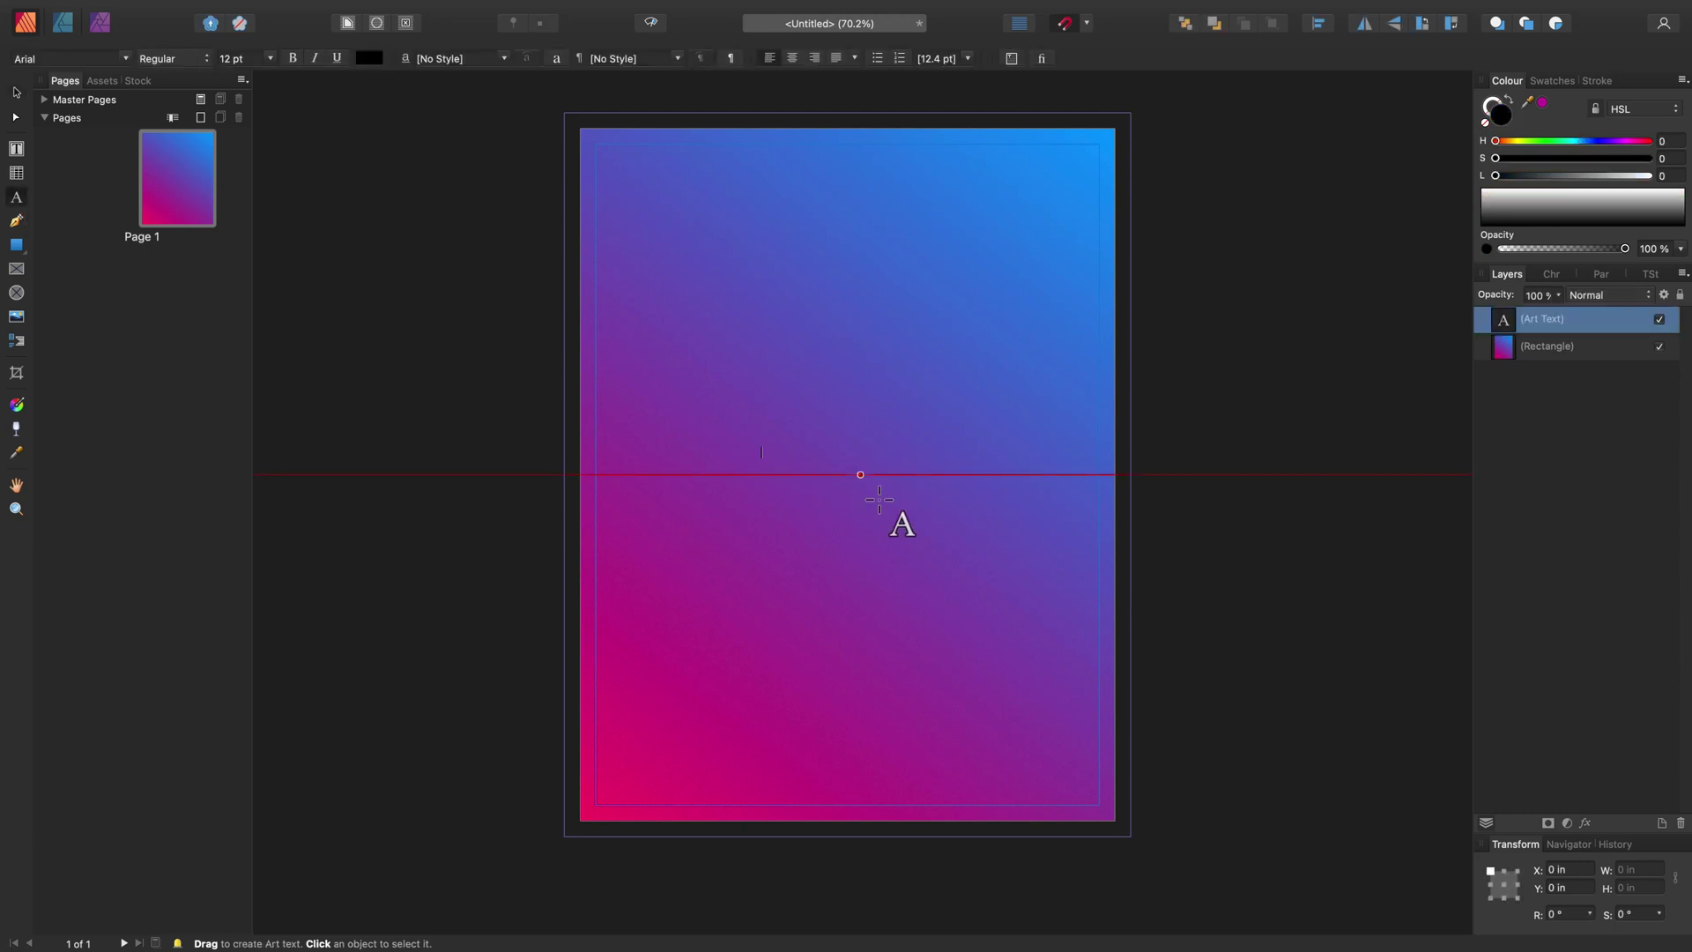
pyautogui.write('PARTY')
pyautogui.click(15, 92)
pyautogui.moveTo(797, 454); pyautogui.dragTo(934, 520)
# Colour the PARTY text white and set its blend mode to Overlay
pyautogui.moveTo(1541, 175); pyautogui.dragTo(1690, 187)
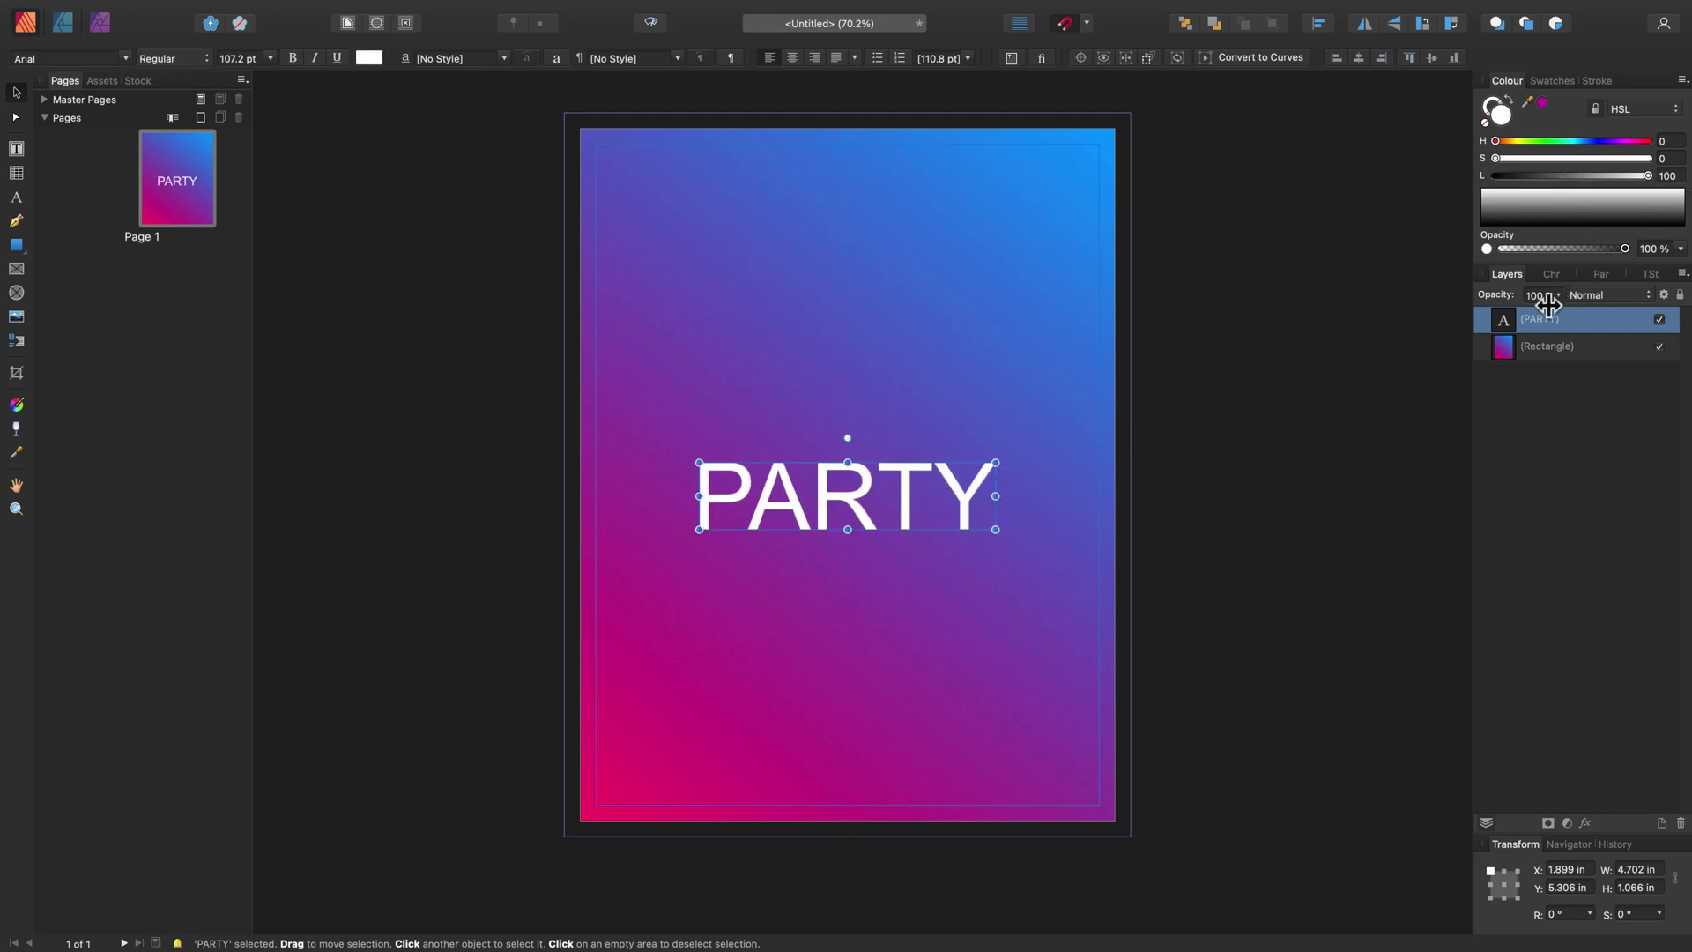
pyautogui.click(1581, 300)
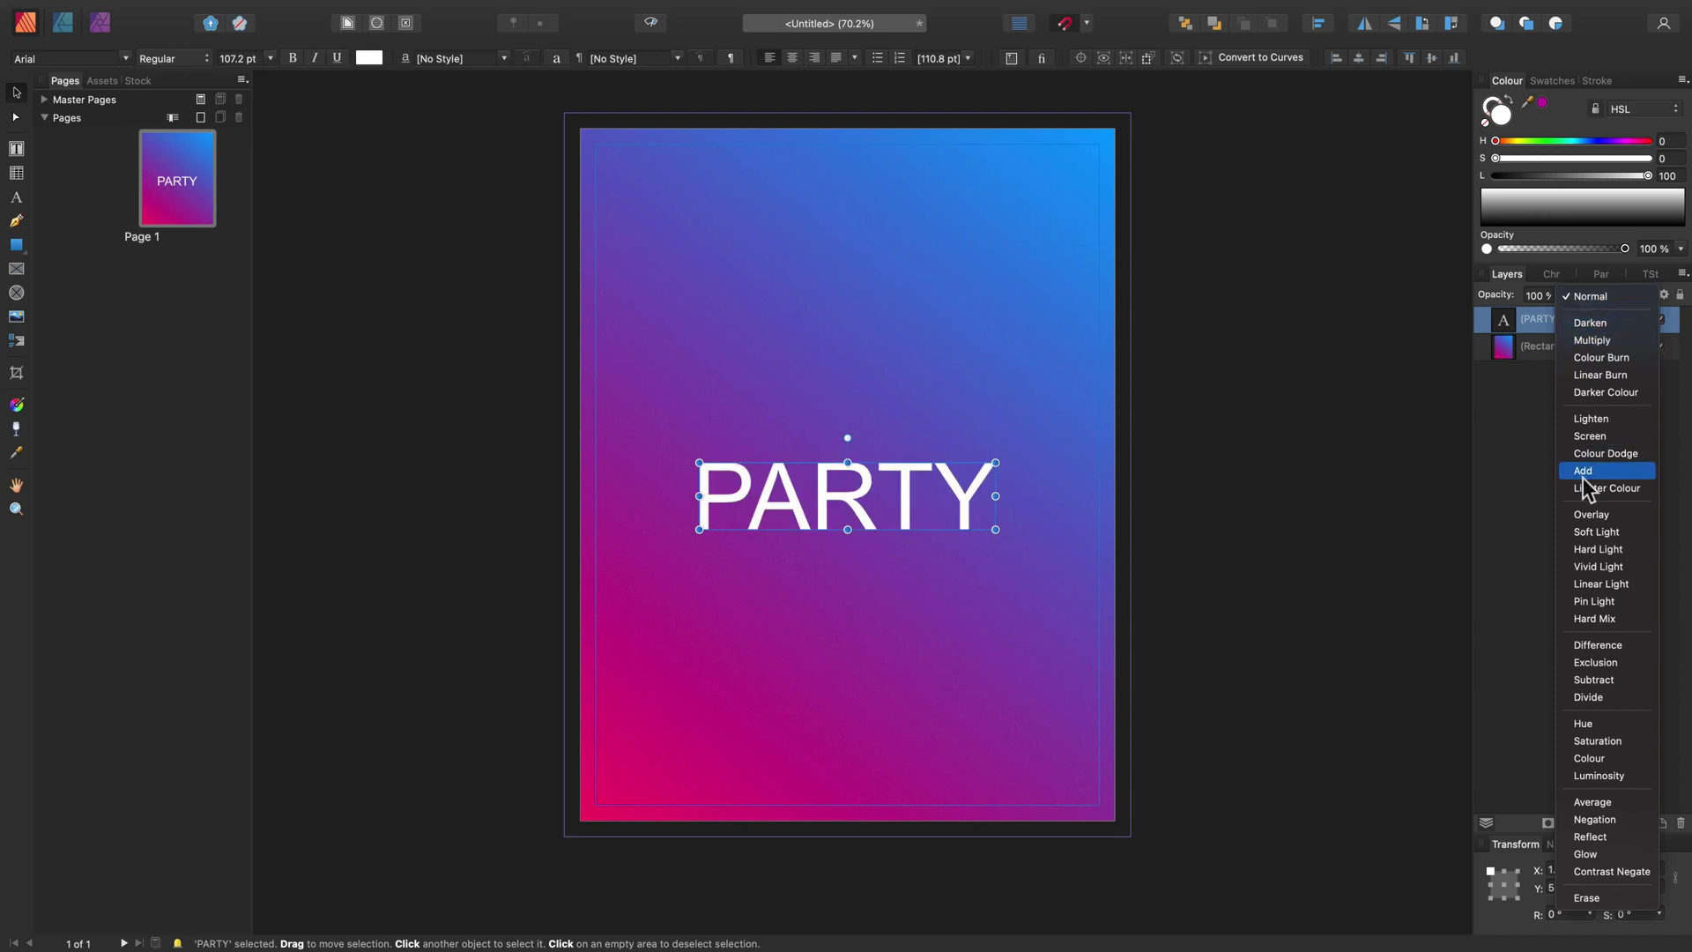
pyautogui.click(1590, 515)
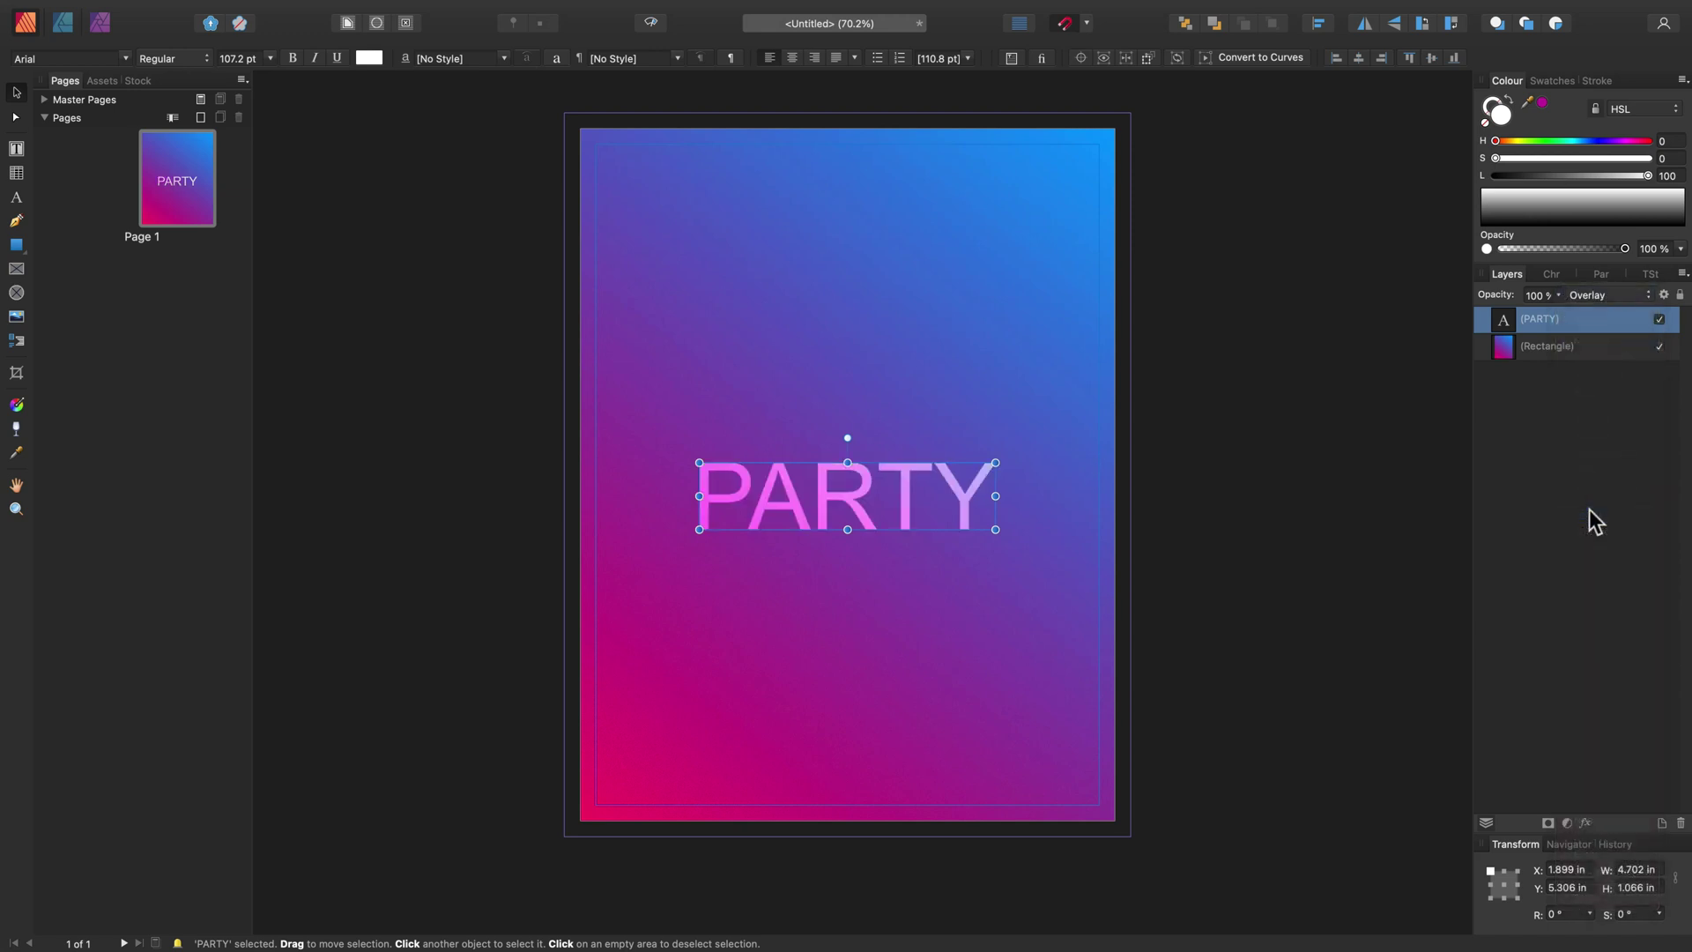
# Change the PARTY text's fill to a very dark blue, hue 198, saturation 100, lightness 14
pyautogui.click(1589, 141)
pyautogui.moveTo(1568, 158); pyautogui.dragTo(1665, 171)
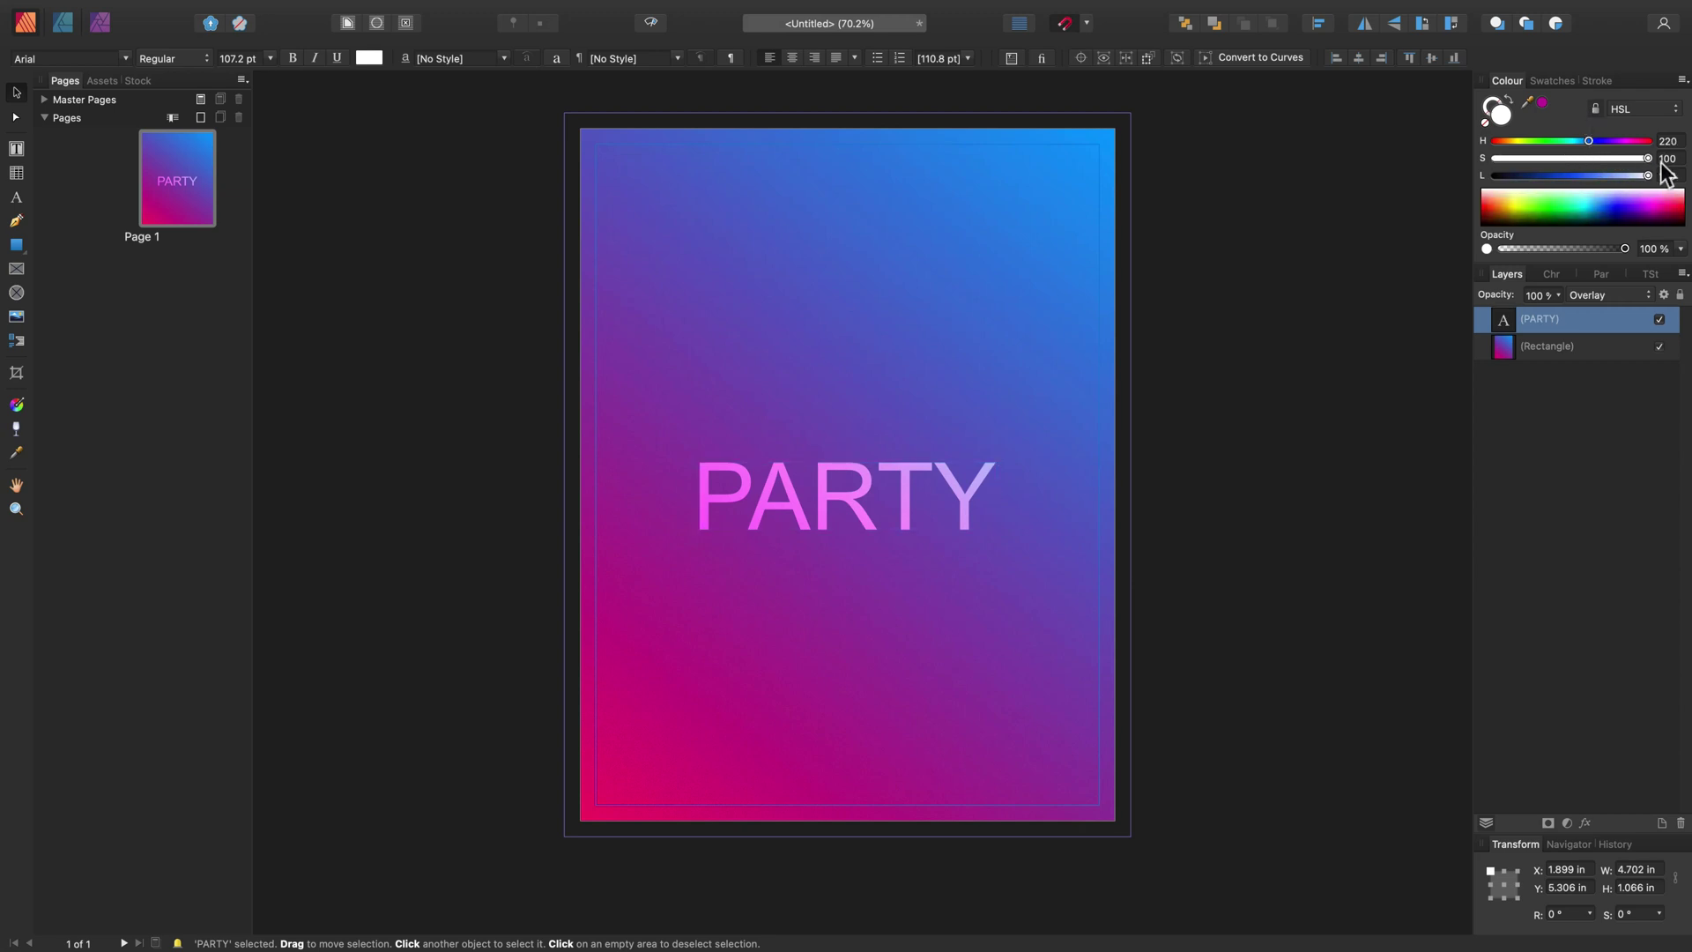
pyautogui.click(1556, 180)
pyautogui.moveTo(1556, 181); pyautogui.dragTo(1516, 177)
pyautogui.scroll(2, 777, 278)
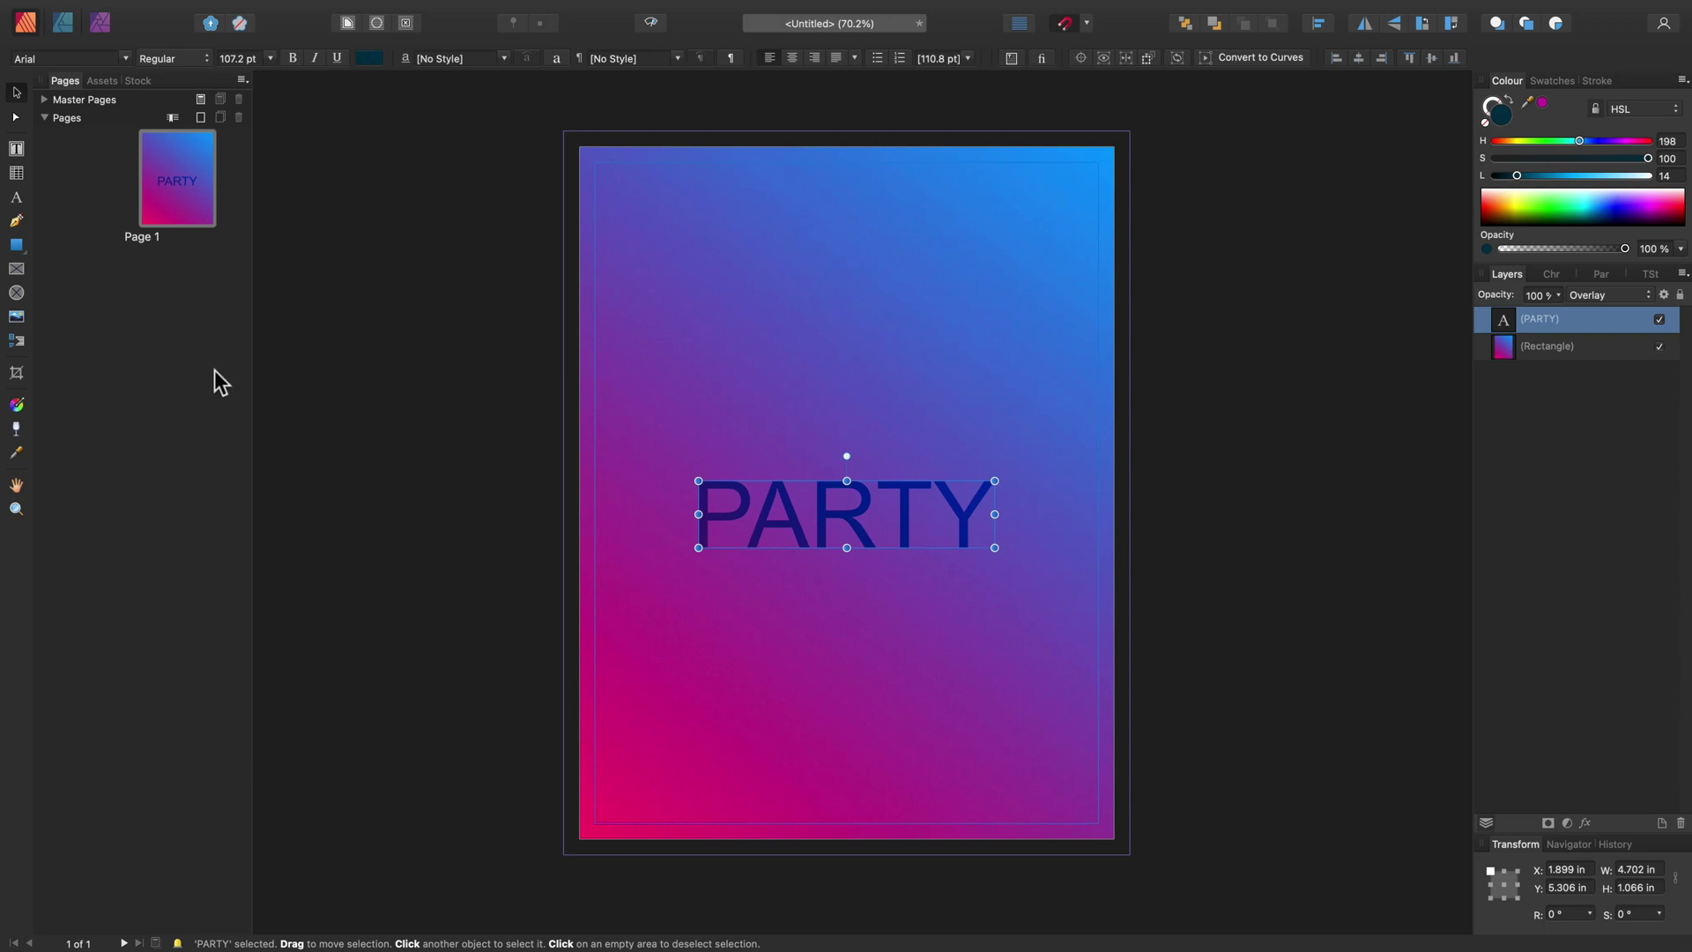
# Set the PARTY text in Arial Rounded MT Bold and enlarge it to about 145 pt, centred horizontally on the page
pyautogui.click(127, 56)
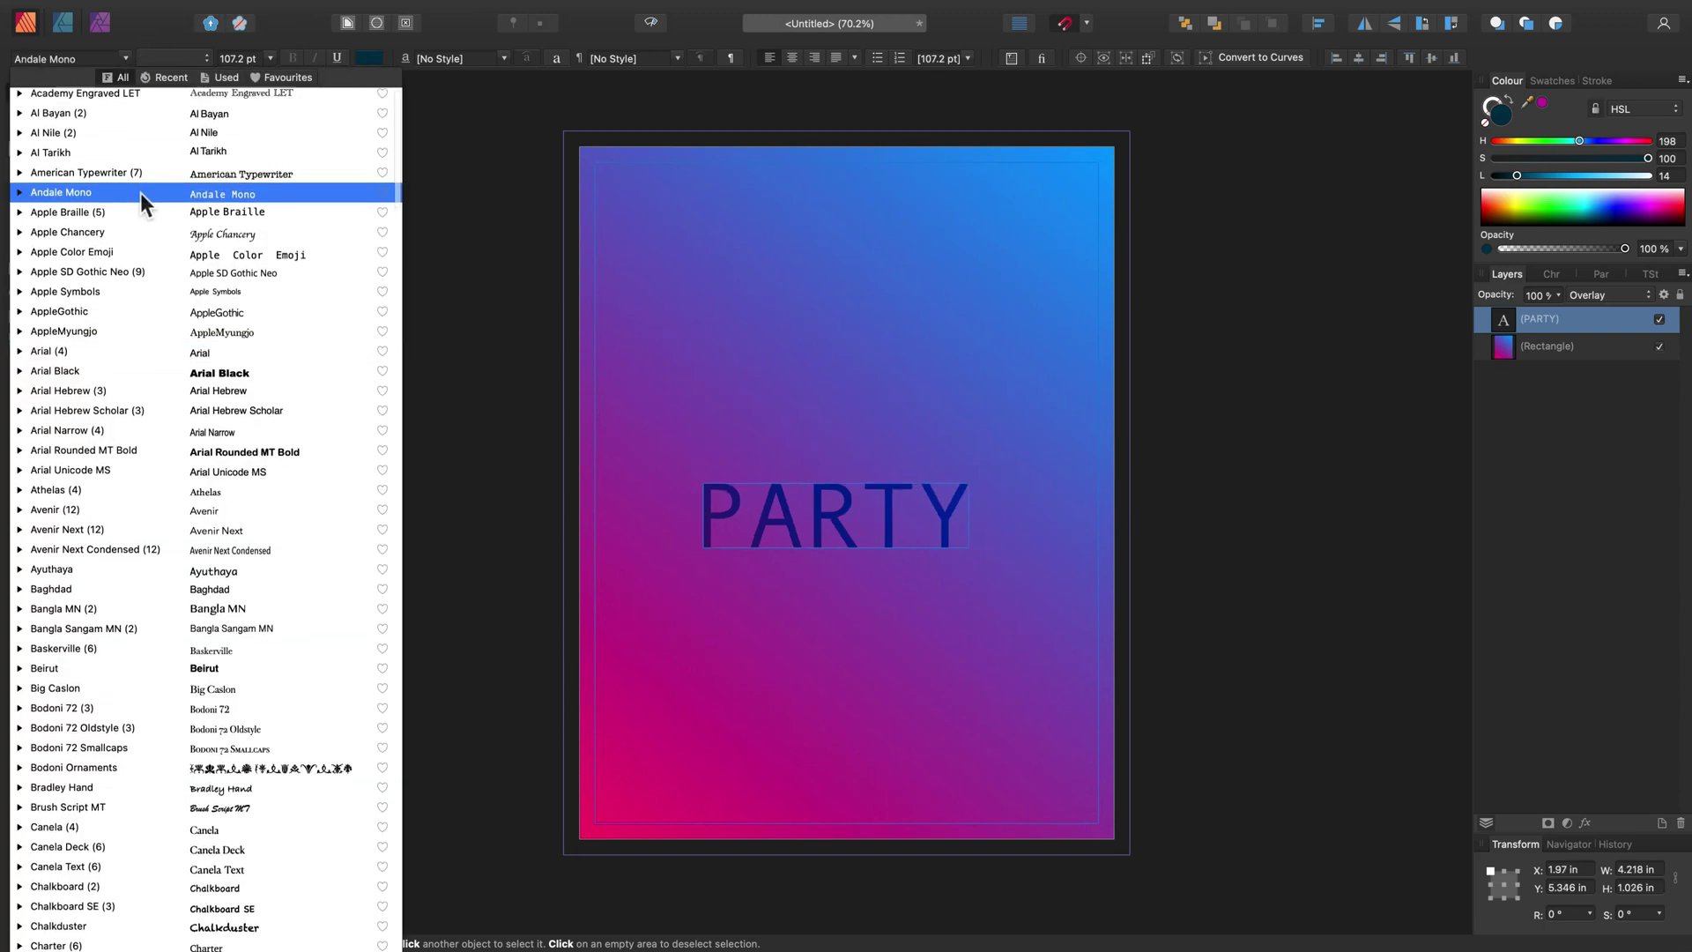
pyautogui.click(321, 460)
pyautogui.moveTo(699, 549); pyautogui.dragTo(608, 615)
pyautogui.moveTo(833, 532); pyautogui.dragTo(889, 499)
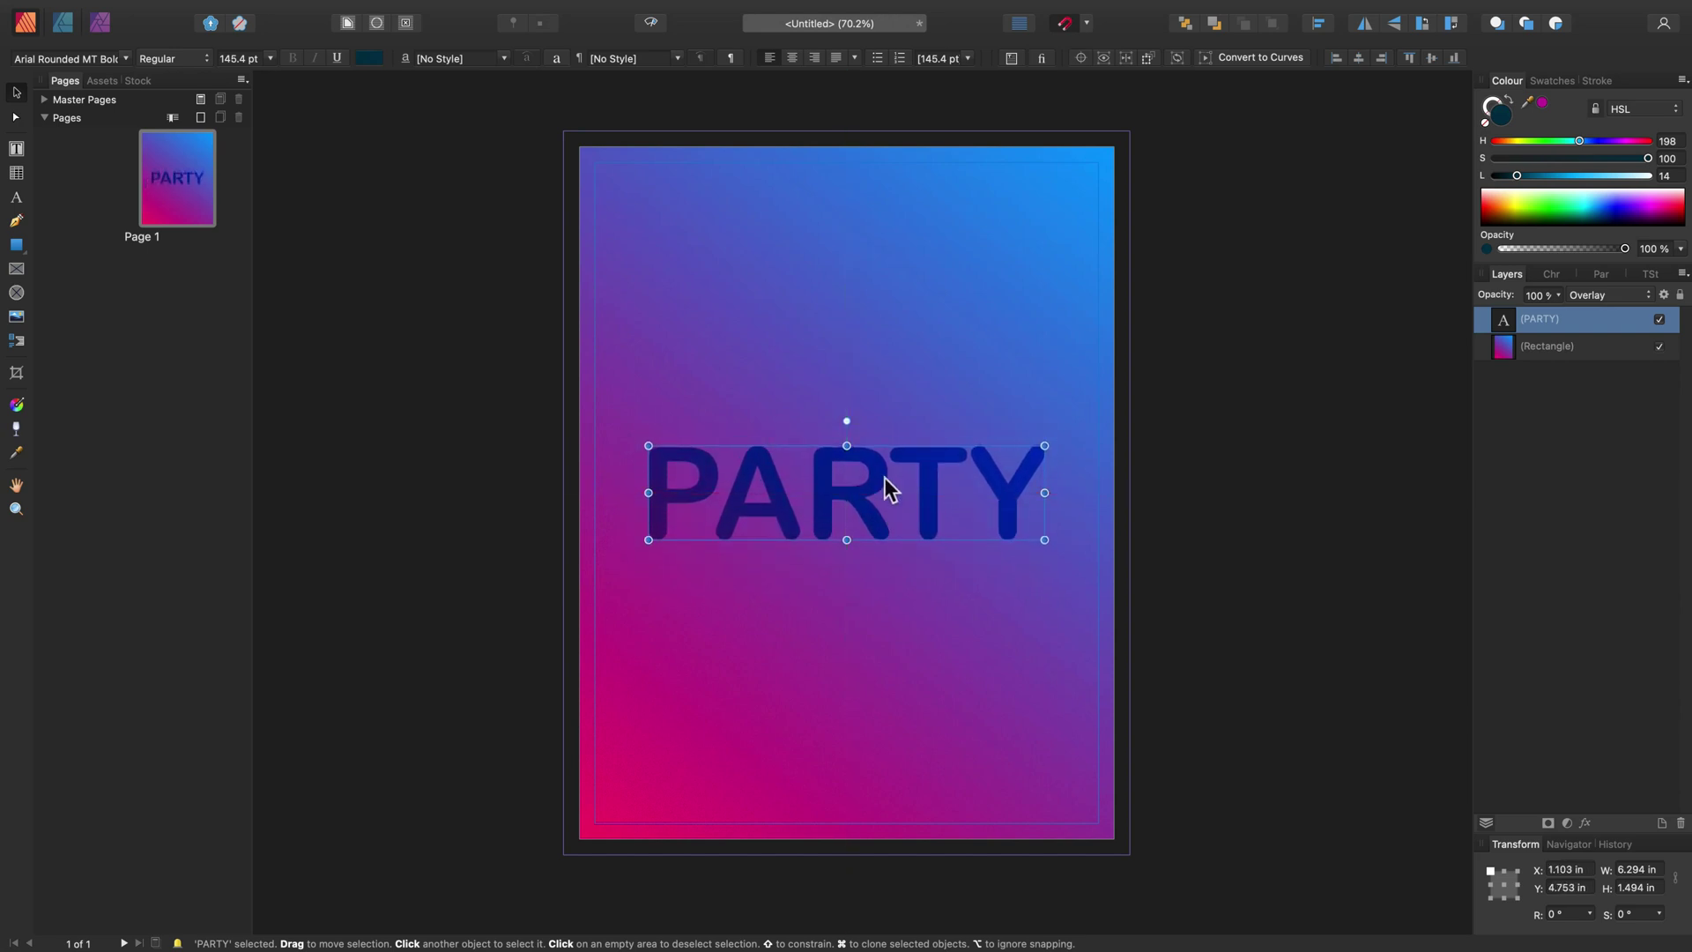
# Give the PARTY text a white stroke 6.5 pt wide
pyautogui.click(1492, 106)
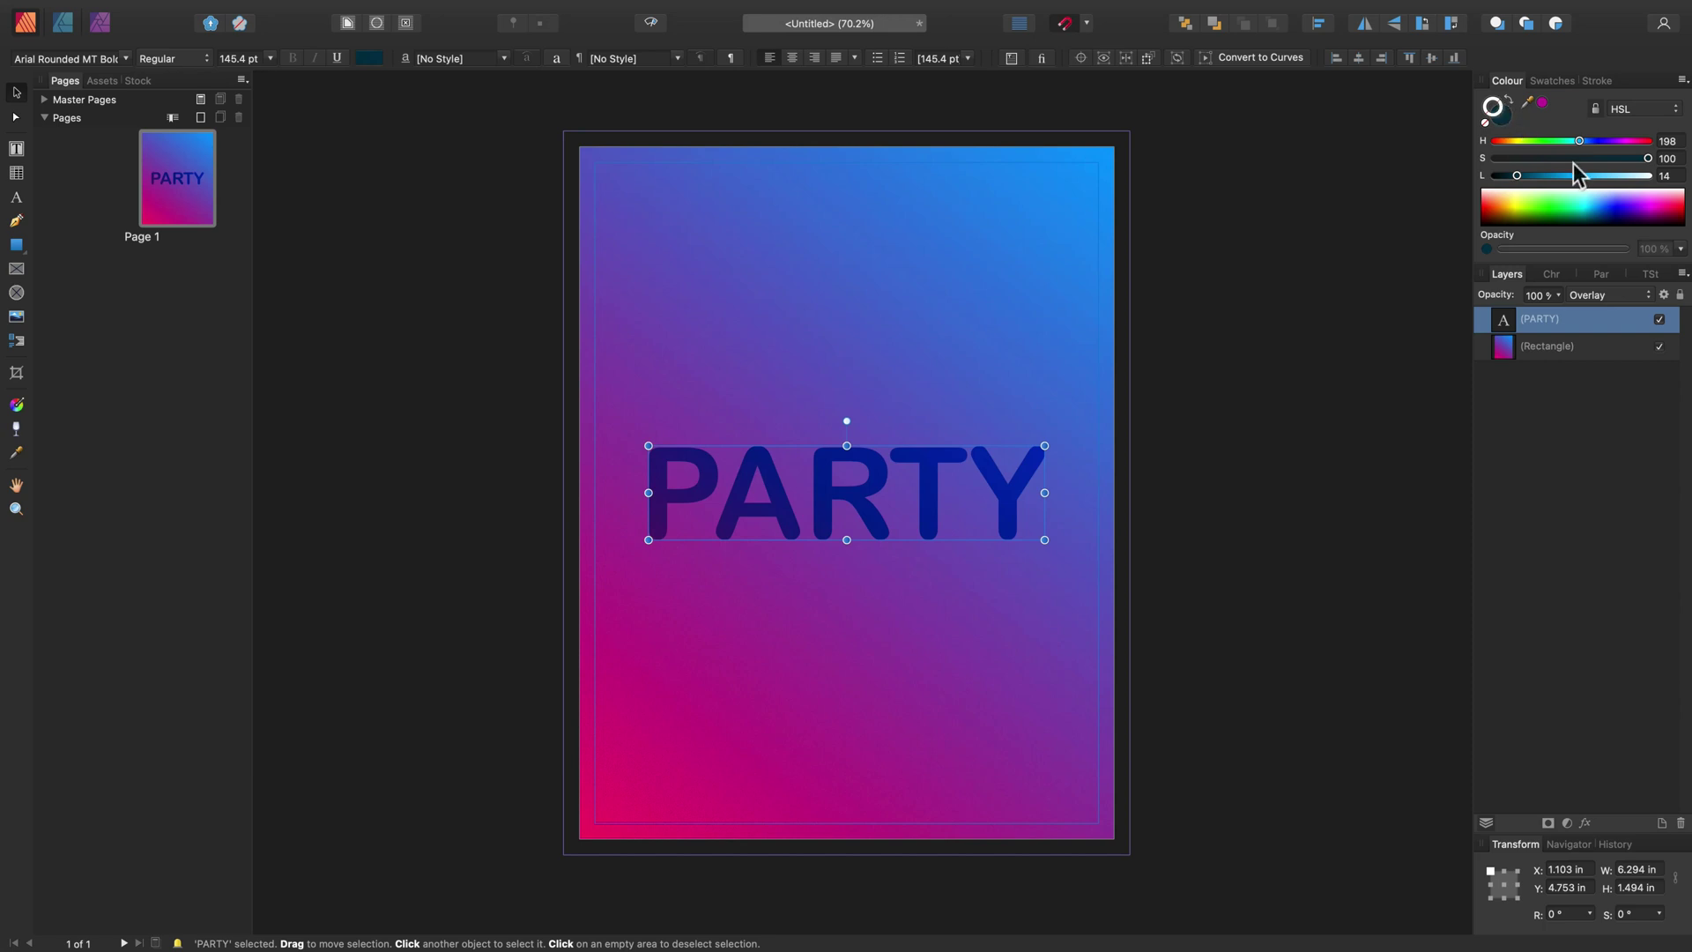
pyautogui.moveTo(1580, 177); pyautogui.dragTo(1661, 176)
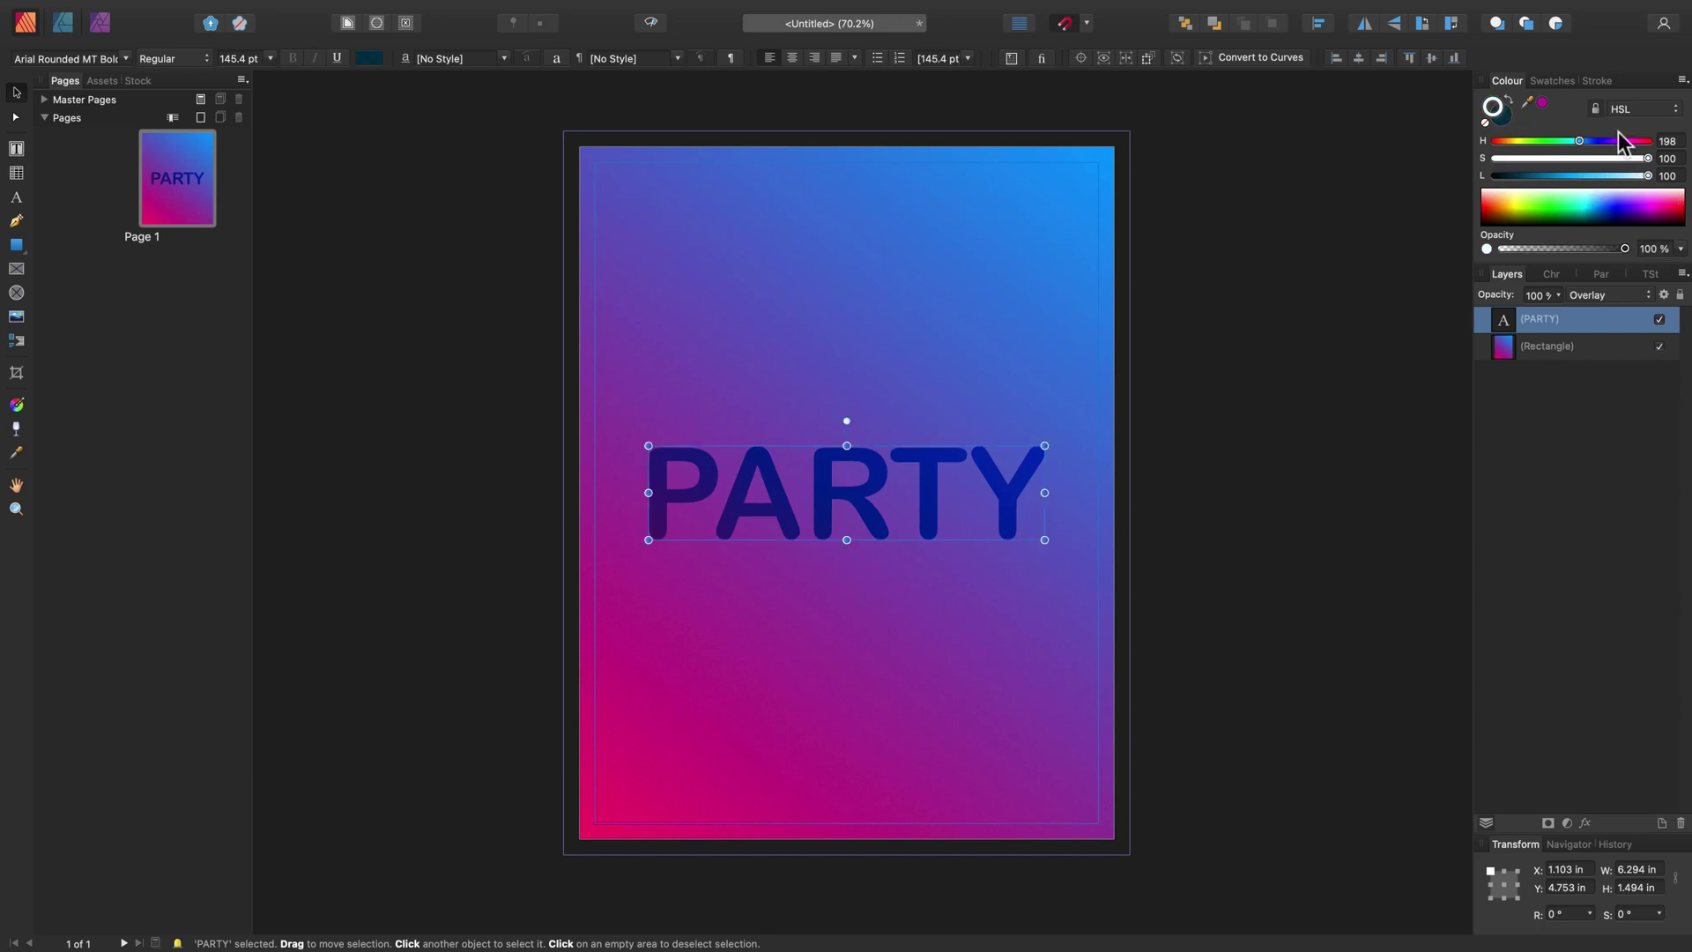
pyautogui.click(1595, 82)
pyautogui.moveTo(1536, 125); pyautogui.dragTo(1555, 130)
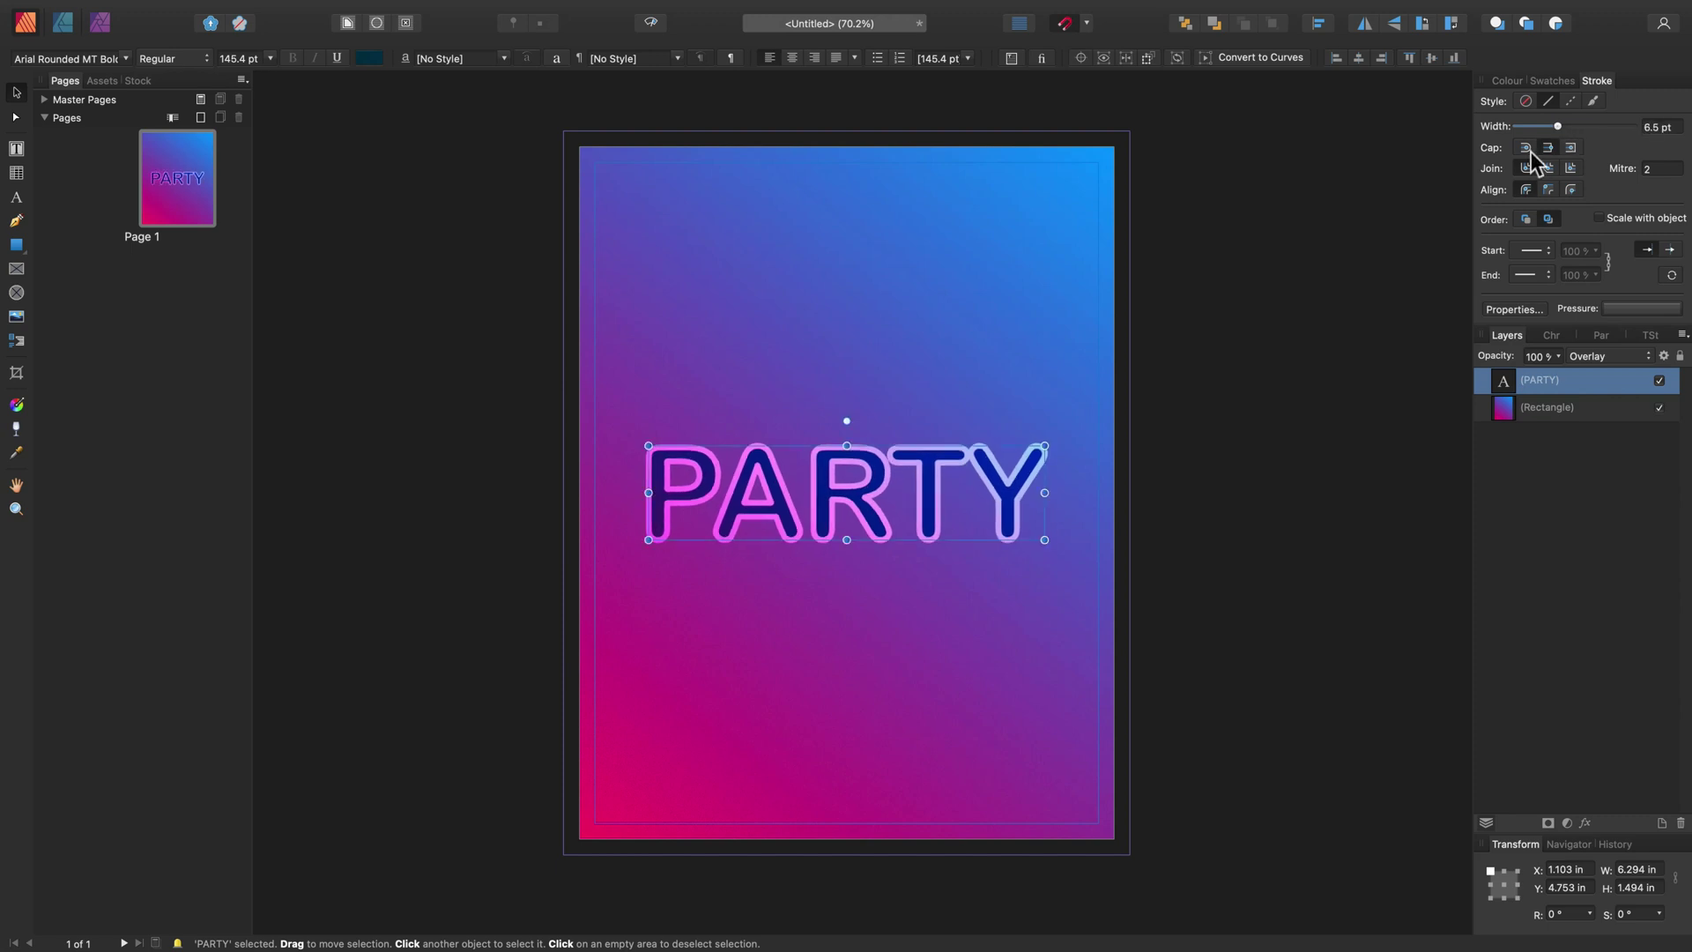
# Align the PARTY text's stroke to the outside of the letters and make it thicker
pyautogui.click(1570, 190)
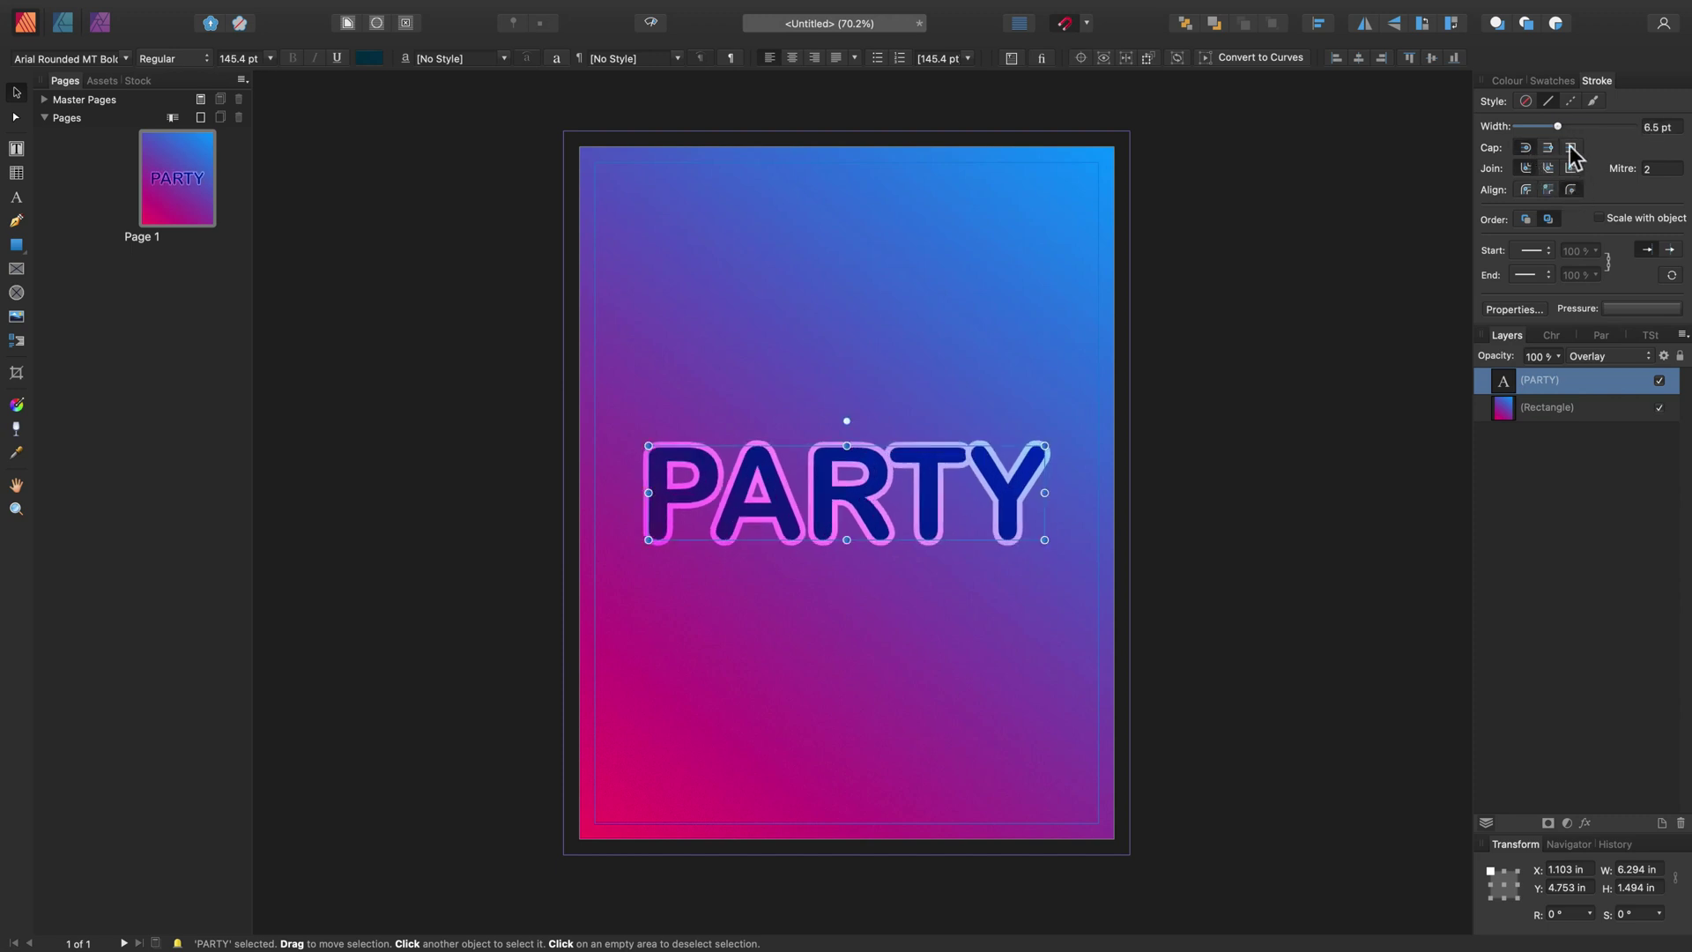
pyautogui.moveTo(1569, 130); pyautogui.dragTo(1570, 130)
pyautogui.click(1503, 80)
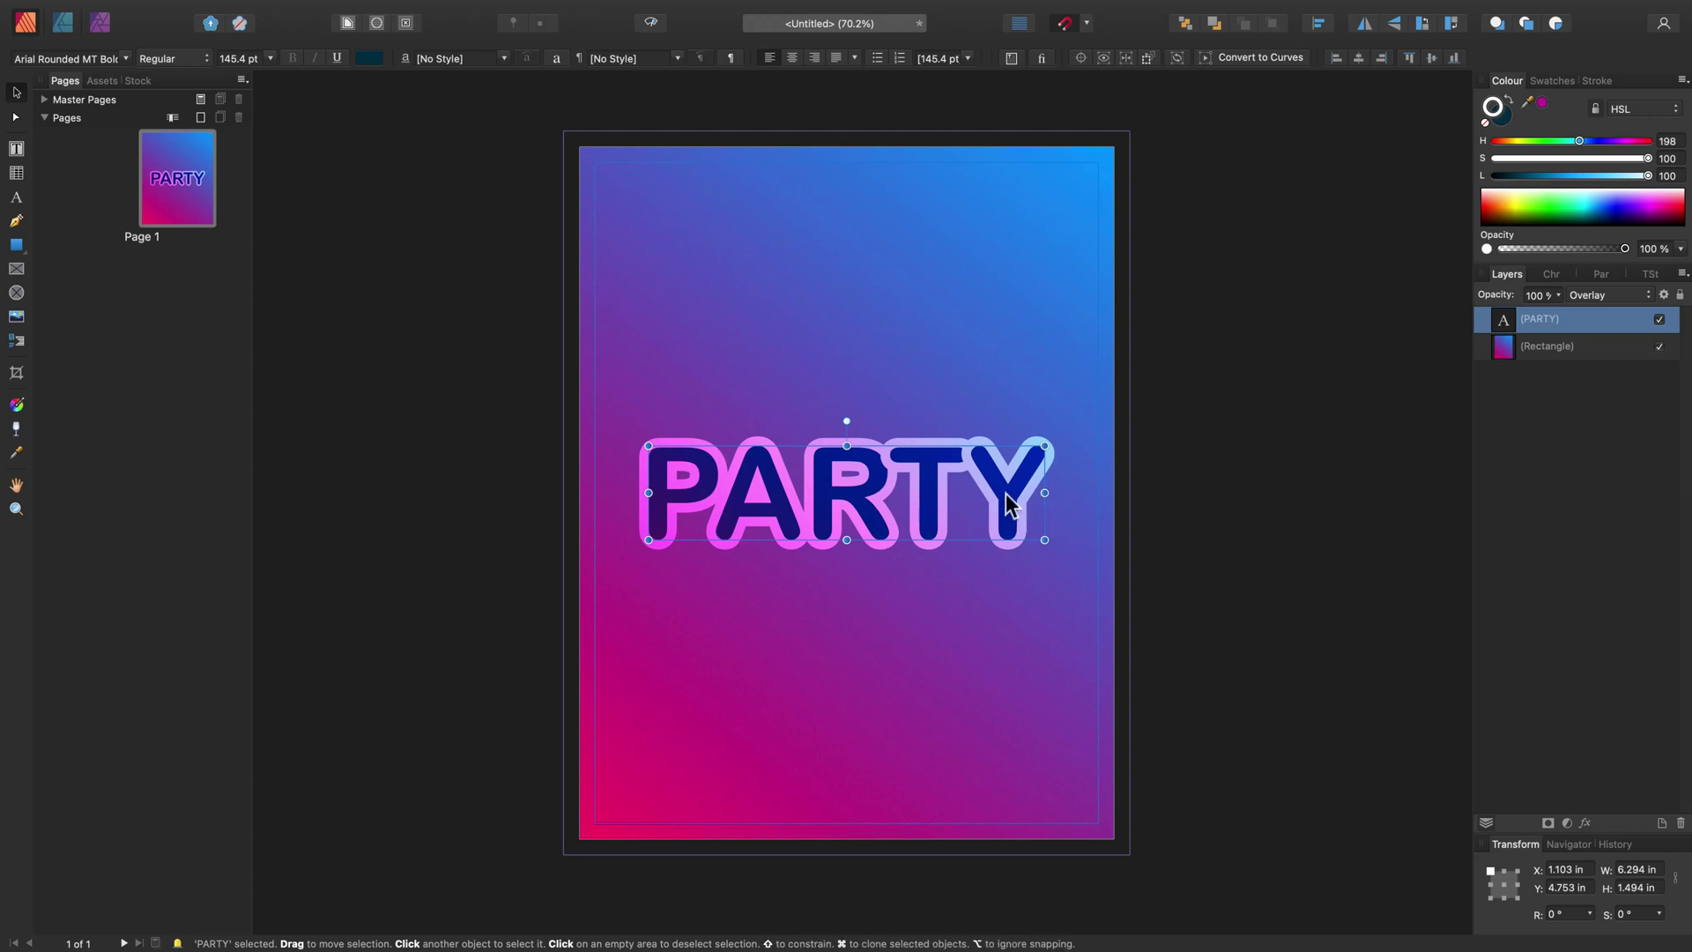
# Duplicate the PARTY text directly below the original and remove the copy's fill
pyautogui.moveTo(1001, 499)
pyautogui.mouseDown()
pyautogui.moveTo(1001, 392)
pyautogui.moveTo(995, 622)
pyautogui.mouseUp()
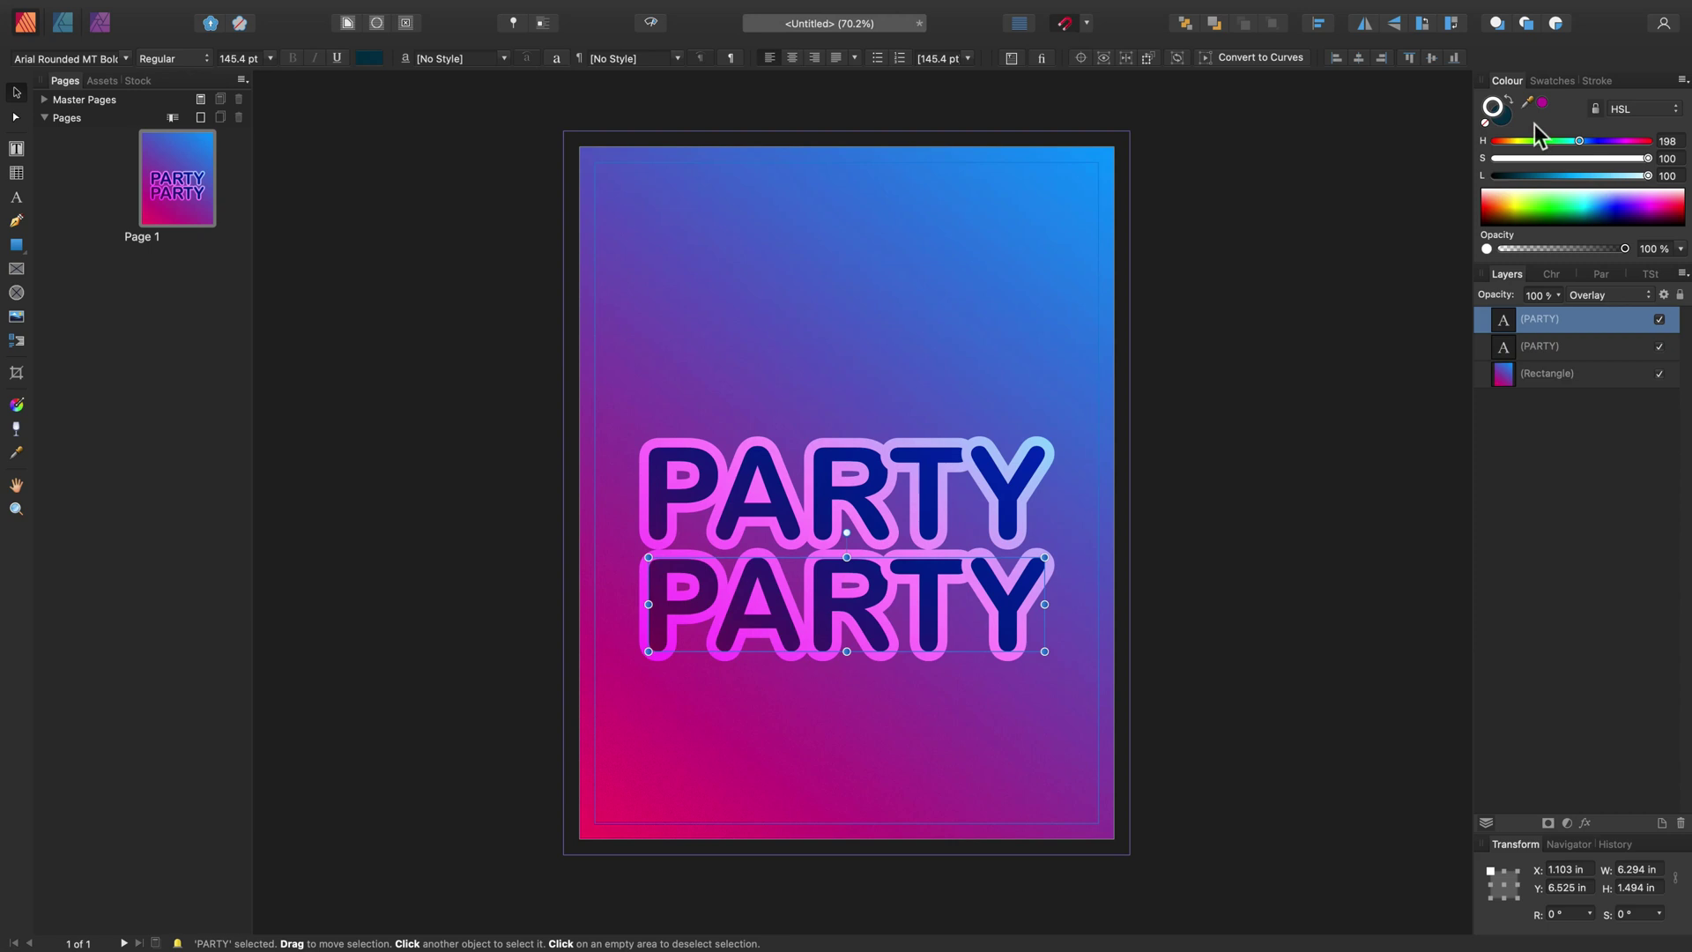
pyautogui.click(1493, 123)
pyautogui.click(1485, 123)
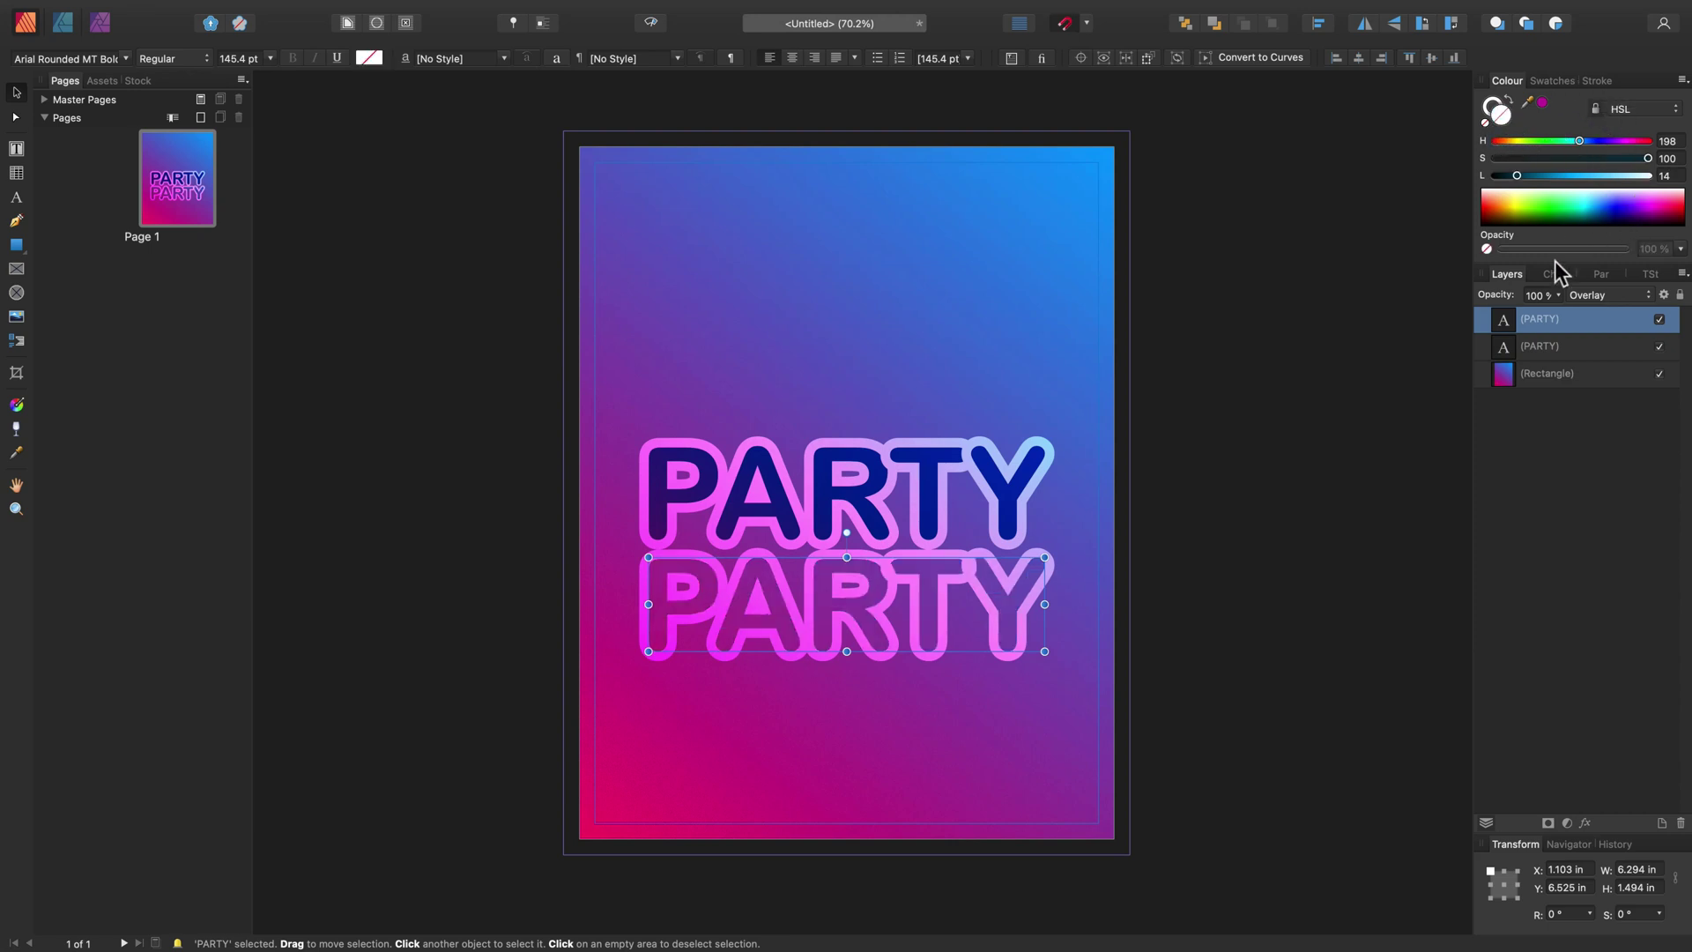
# Set the lower PARTY copy to 75% opacity and add a third copy directly below it at 50% opacity
pyautogui.moveTo(1564, 296); pyautogui.dragTo(1536, 312)
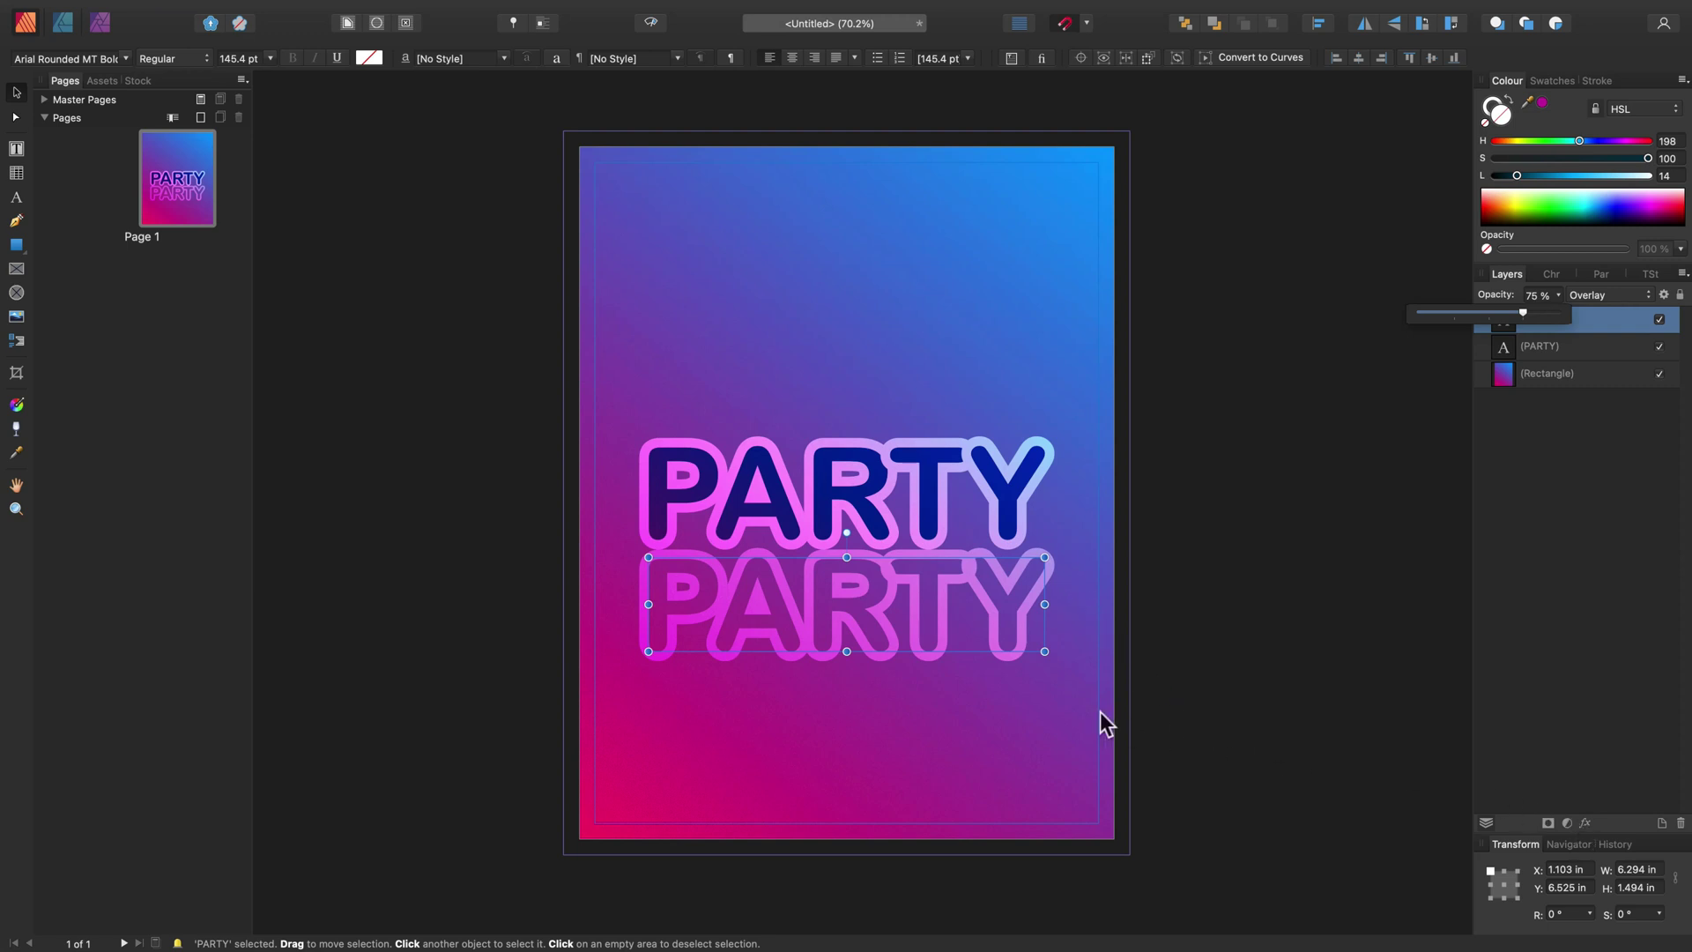
pyautogui.moveTo(960, 615); pyautogui.dragTo(965, 727)
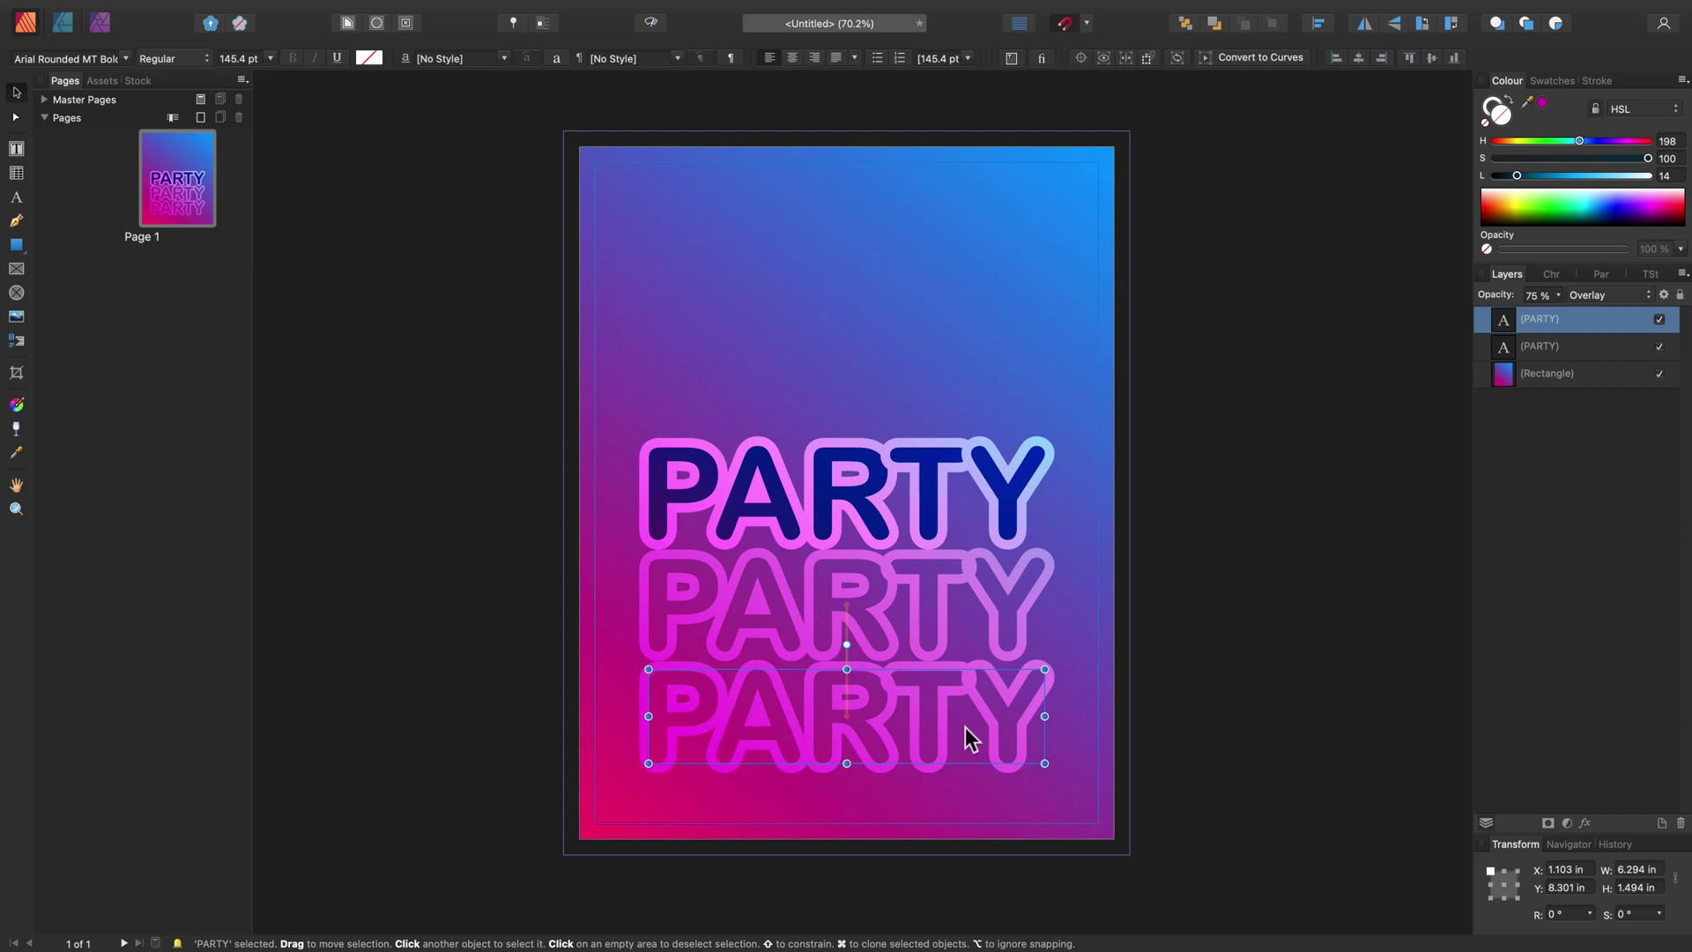
pyautogui.click(1559, 297)
pyautogui.moveTo(1530, 319); pyautogui.dragTo(1527, 319)
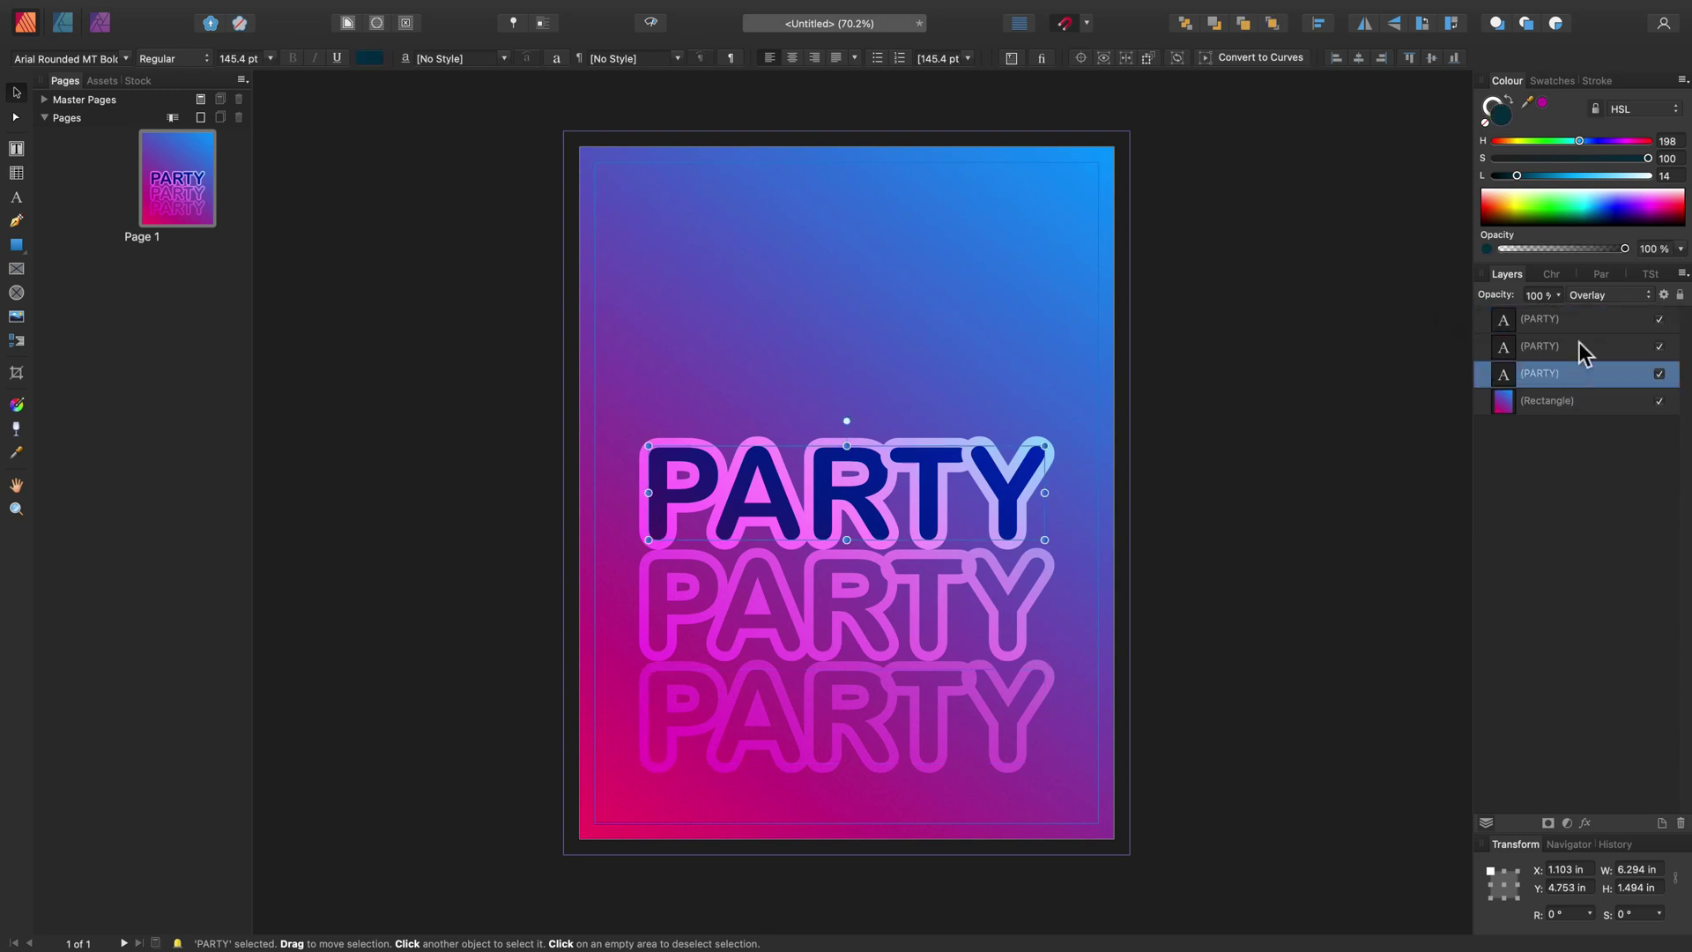
# Group the three PARTY texts and toggle the group's visibility to check it
pyautogui.keyDown('shift'); pyautogui.click(1584, 384); pyautogui.keyUp('shift')
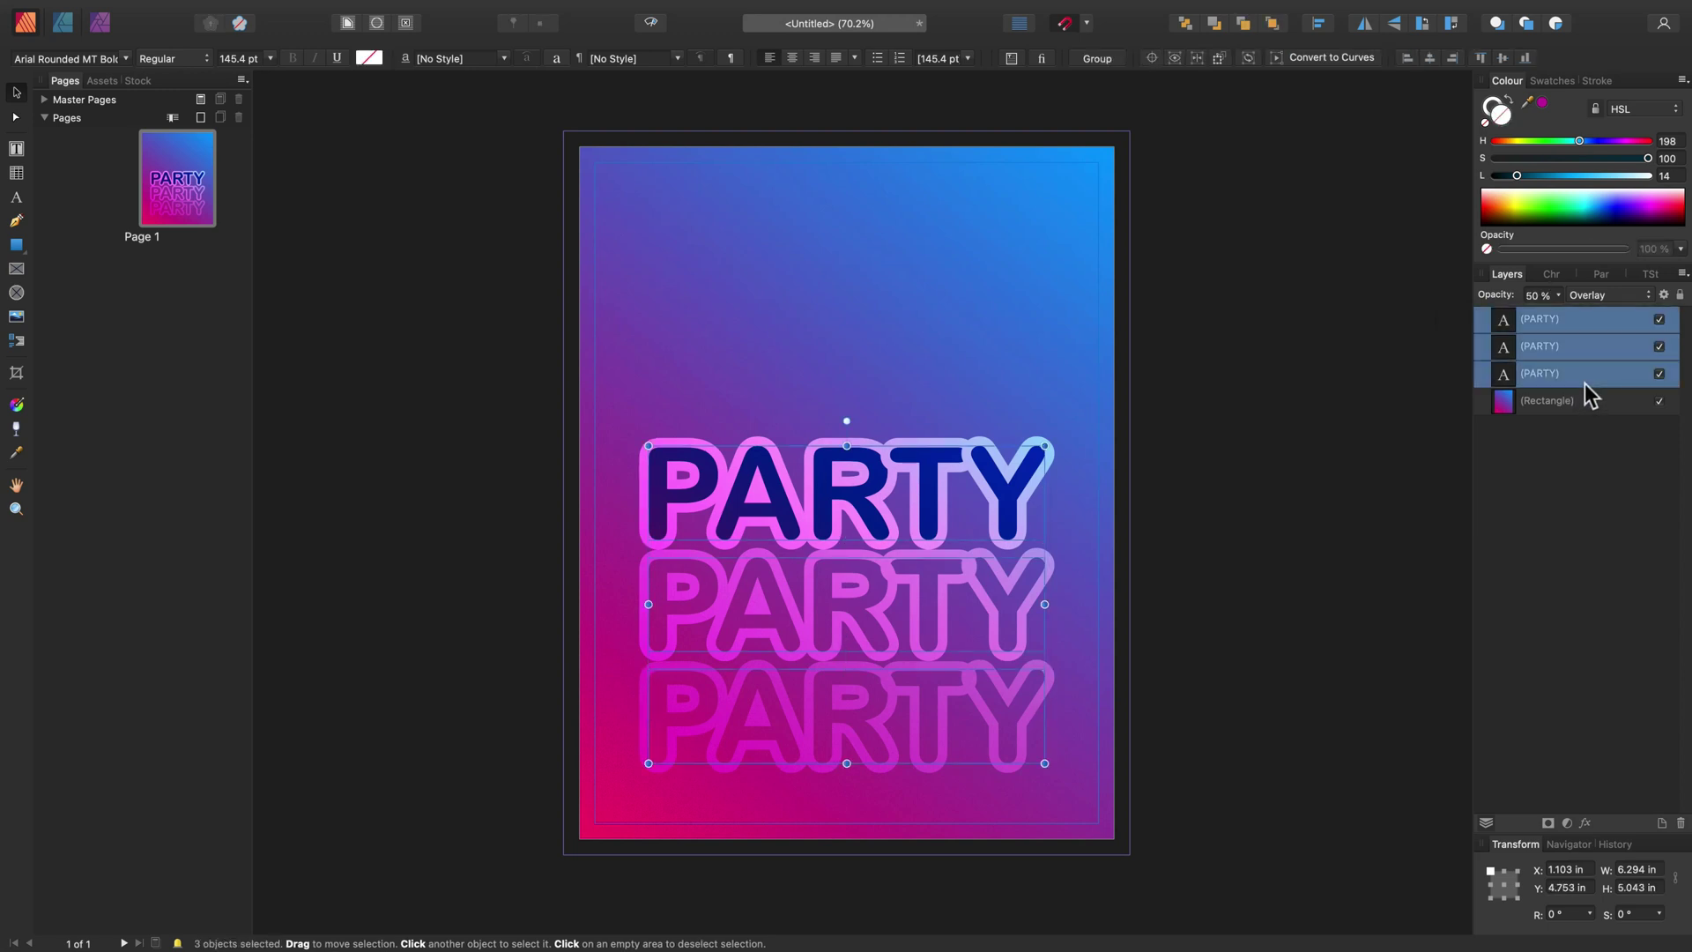
pyautogui.press('super+g')
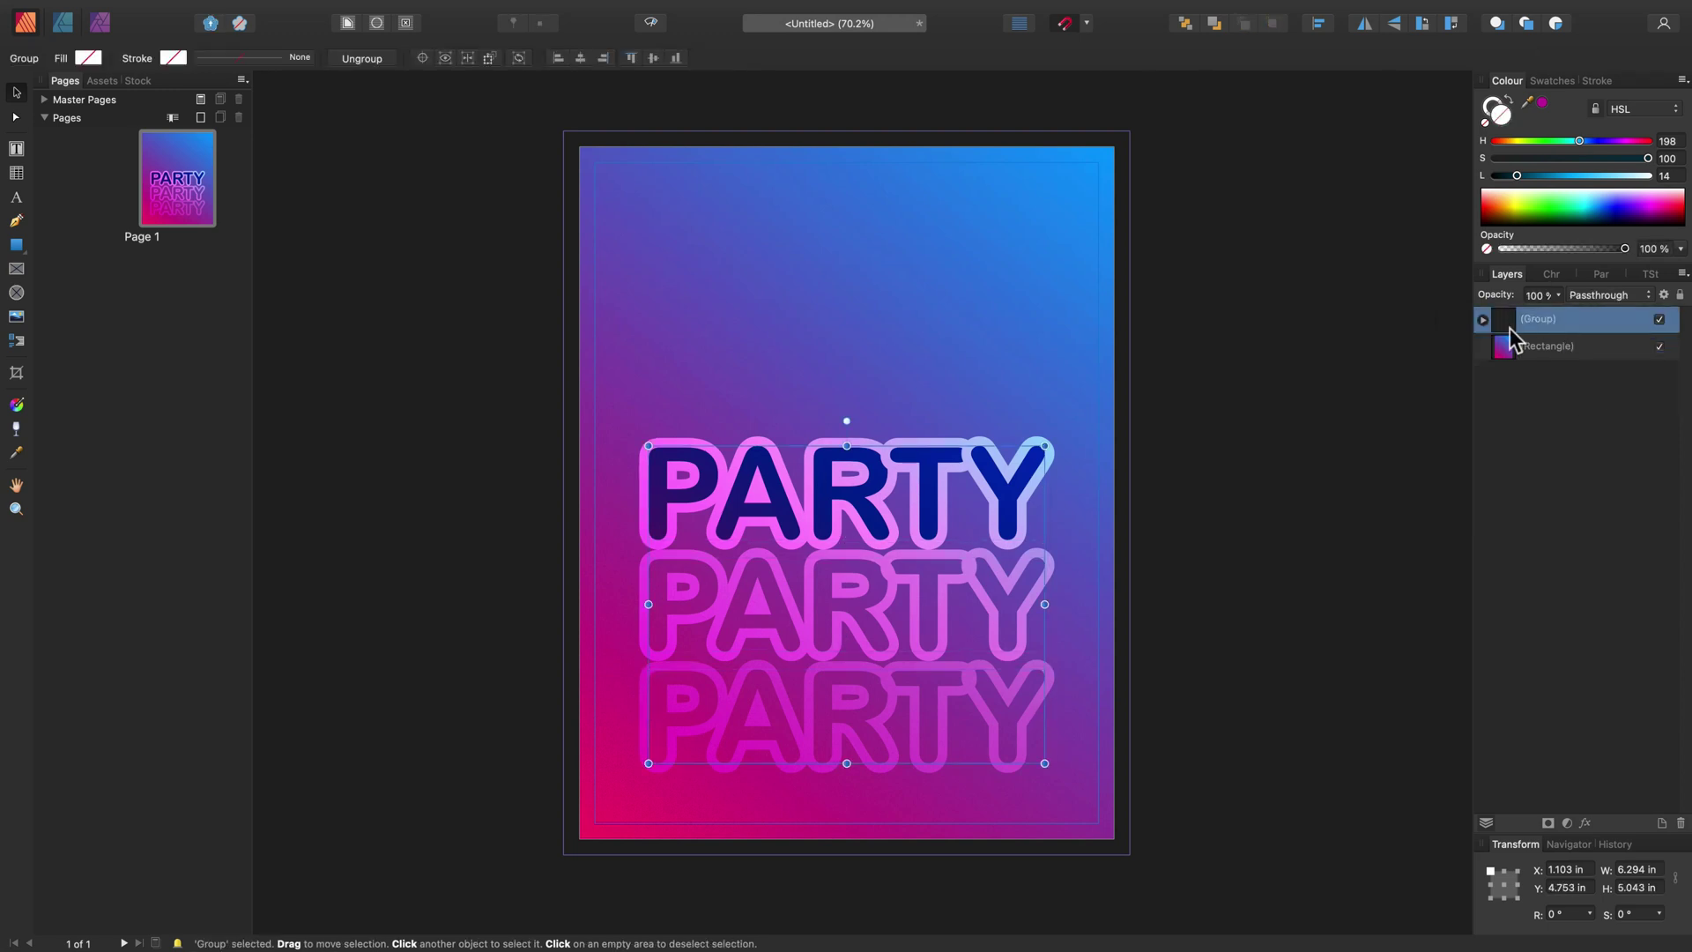
pyautogui.click(1660, 319)
pyautogui.click(1661, 320)
# In the Photo persona, search the Unsplash stock photos for "dance" and place the photo of the woman dancing on stage
pyautogui.click(1626, 350)
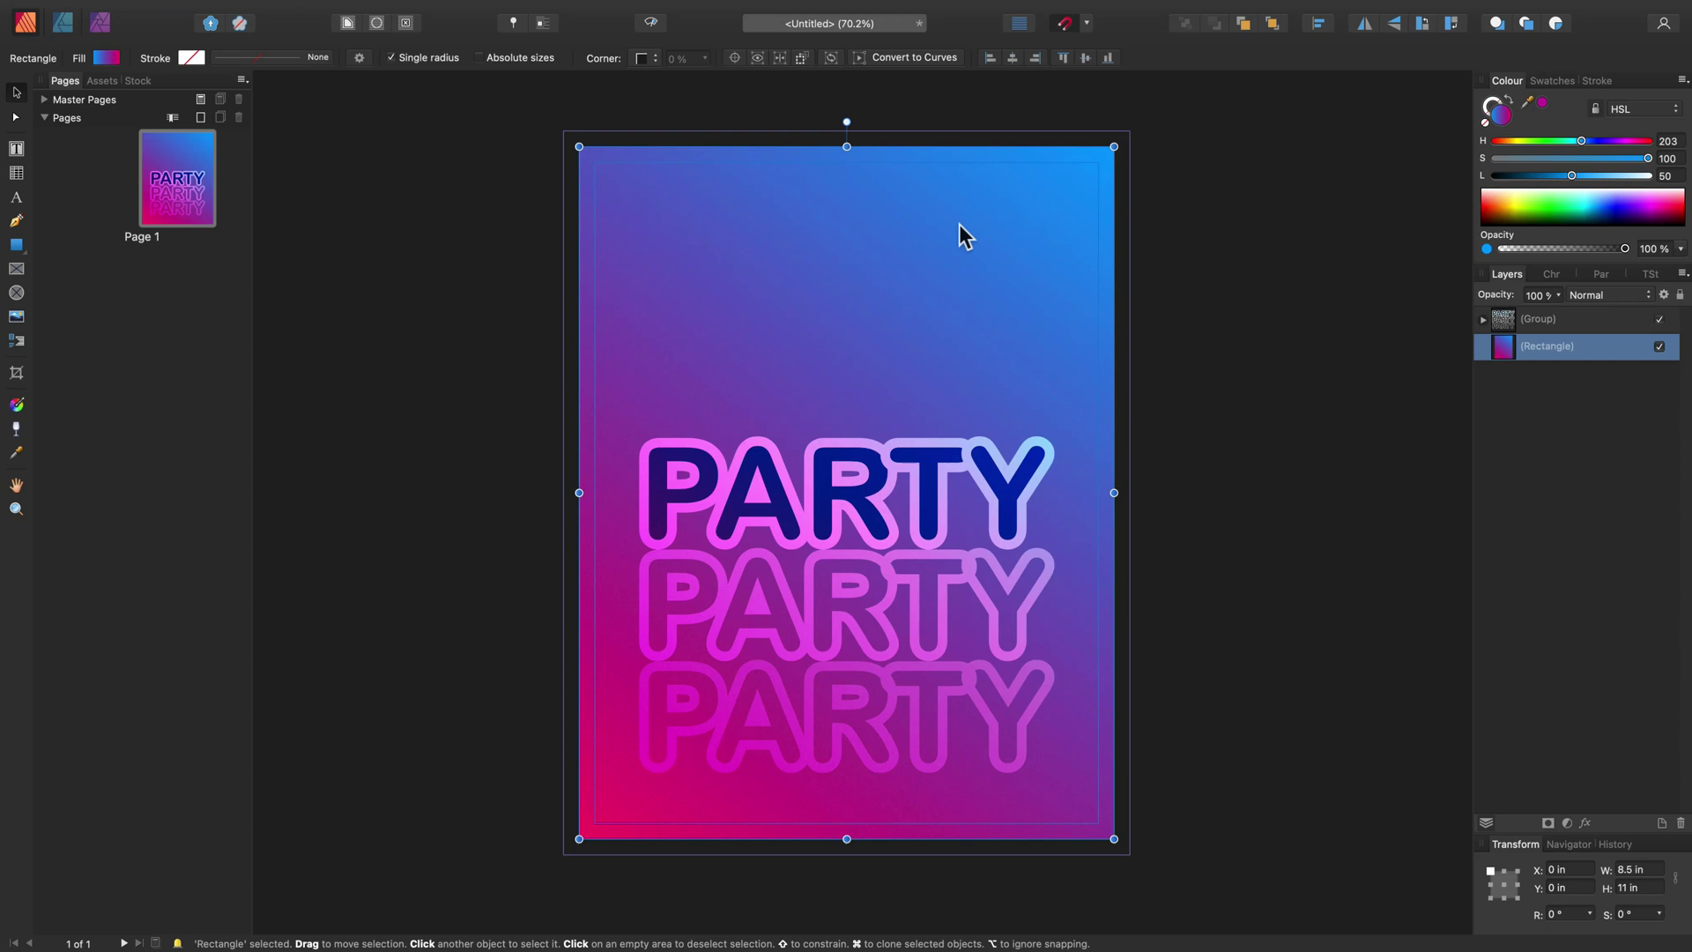
pyautogui.click(99, 27)
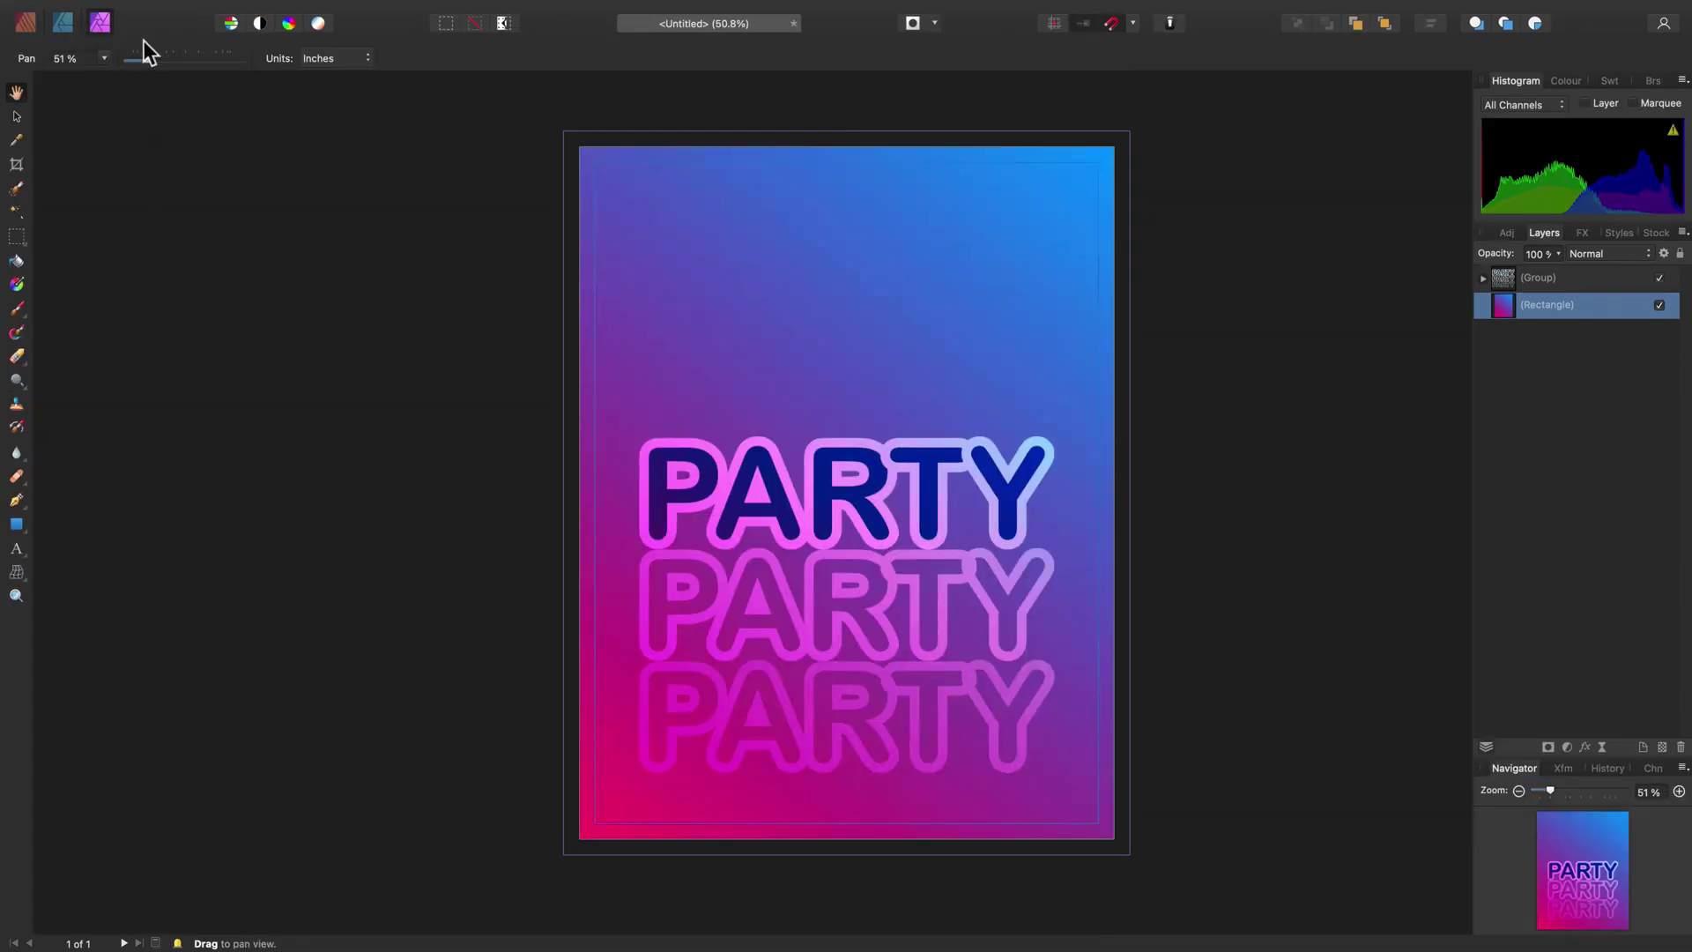
pyautogui.click(1657, 233)
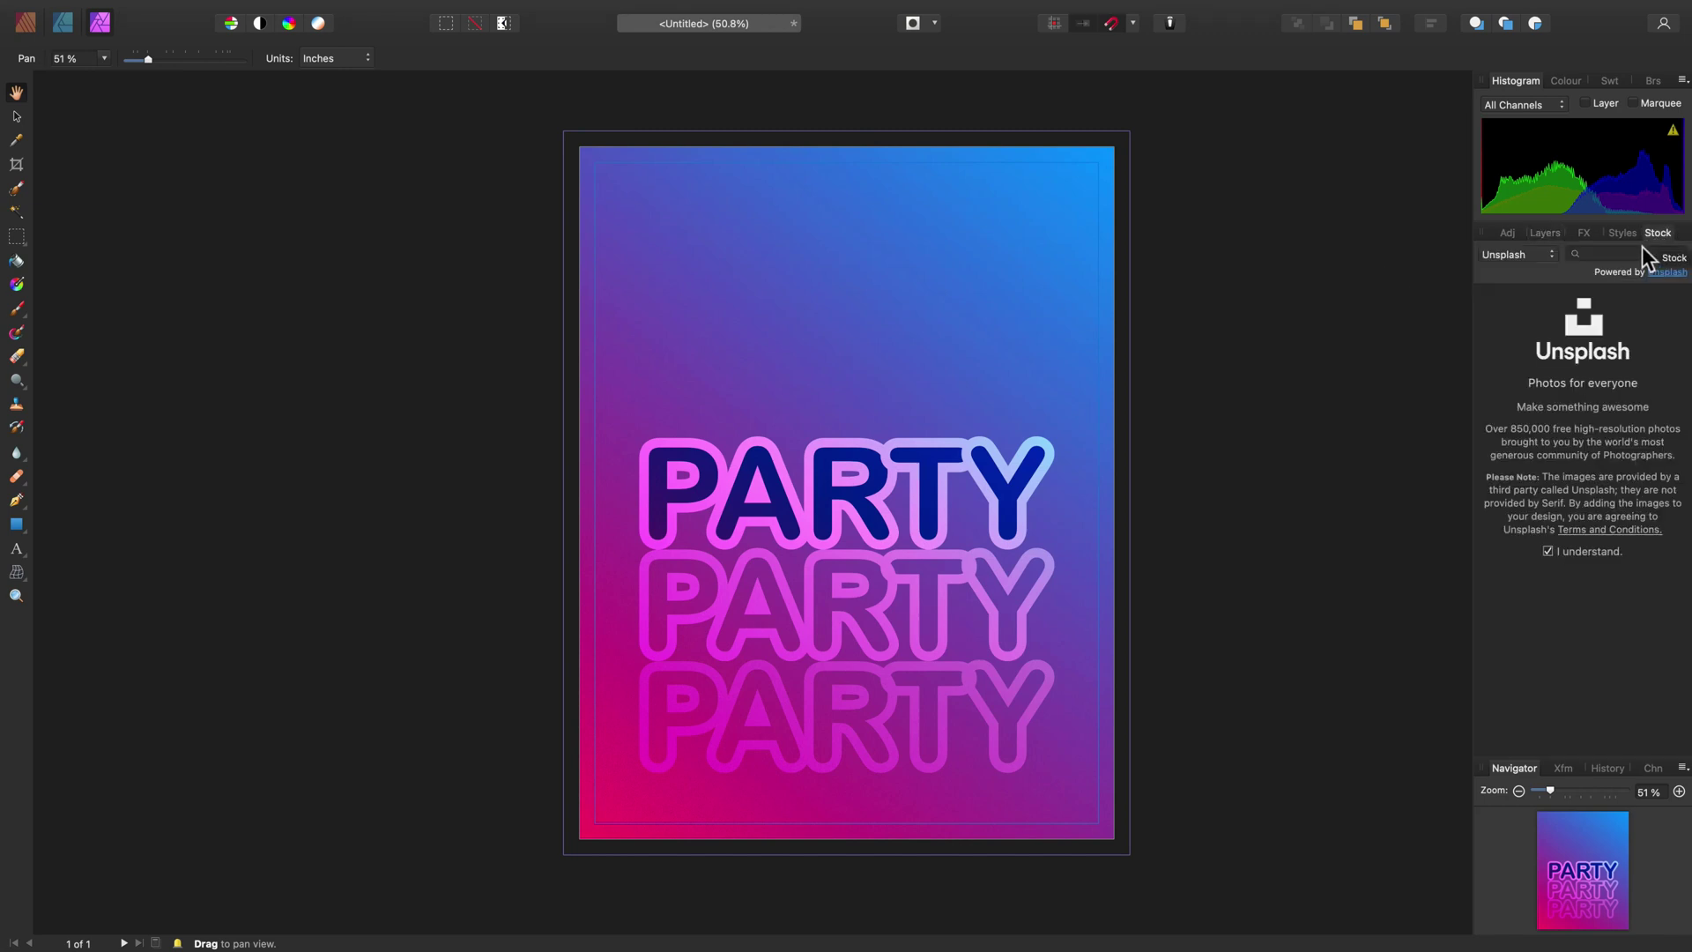
pyautogui.click(1616, 256)
pyautogui.press('Return')
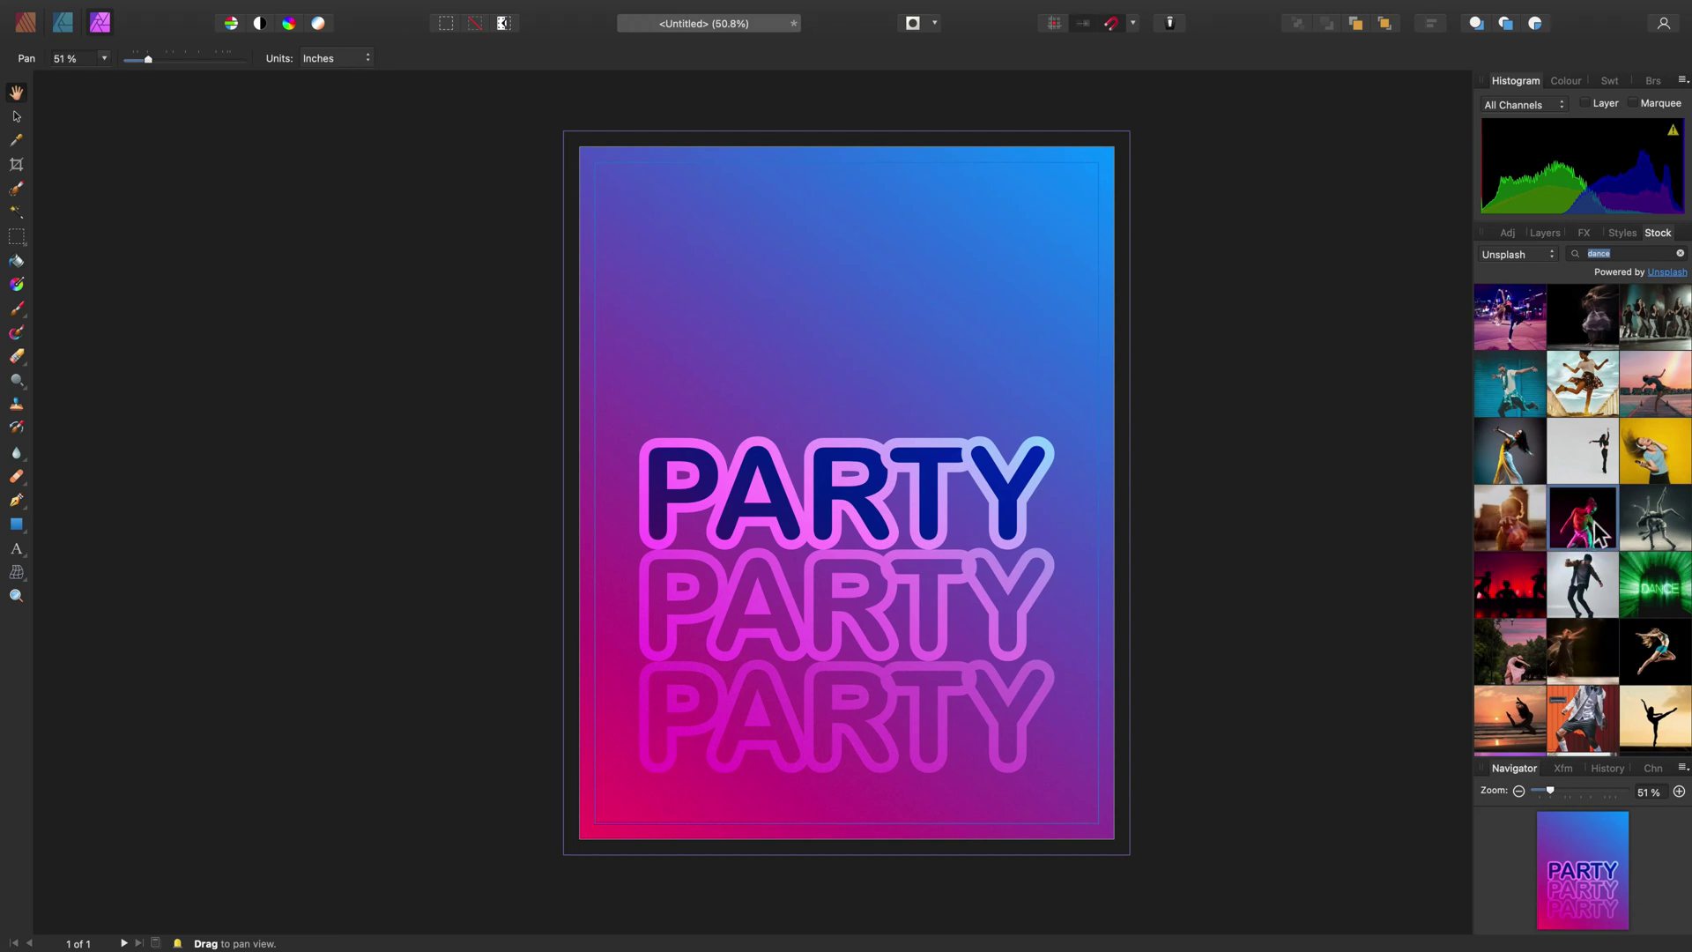
pyautogui.moveTo(906, 407); pyautogui.dragTo(906, 407)
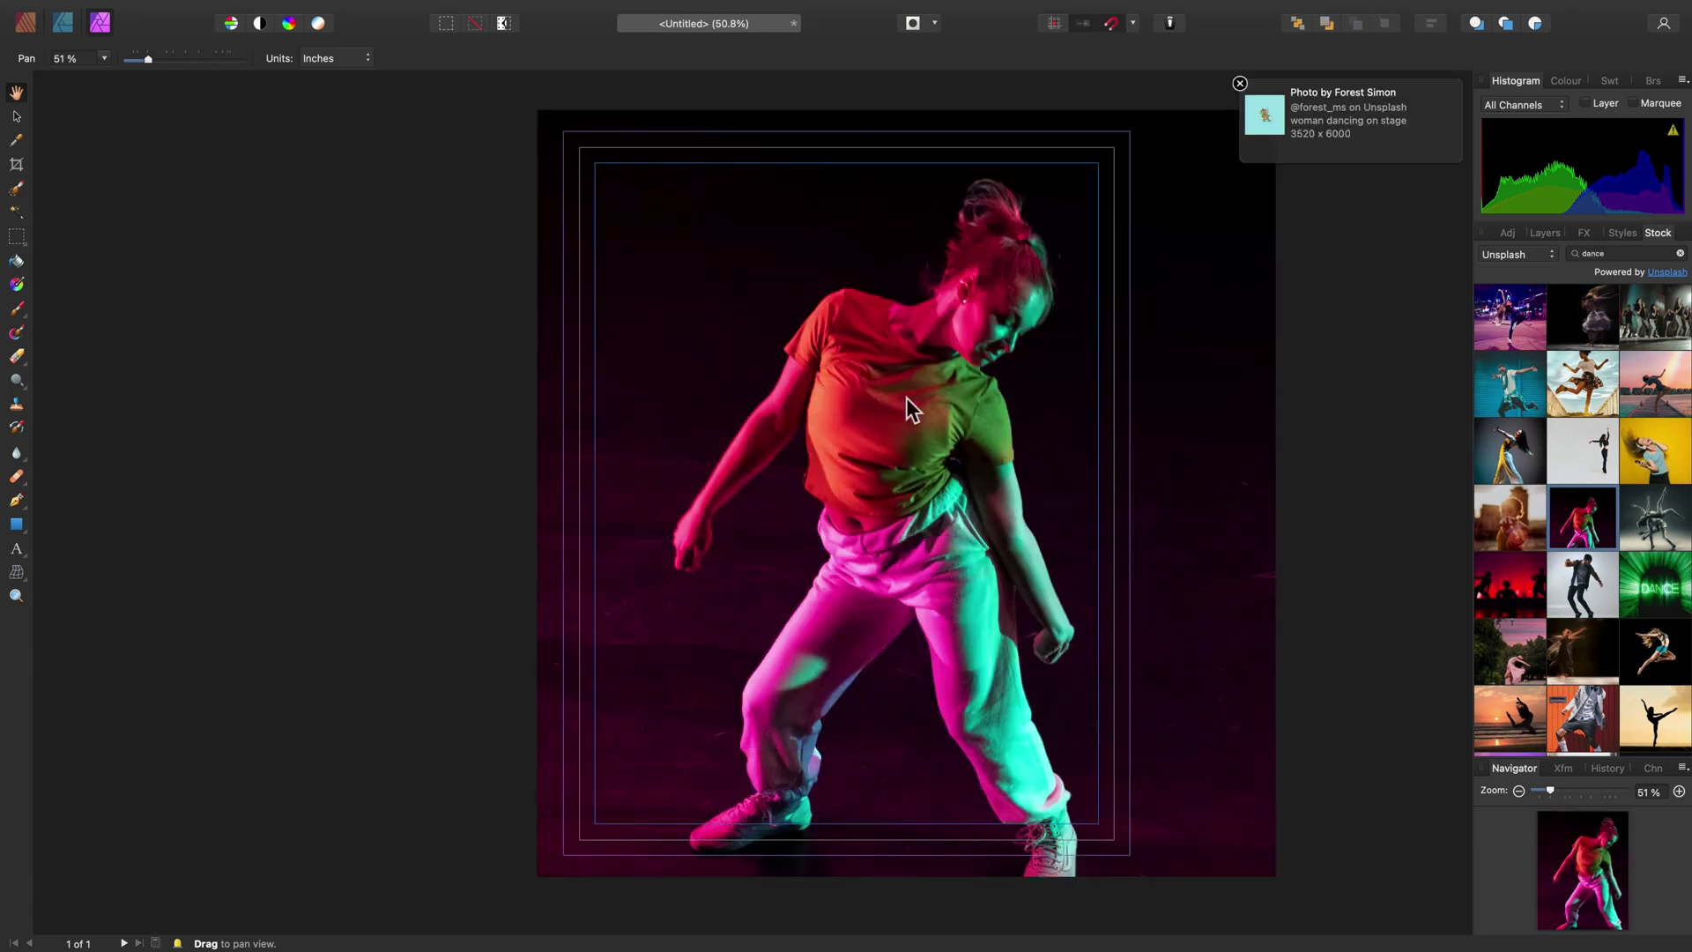
pyautogui.click(1241, 85)
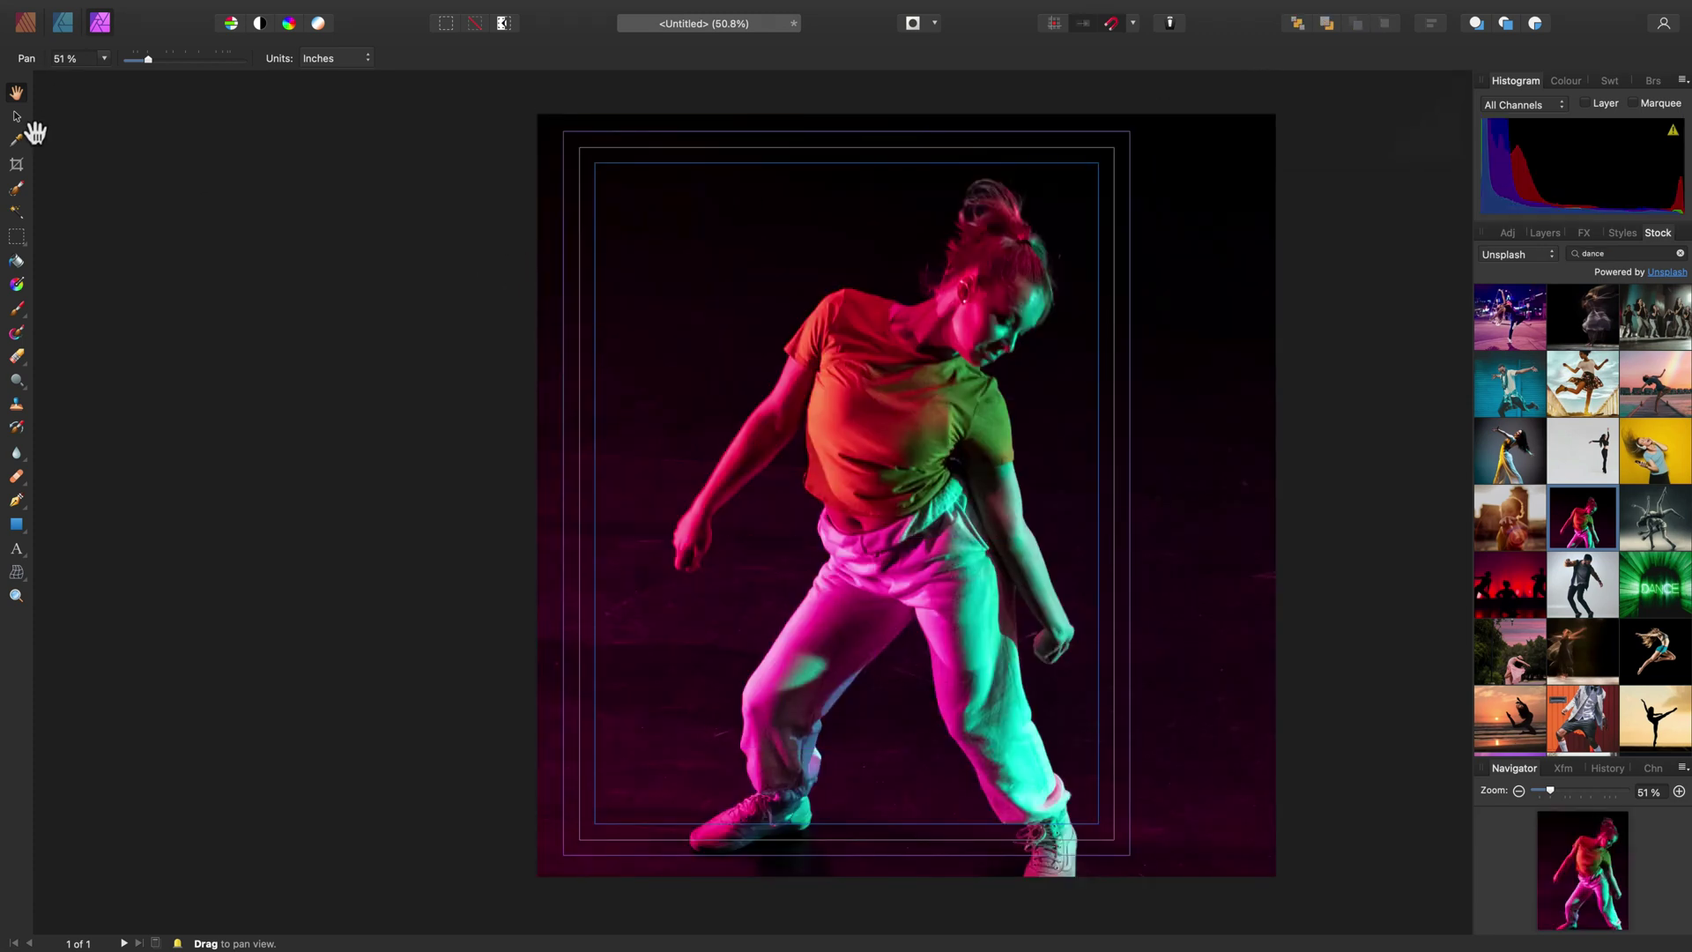
# Scale the dancer photo down to about 53% and centre it horizontally over the upper part of the poster
pyautogui.click(17, 116)
pyautogui.moveTo(1165, 310); pyautogui.dragTo(1113, 367)
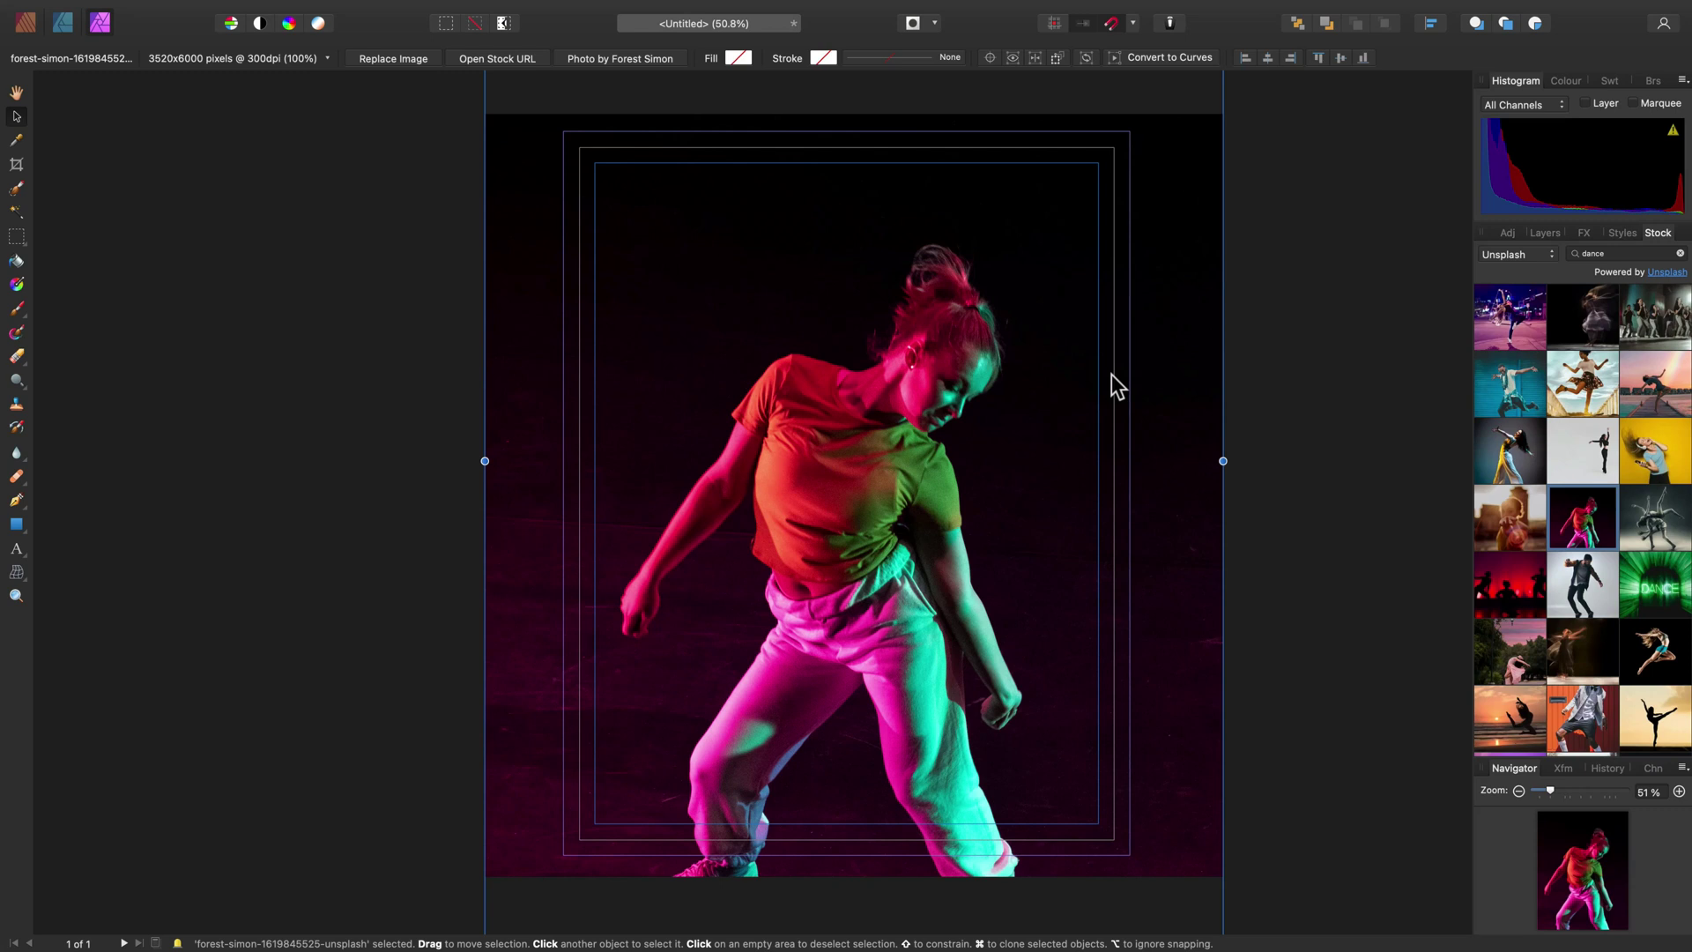
pyautogui.press('super+minus')
pyautogui.press('super+minus')
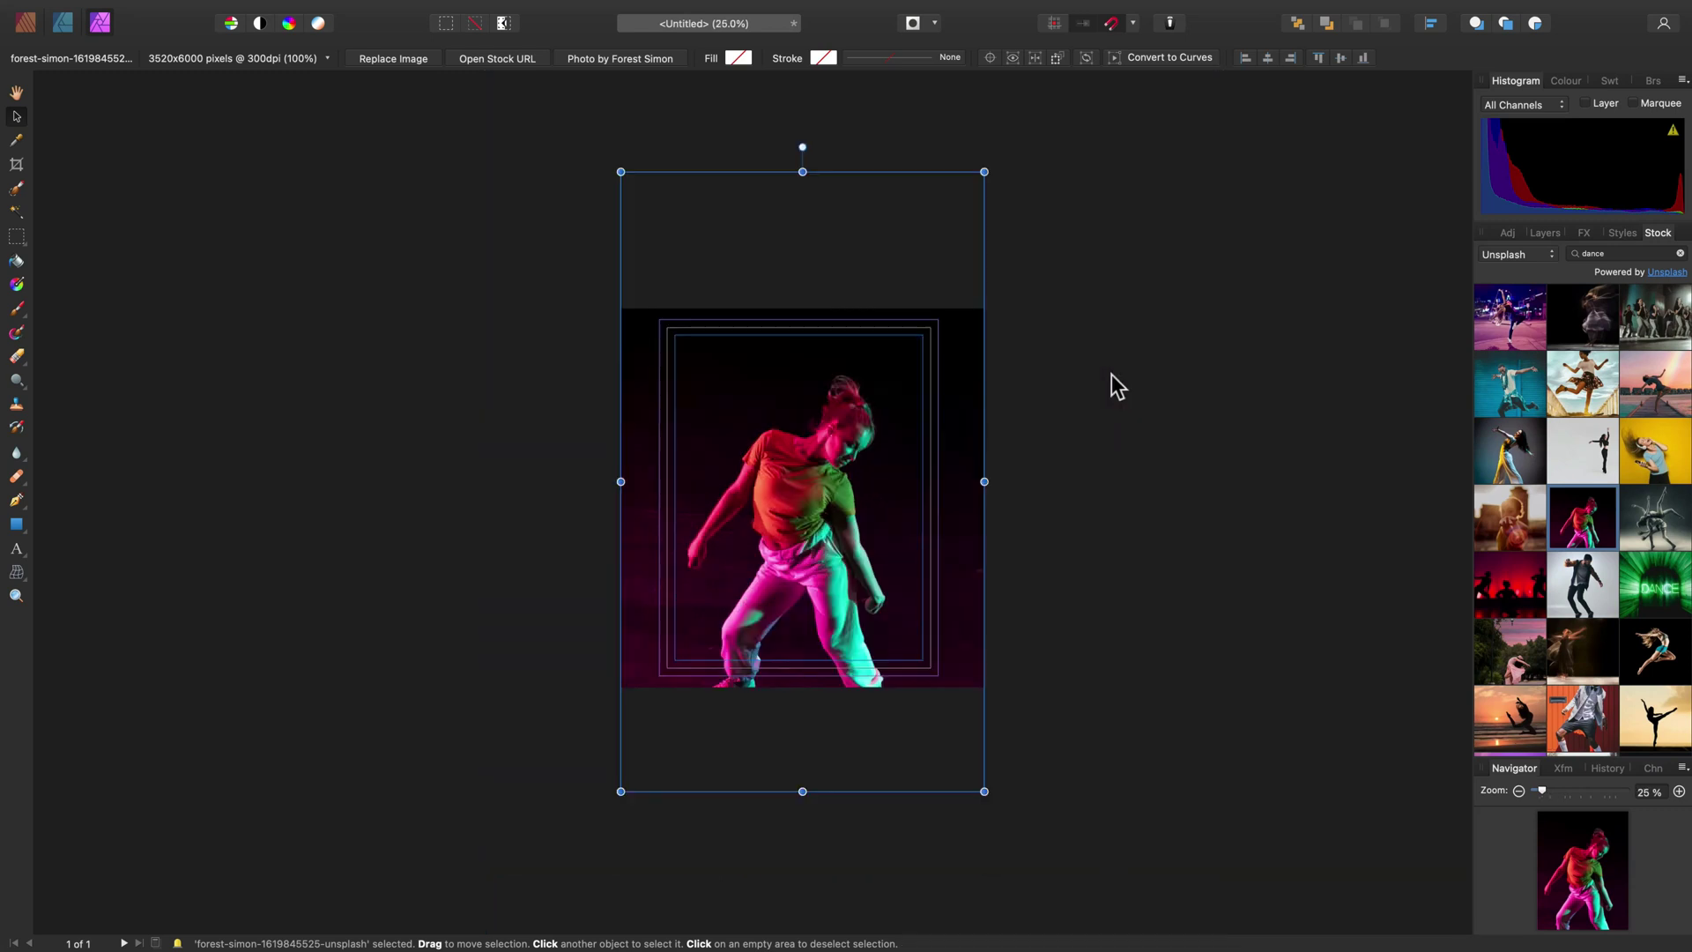
pyautogui.moveTo(984, 171); pyautogui.dragTo(811, 465)
pyautogui.moveTo(707, 603); pyautogui.dragTo(789, 328)
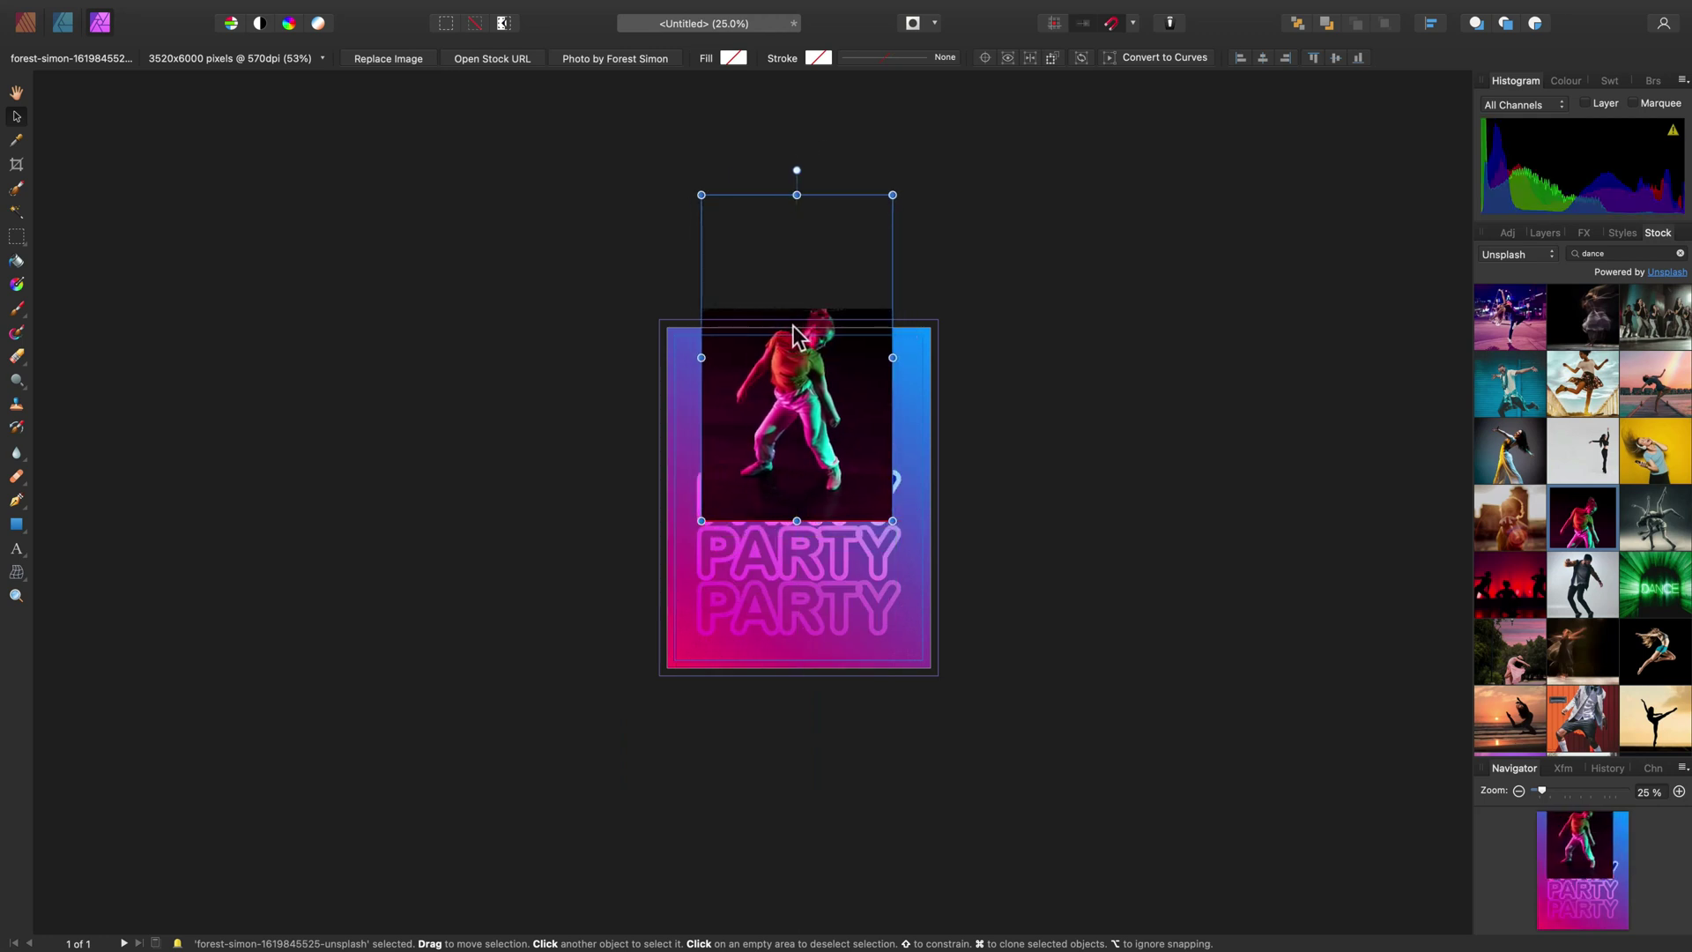
pyautogui.moveTo(863, 421); pyautogui.dragTo(849, 464)
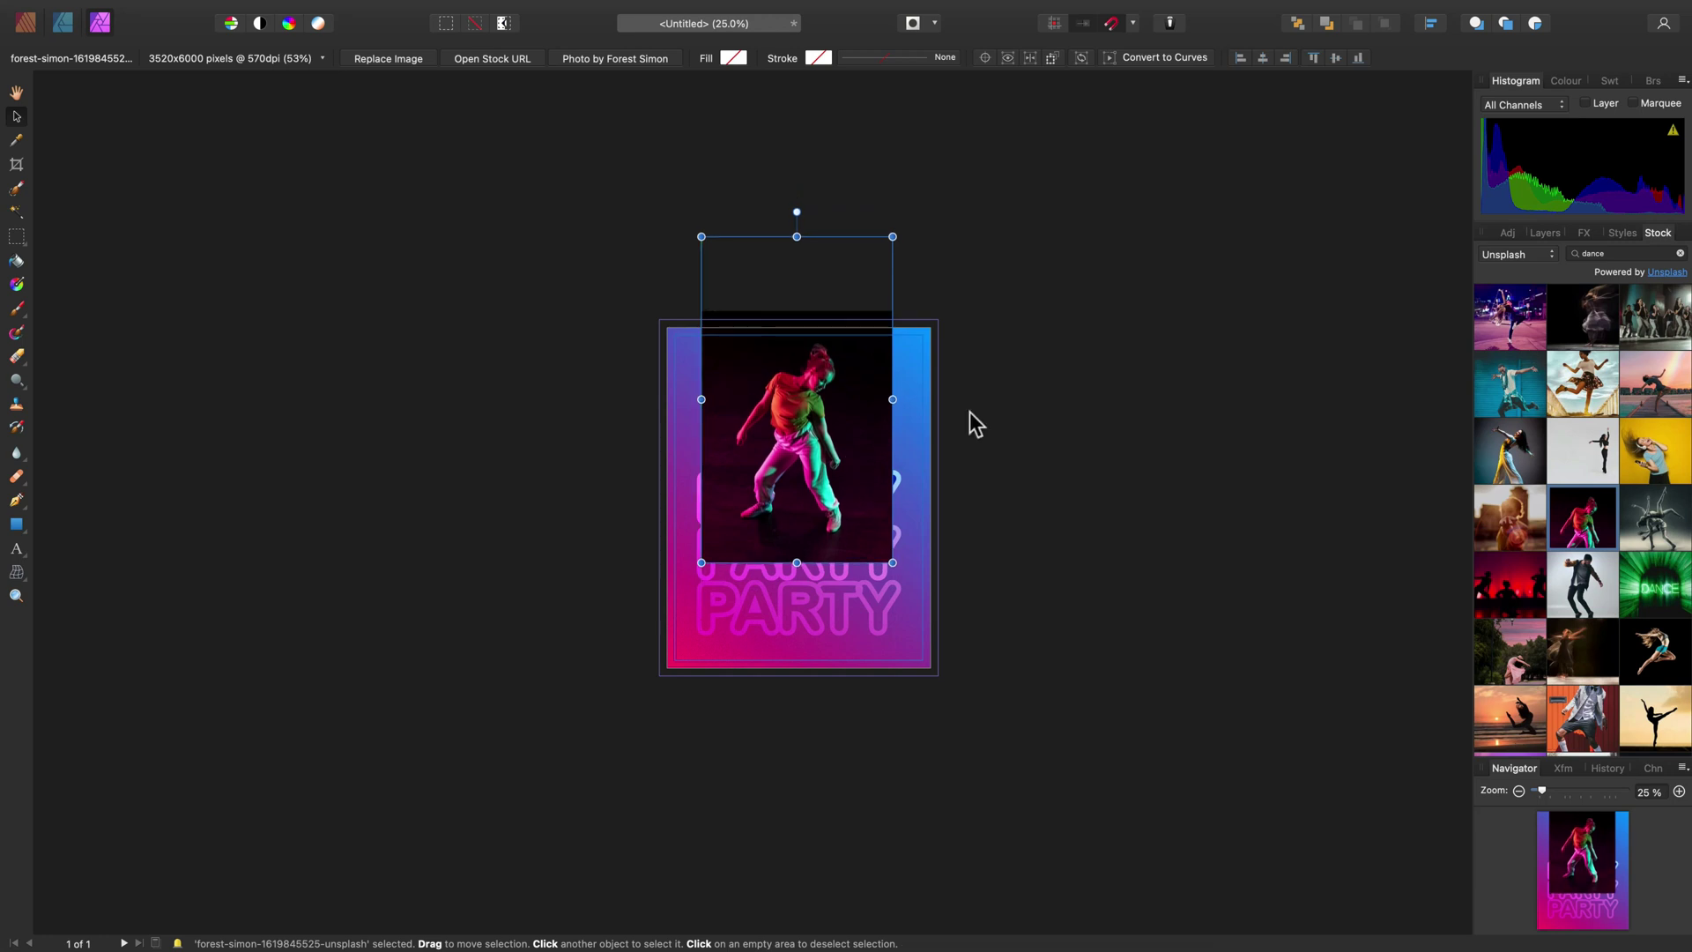
pyautogui.press('super+0')
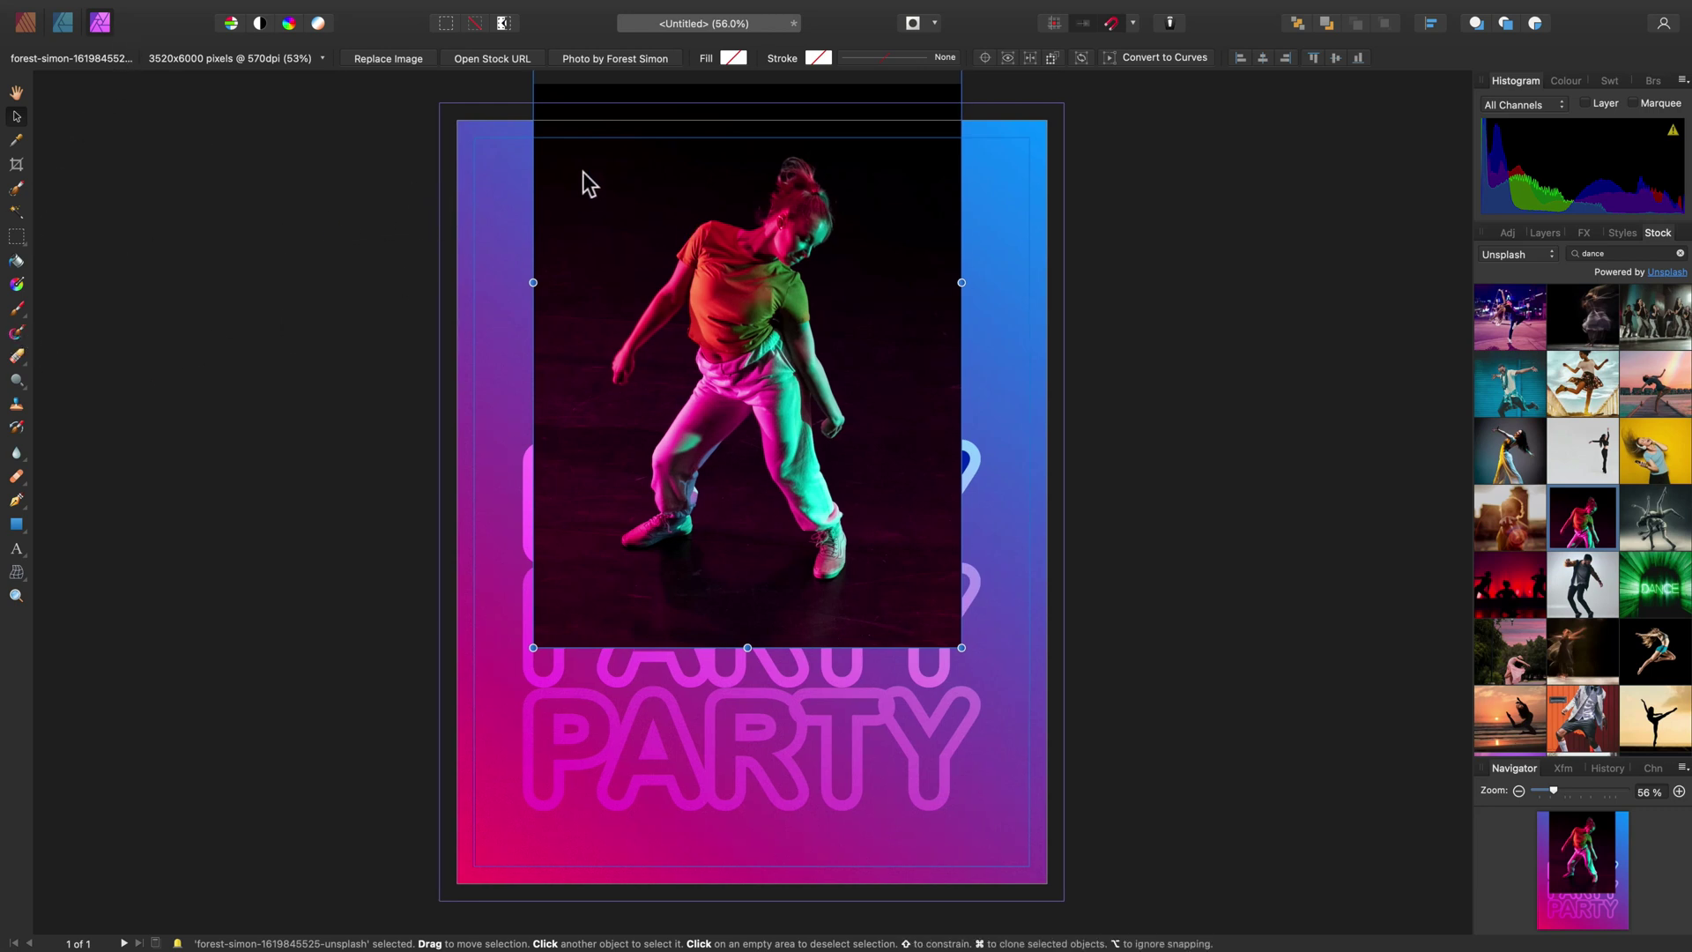
pyautogui.hscroll(1, 529, 220)
pyautogui.click(474, 231)
pyautogui.click(578, 204)
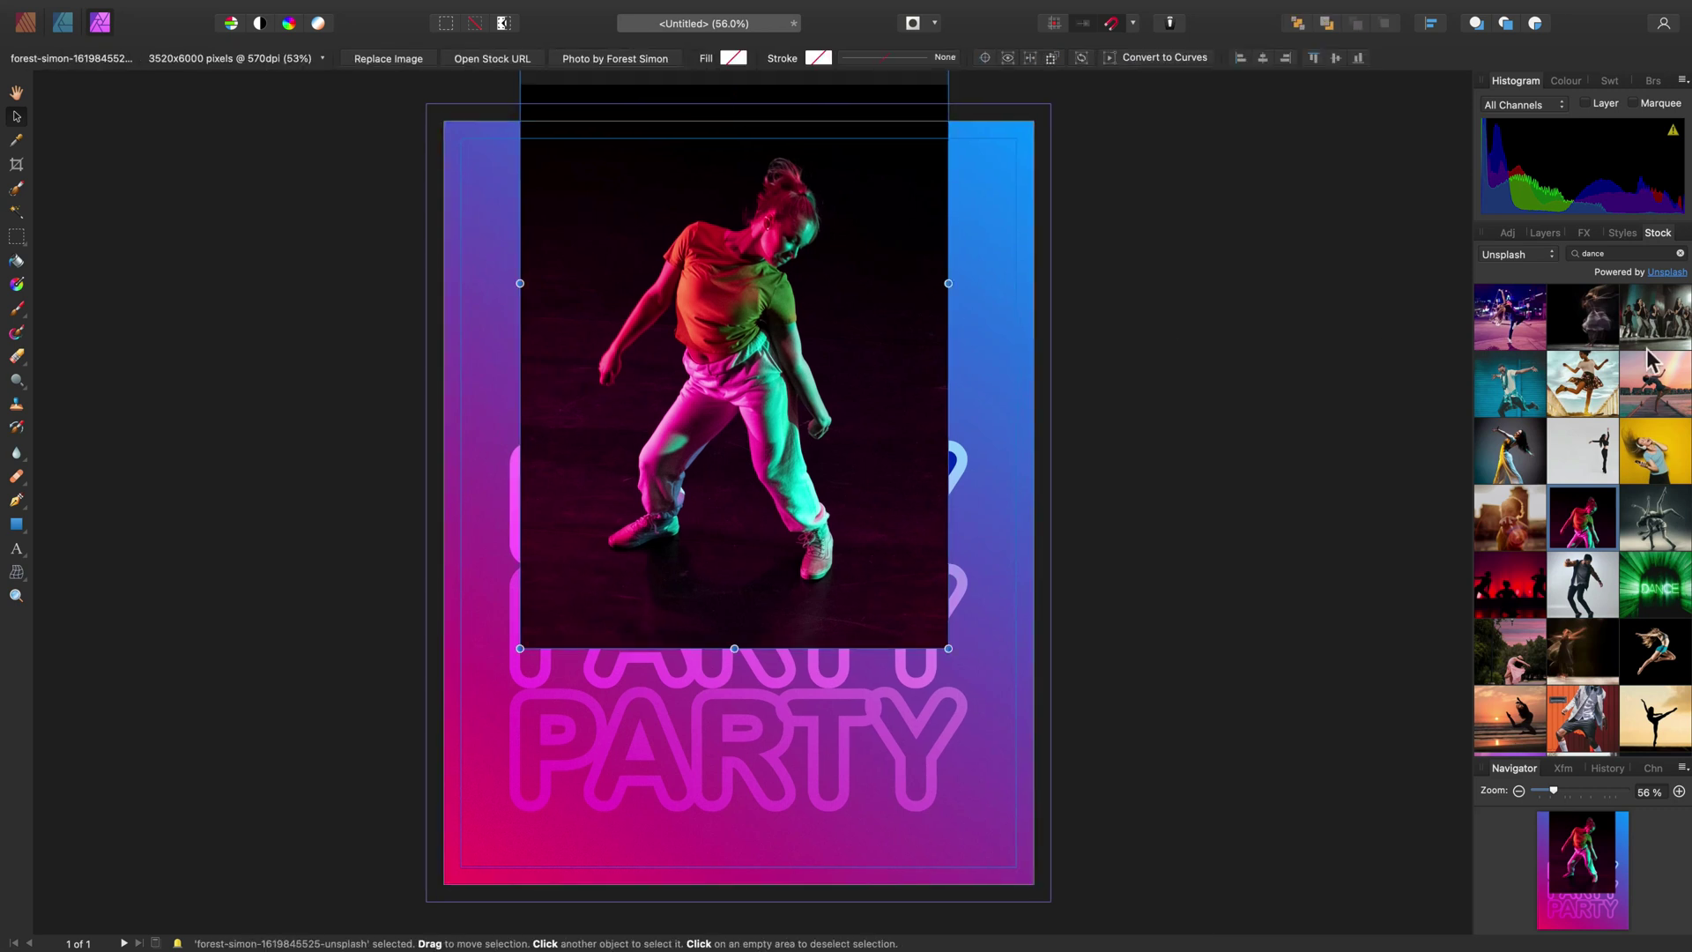
# Set the dancer photo's blend mode to Screen
pyautogui.click(1544, 233)
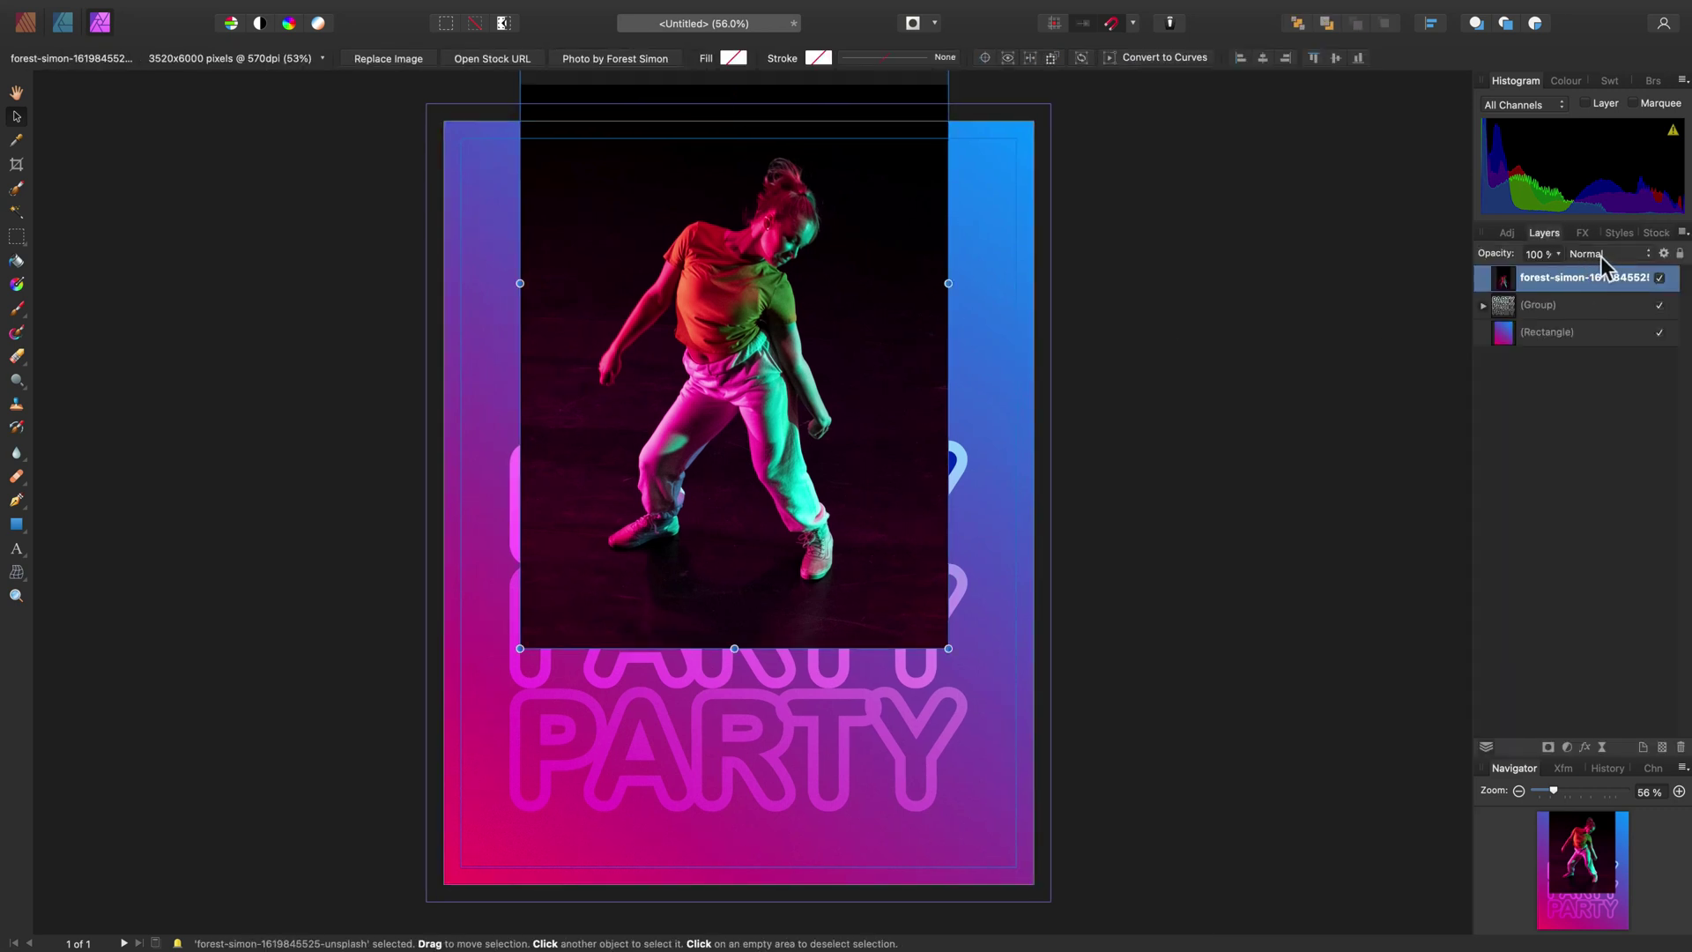
pyautogui.click(1601, 257)
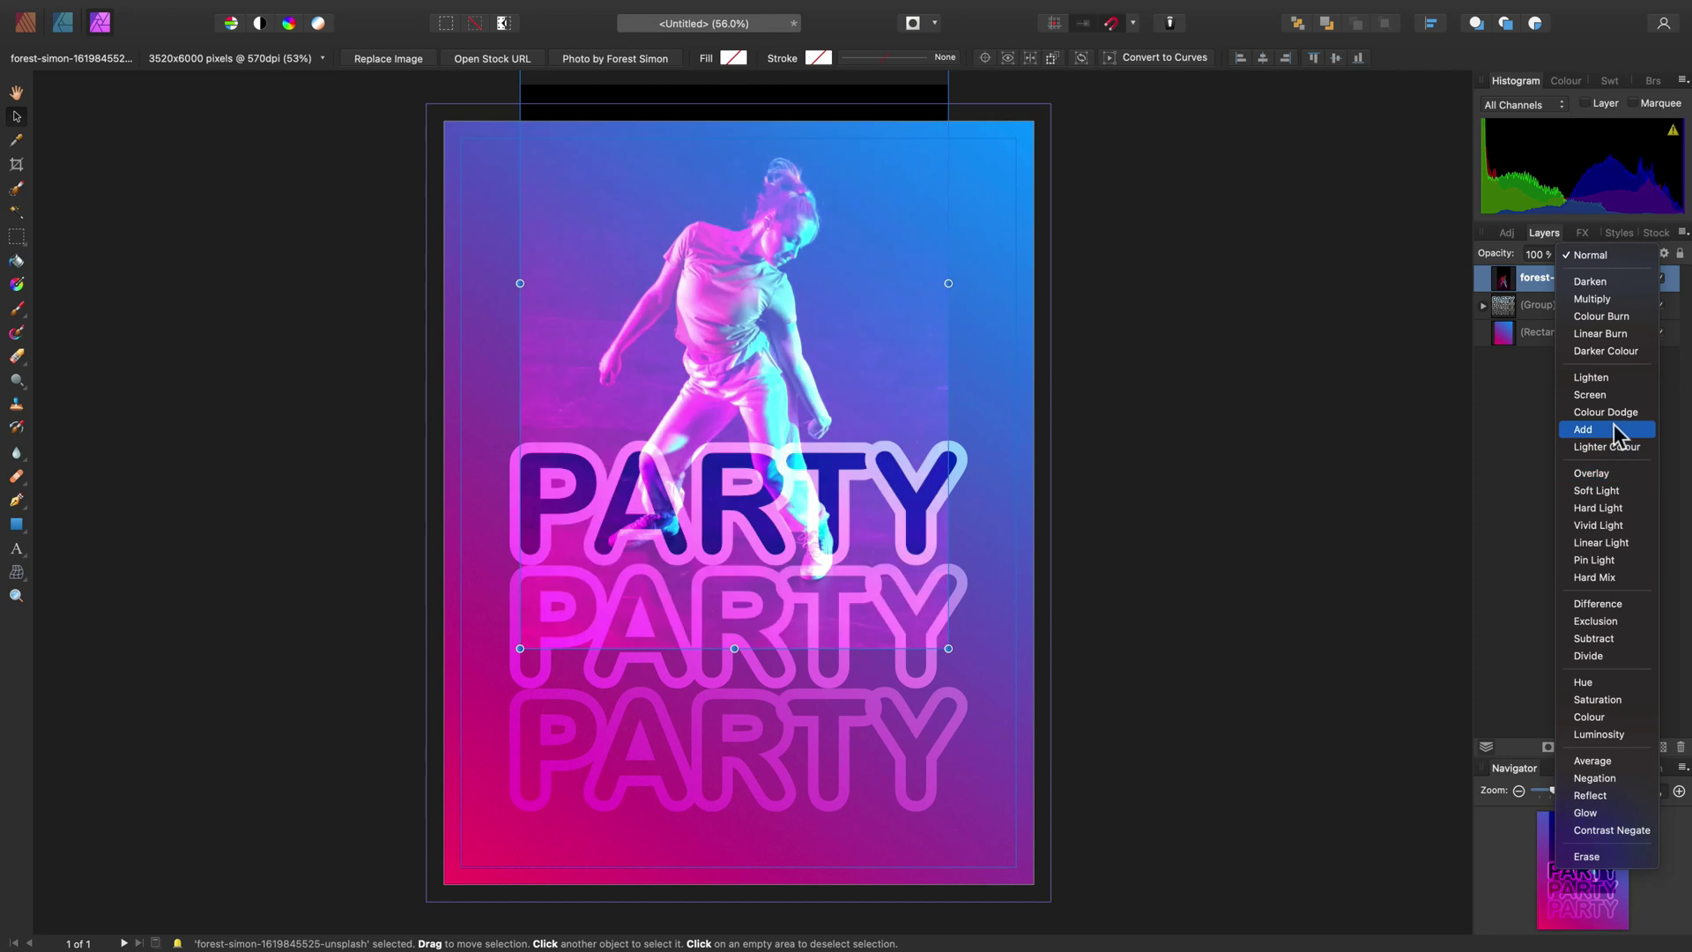
pyautogui.click(1616, 397)
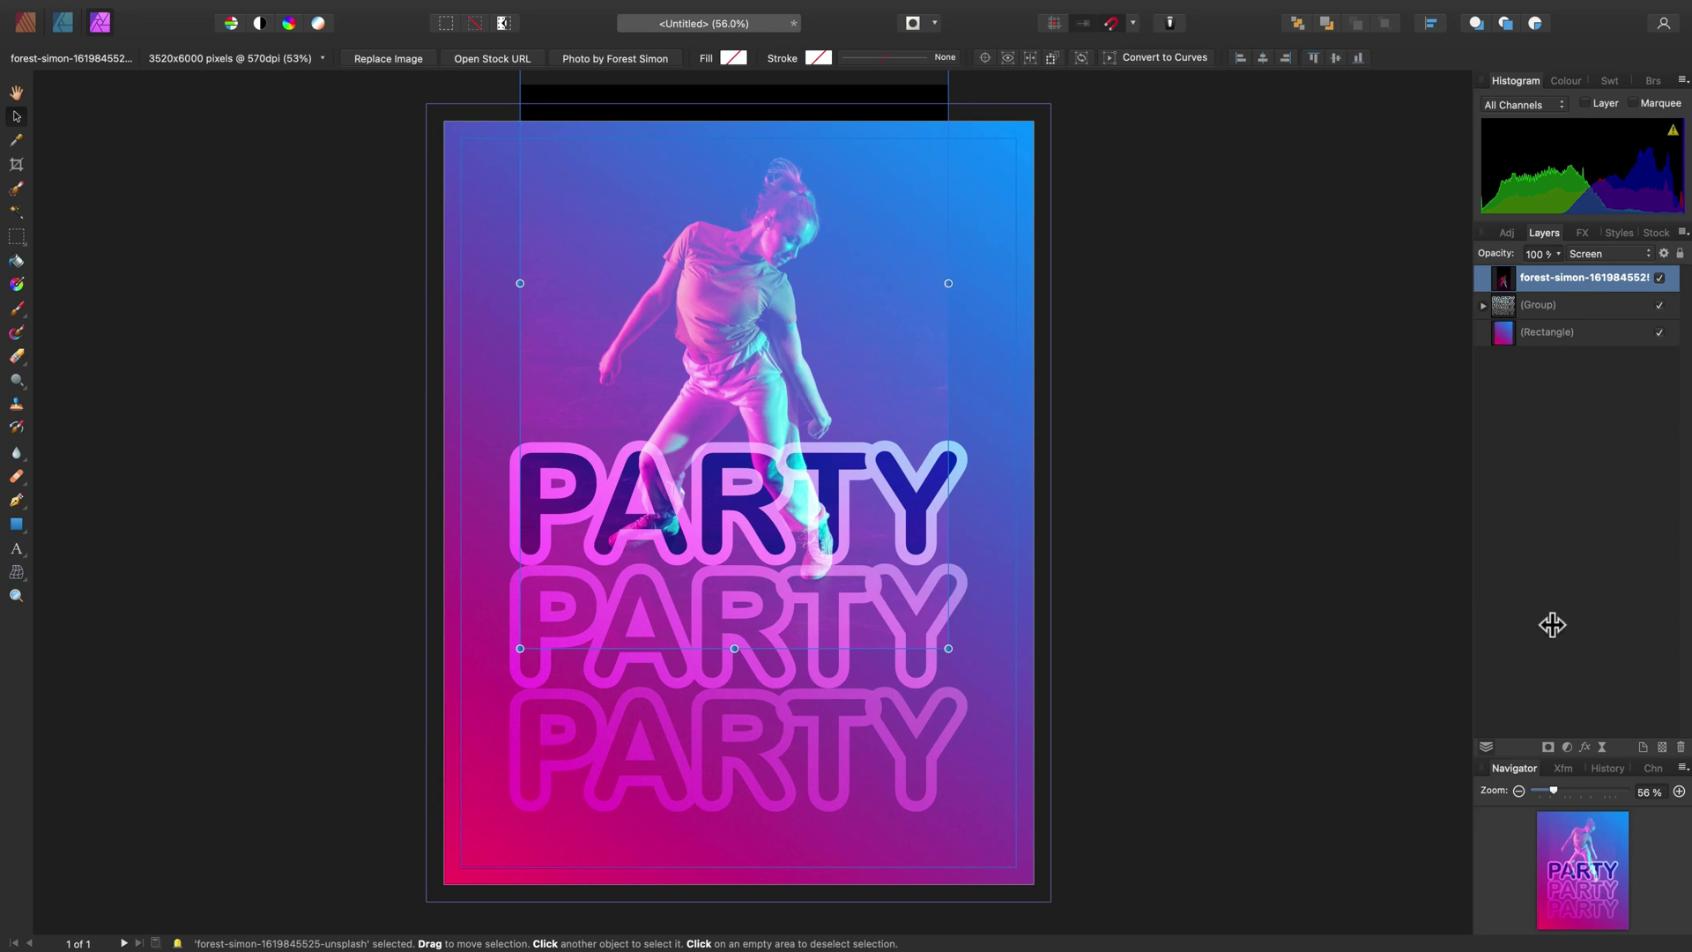
# Add a mask to the dancer photo and select the mask for painting with the Paint Brush
pyautogui.click(1554, 753)
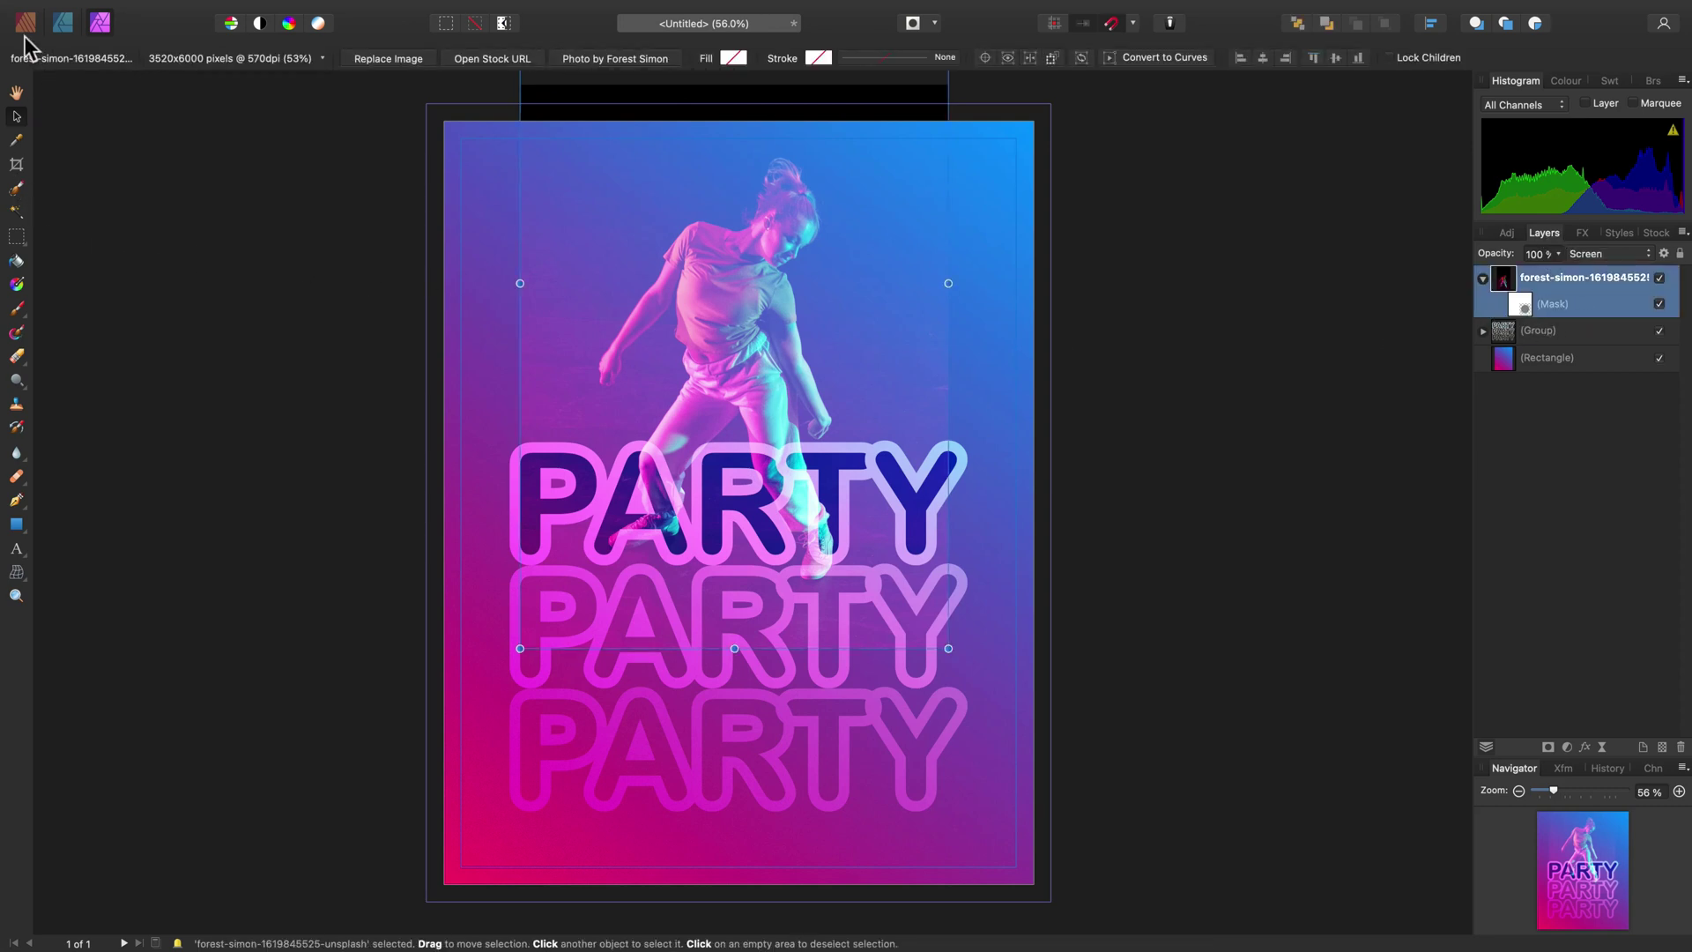
pyautogui.click(18, 310)
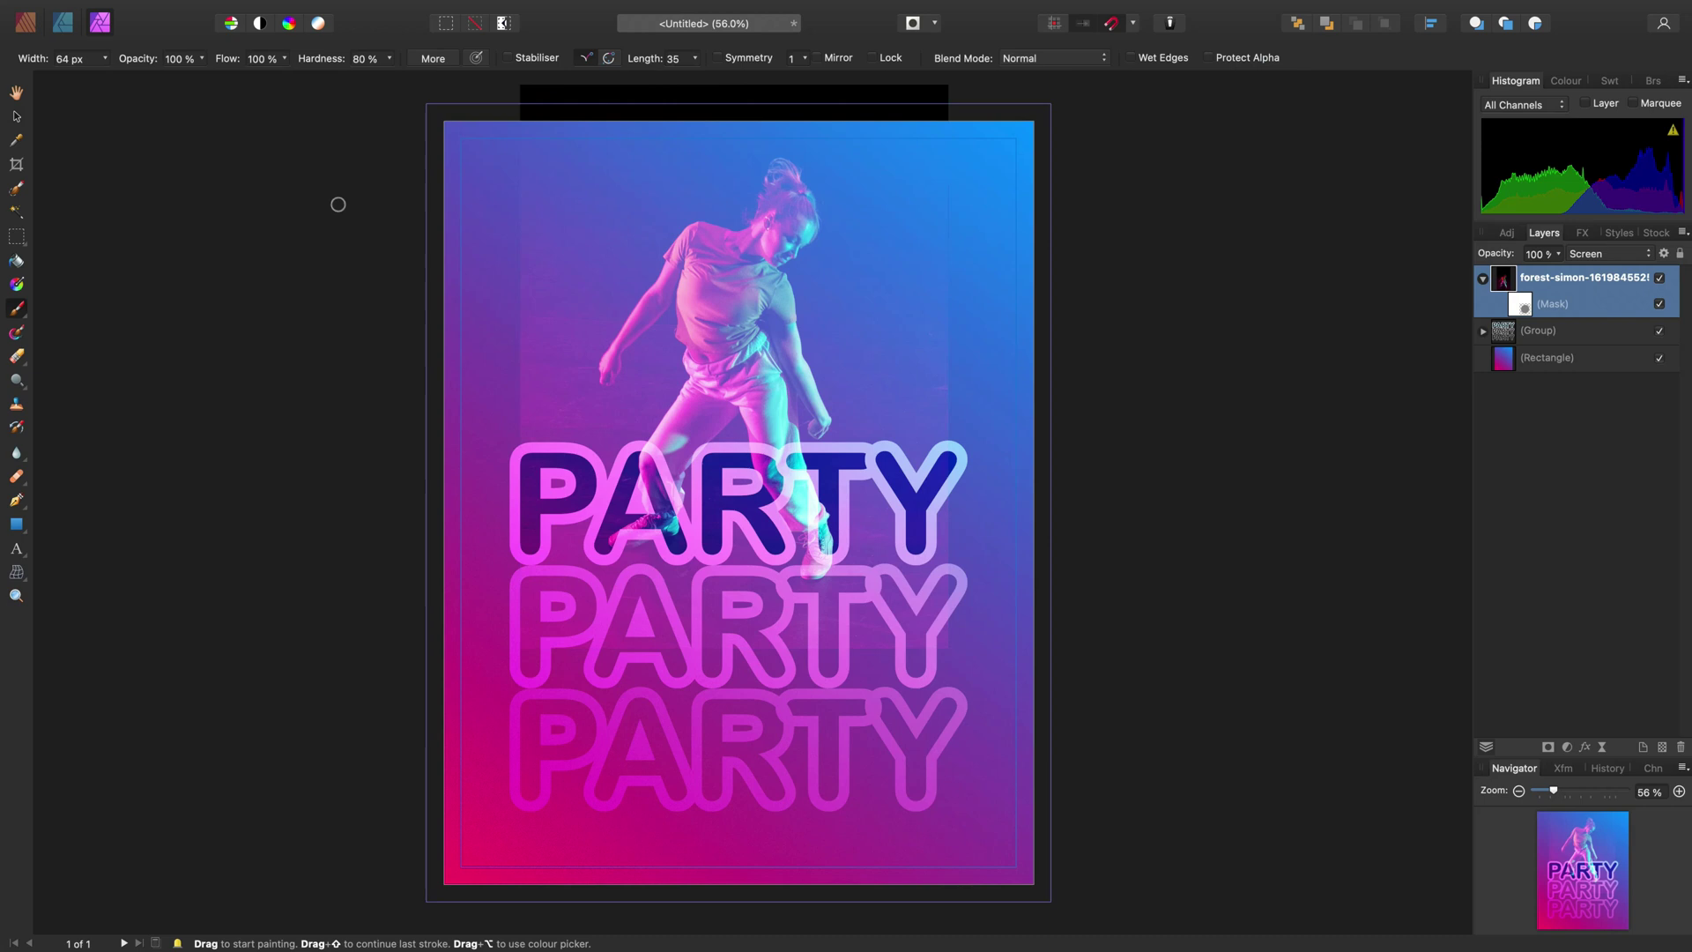
pyautogui.click(1567, 81)
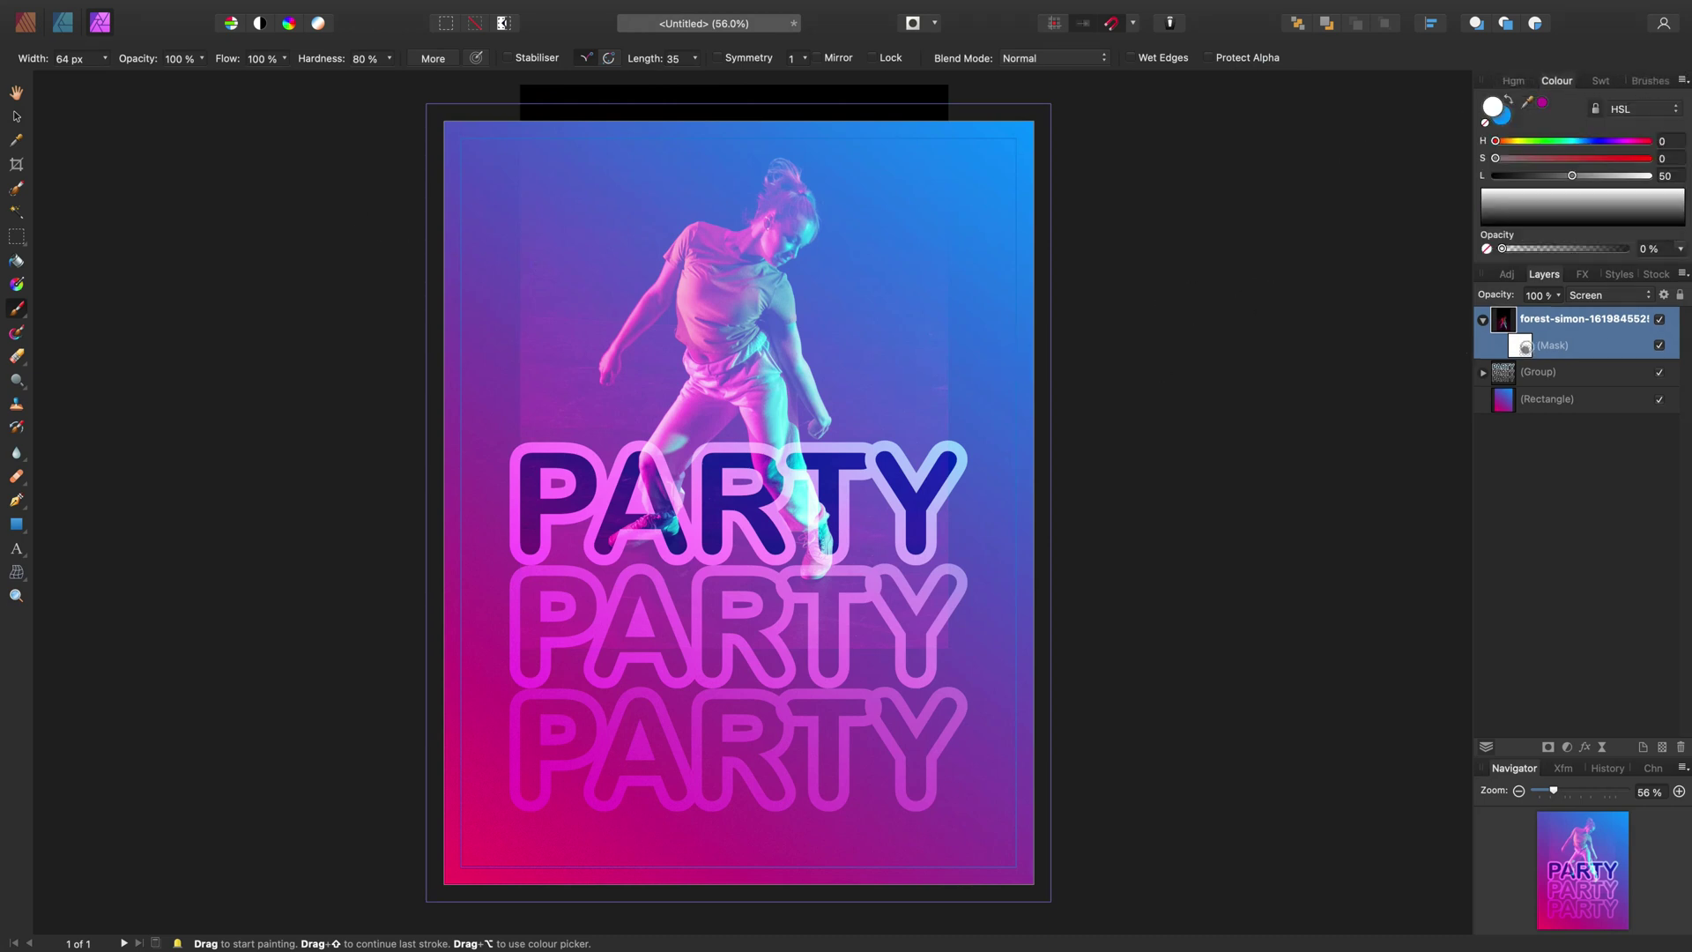
pyautogui.click(1527, 346)
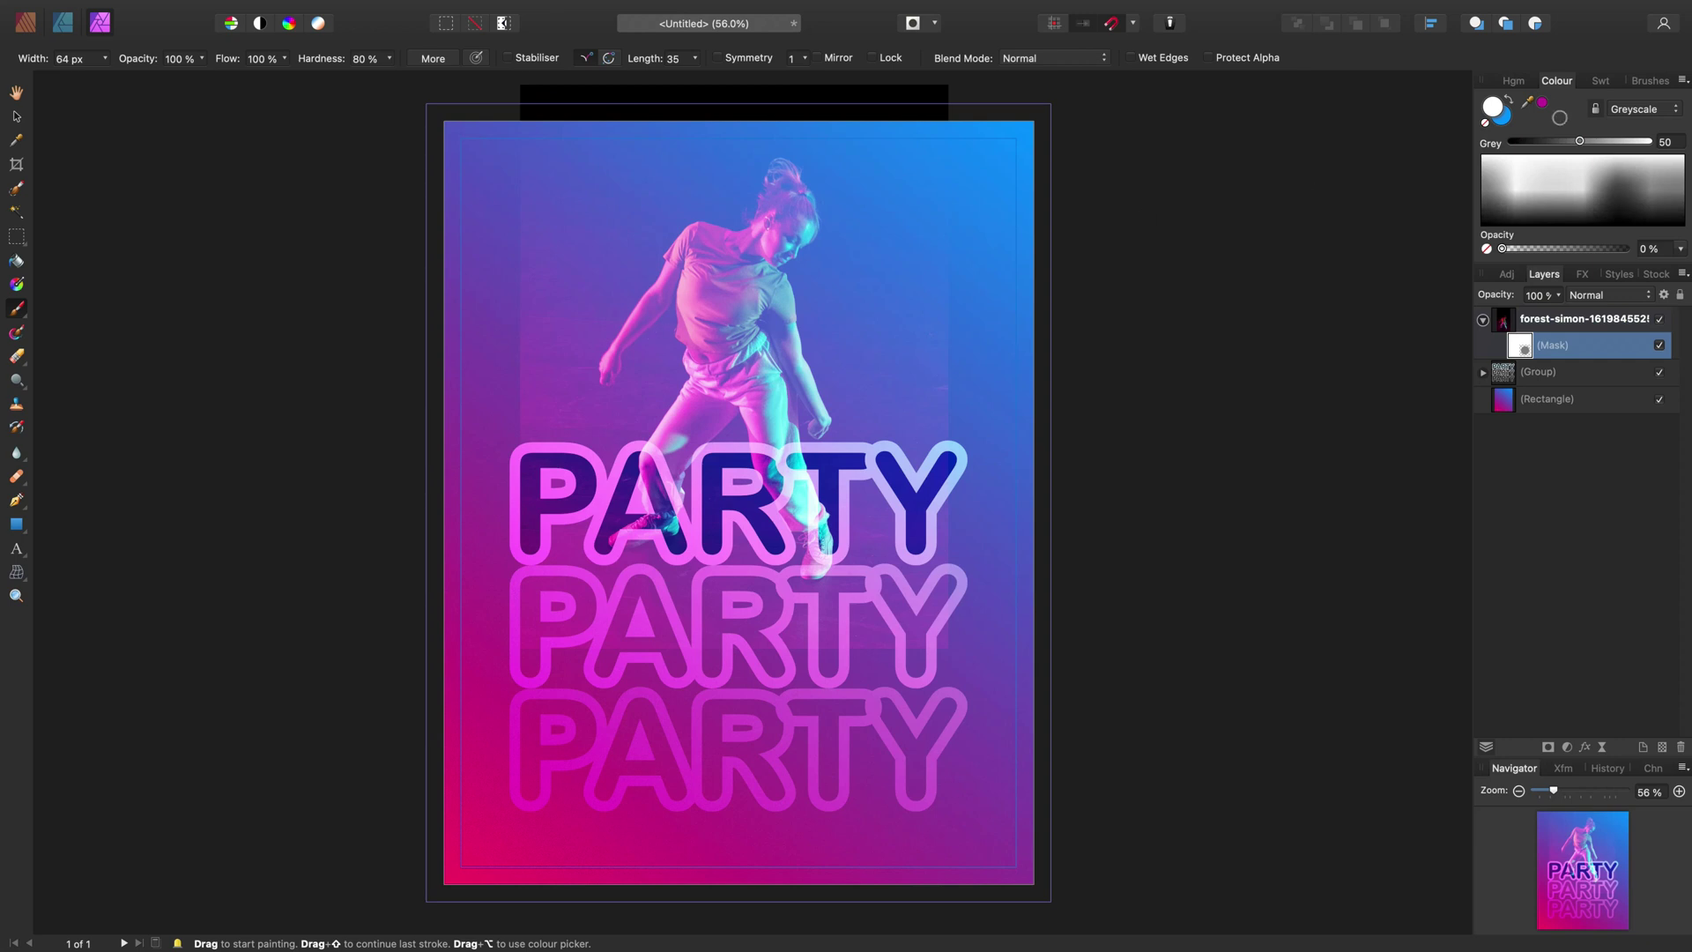
# Paint black on the mask over the dancer's torso with a brush about 394 px wide, and restore the area with white
pyautogui.press('d')
pyautogui.press(']')
pyautogui.press(']')
pyautogui.press(']')
pyautogui.press(']')
pyautogui.press(']')
pyautogui.moveTo(696, 313)
pyautogui.mouseDown()
pyautogui.moveTo(736, 254)
pyautogui.moveTo(710, 287)
pyautogui.mouseUp()
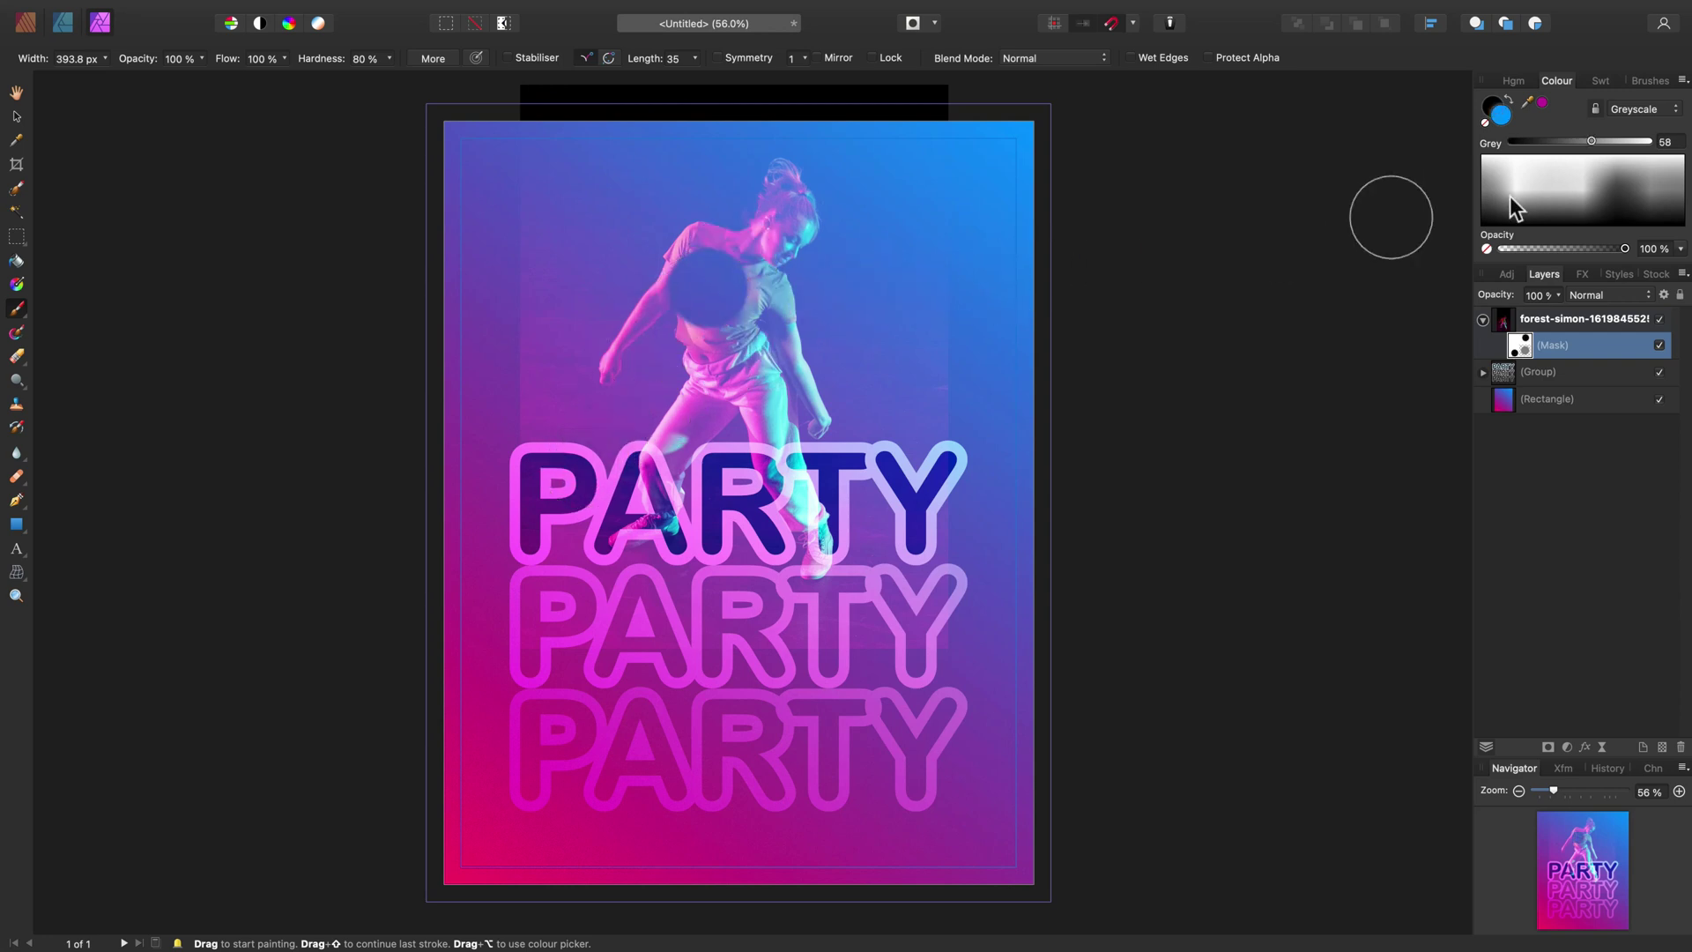
pyautogui.click(1606, 141)
pyautogui.click(1648, 141)
pyautogui.moveTo(697, 300)
pyautogui.mouseDown()
pyautogui.moveTo(745, 282)
pyautogui.moveTo(715, 265)
pyautogui.moveTo(613, 308)
pyautogui.mouseUp()
# Paint black on the mask over the photo's upper-left background and set the brush hardness to 0%
pyautogui.press('x')
pyautogui.moveTo(523, 196)
pyautogui.mouseDown()
pyautogui.moveTo(565, 134)
pyautogui.moveTo(526, 151)
pyautogui.moveTo(508, 215)
pyautogui.moveTo(608, 123)
pyautogui.mouseUp()
pyautogui.click(389, 58)
pyautogui.moveTo(394, 76); pyautogui.dragTo(358, 77)
pyautogui.moveTo(215, 84); pyautogui.dragTo(221, 86)
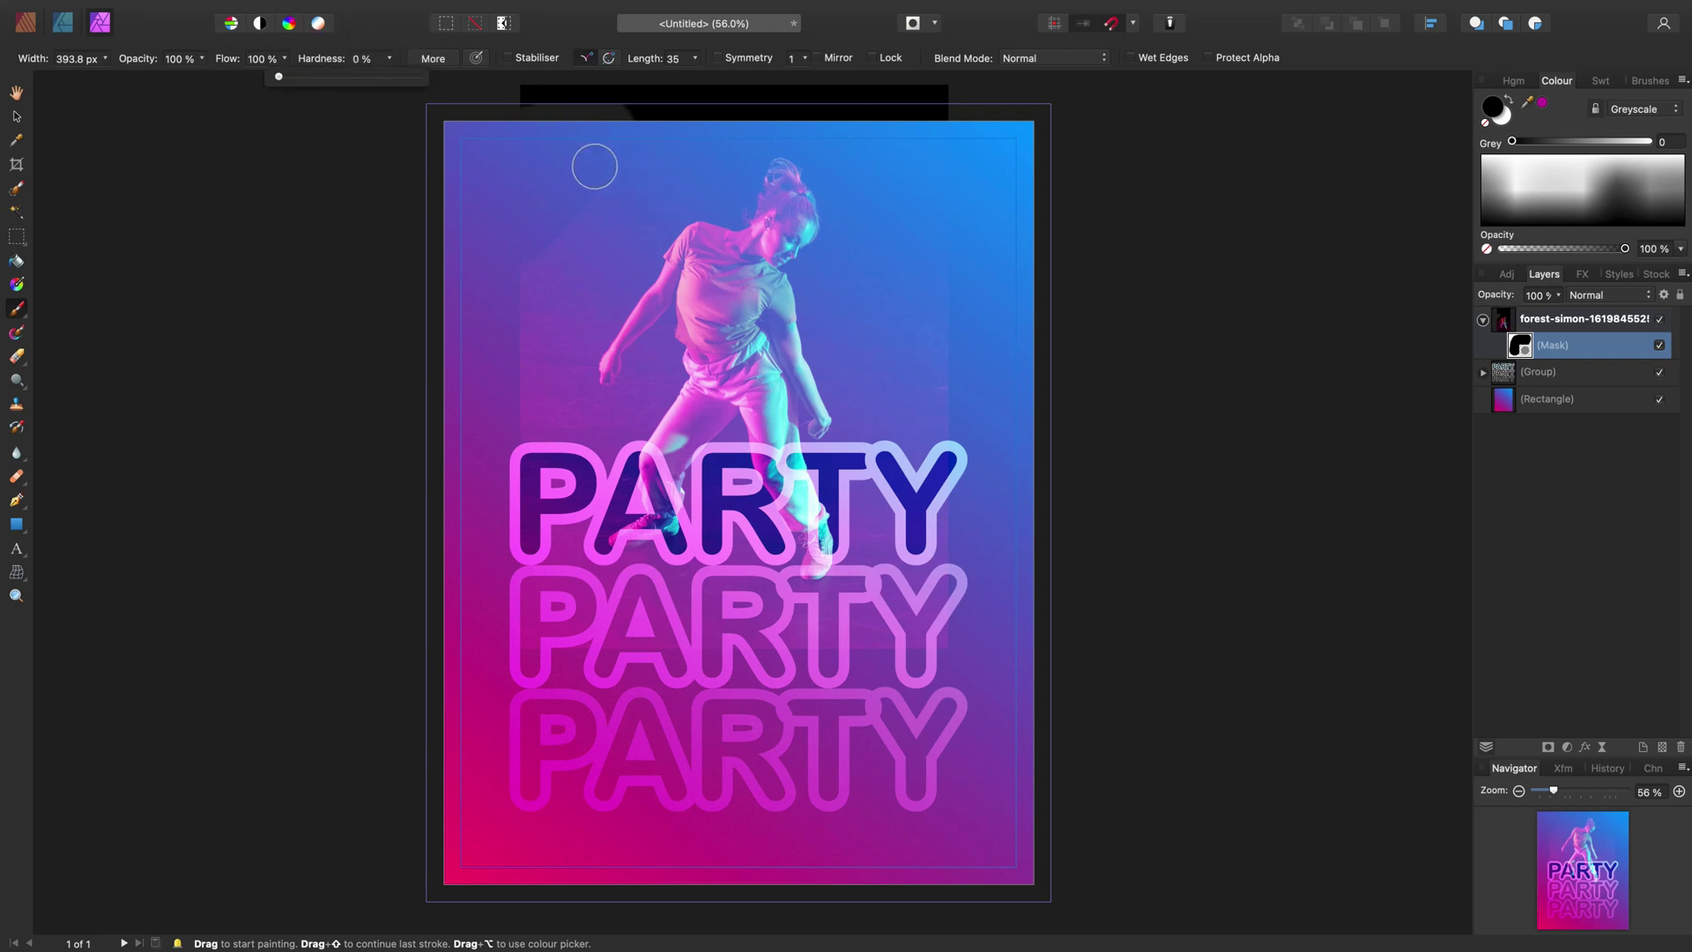
# Enlarge the soft brush to about 1205 px and paint black on the mask to fade the photo's outer edges
pyautogui.press(']')
pyautogui.press(']')
pyautogui.press(']')
pyautogui.press(']')
pyautogui.press(']')
pyautogui.press(']')
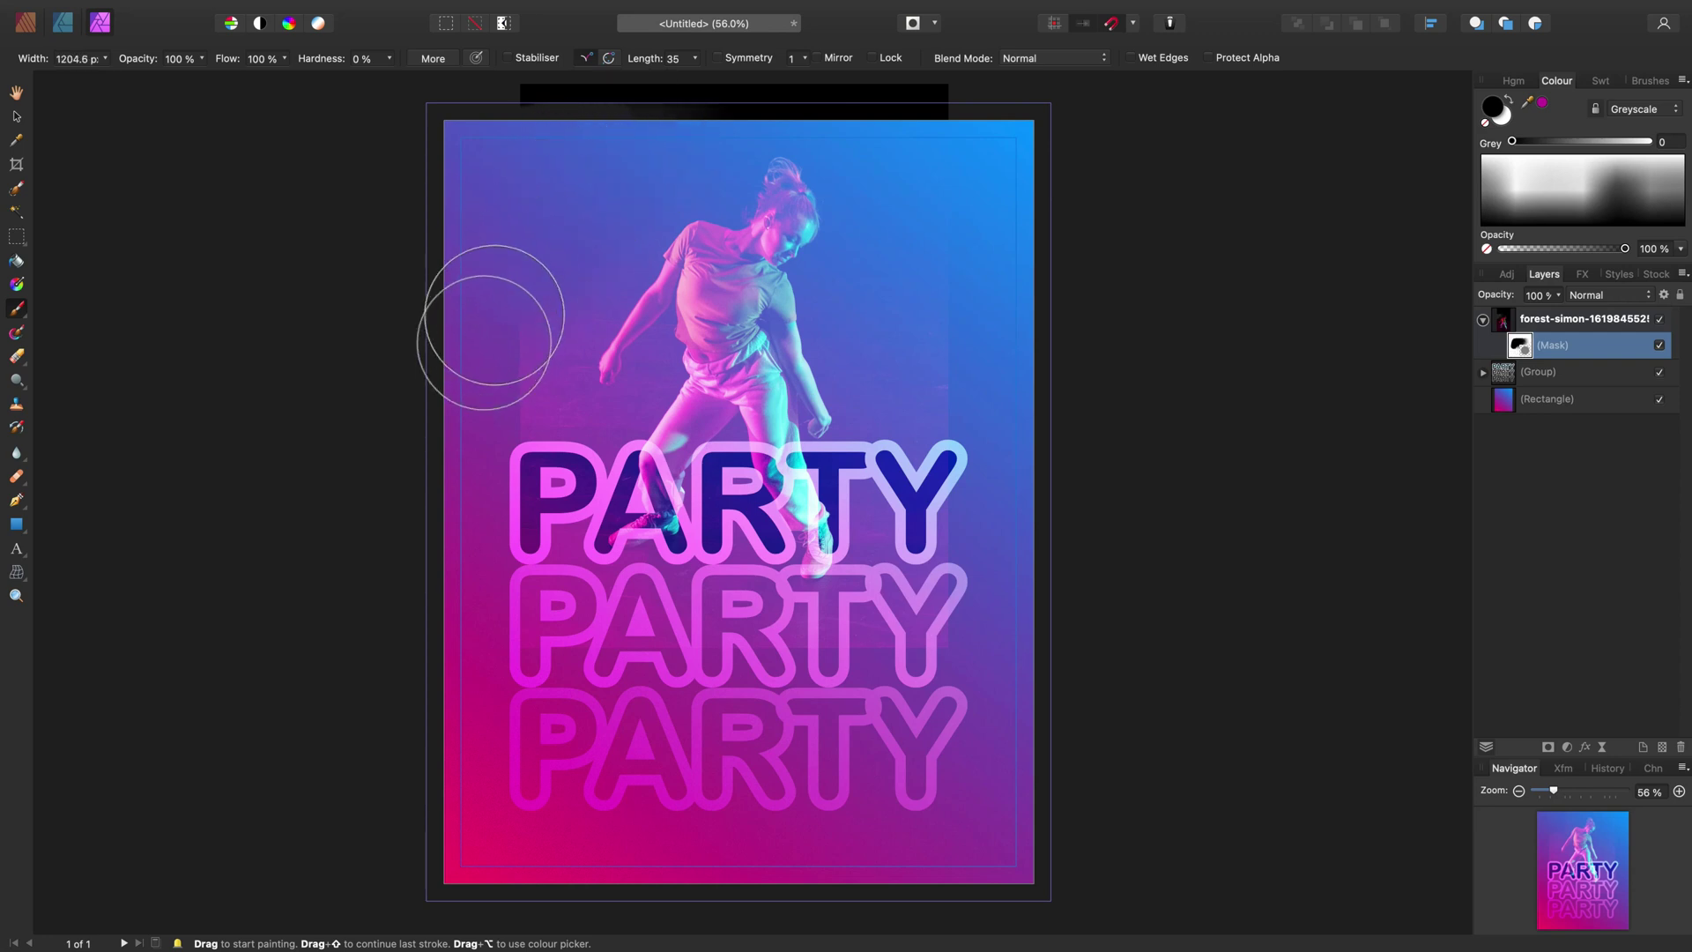
pyautogui.moveTo(495, 468)
pyautogui.mouseDown()
pyautogui.moveTo(491, 585)
pyautogui.moveTo(511, 642)
pyautogui.moveTo(567, 699)
pyautogui.moveTo(760, 677)
pyautogui.mouseUp()
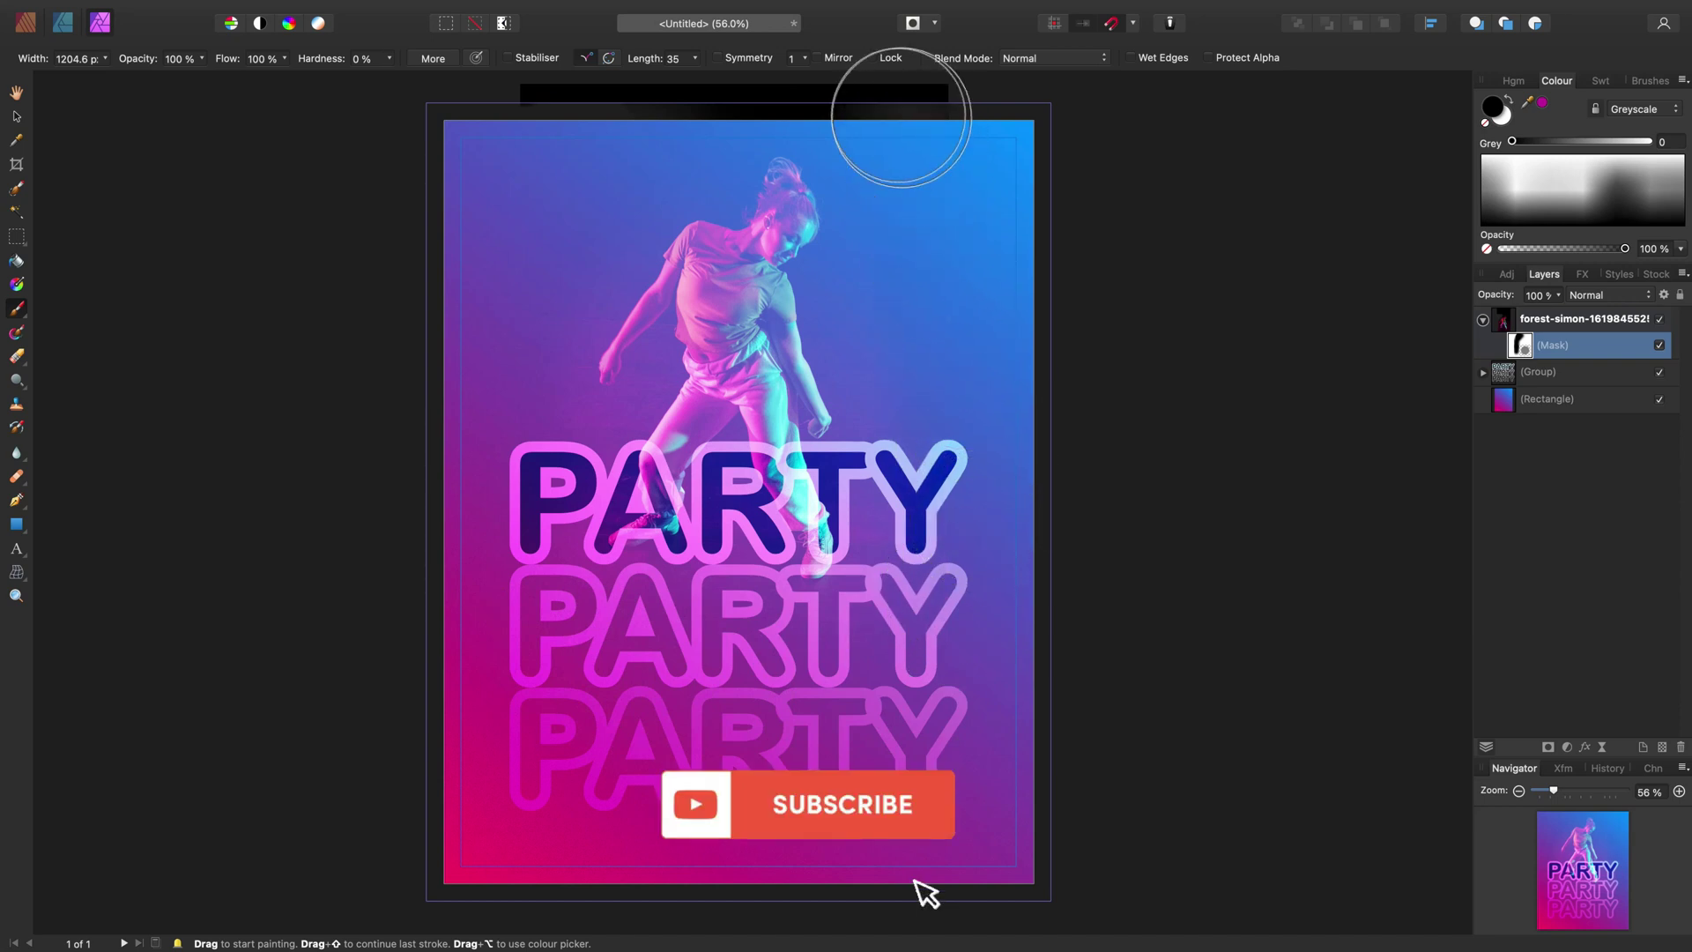
# Reduce the brush to about 740 px and mask out the remaining photo background closer around the dancer
pyautogui.press('[')
pyautogui.press('[')
pyautogui.press('[')
pyautogui.press('[')
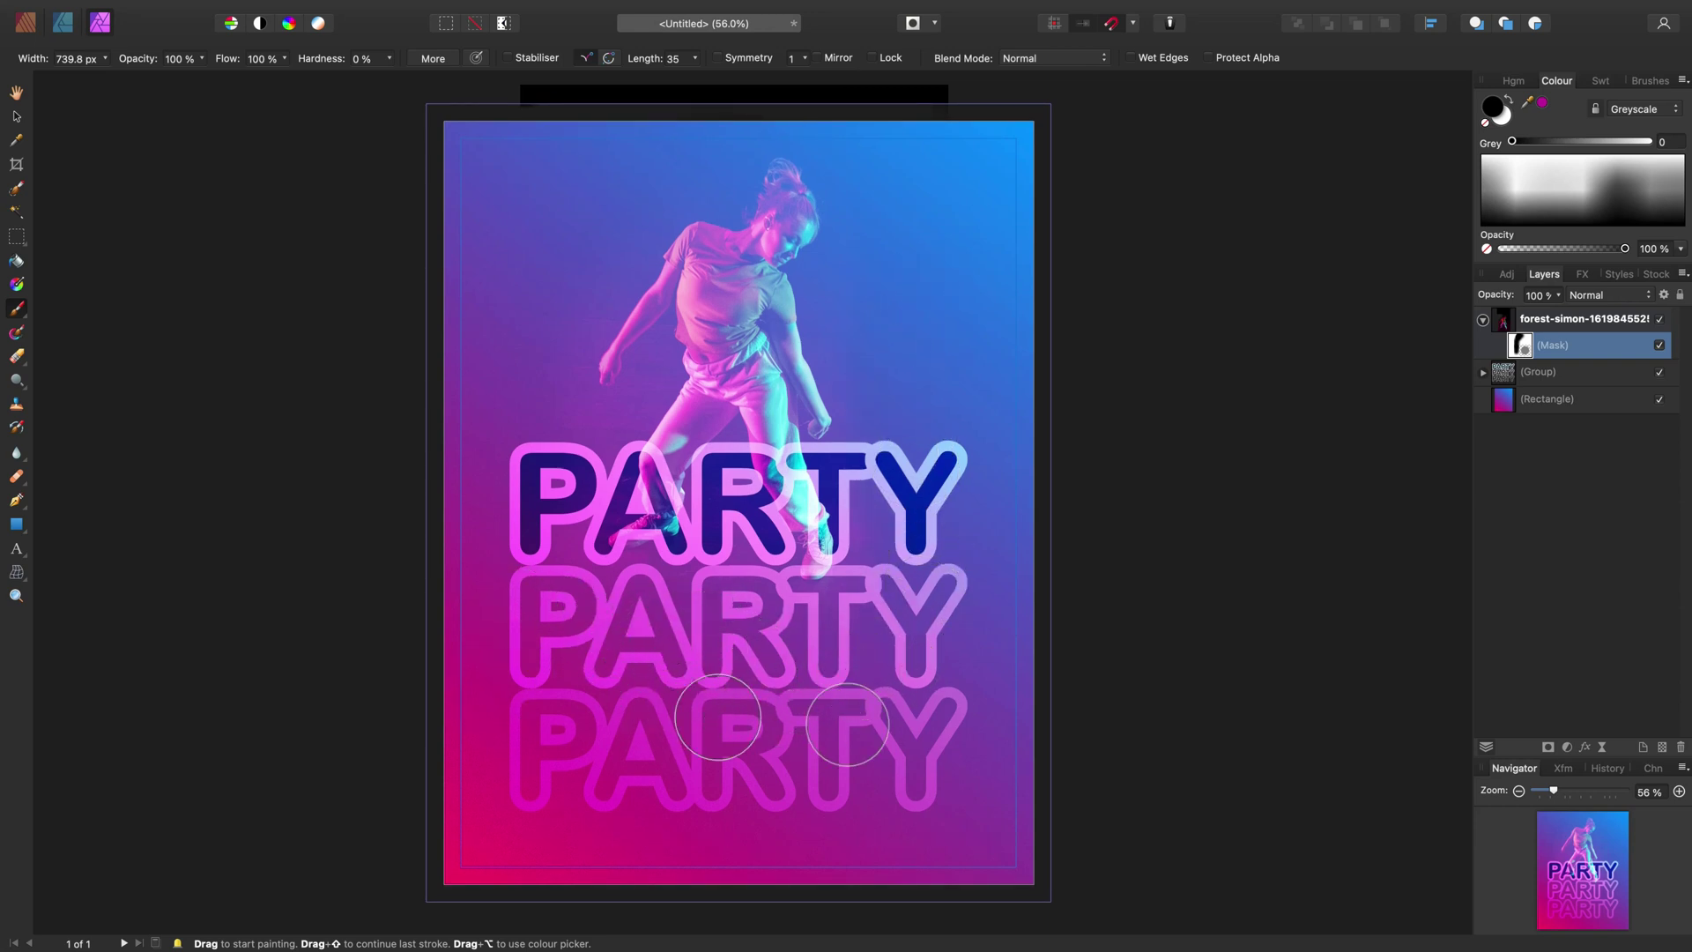
pyautogui.scroll(-1, 880, 710)
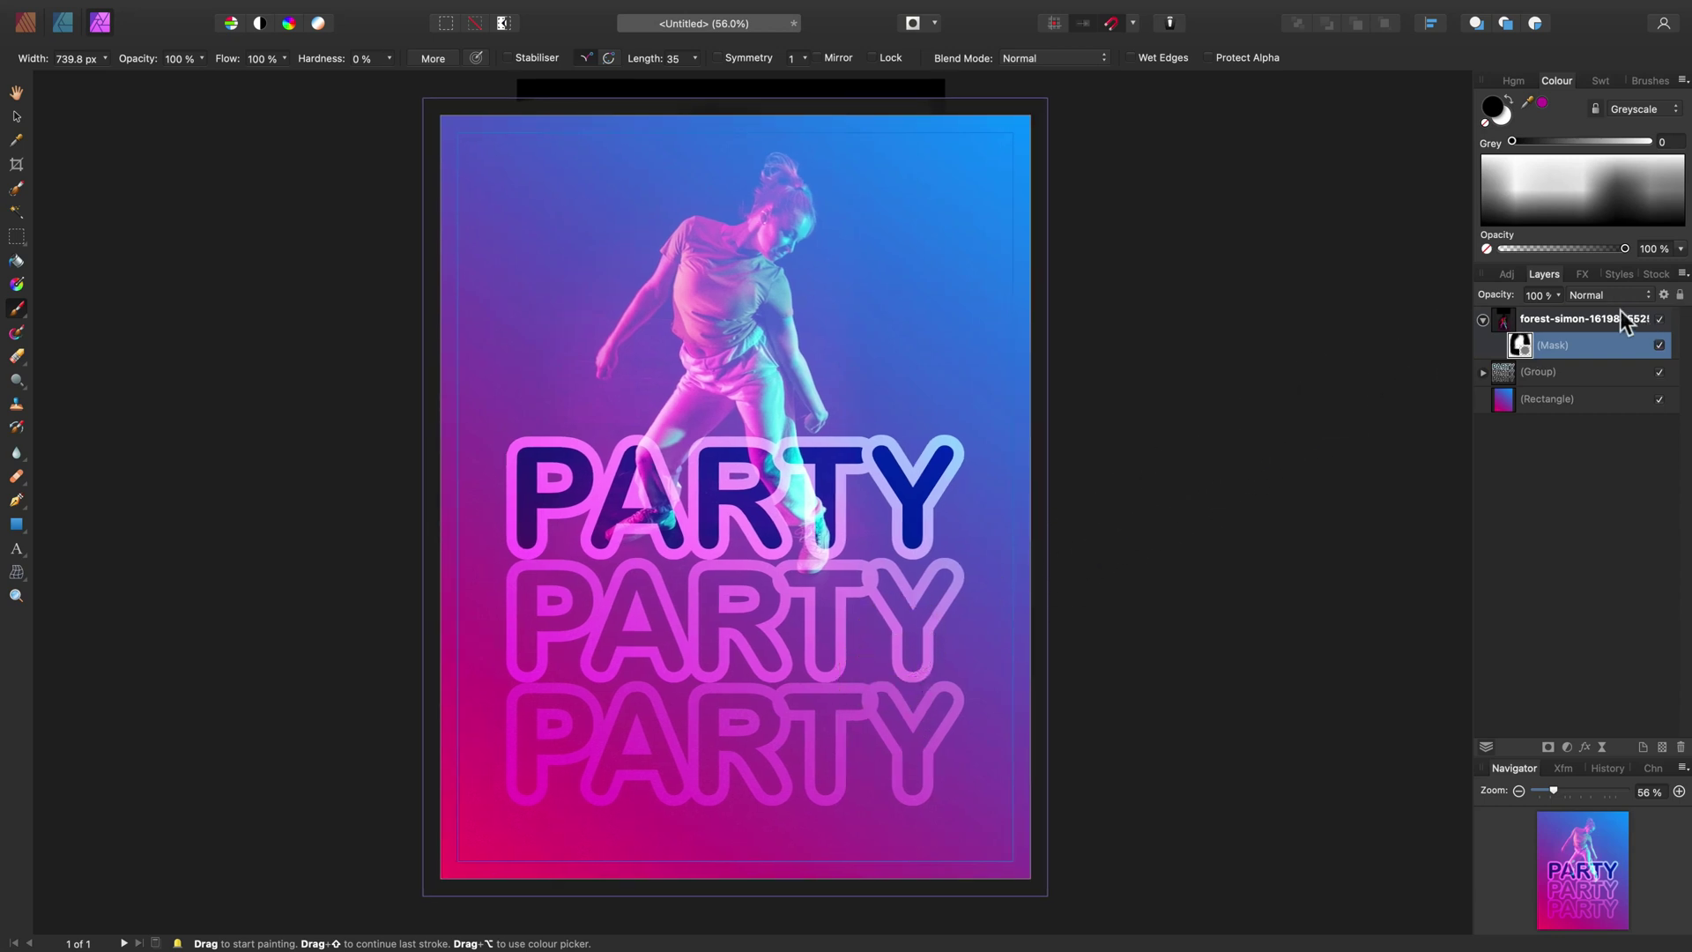
# Move the masked dancer photo below the PARTY text group in the layer order
pyautogui.click(1483, 321)
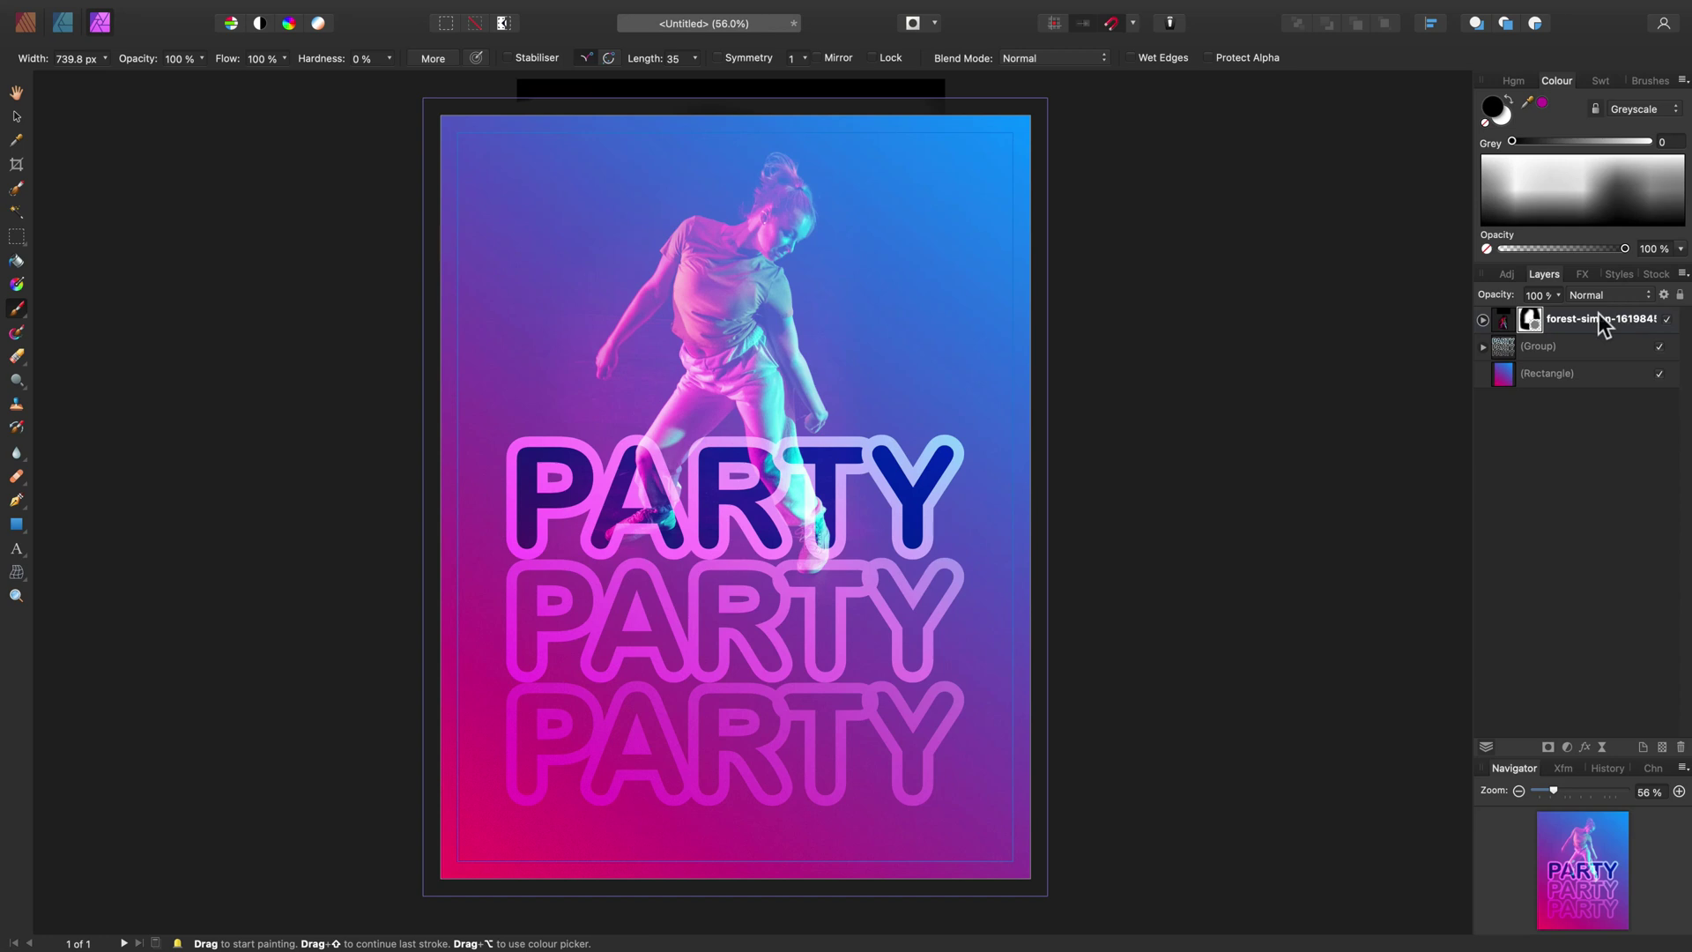
pyautogui.moveTo(1594, 317); pyautogui.dragTo(1503, 357)
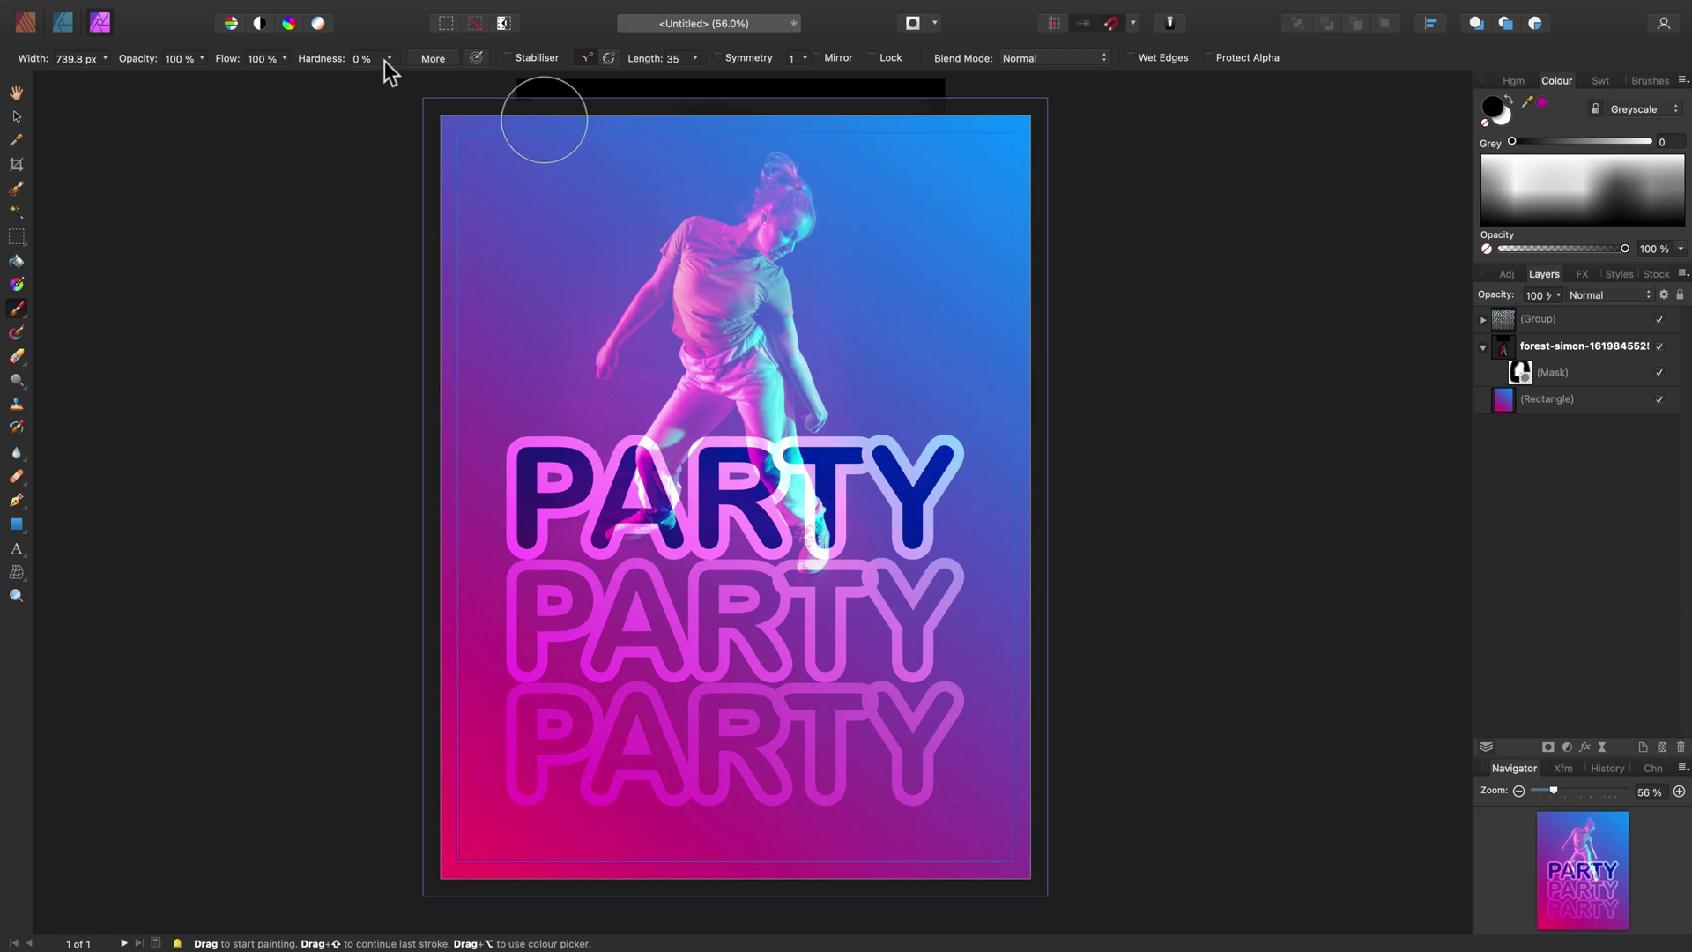
# Back in the Publisher persona, draw a white triangle about 2.03 in square near the poster's upper-left corner with its top point at 0%
pyautogui.click(26, 22)
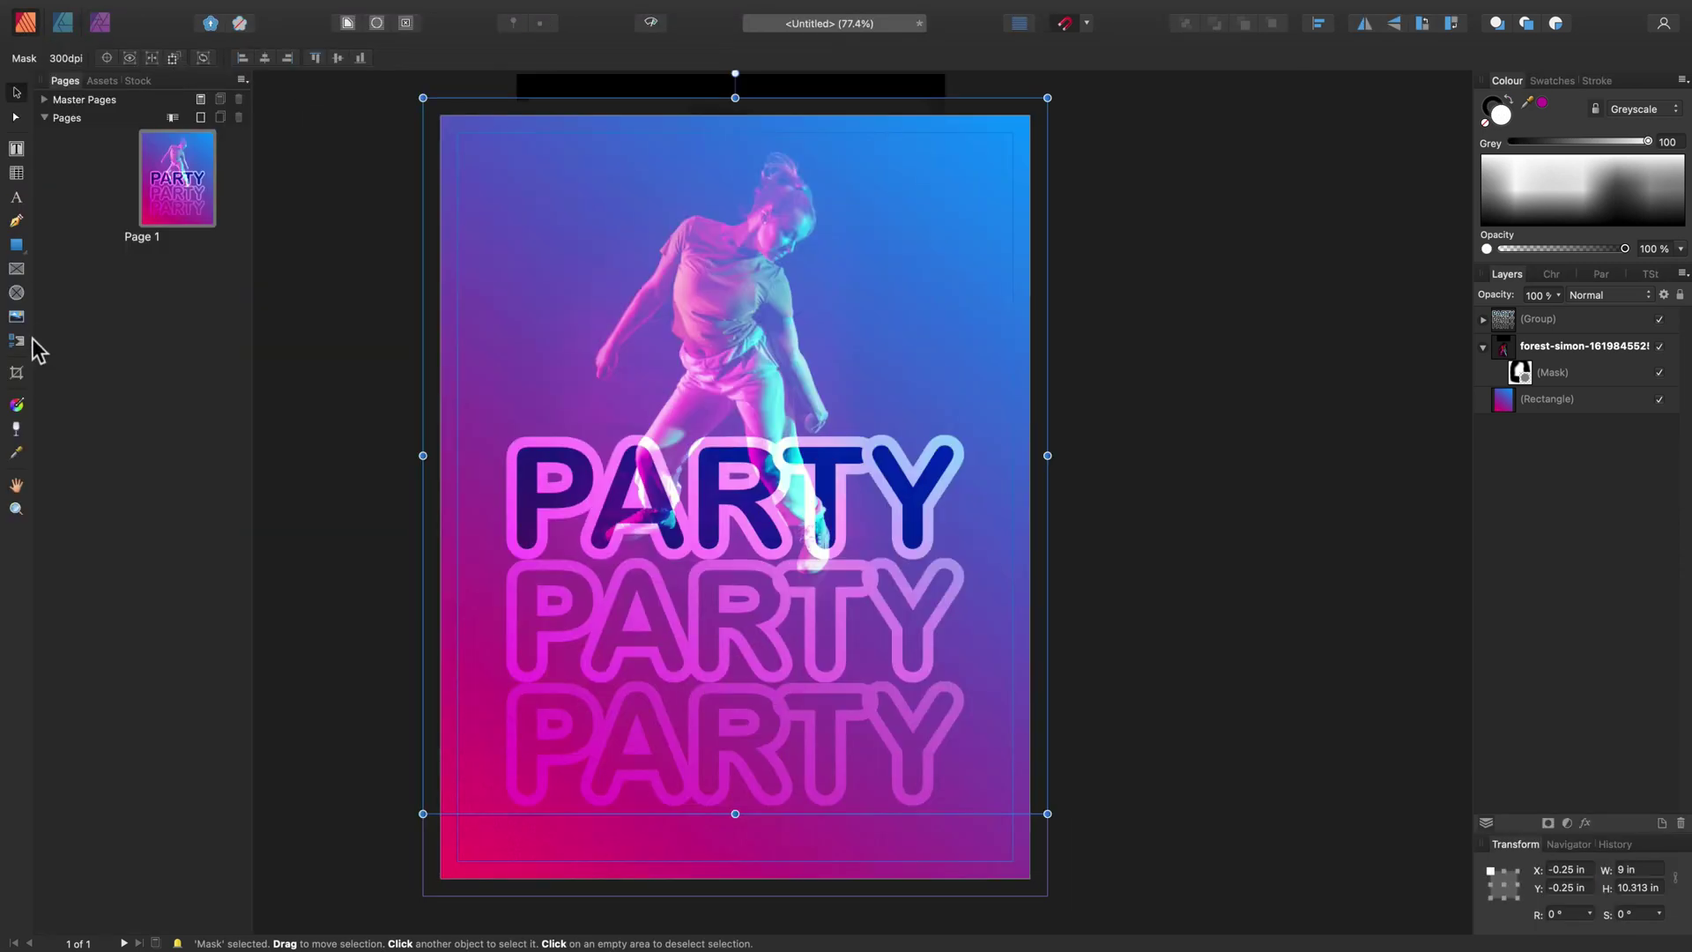
pyautogui.click(16, 245)
pyautogui.click(98, 309)
pyautogui.moveTo(482, 183); pyautogui.dragTo(623, 324)
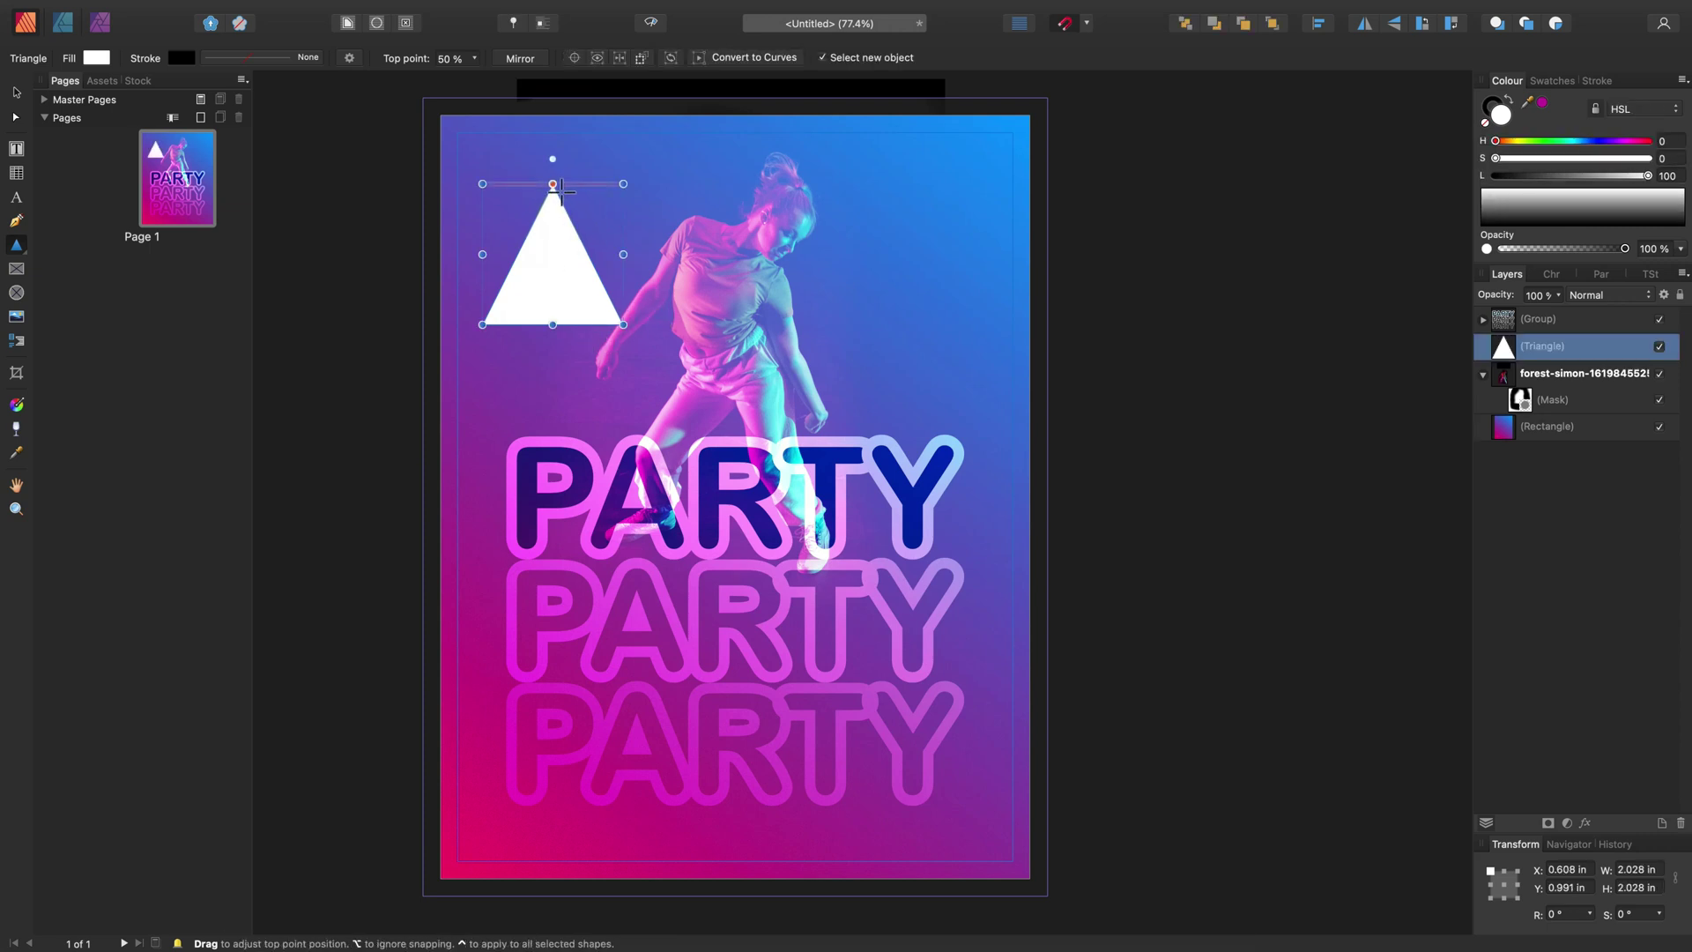
pyautogui.moveTo(553, 183); pyautogui.dragTo(482, 183)
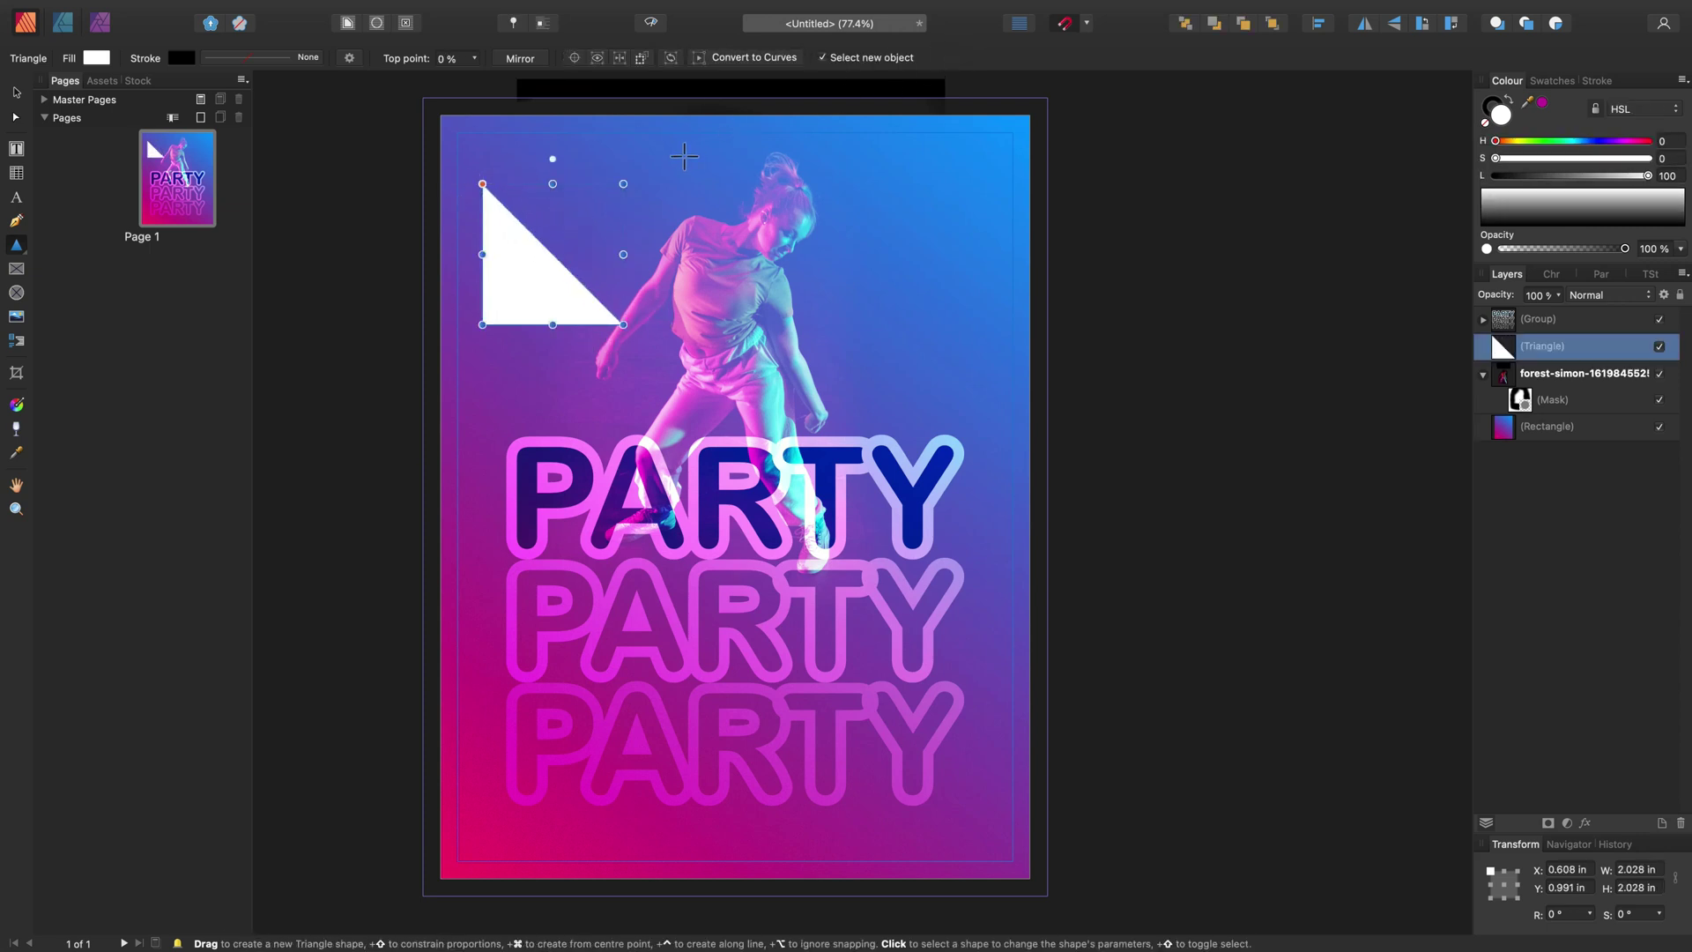
# Flip the white triangle vertically and move it into the poster's upper-left bleed corner
pyautogui.click(1397, 24)
pyautogui.click(17, 92)
pyautogui.moveTo(517, 239); pyautogui.dragTo(456, 153)
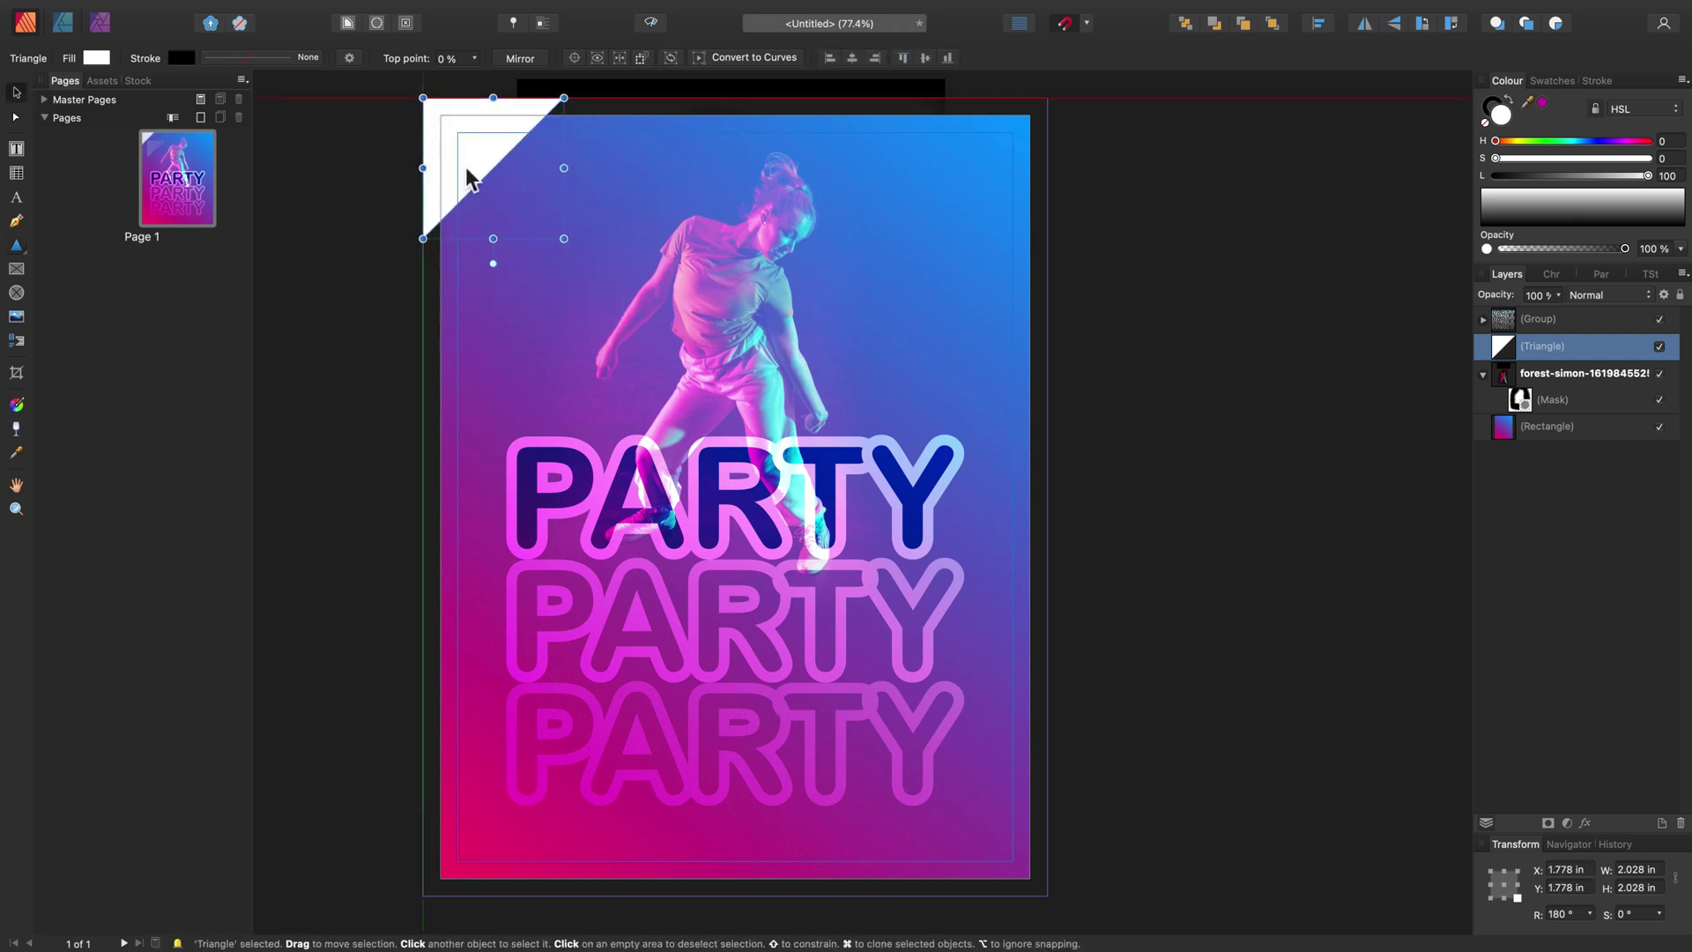
# Extend the gradient background rectangle to the bleed edges on all sides, making it 9 × 11.5 in
pyautogui.click(758, 188)
pyautogui.click(1021, 160)
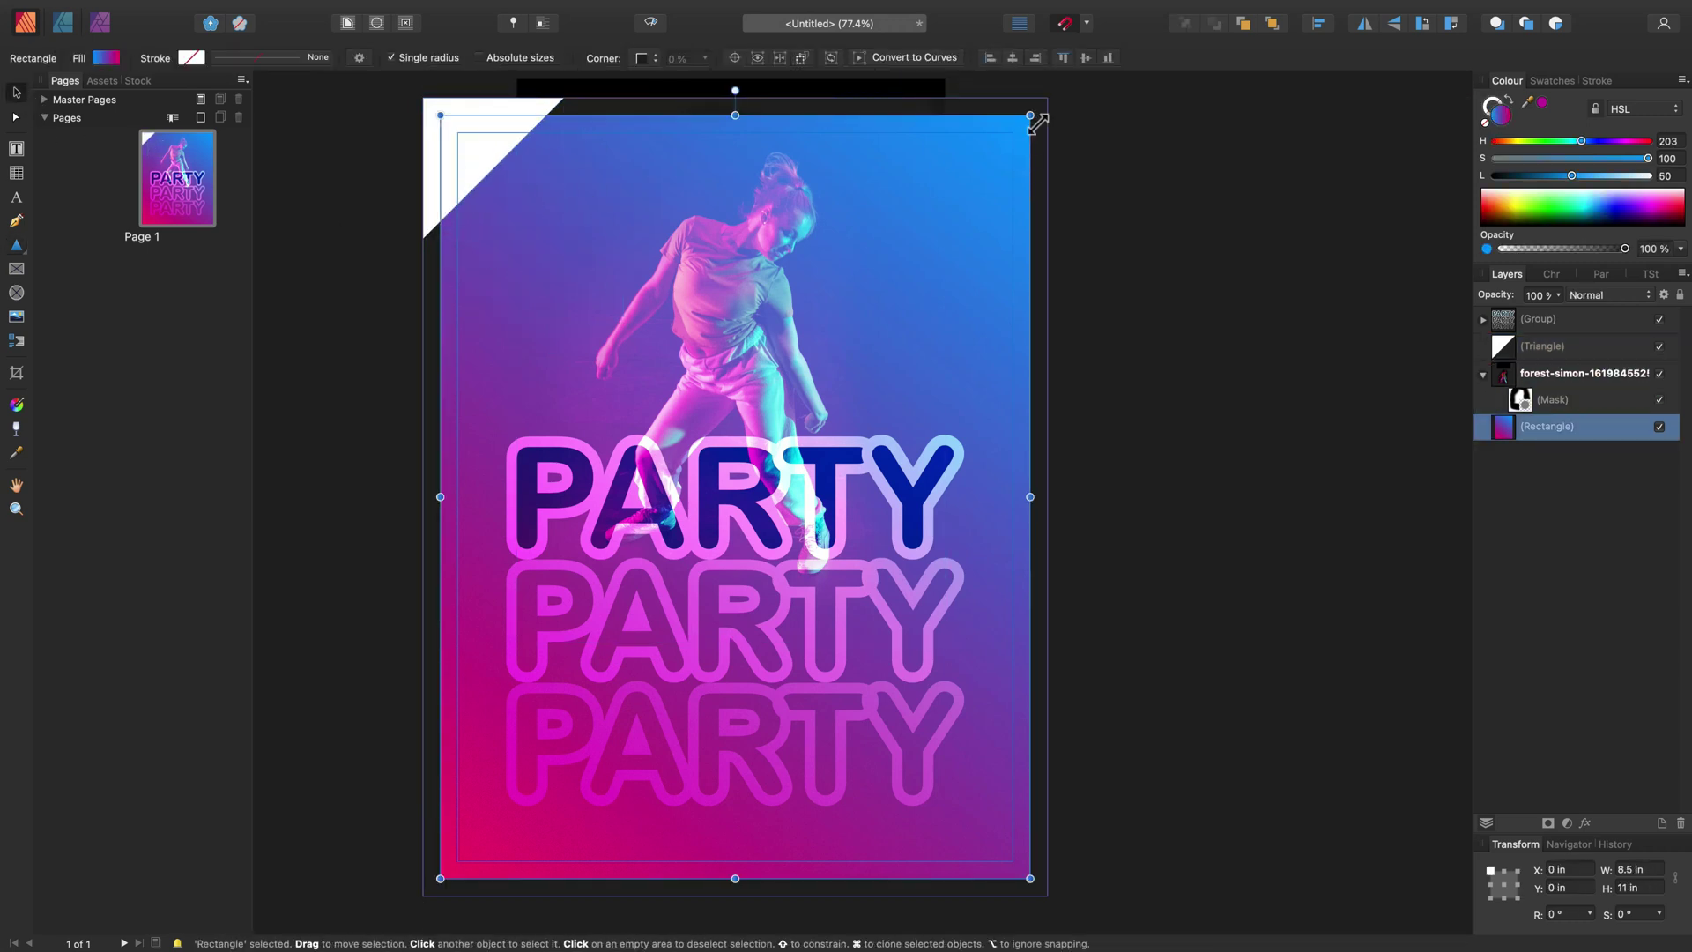
pyautogui.moveTo(1031, 116); pyautogui.dragTo(1054, 109)
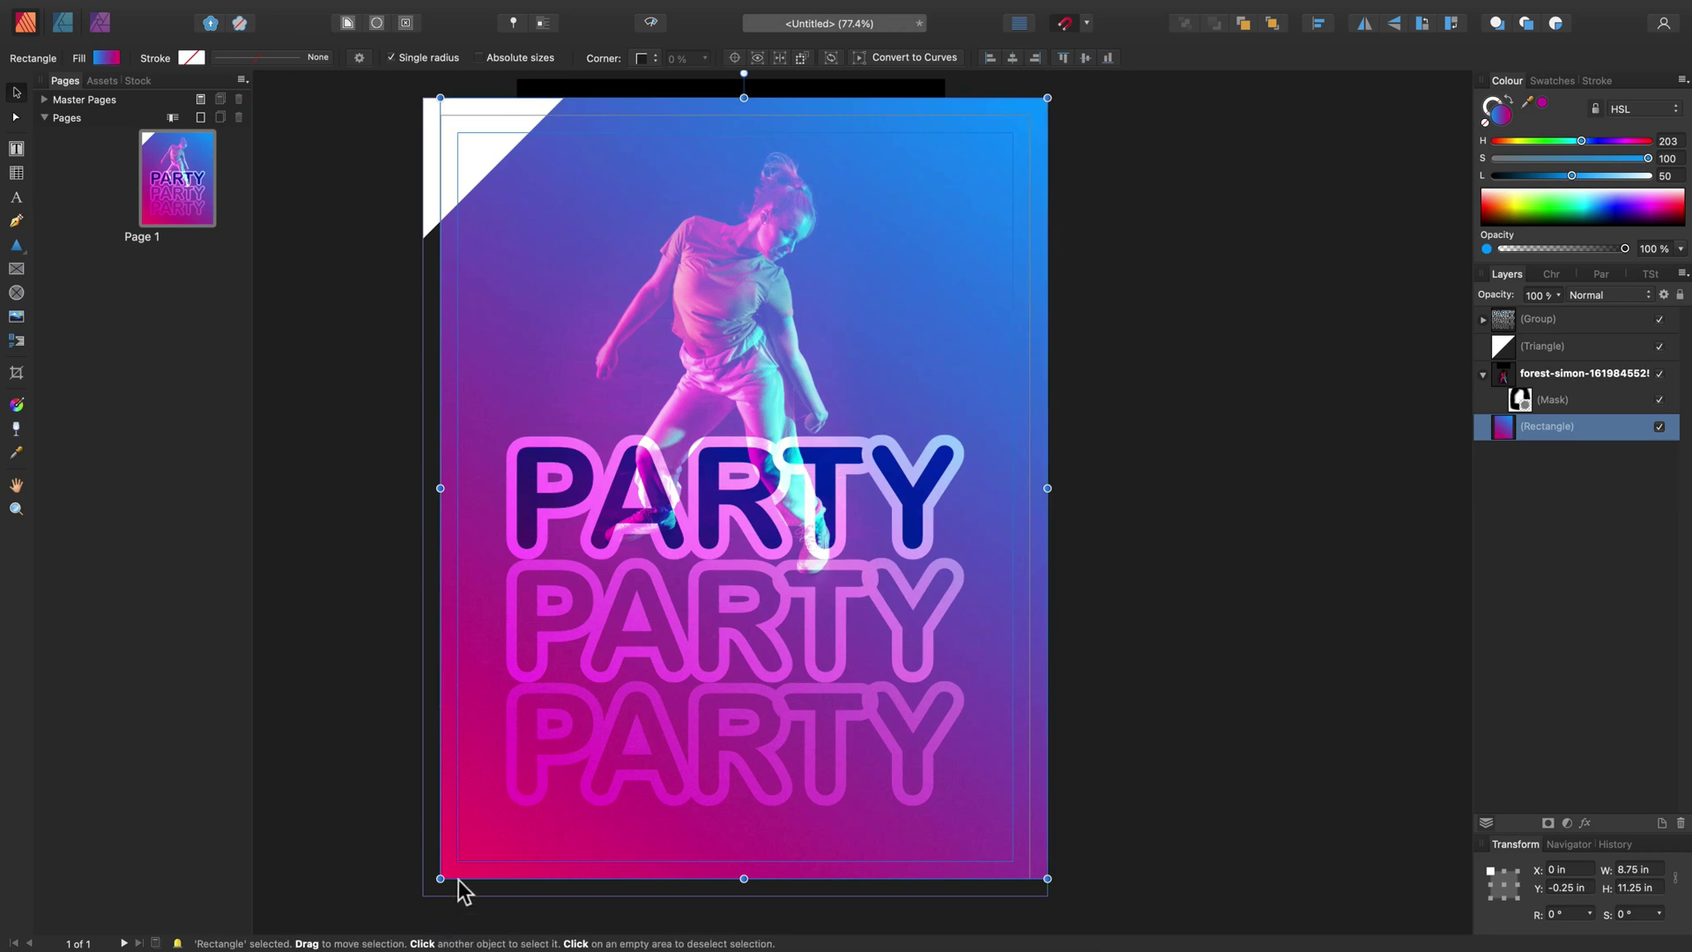
pyautogui.moveTo(440, 878); pyautogui.dragTo(425, 897)
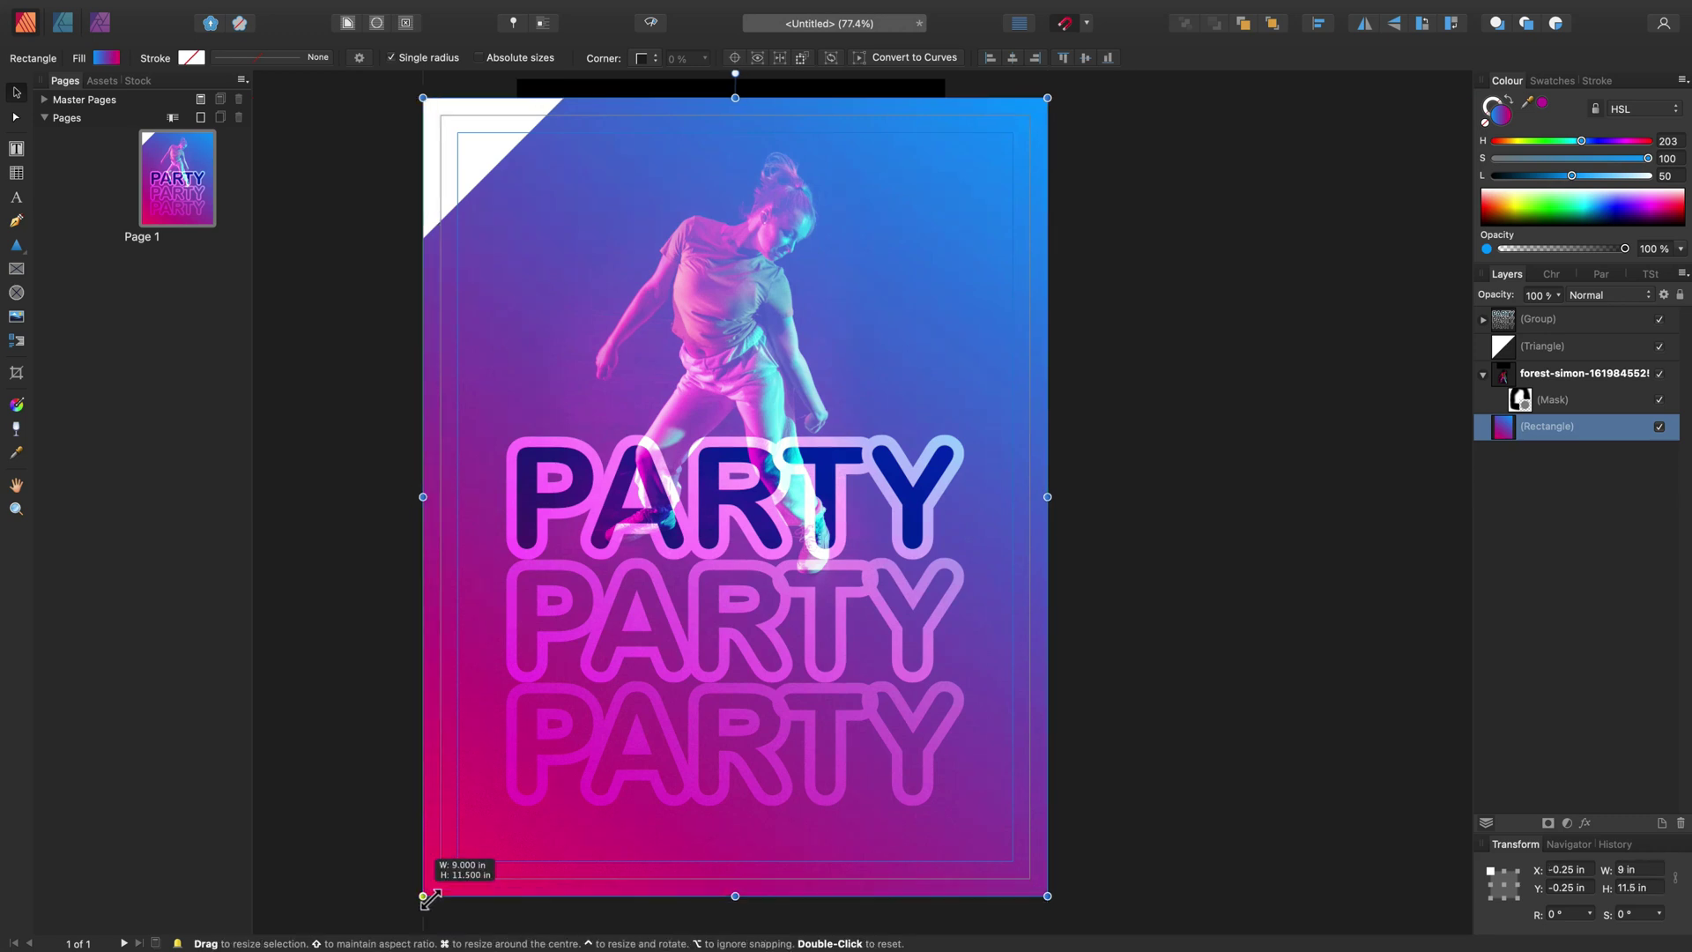
# Enlarge the white corner triangle diagonally, keeping it anchored in the upper-left bleed corner
pyautogui.click(457, 183)
pyautogui.moveTo(564, 239); pyautogui.dragTo(677, 363)
pyautogui.scroll(-3, 709, 496)
pyautogui.scroll(2, 714, 501)
pyautogui.click(1137, 333)
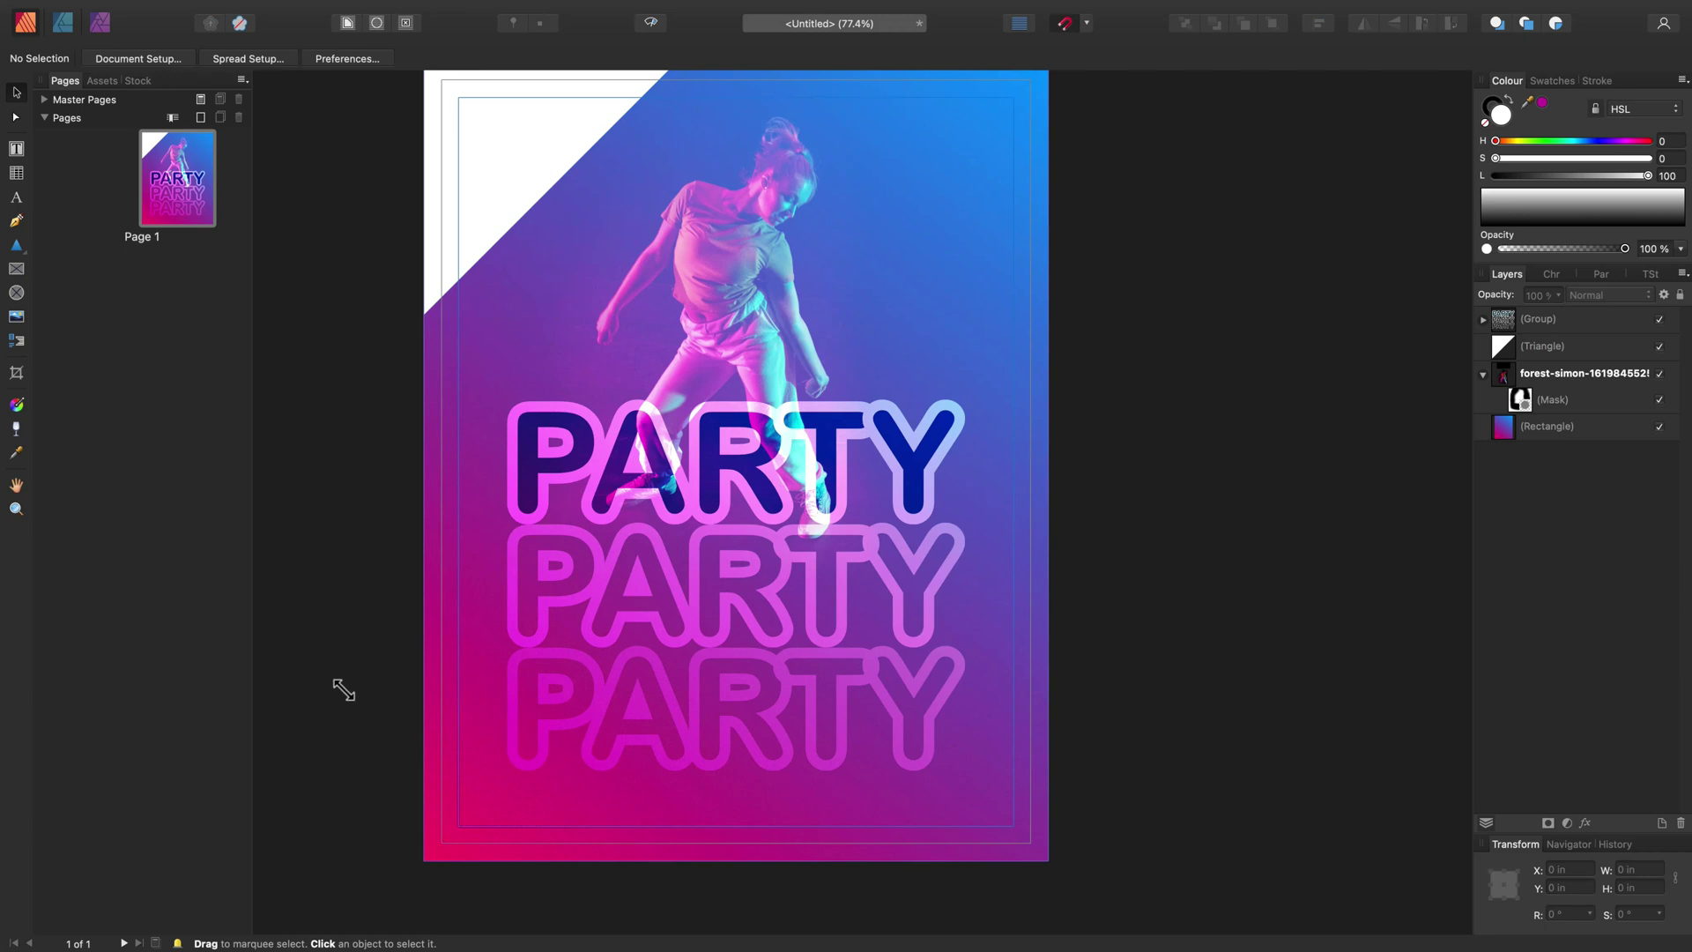
pyautogui.click(23, 252)
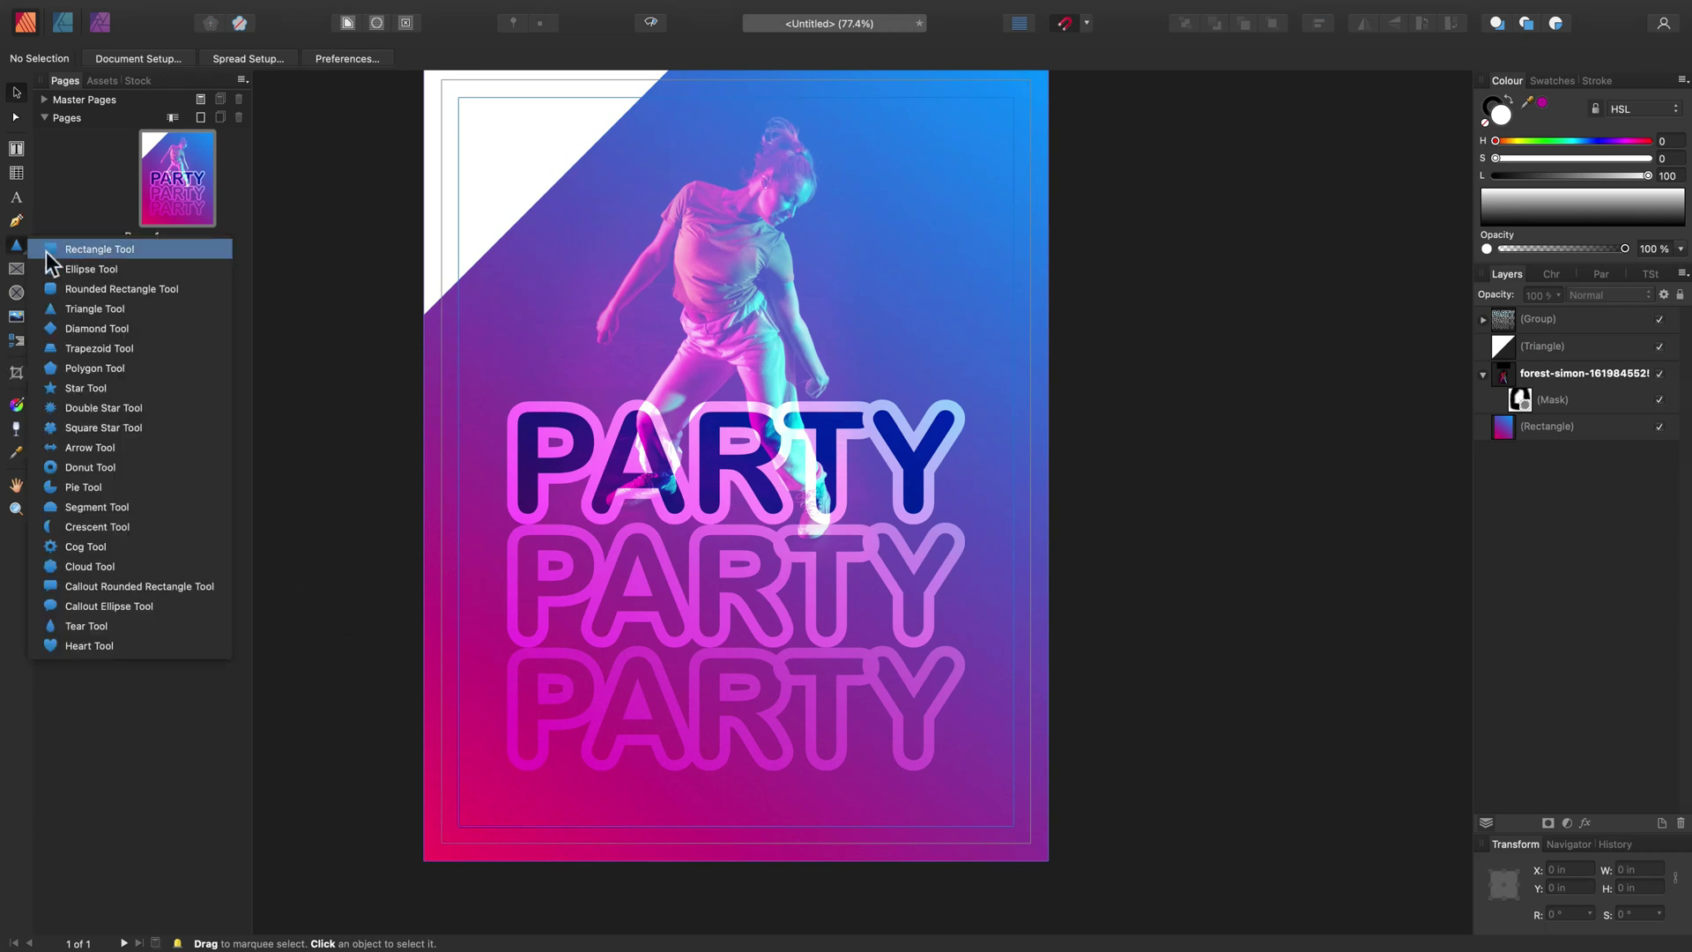
pyautogui.click(46, 251)
pyautogui.click(16, 93)
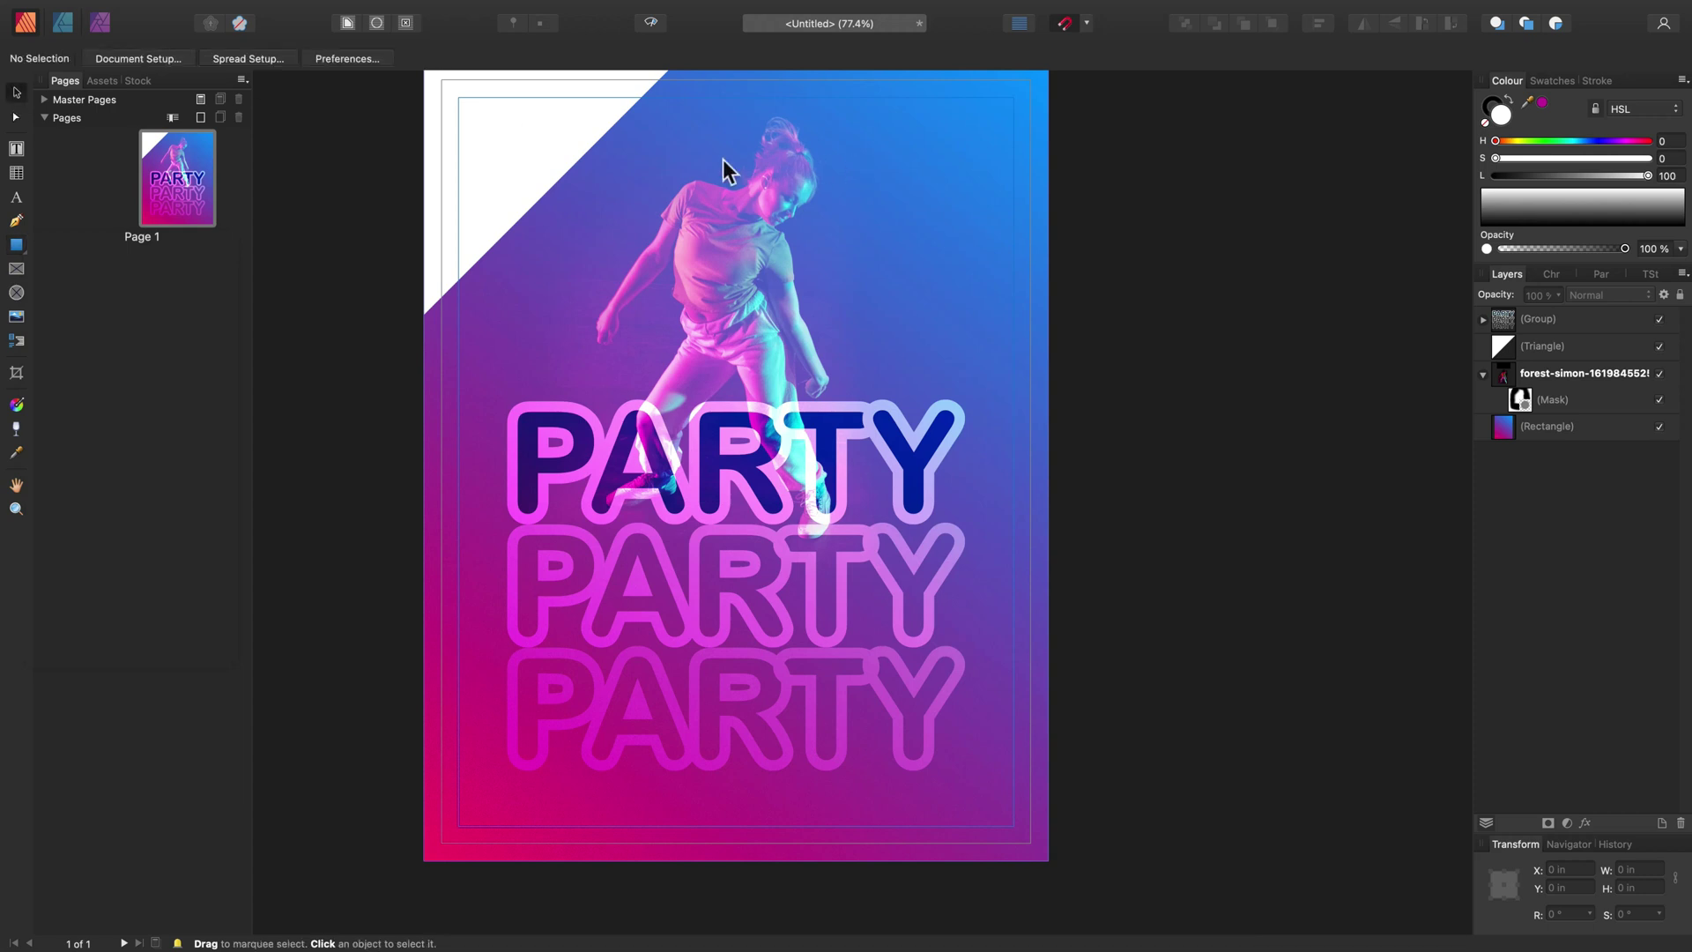
# Enlarge the white corner triangle further to about 4.12 in square
pyautogui.click(549, 153)
pyautogui.moveTo(672, 315); pyautogui.dragTo(719, 348)
# Duplicate the corner triangle, flip the copy vertically and scale it to about 8.4 in square in the lower-left bleed corner
pyautogui.moveTo(540, 208); pyautogui.dragTo(719, 463)
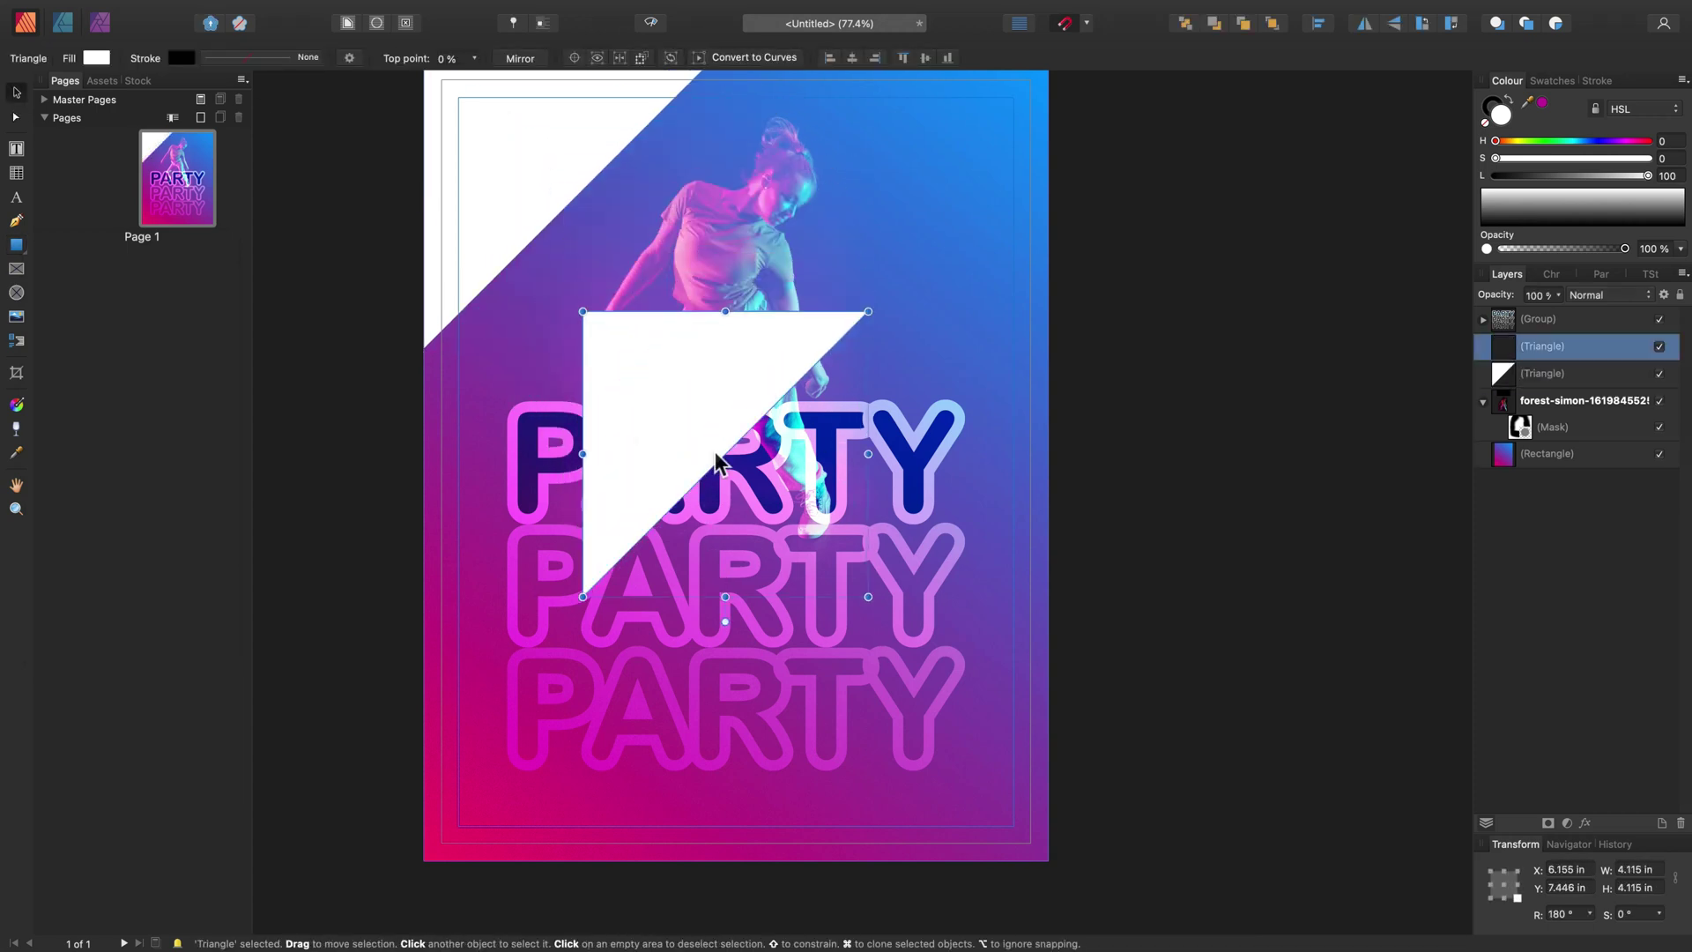
pyautogui.click(1396, 24)
pyautogui.moveTo(706, 494); pyautogui.dragTo(541, 483)
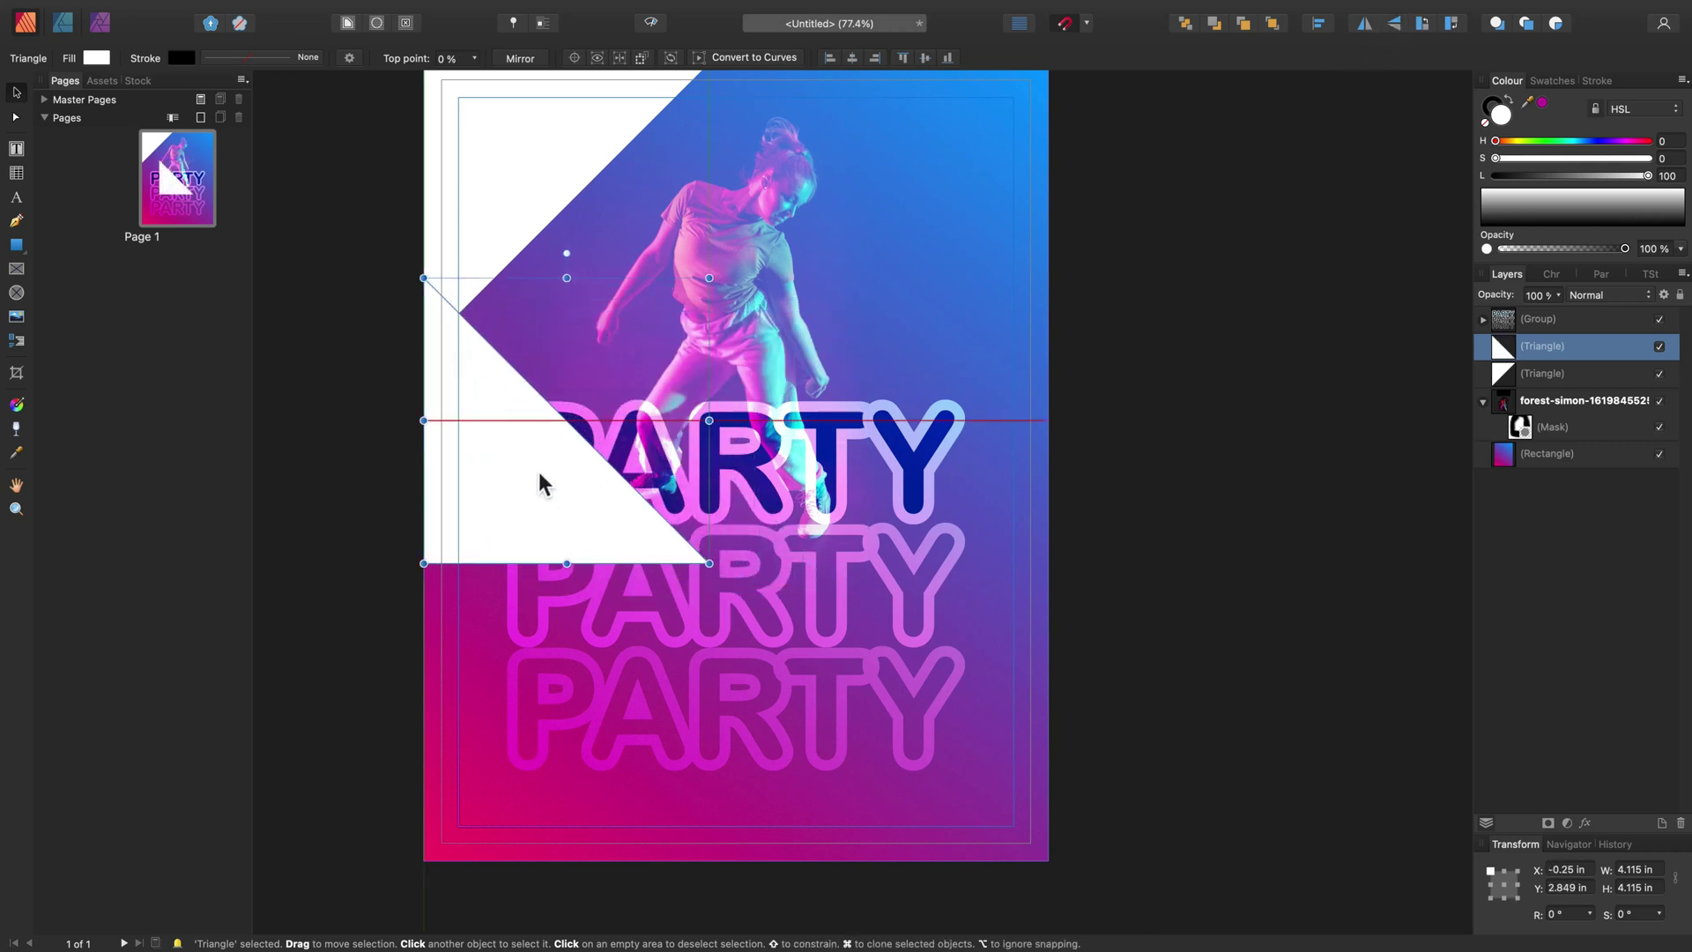
pyautogui.moveTo(992, 809); pyautogui.dragTo(1006, 861)
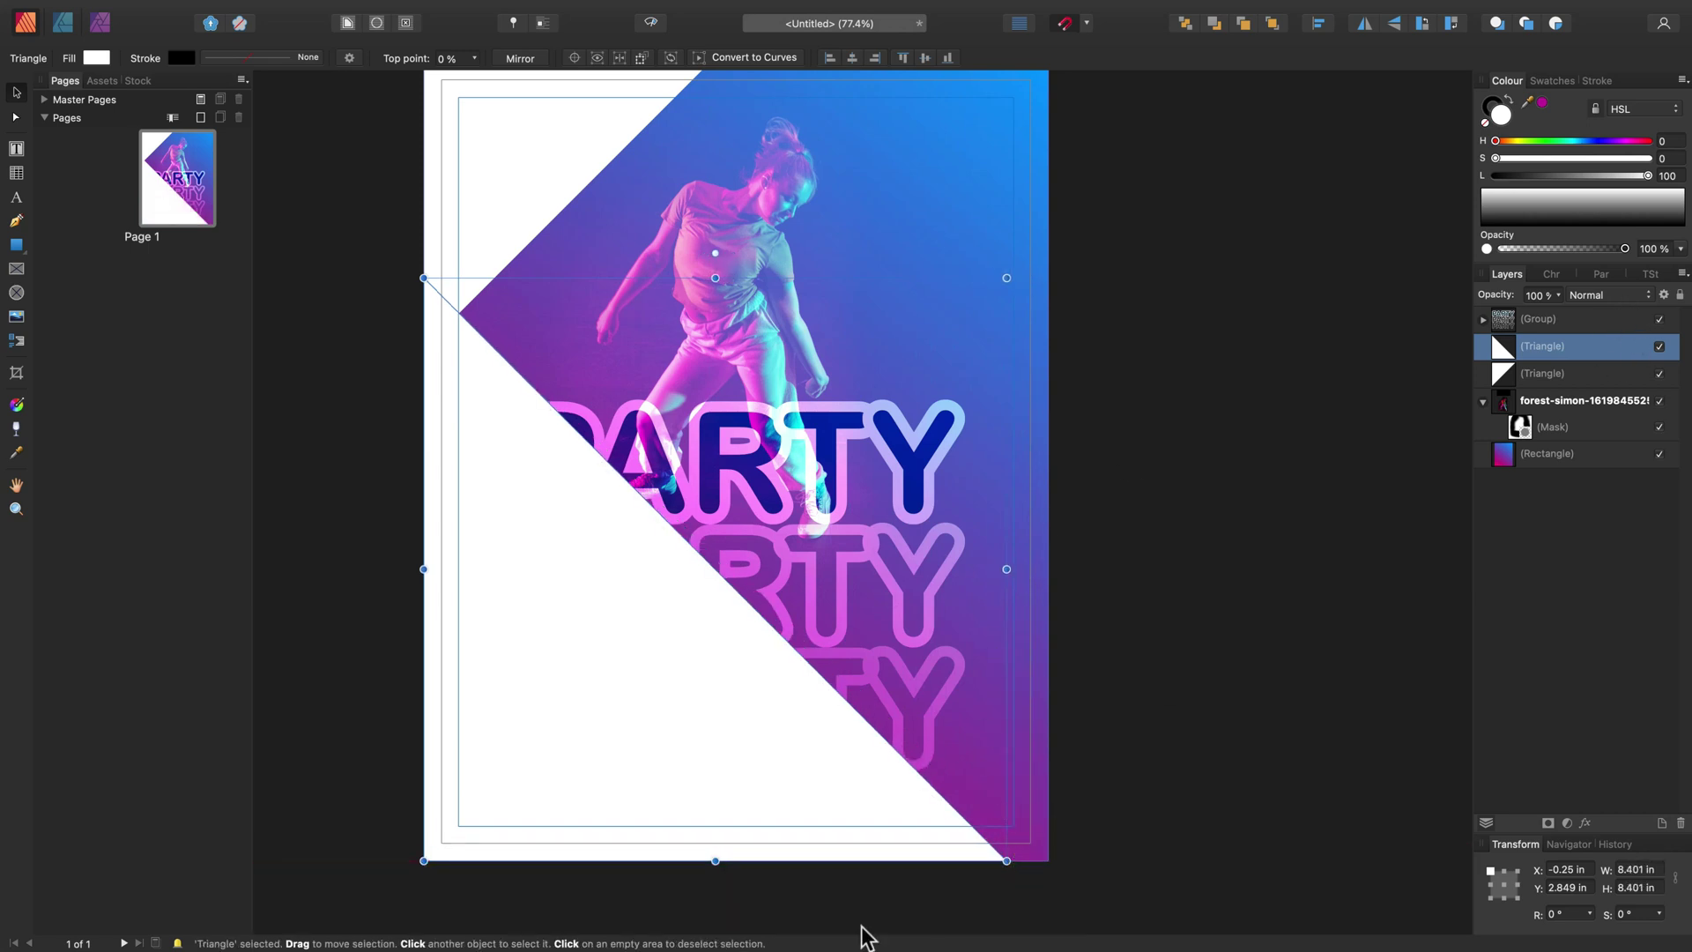
# Lower the large lower triangle's opacity to 20% and move its layer below the dancer photo, just above the background
pyautogui.click(1558, 295)
pyautogui.moveTo(1481, 325); pyautogui.dragTo(1456, 328)
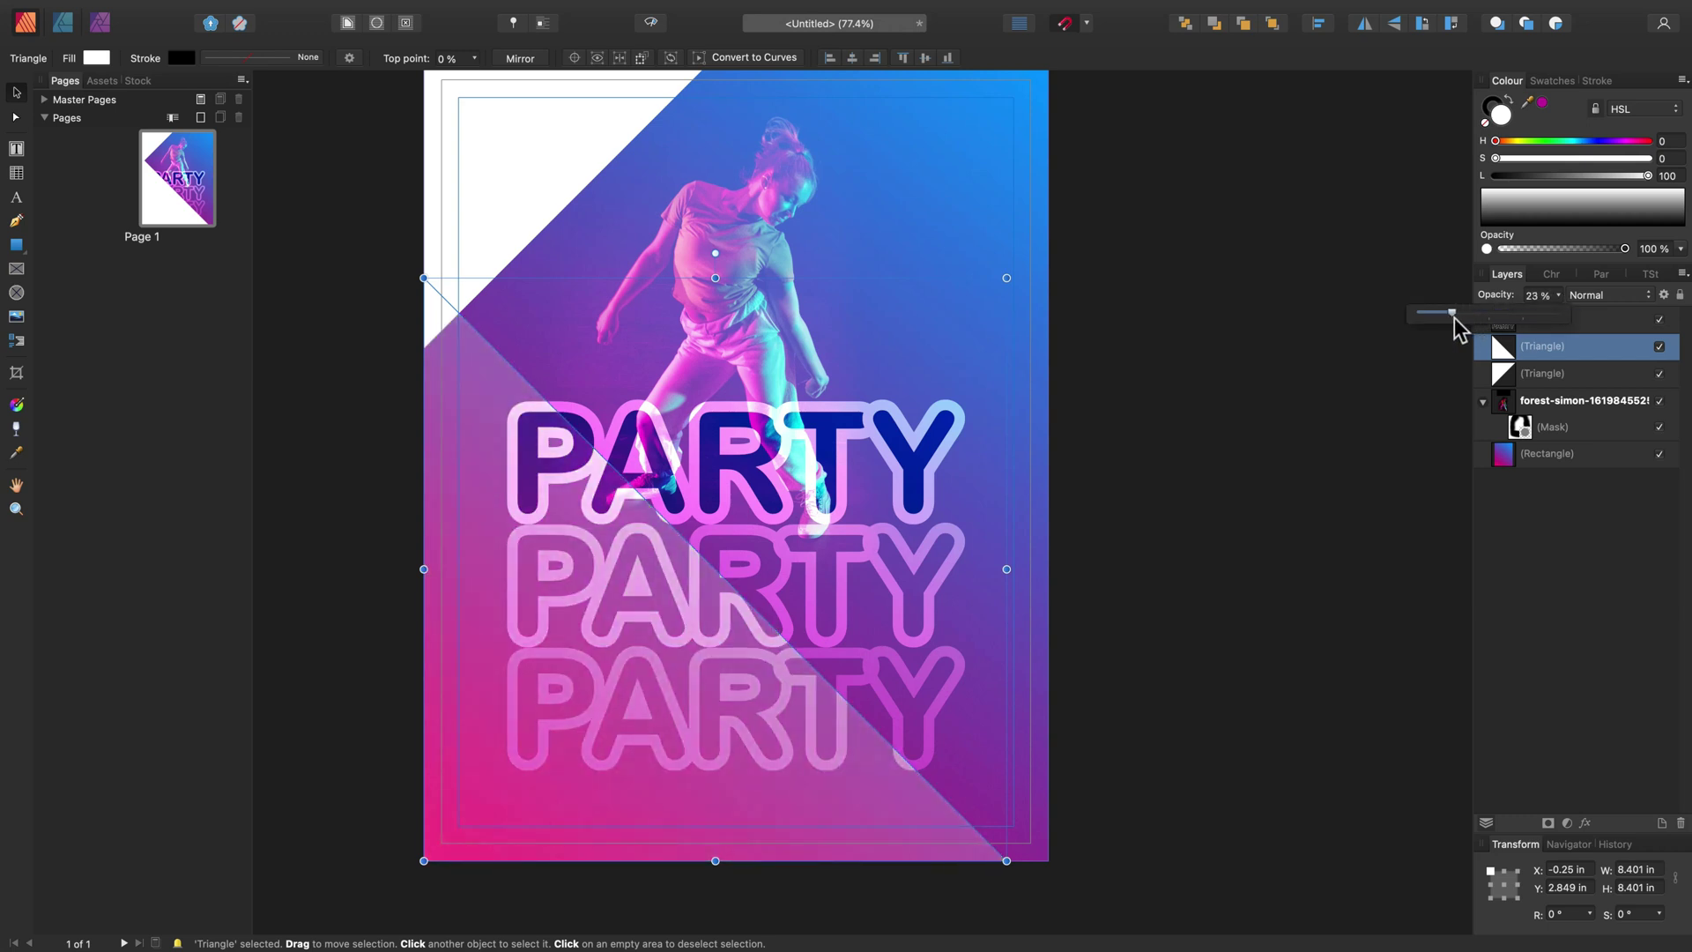
pyautogui.moveTo(1451, 317); pyautogui.dragTo(1449, 317)
pyautogui.moveTo(1610, 354); pyautogui.dragTo(1473, 457)
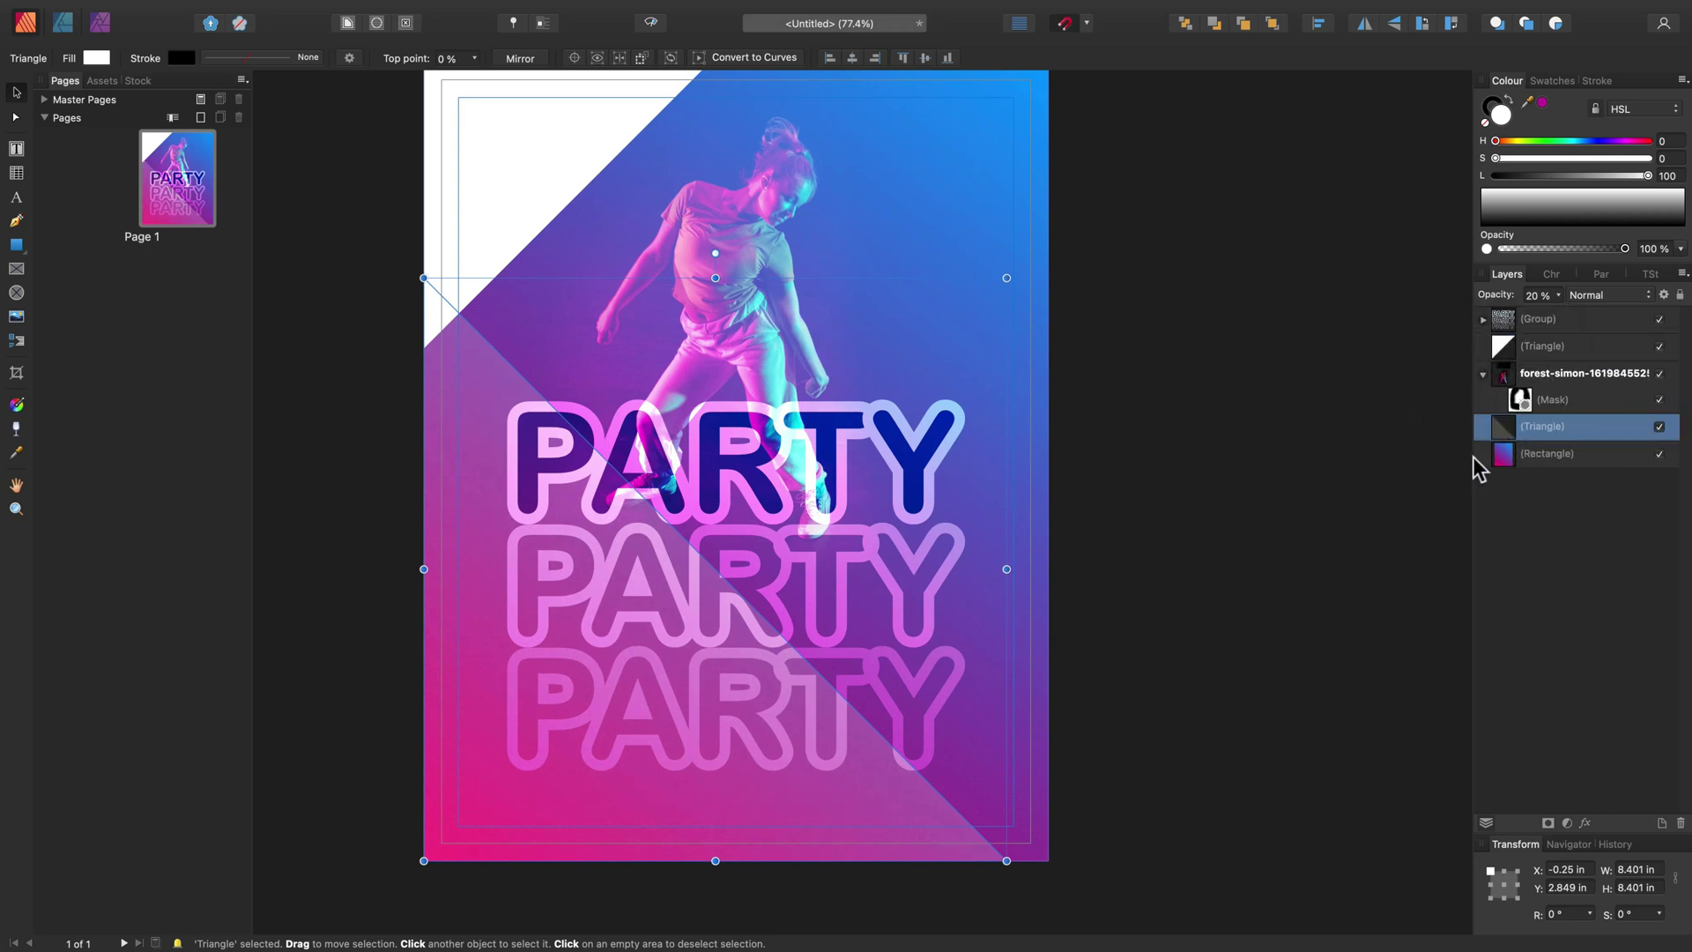
pyautogui.click(1595, 356)
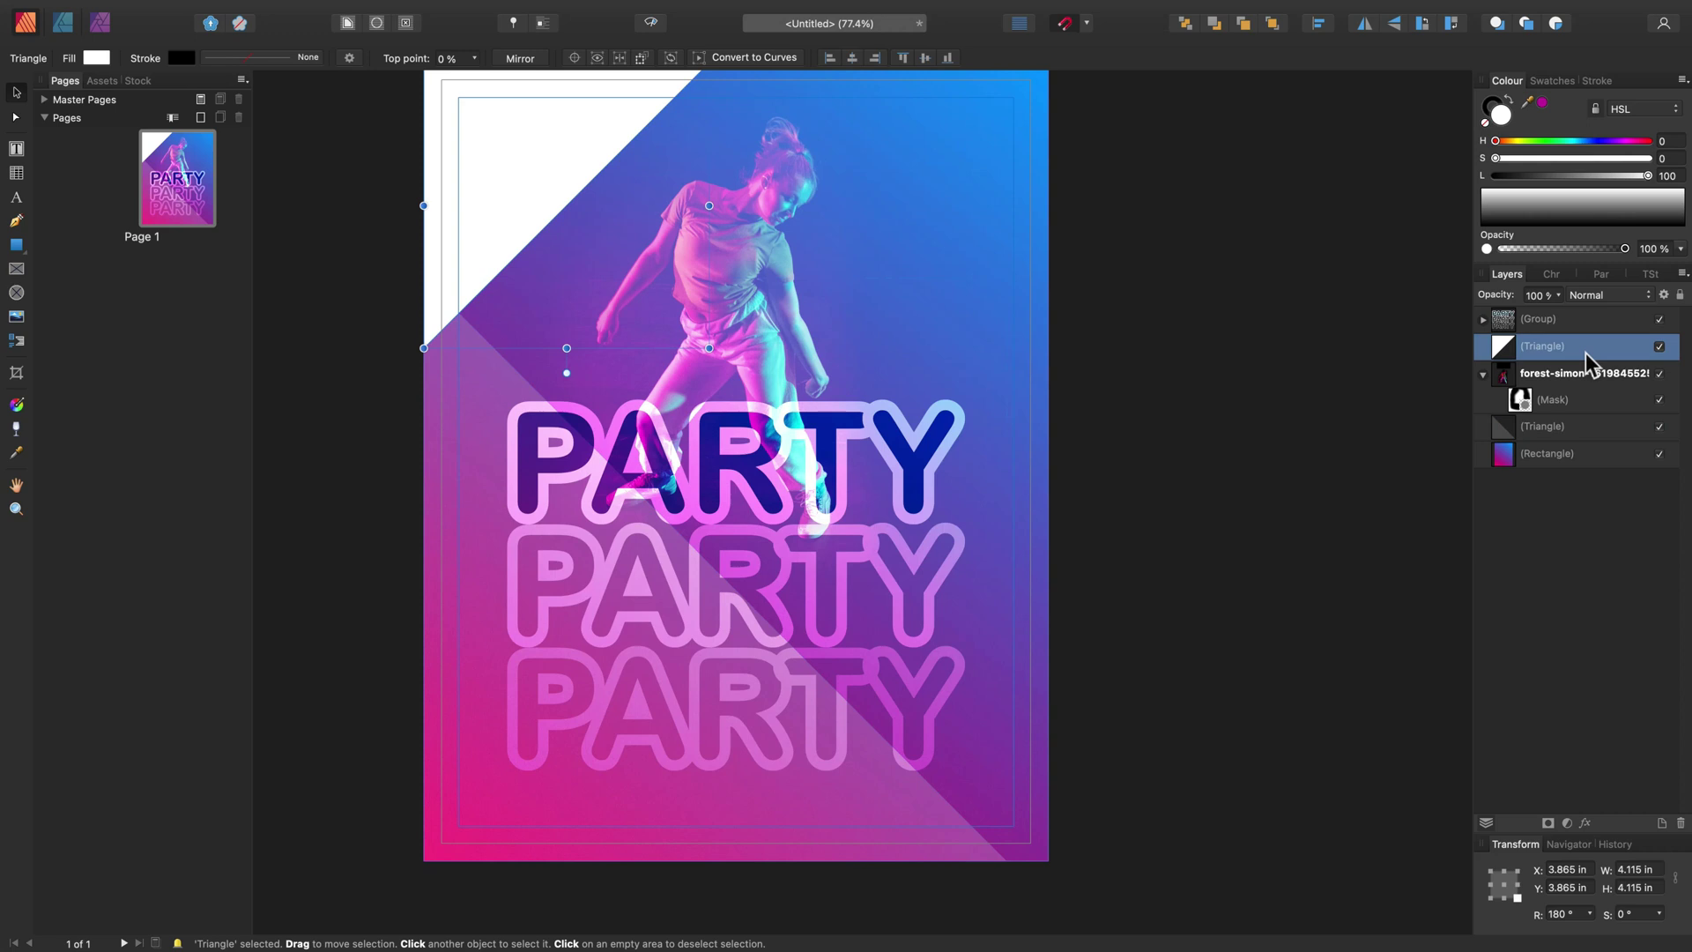
pyautogui.click(1598, 430)
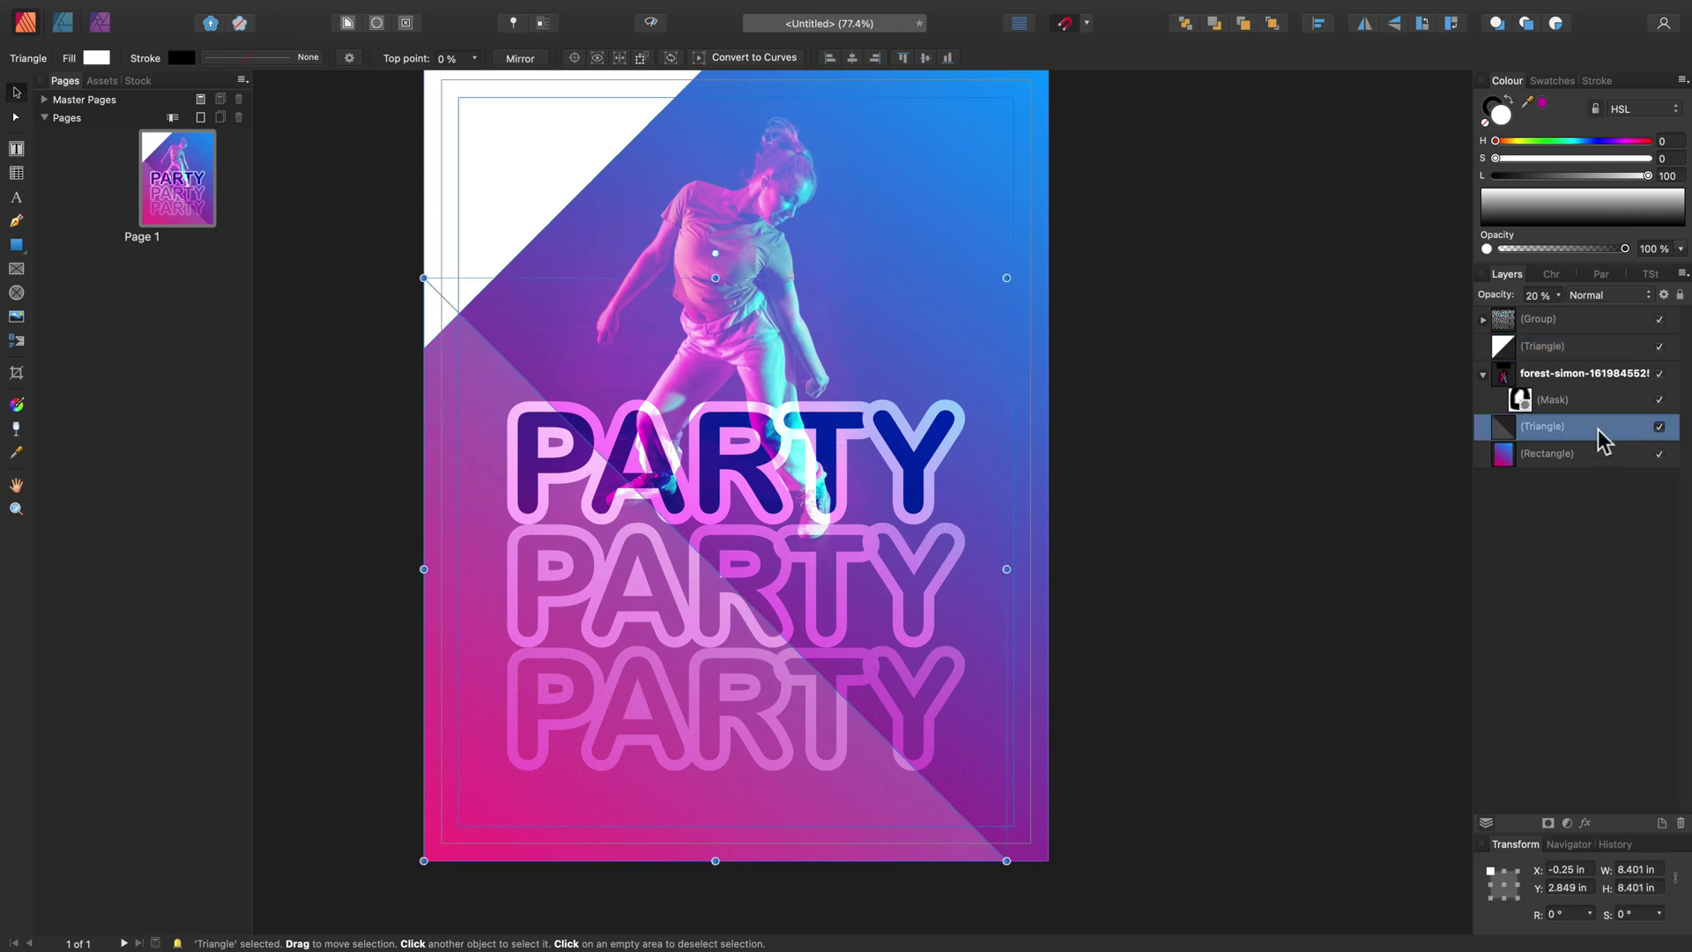
pyautogui.click(1584, 822)
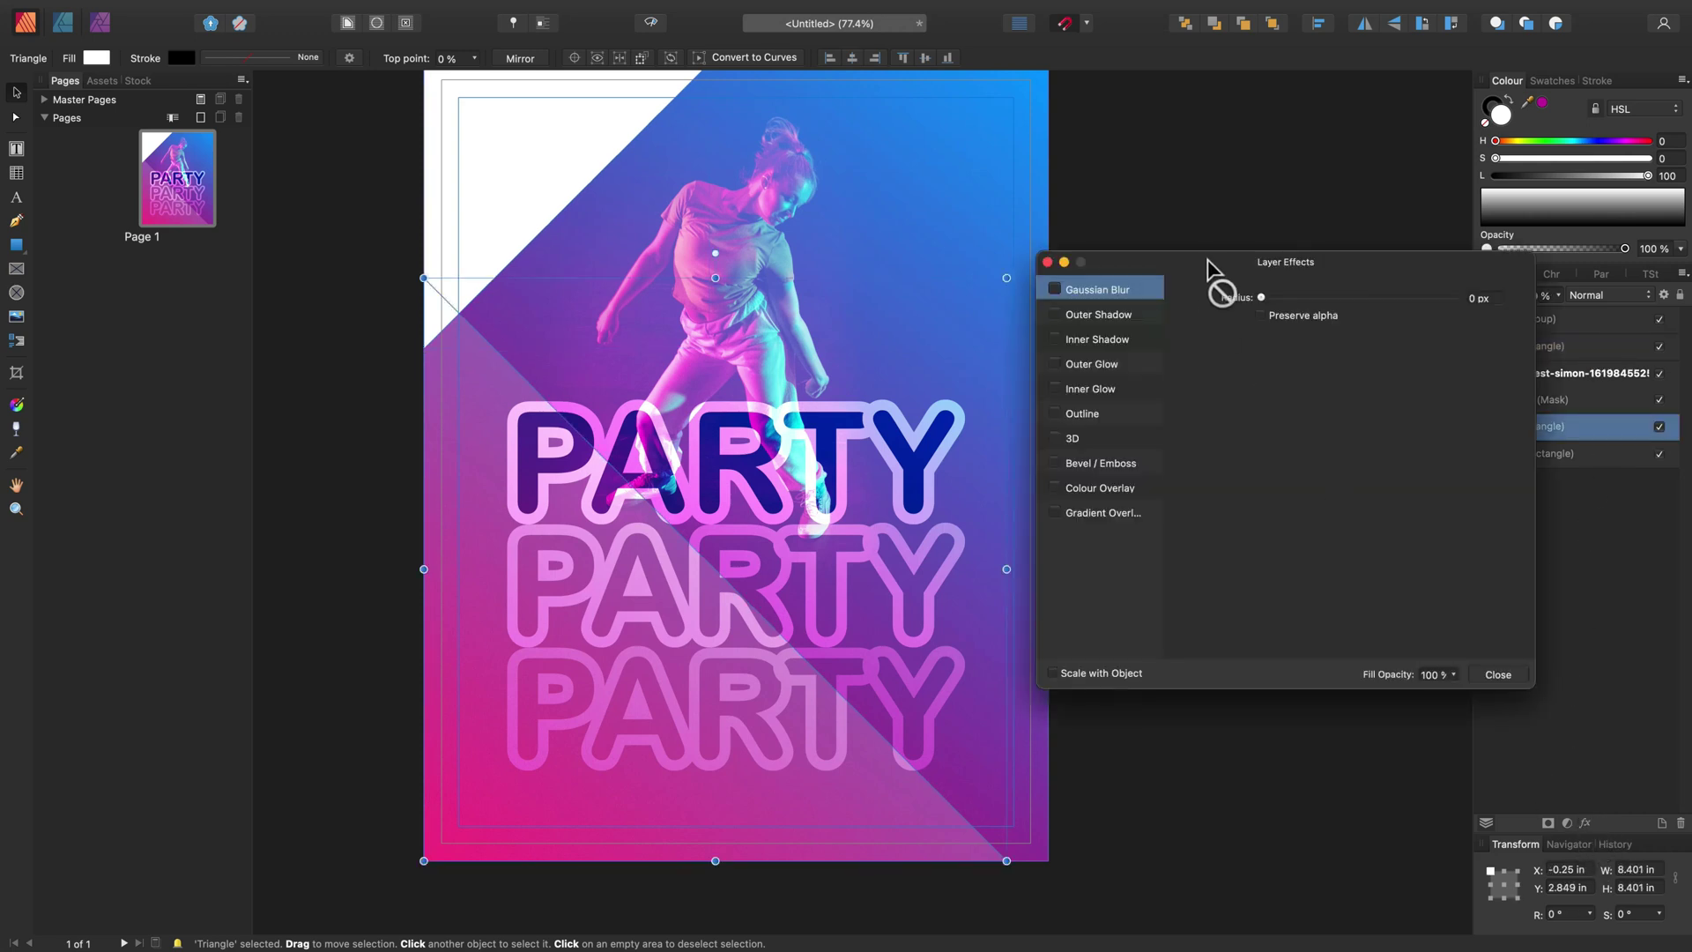
pyautogui.moveTo(1039, 264); pyautogui.dragTo(1099, 215)
pyautogui.click(1106, 215)
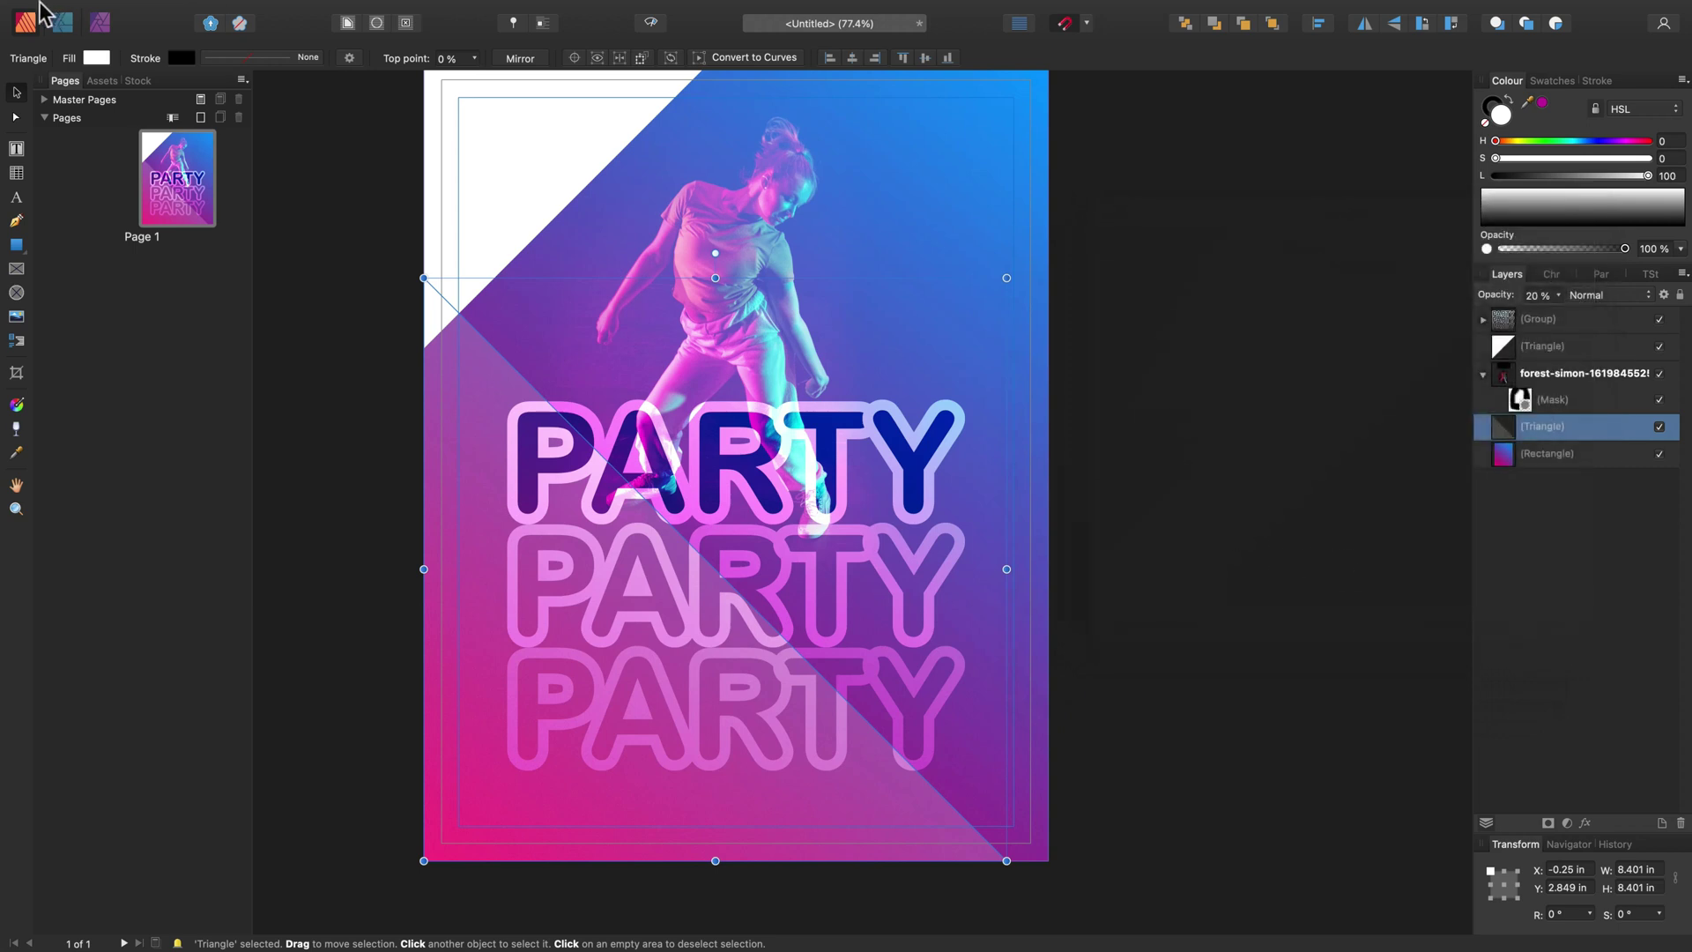
# Apply a Gaussian Blur layer effect to the large semi-transparent triangle to soften its edges
pyautogui.moveTo(180, 5)
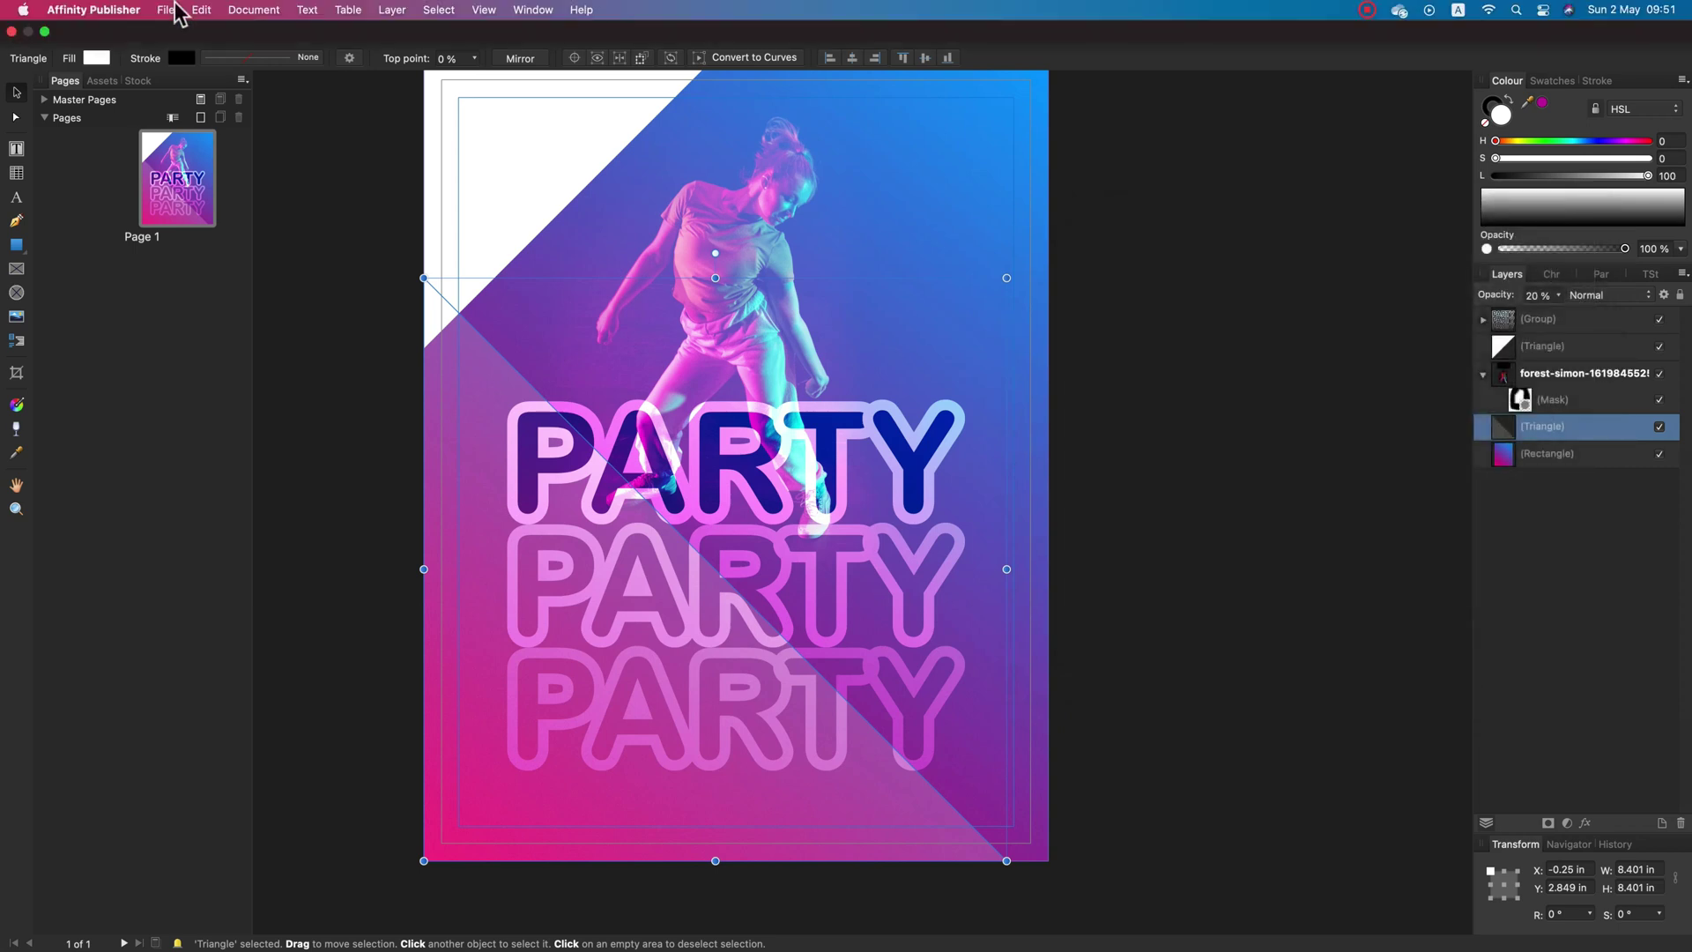
pyautogui.click(394, 12)
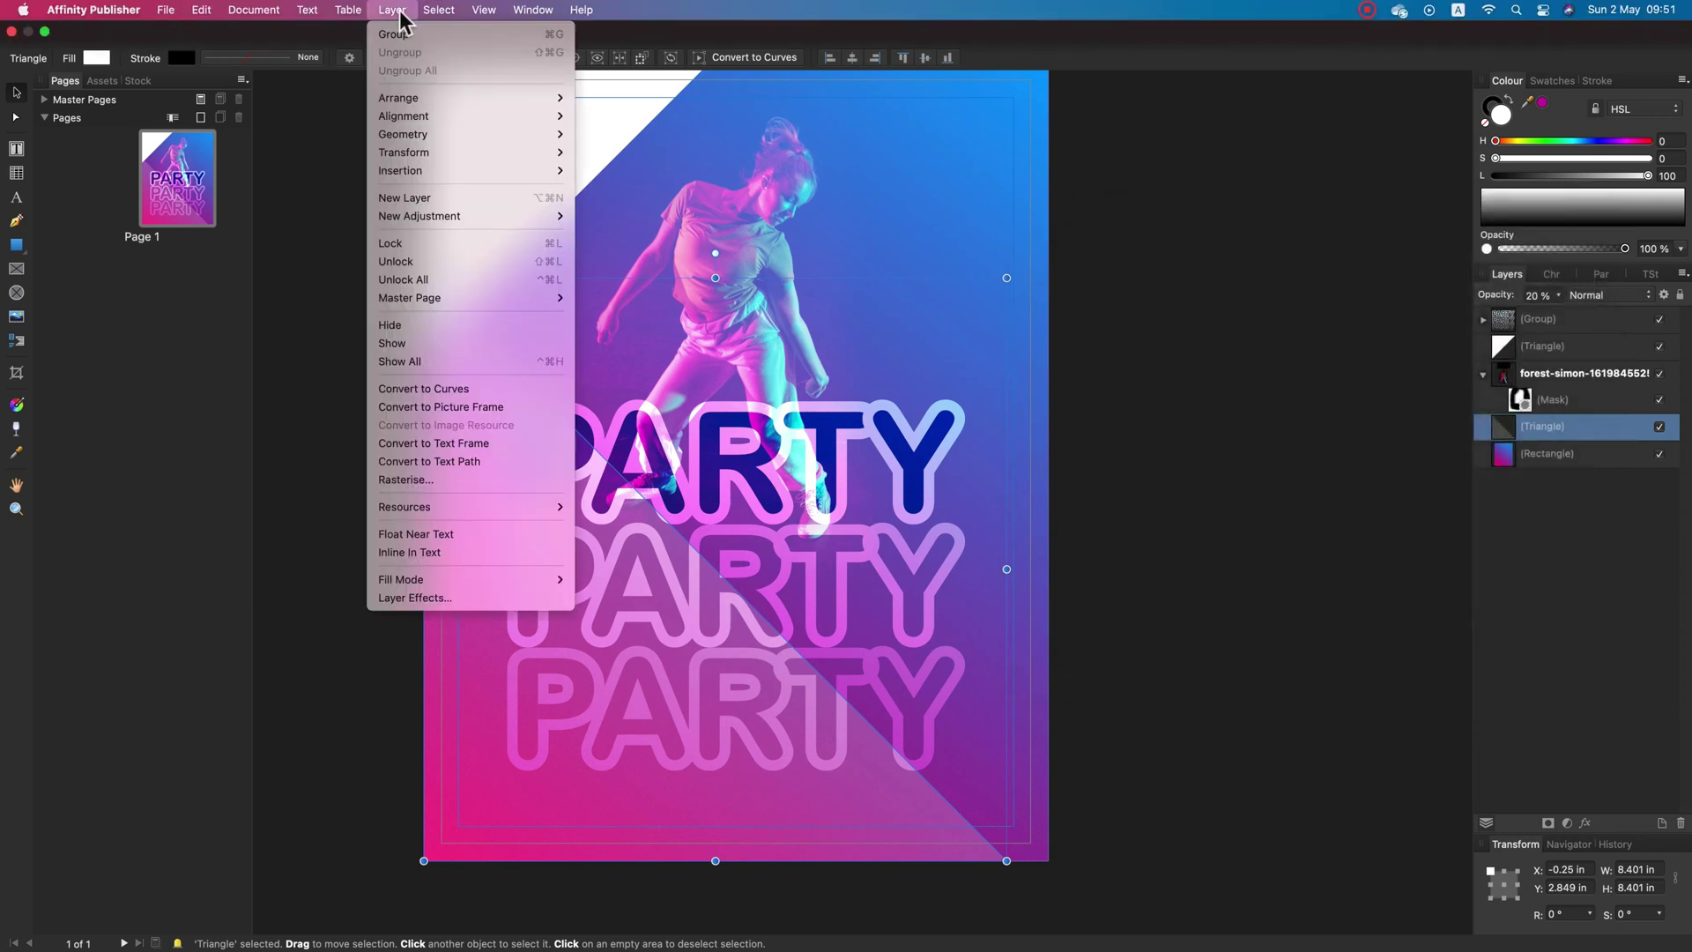
pyautogui.click(394, 600)
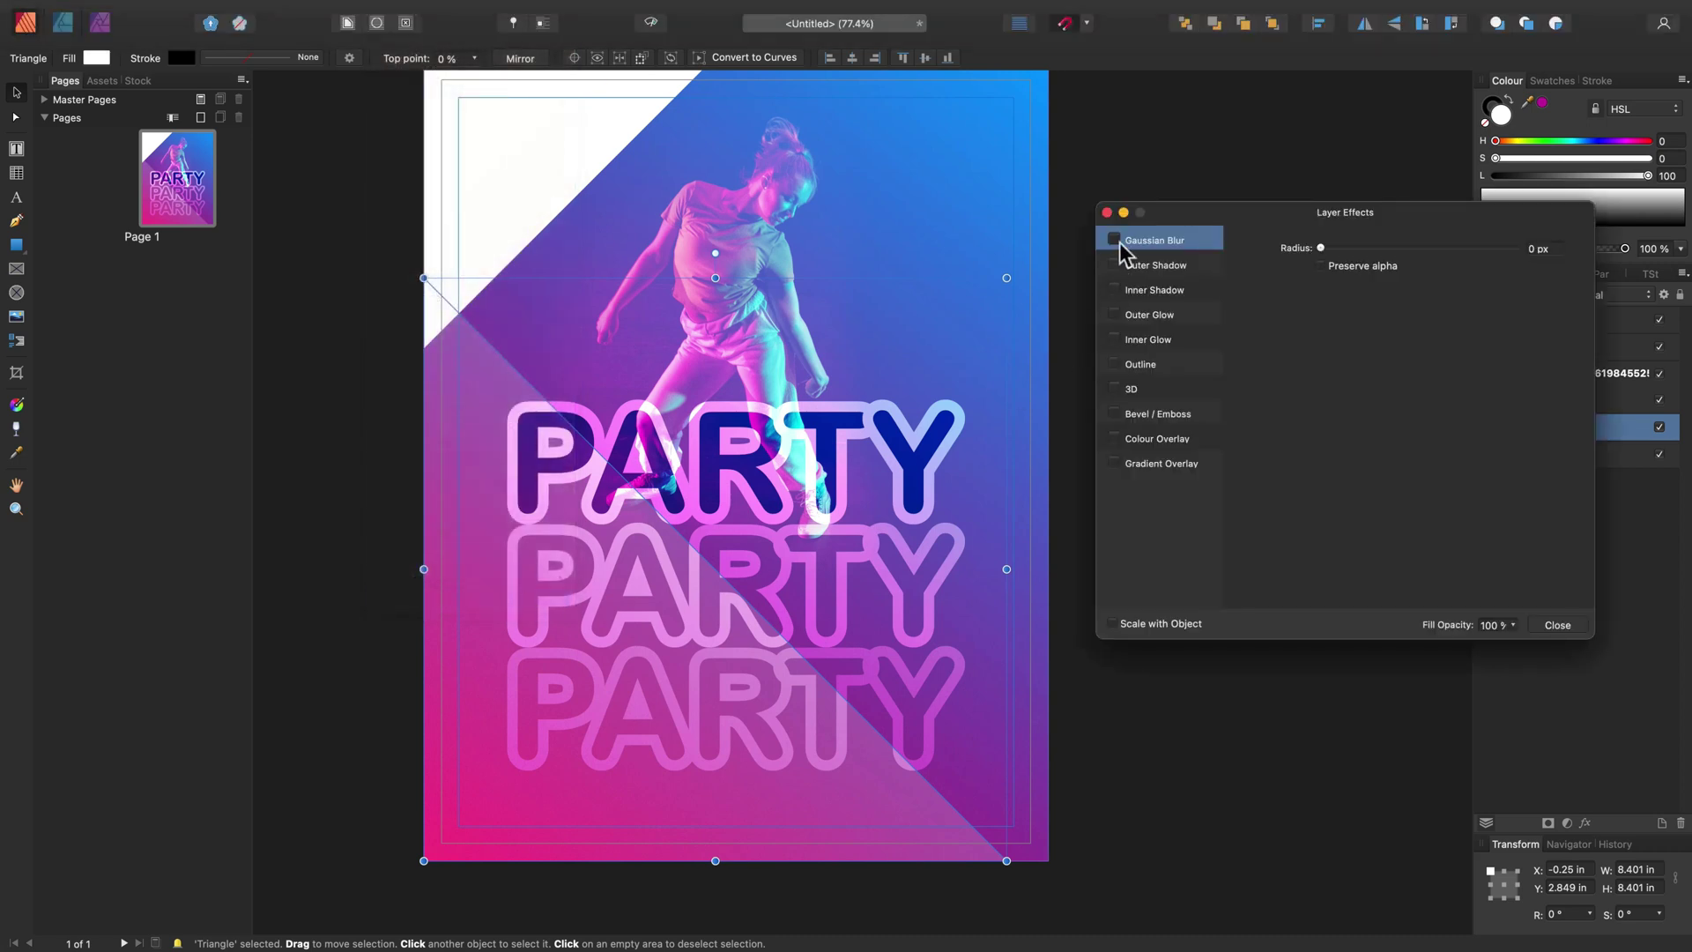
pyautogui.moveTo(1345, 251); pyautogui.dragTo(1452, 257)
pyautogui.click(1557, 625)
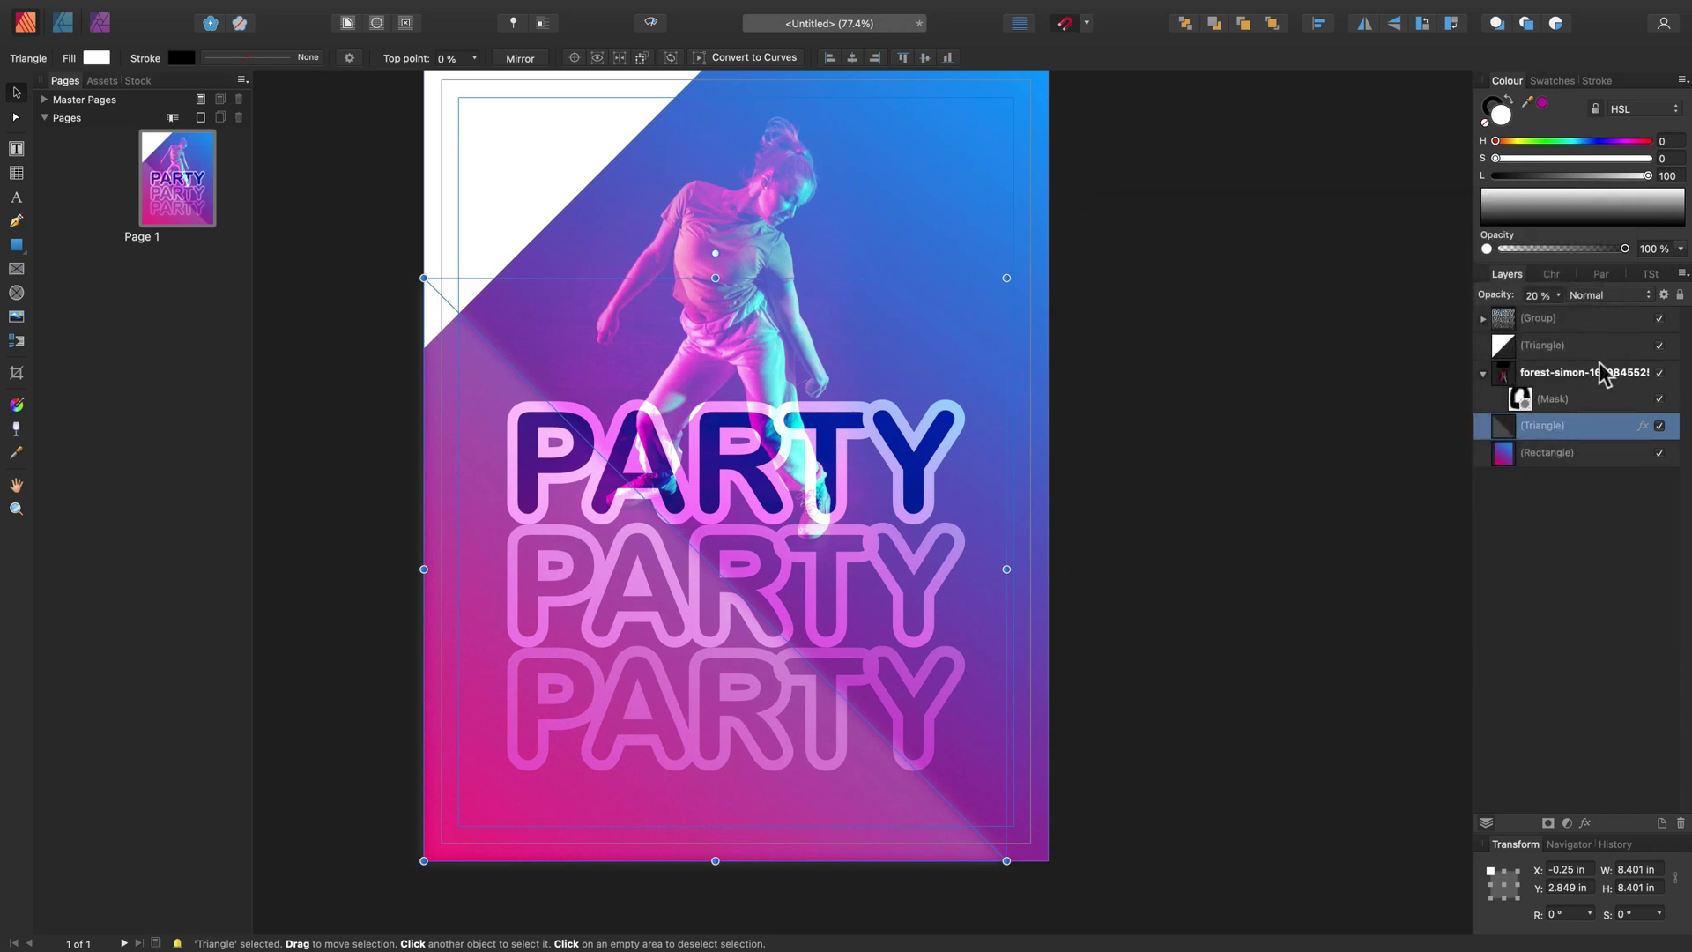
# Add a mask to the PARTY text group and select that mask layer
pyautogui.click(1605, 324)
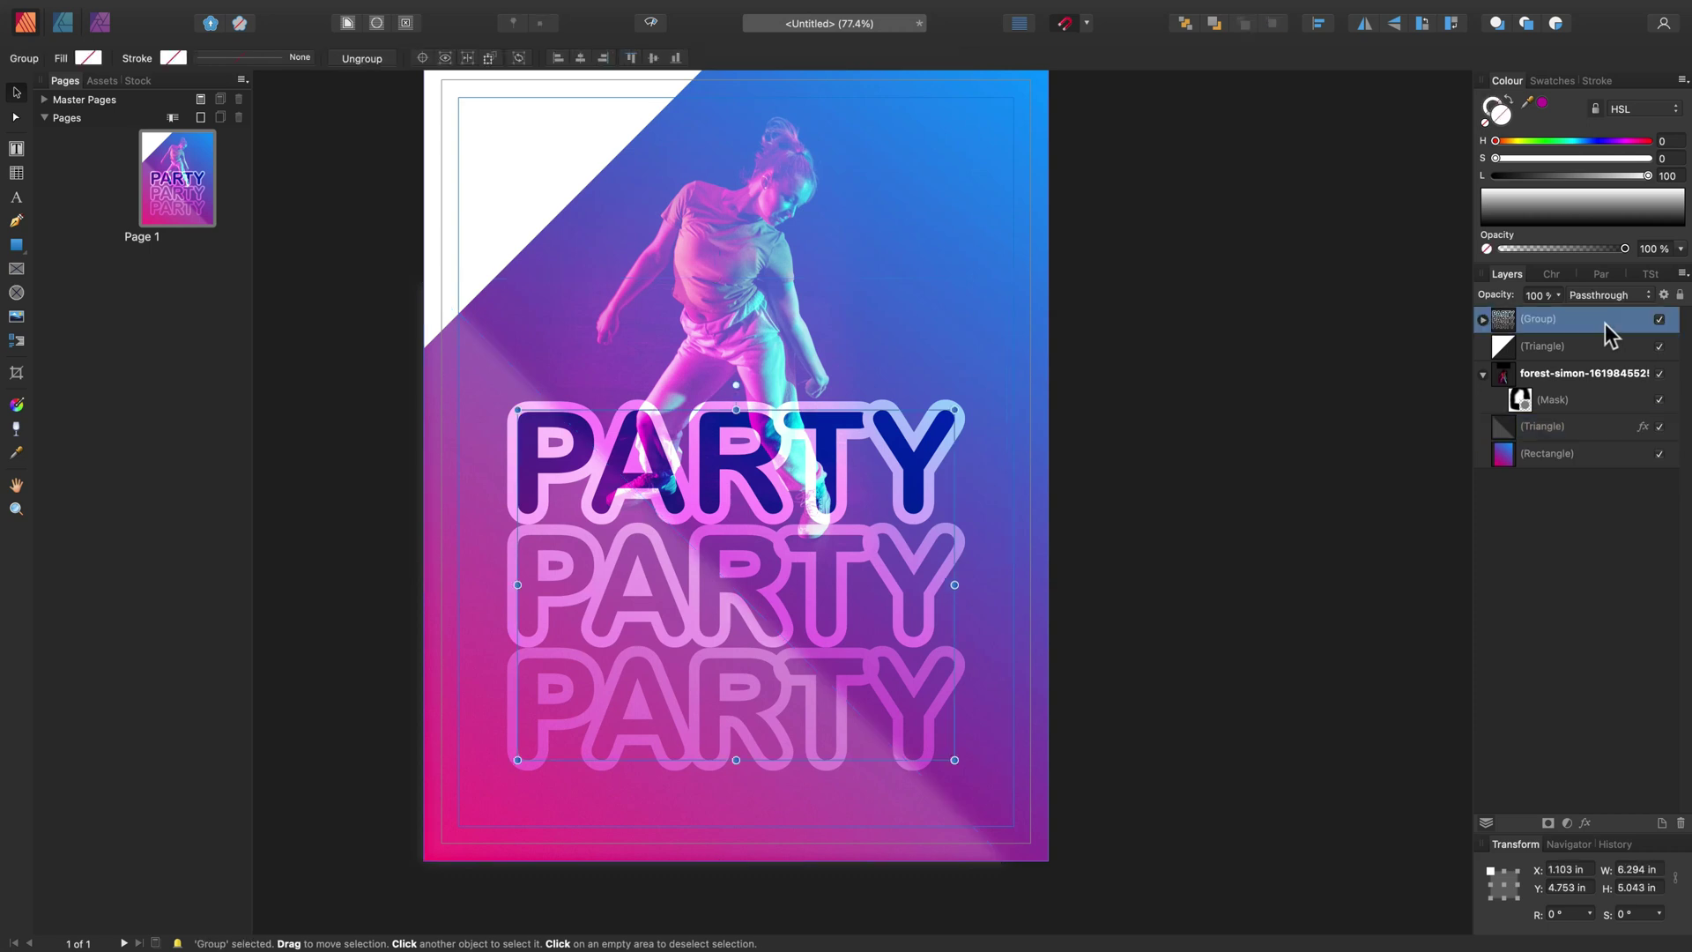
pyautogui.click(1553, 825)
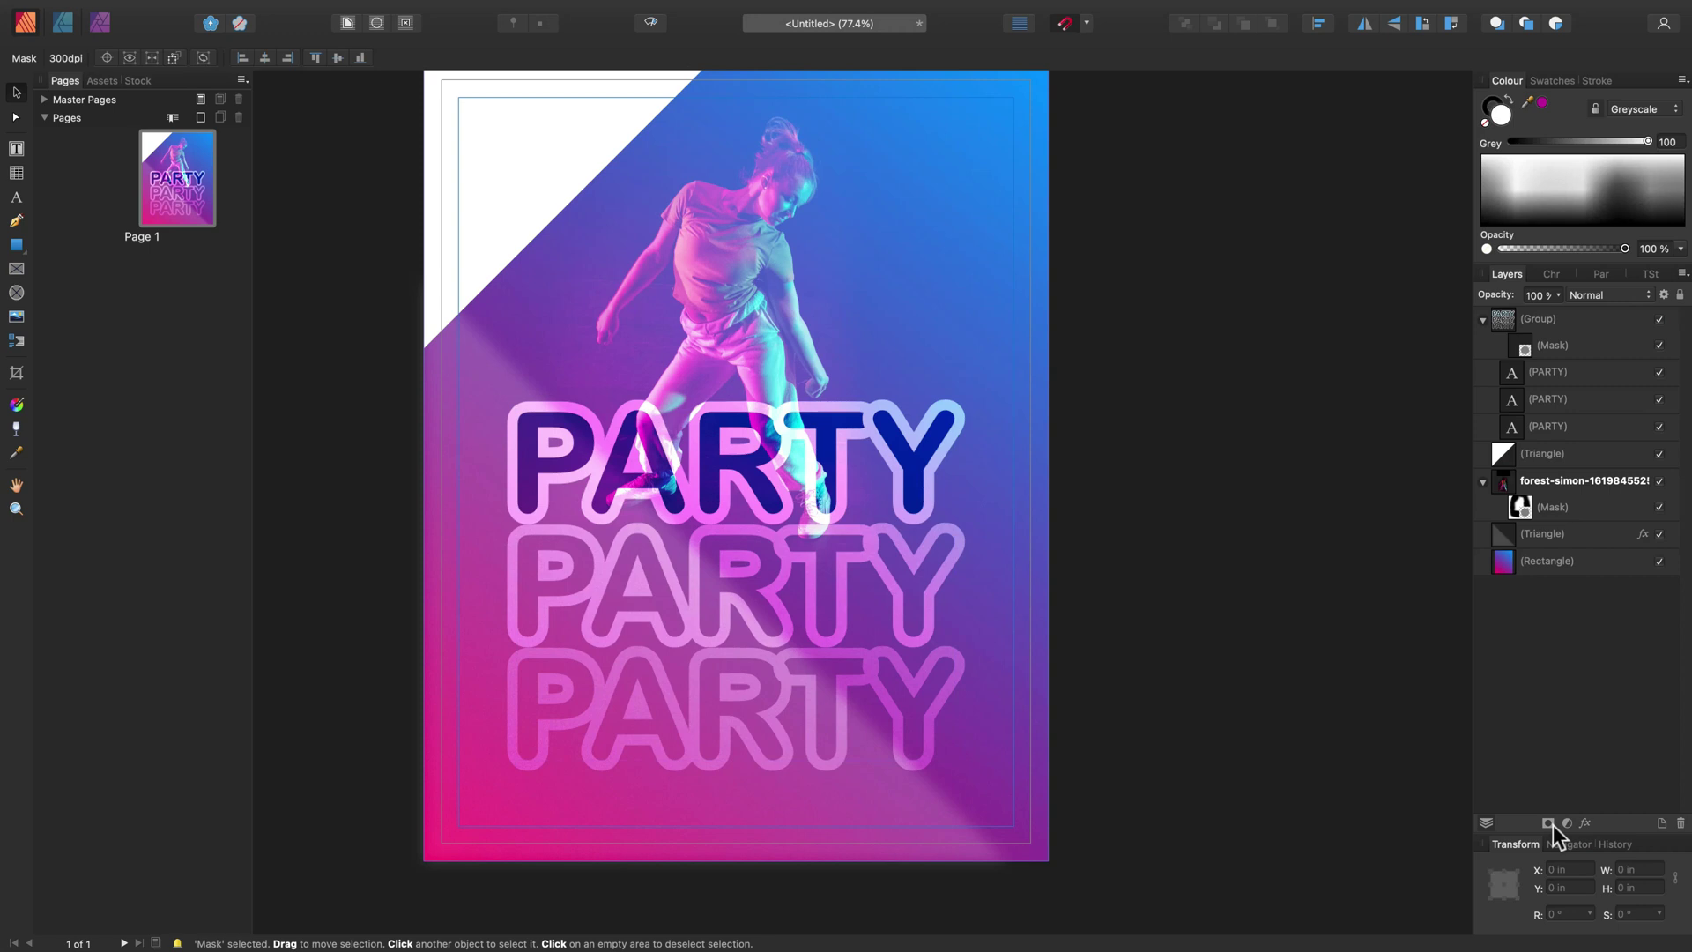
pyautogui.click(1609, 344)
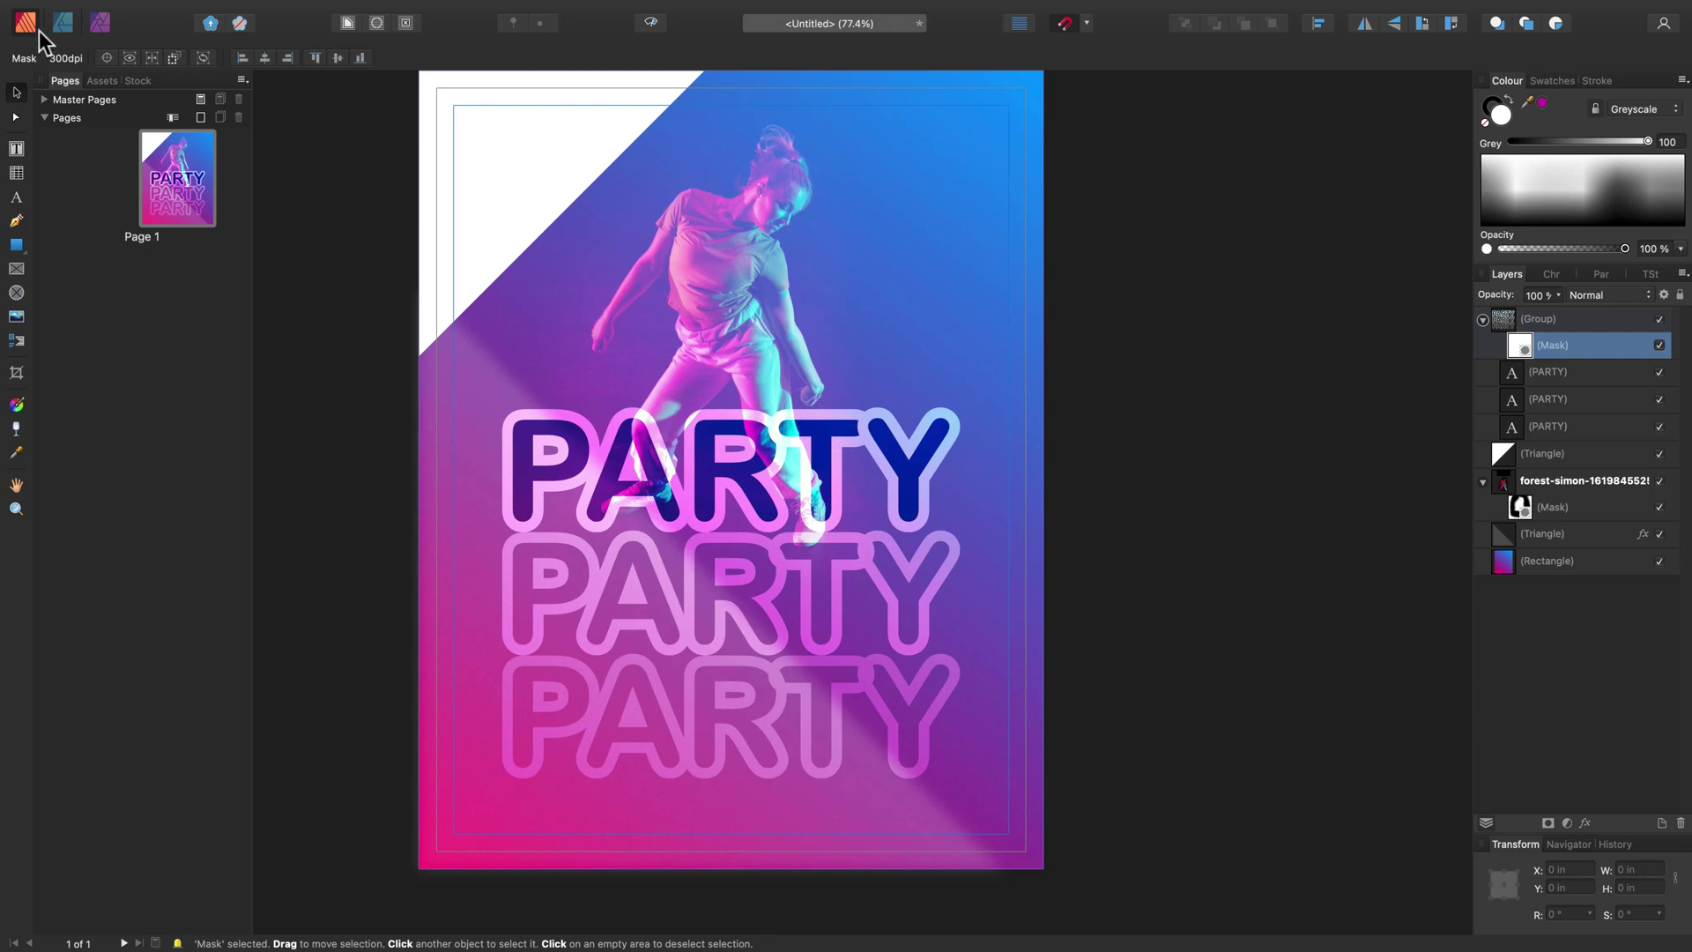
# Fill the mask with a diagonal linear gradient toward the lower-left PARTY text, setting its end stop to black (Grey 0)
pyautogui.click(17, 406)
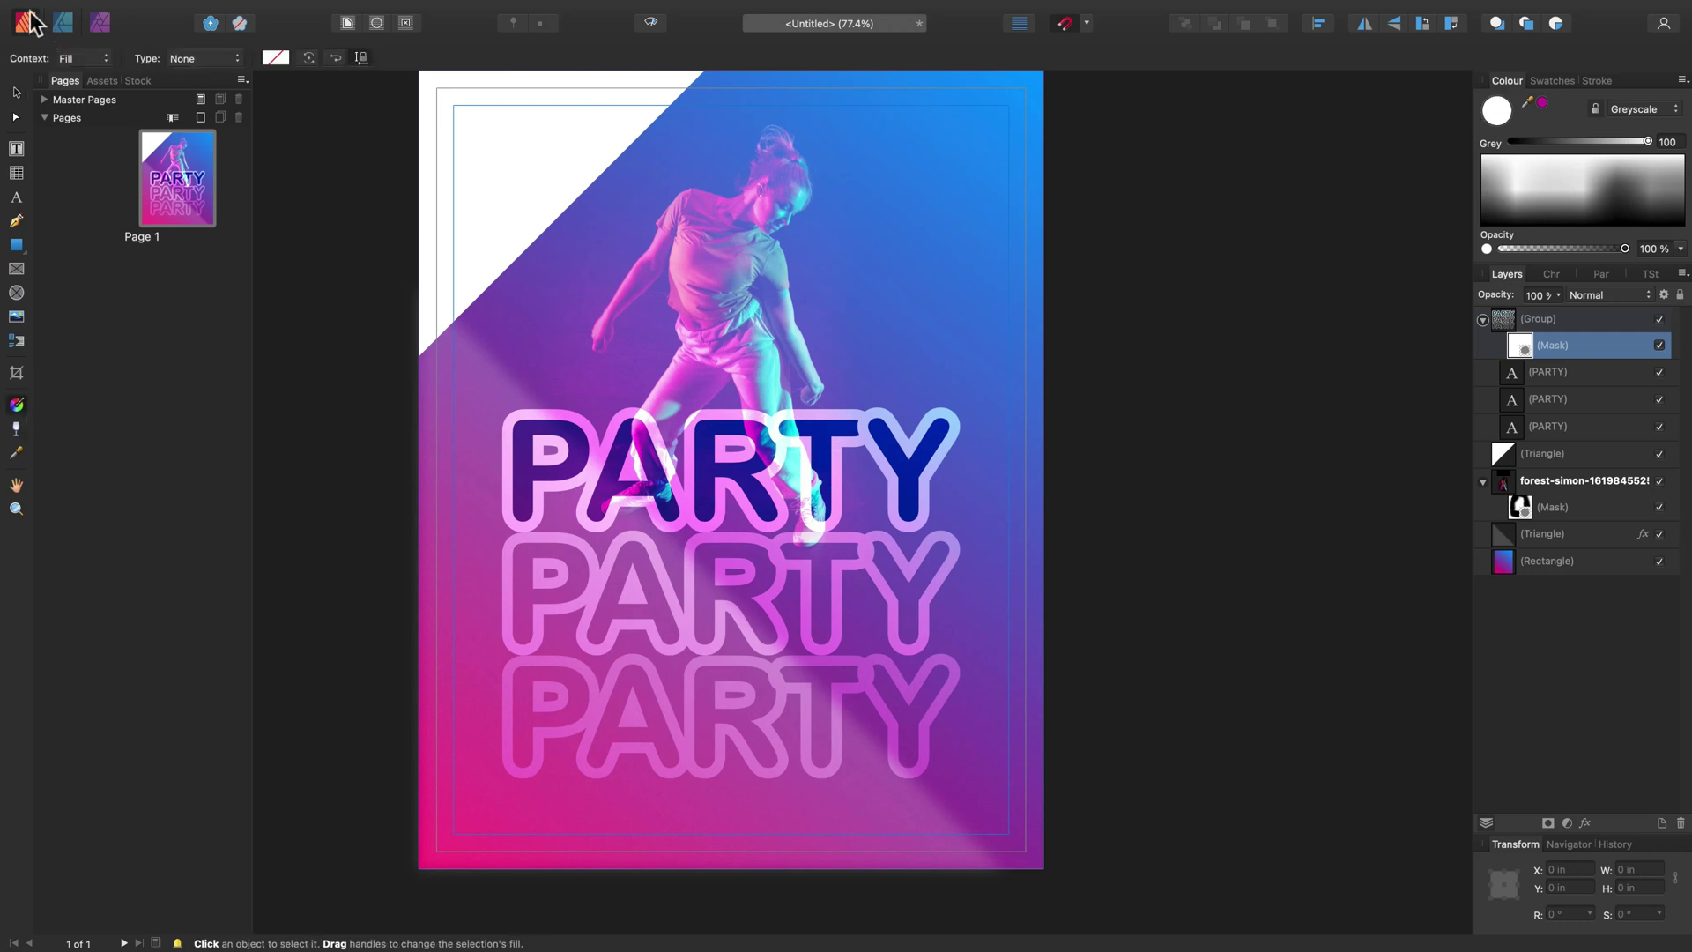
pyautogui.click(79, 62)
pyautogui.click(18, 413)
pyautogui.scroll(1, 802, 481)
pyautogui.moveTo(774, 554); pyautogui.dragTo(536, 788)
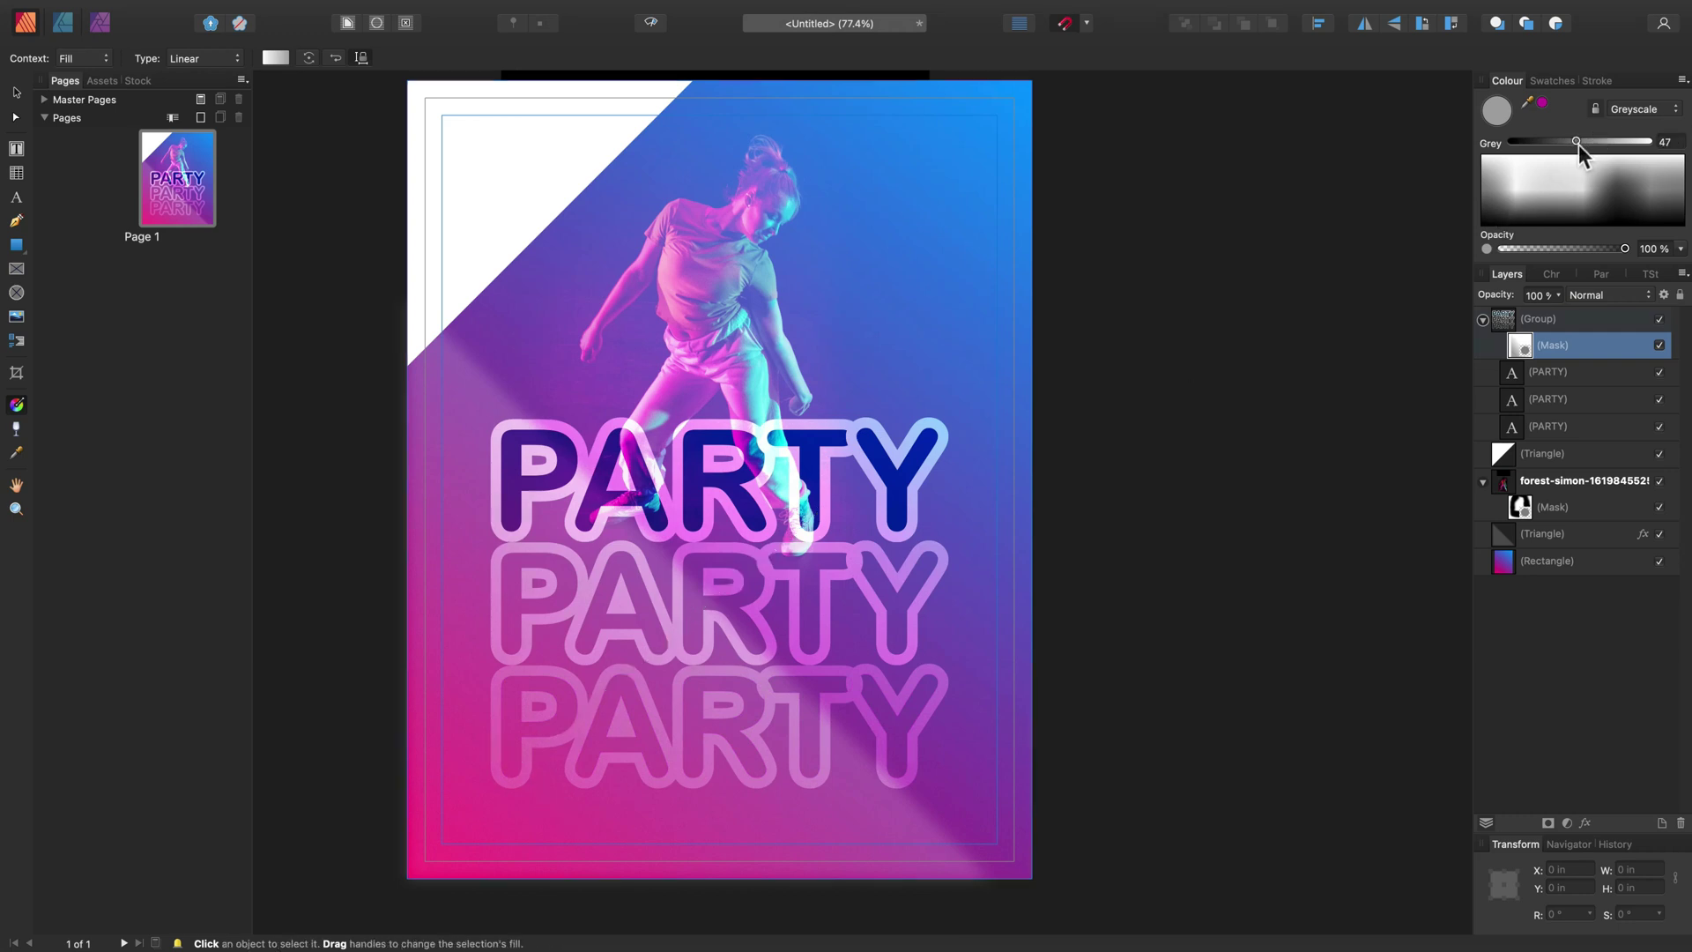
pyautogui.moveTo(1579, 144); pyautogui.dragTo(1483, 146)
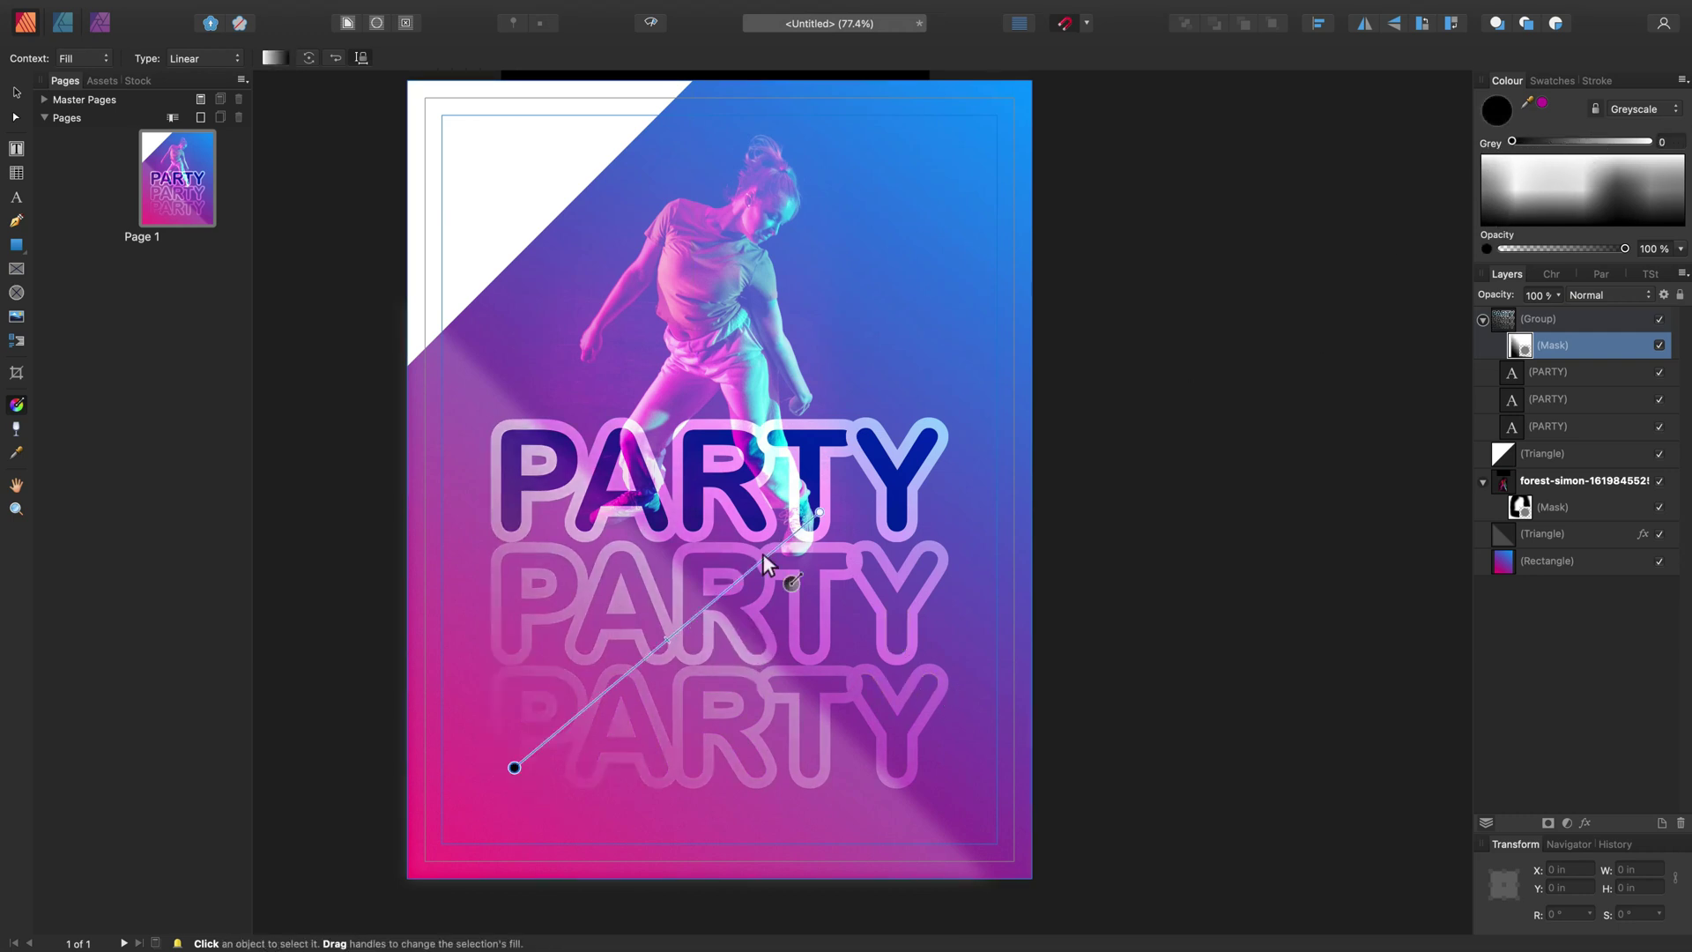
# Try a diagonal mask gradient starting at the Y of the first PARTY line, and undo the adjustments
pyautogui.moveTo(881, 462); pyautogui.dragTo(633, 722)
pyautogui.press('super+z')
pyautogui.press('super+z')
pyautogui.press('super+z')
pyautogui.press('super+z')
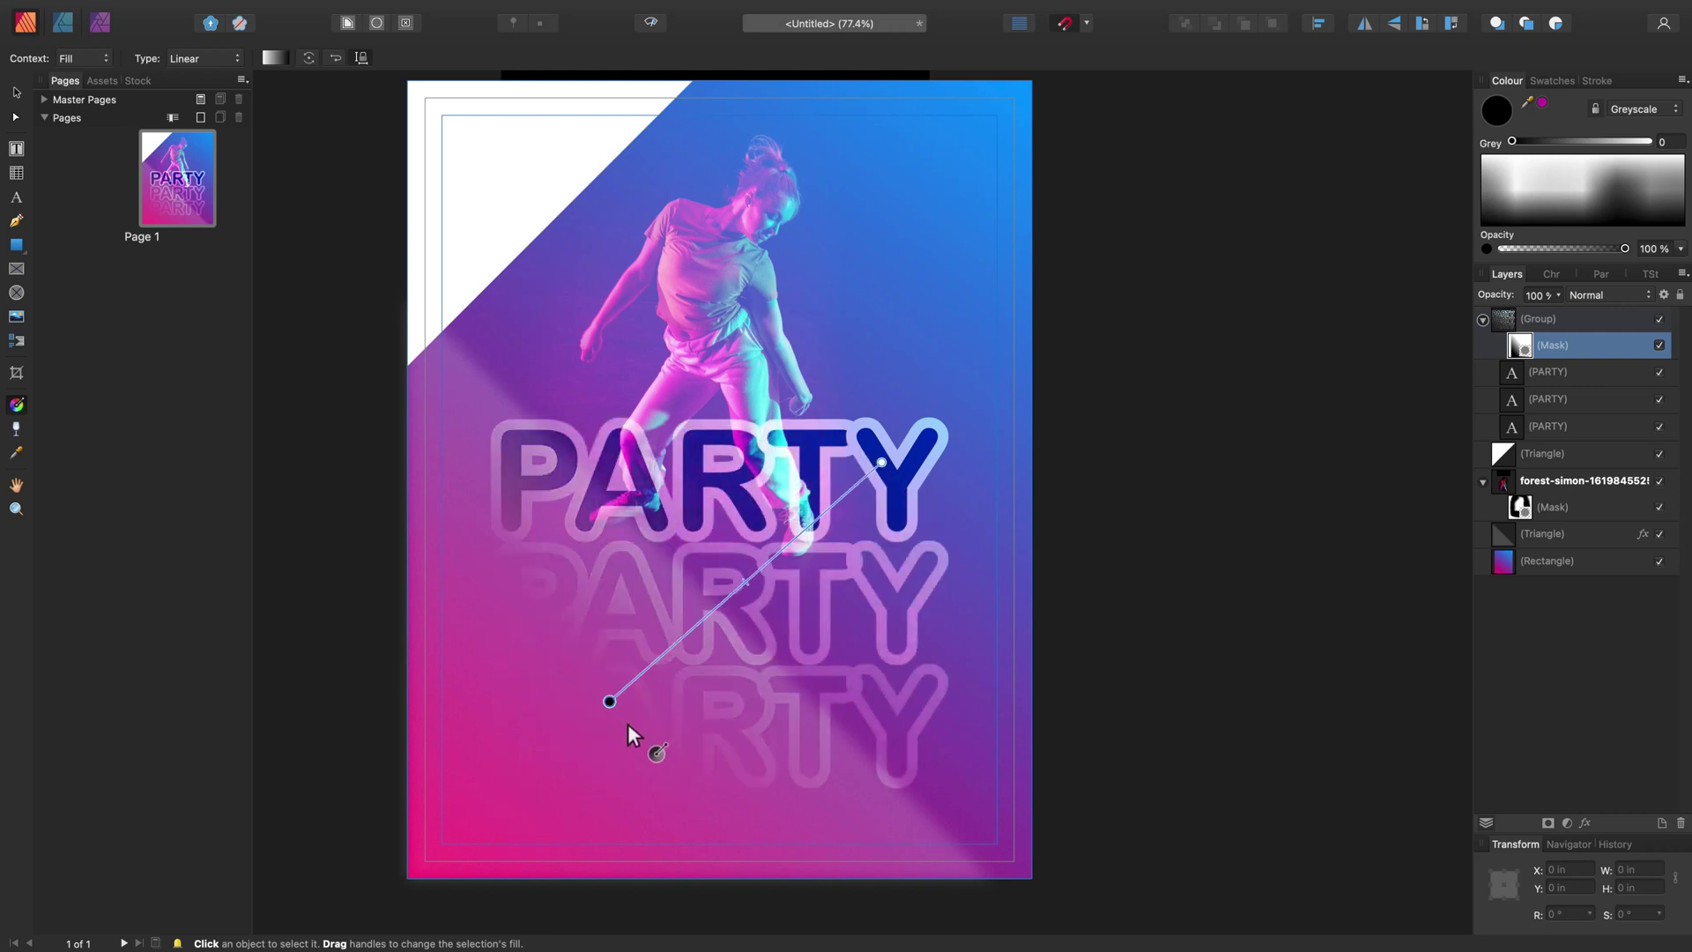
pyautogui.press('super+z')
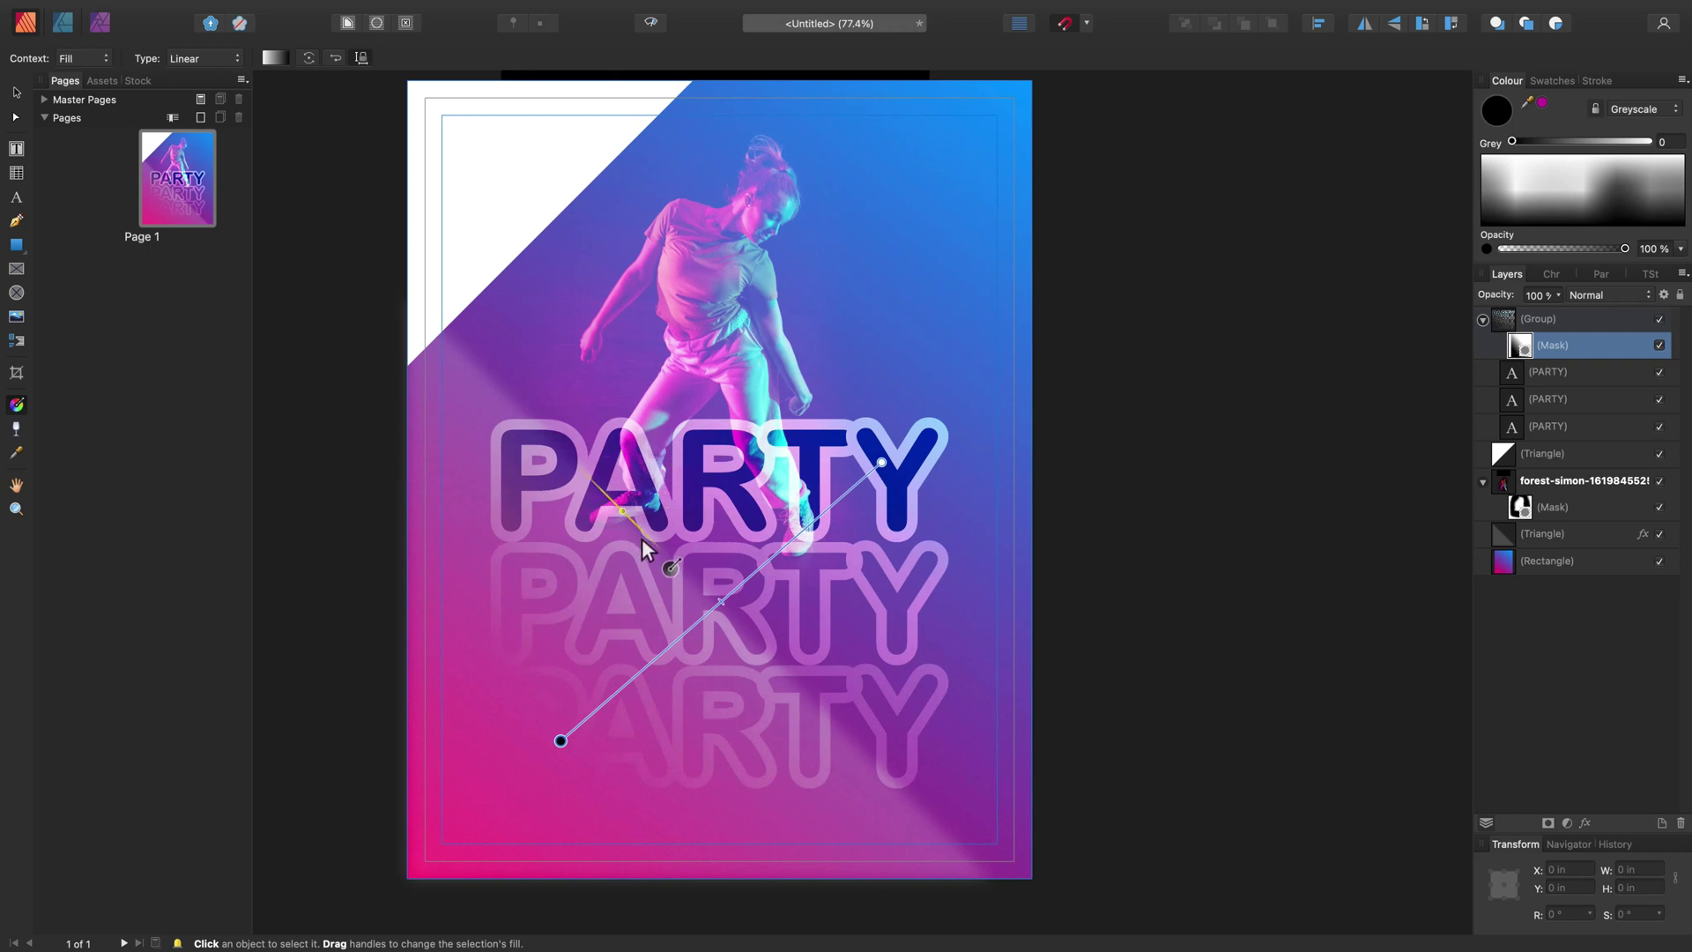
# Redraw the mask gradient vertically from the first PARTY line to the base of the third, and collapse the text group
pyautogui.moveTo(642, 532); pyautogui.dragTo(638, 800)
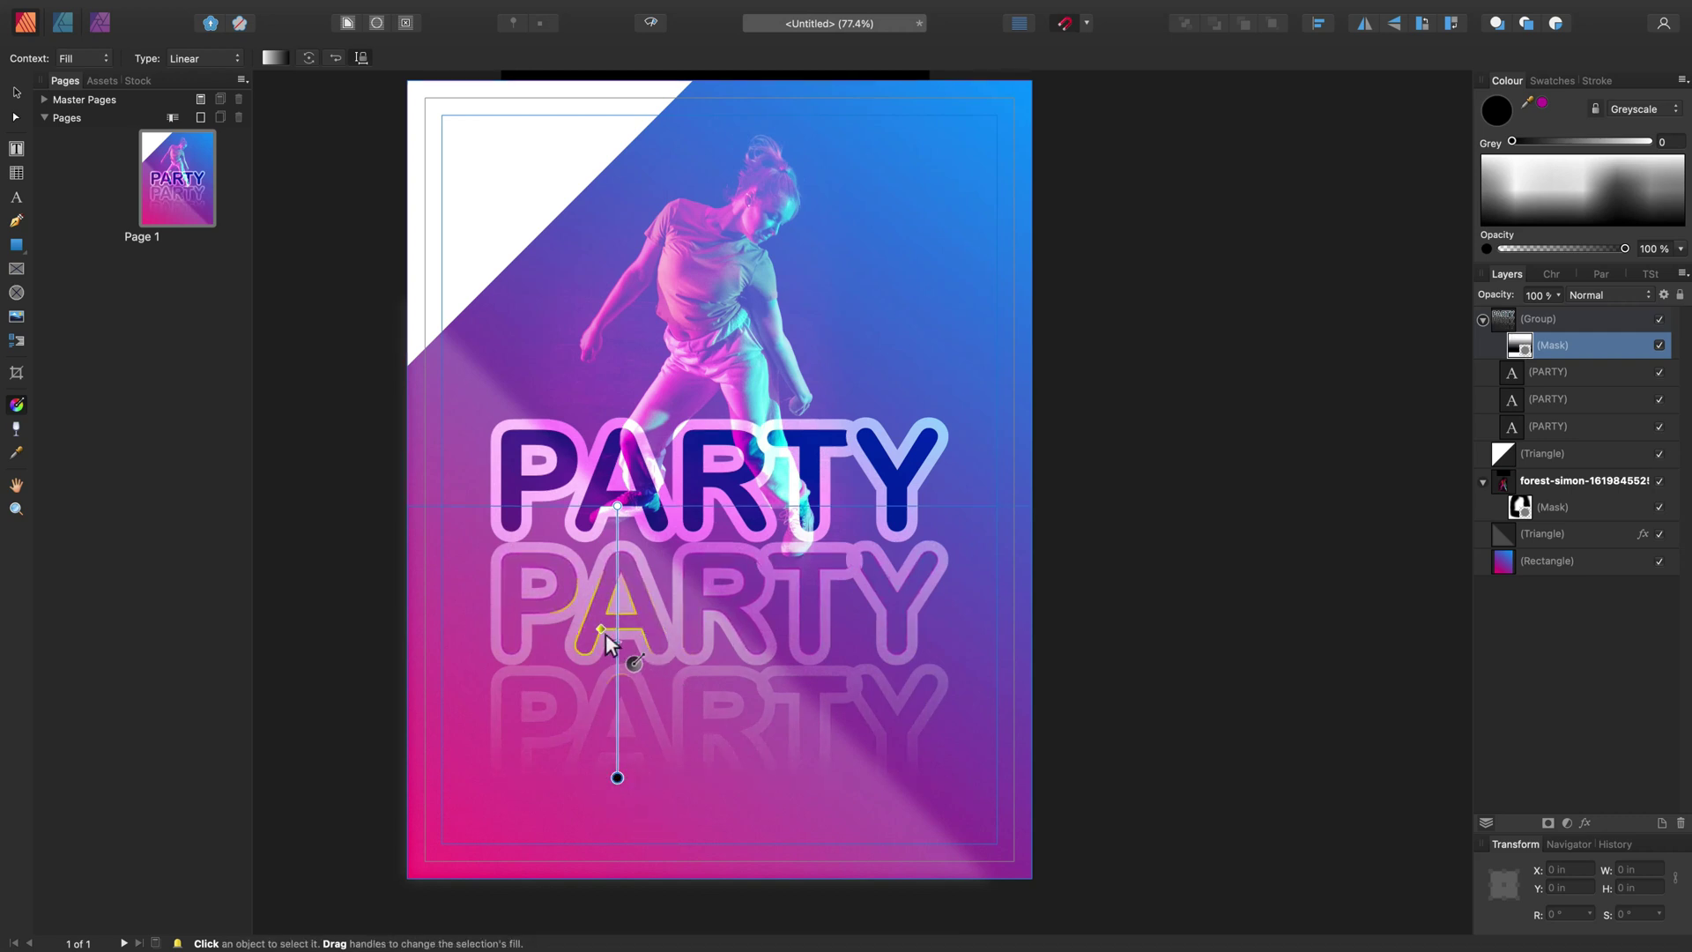
pyautogui.click(16, 92)
pyautogui.click(1180, 331)
pyautogui.scroll(1, 936, 573)
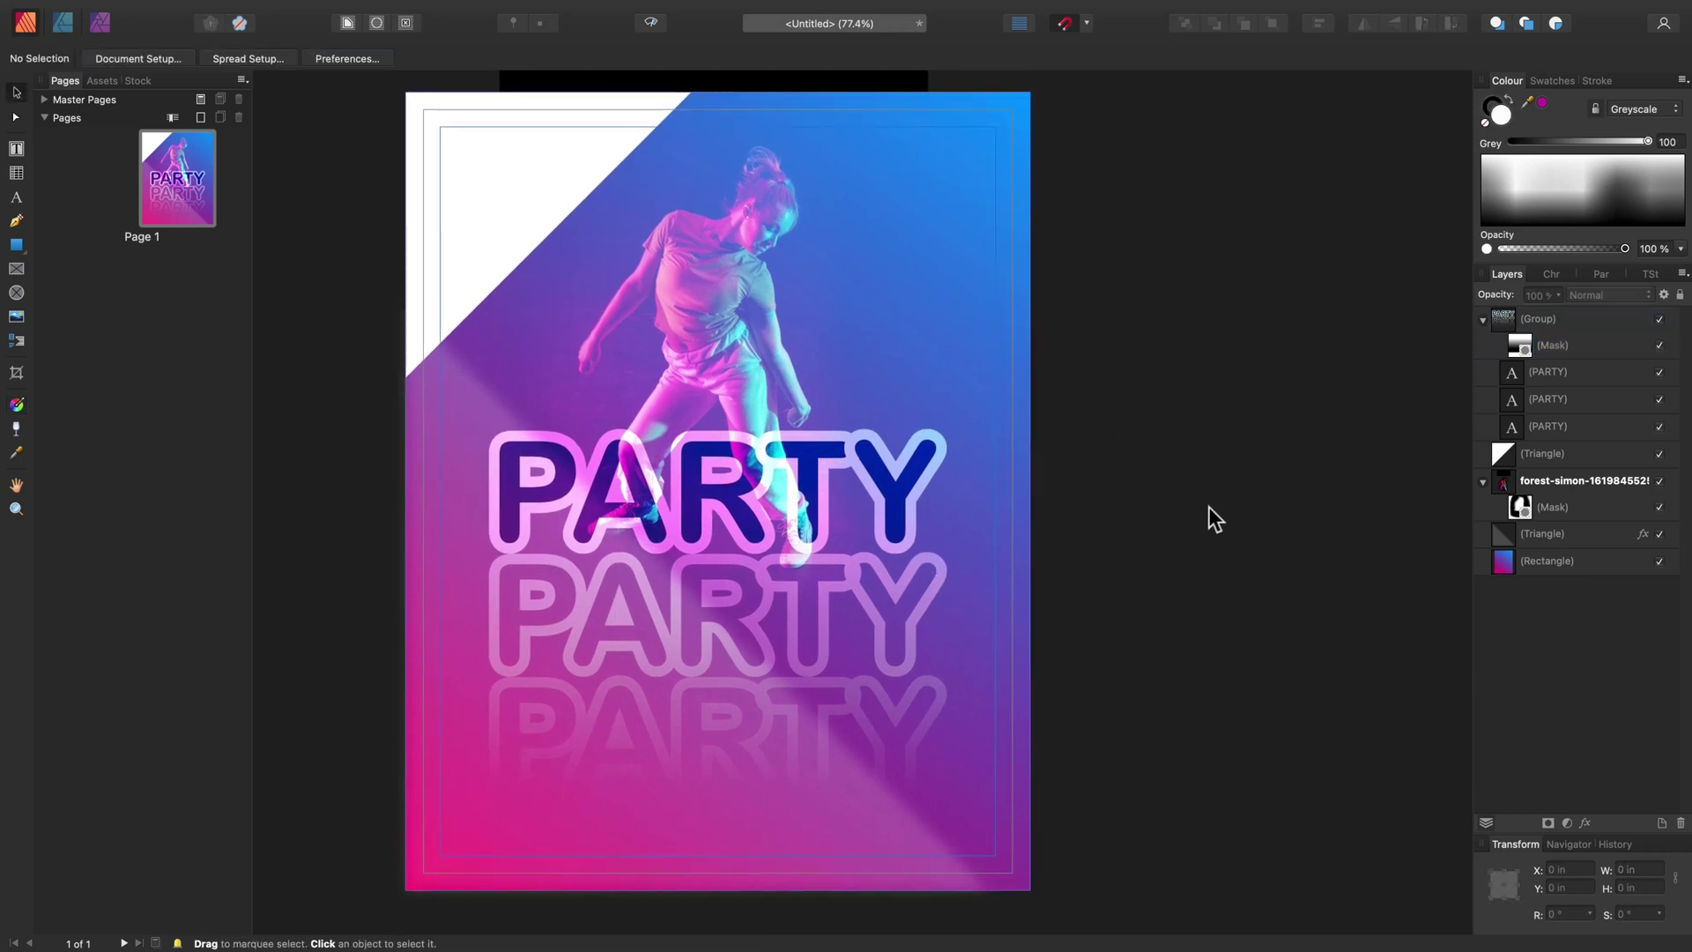
pyautogui.click(1609, 356)
pyautogui.click(1484, 320)
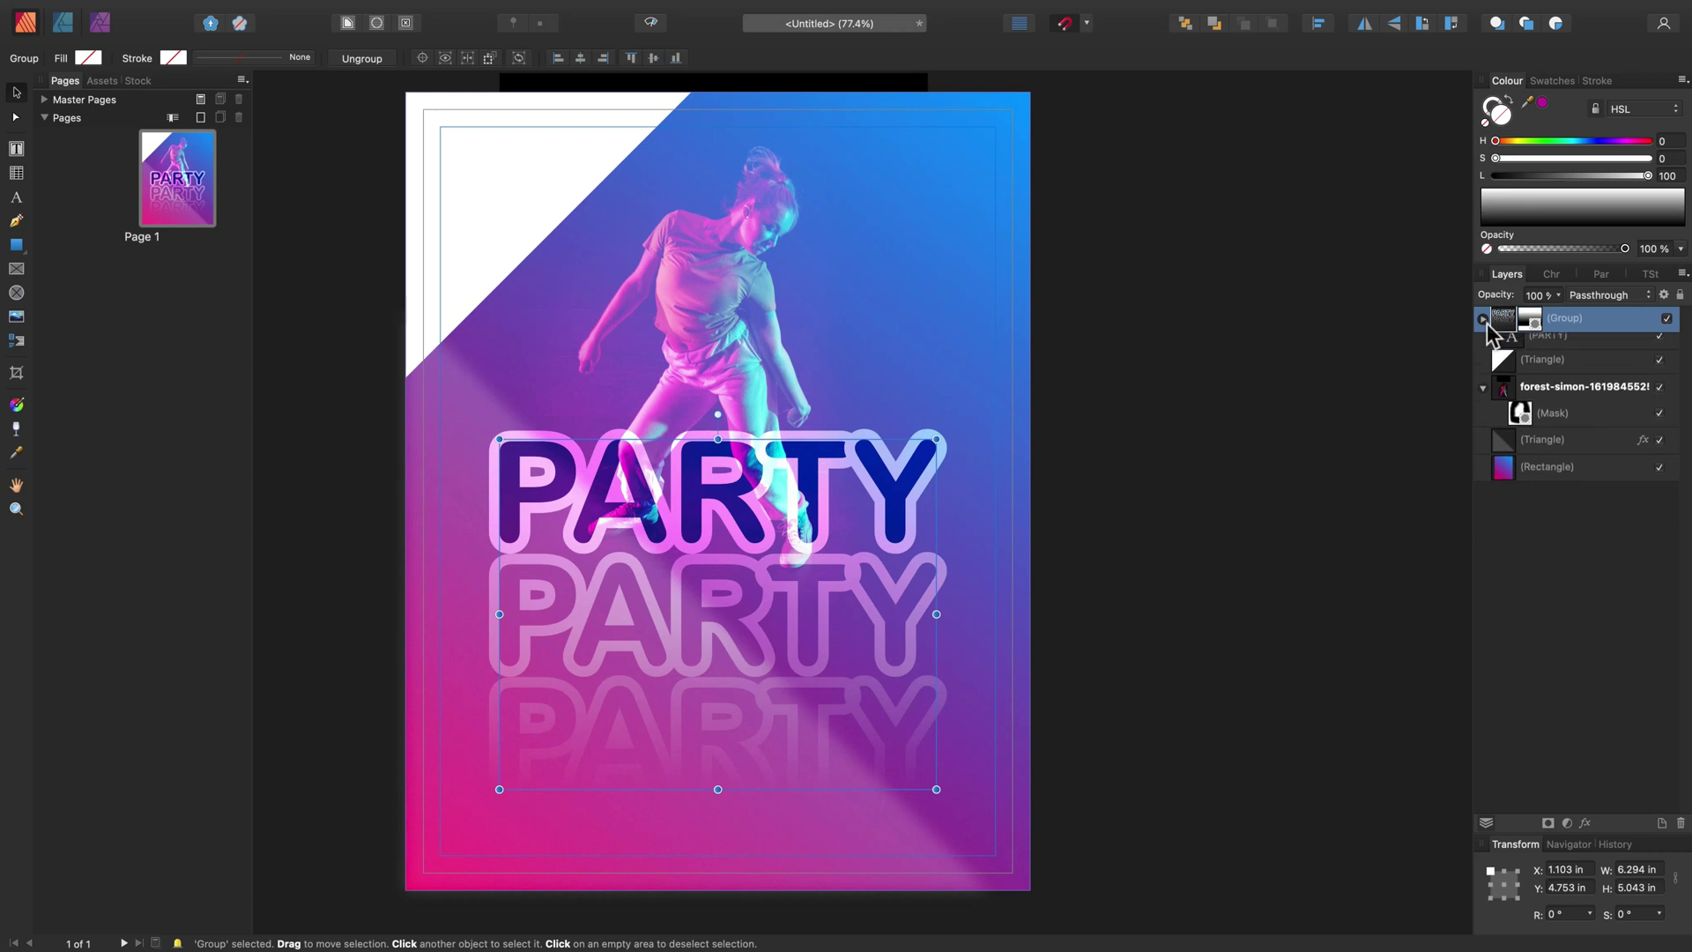
# Add the art text "8th" to the right of the dancer, above the first PARTY line
pyautogui.click(1586, 348)
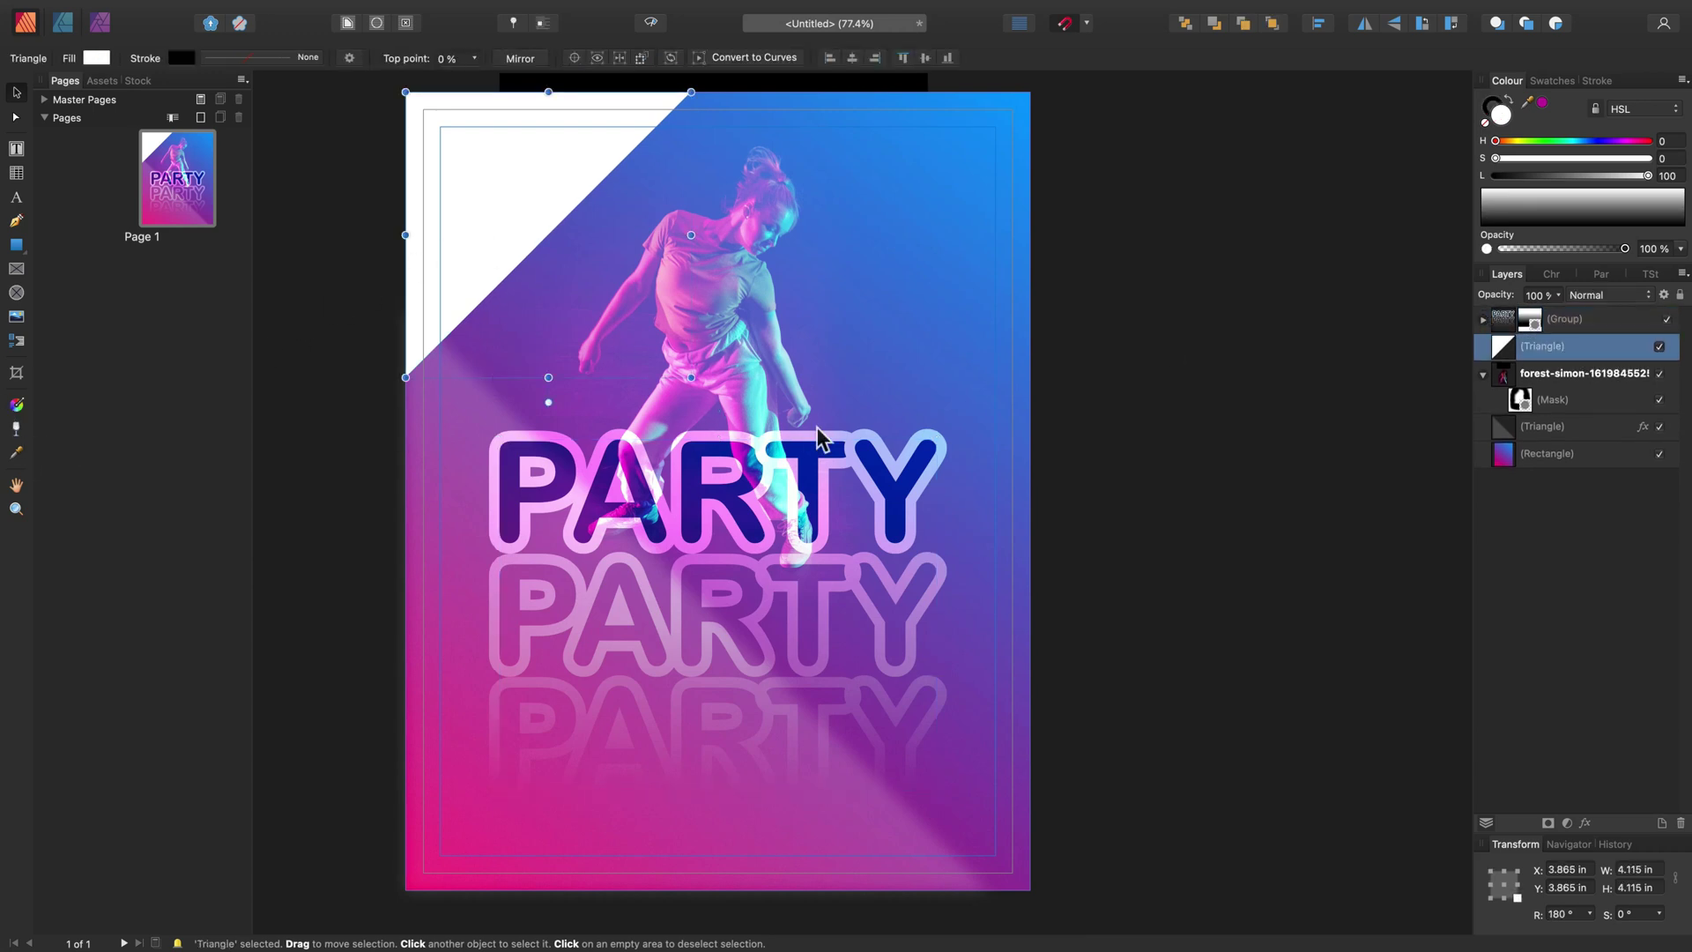
pyautogui.click(656, 440)
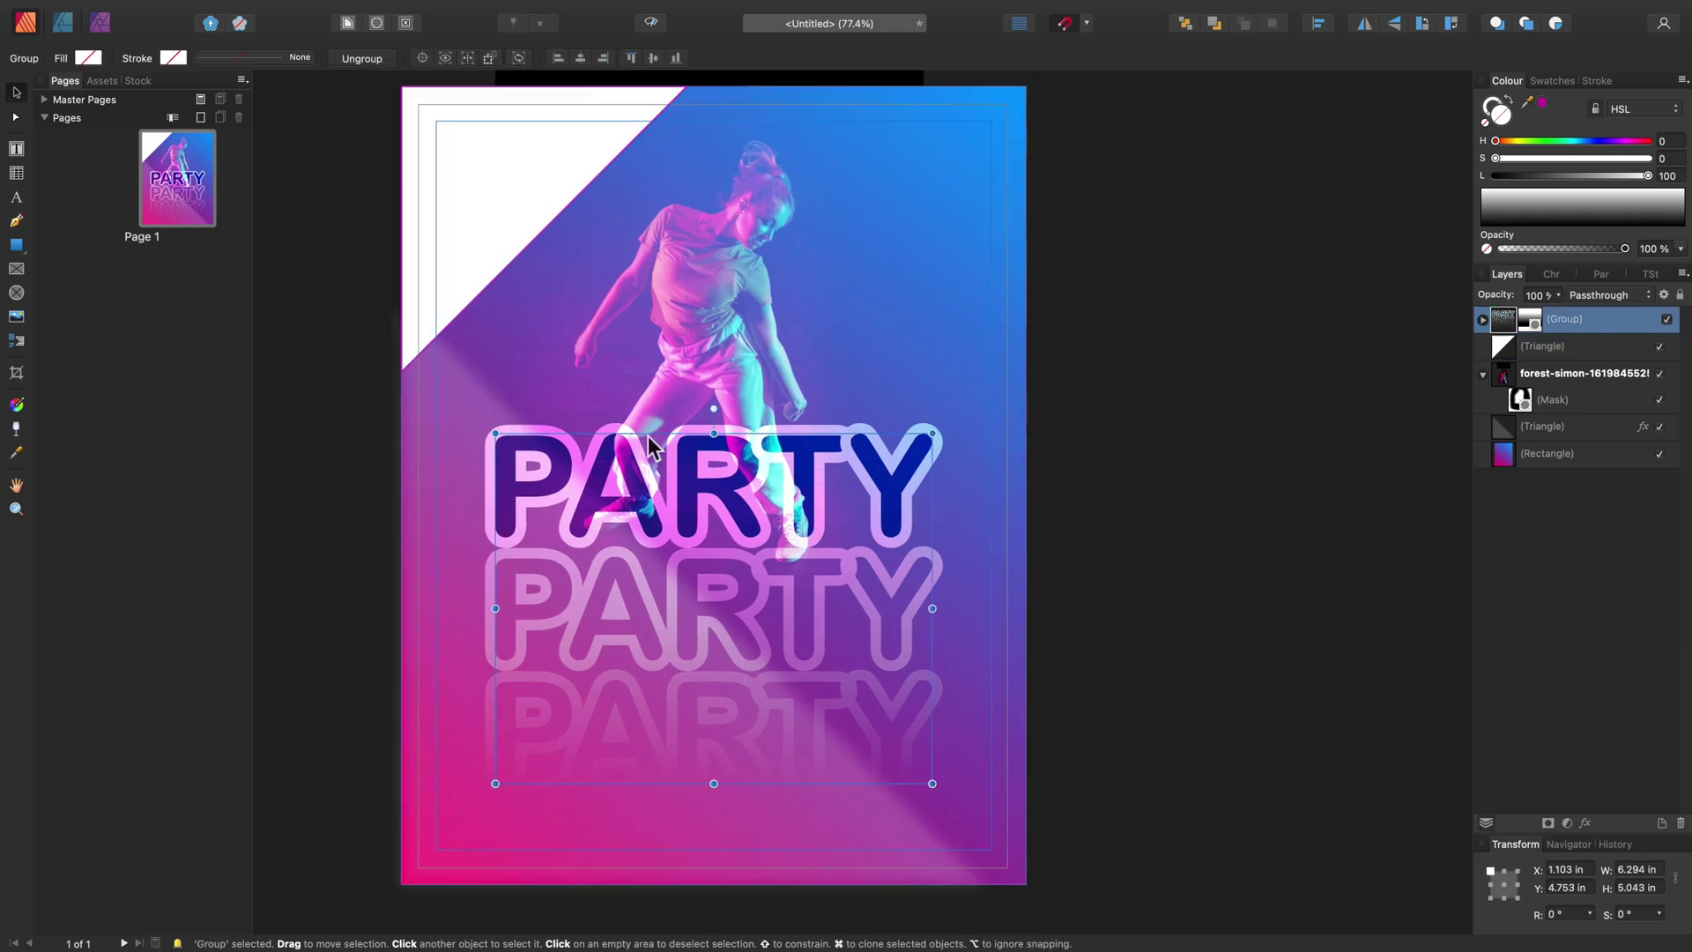
pyautogui.click(18, 198)
pyautogui.click(844, 319)
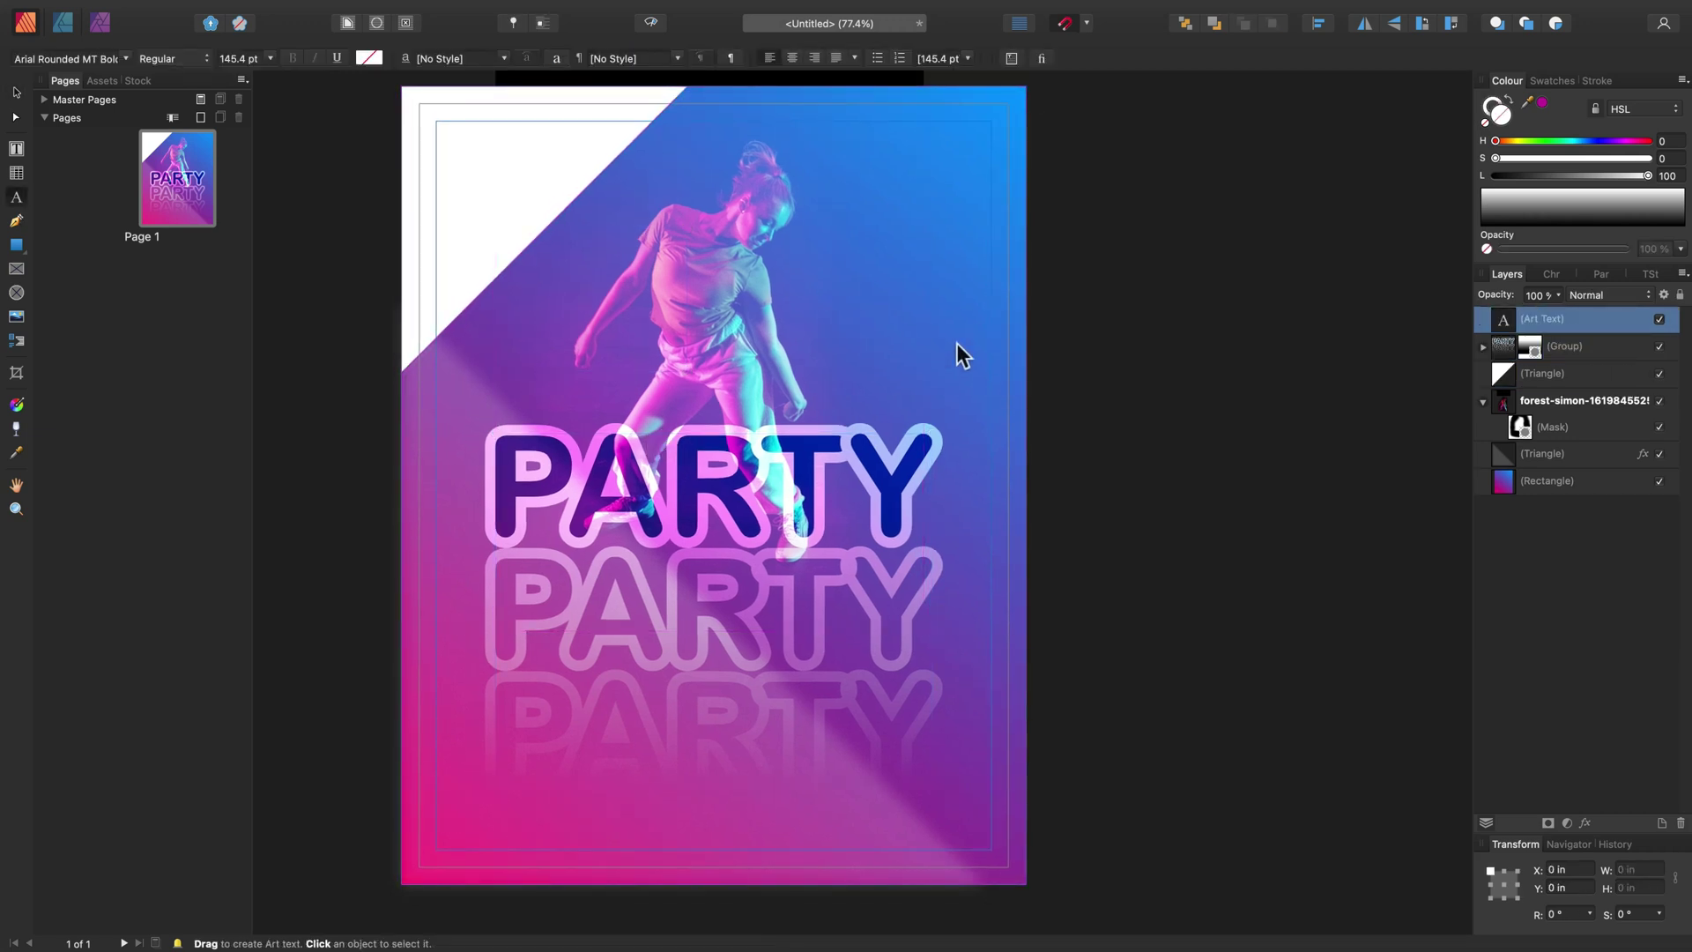
pyautogui.write('8th')
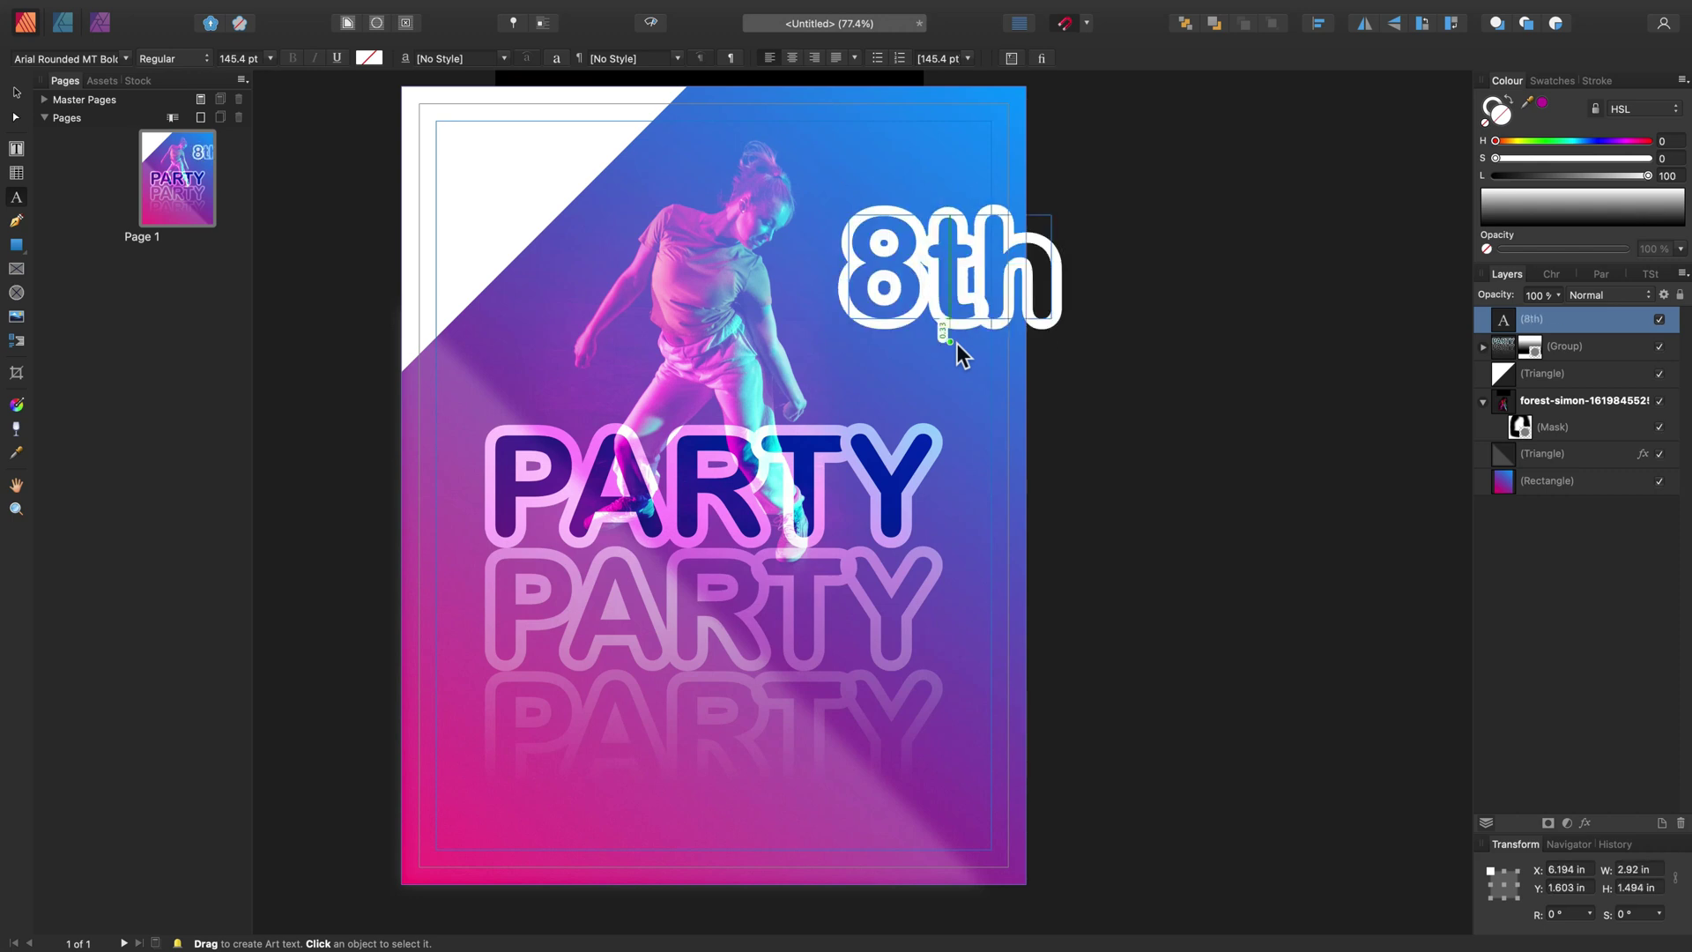
# Add "May" as a second line under "8th" and fill the whole text with the light blue sampled from the poster background
pyautogui.press('Return')
pyautogui.write('May')
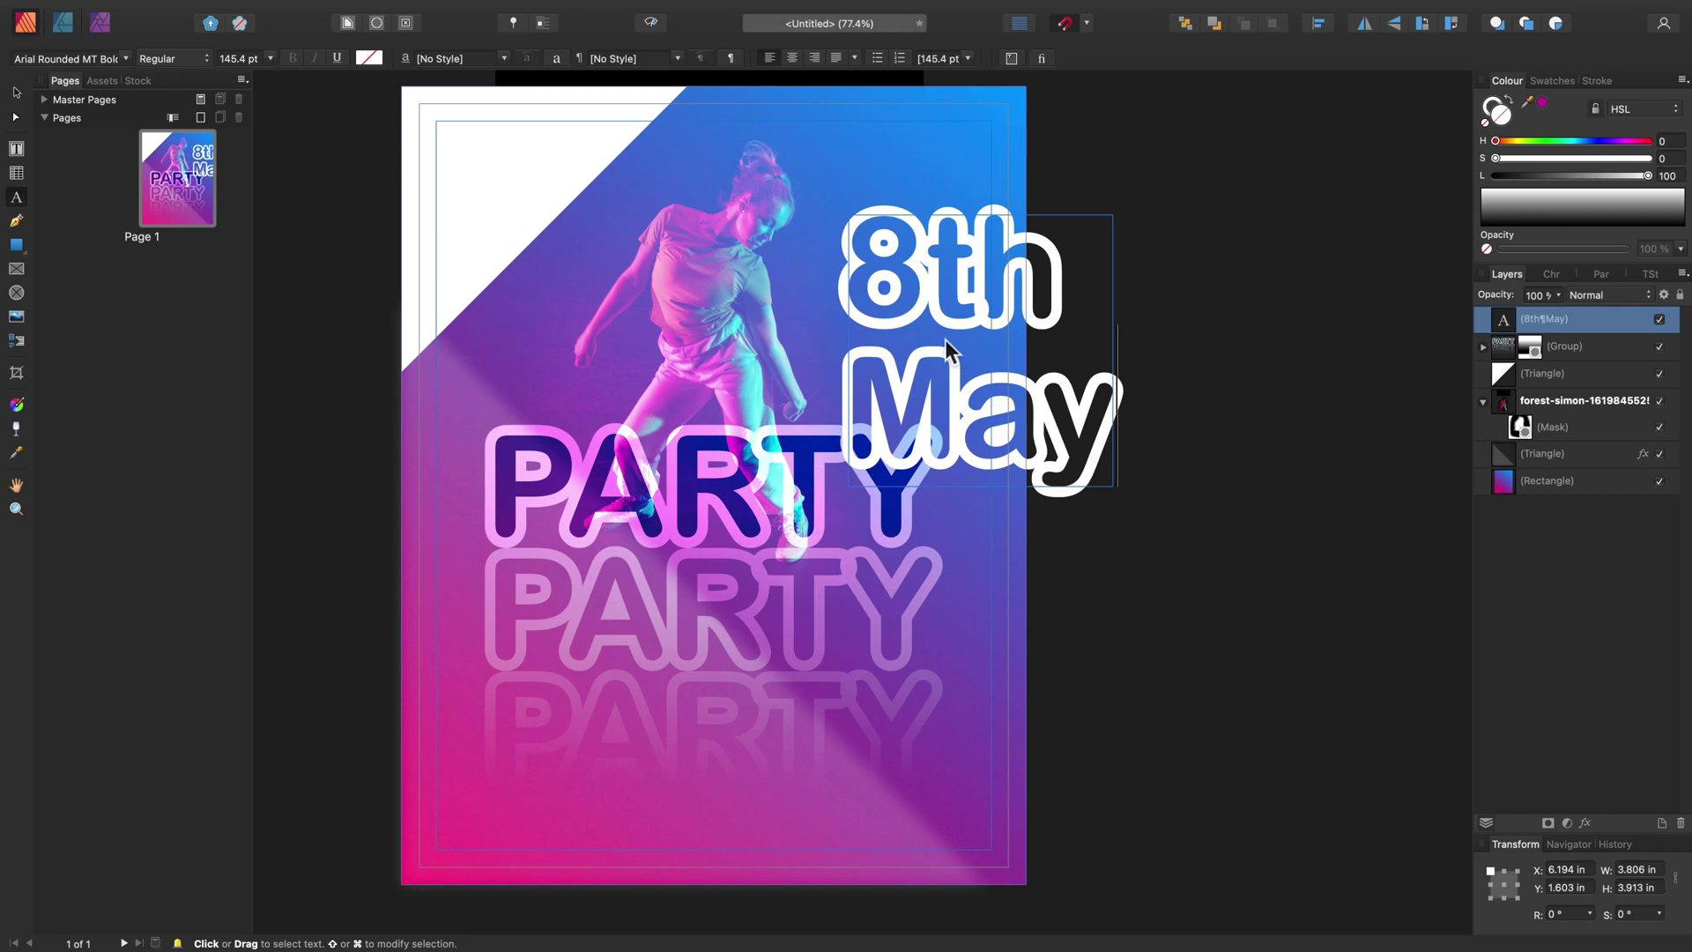
pyautogui.press('super+a')
pyautogui.hscroll(1, 331, 168)
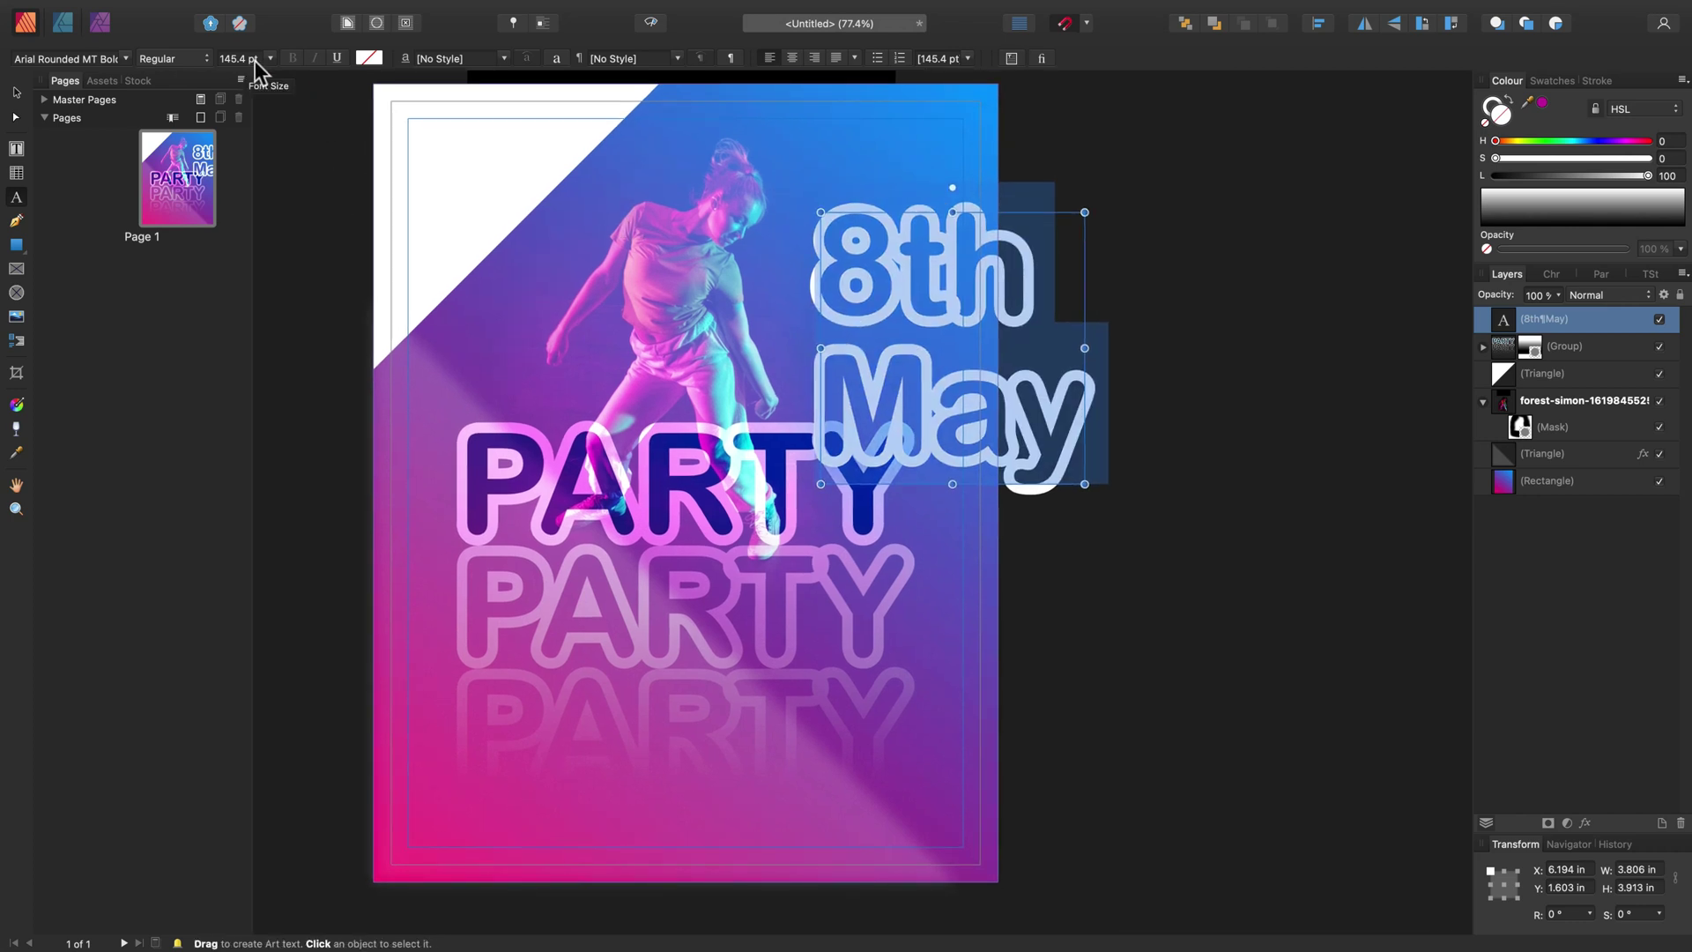
pyautogui.click(1505, 120)
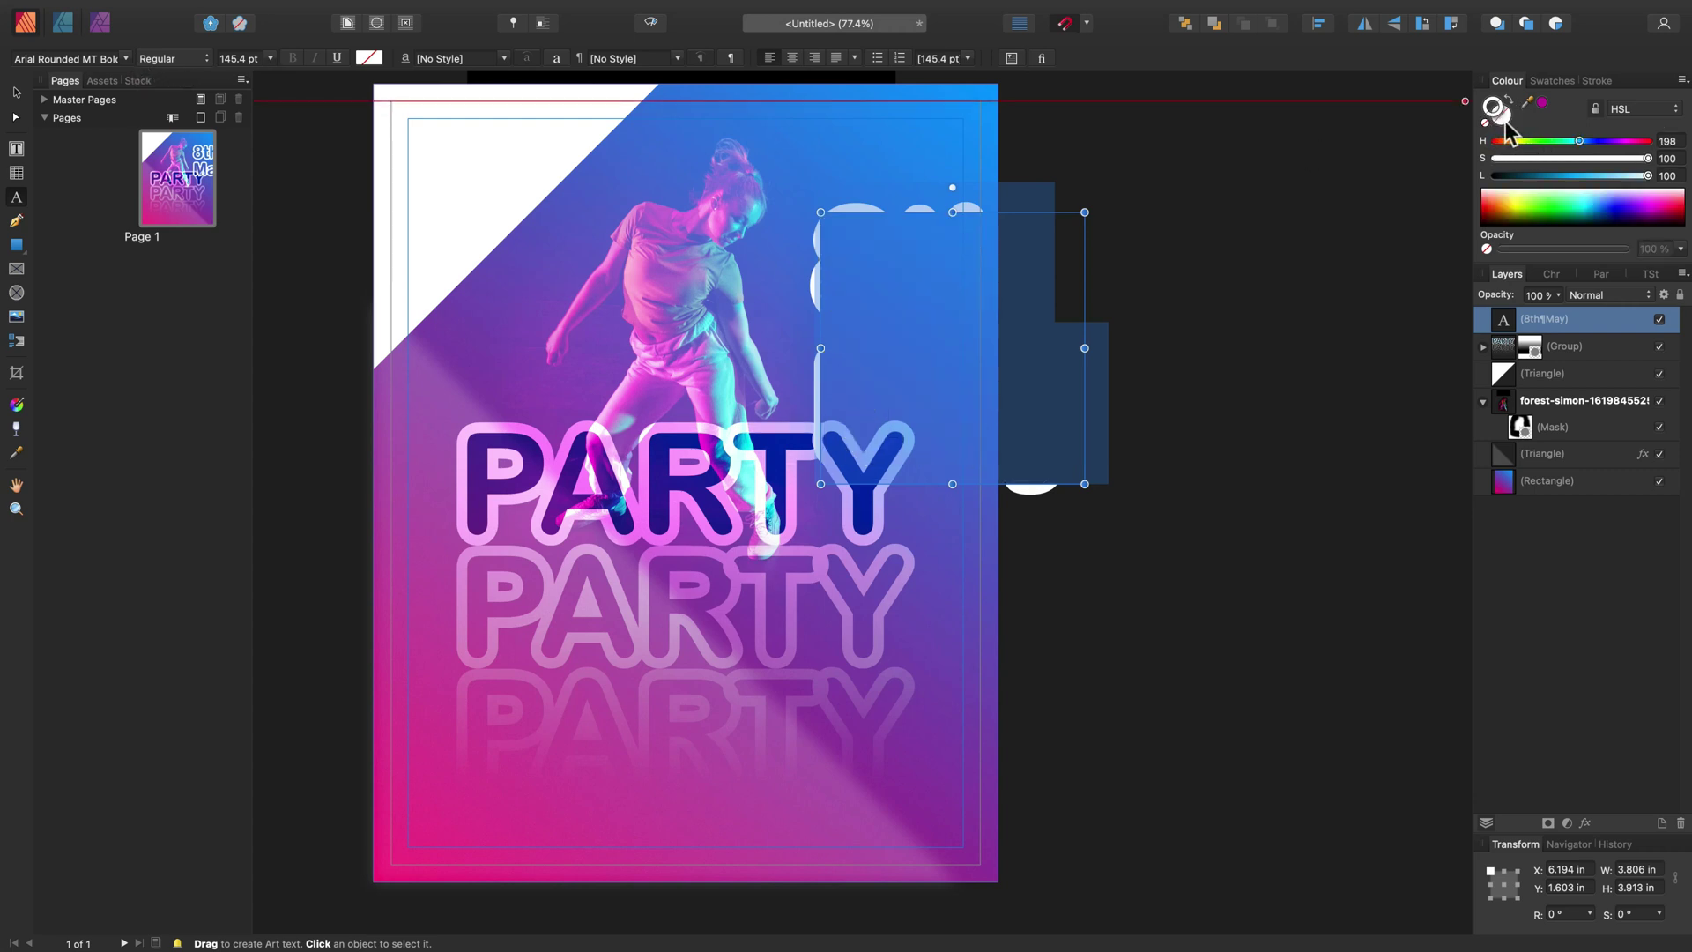
pyautogui.moveTo(1529, 106); pyautogui.dragTo(881, 157)
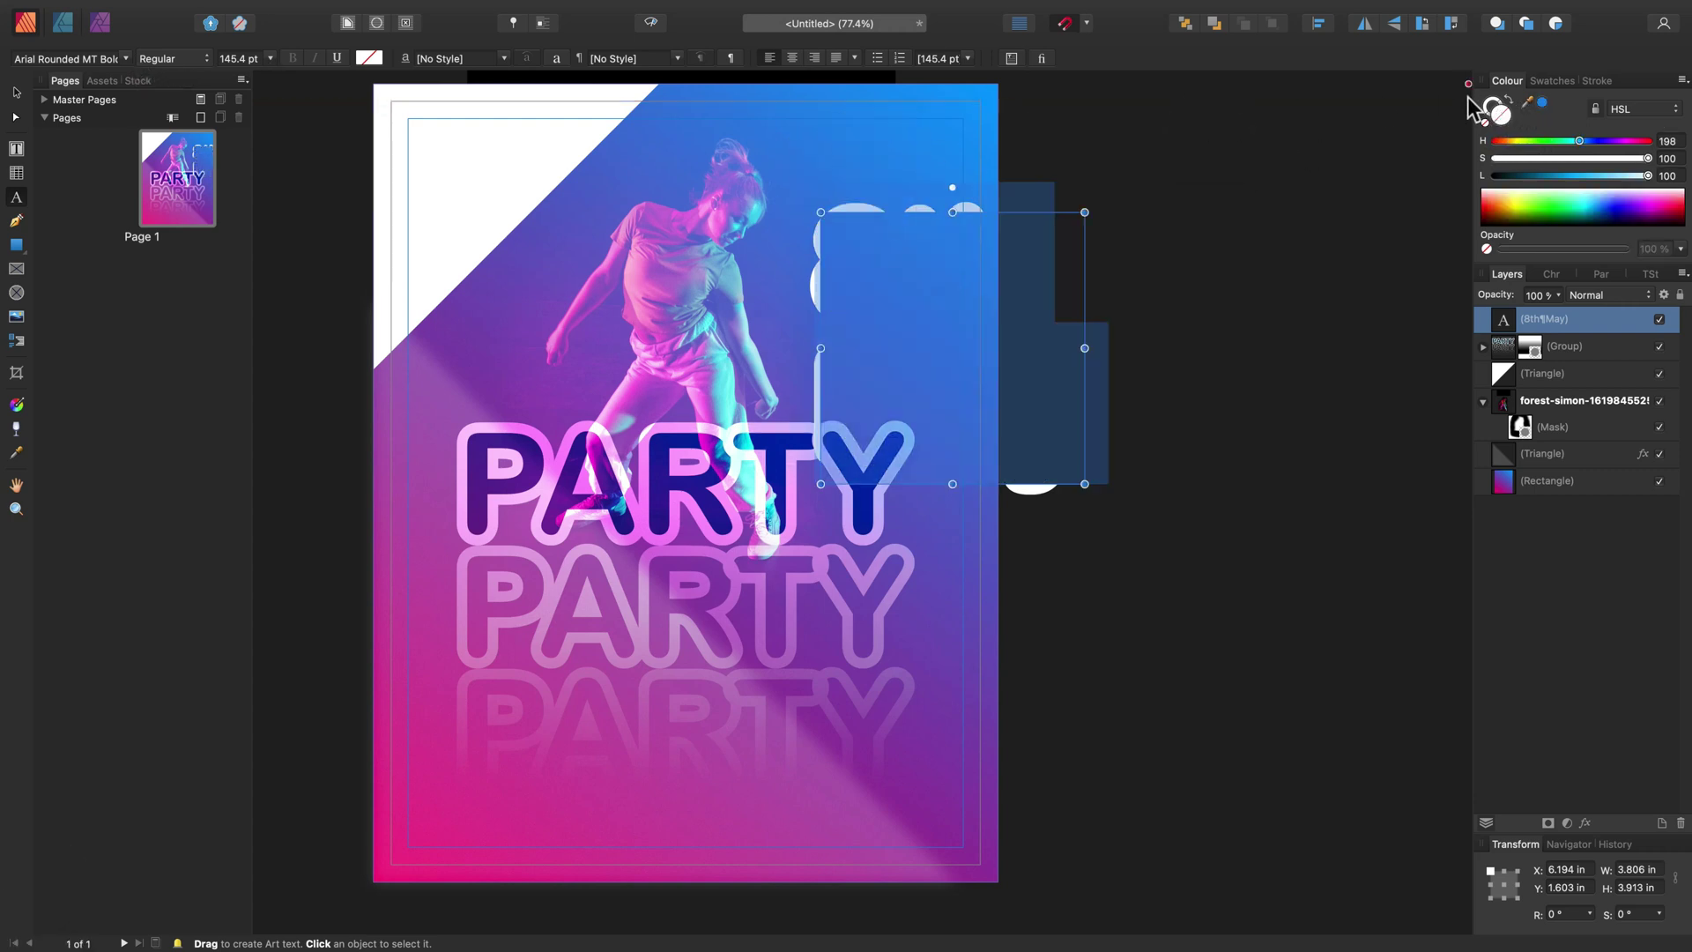
pyautogui.click(1544, 103)
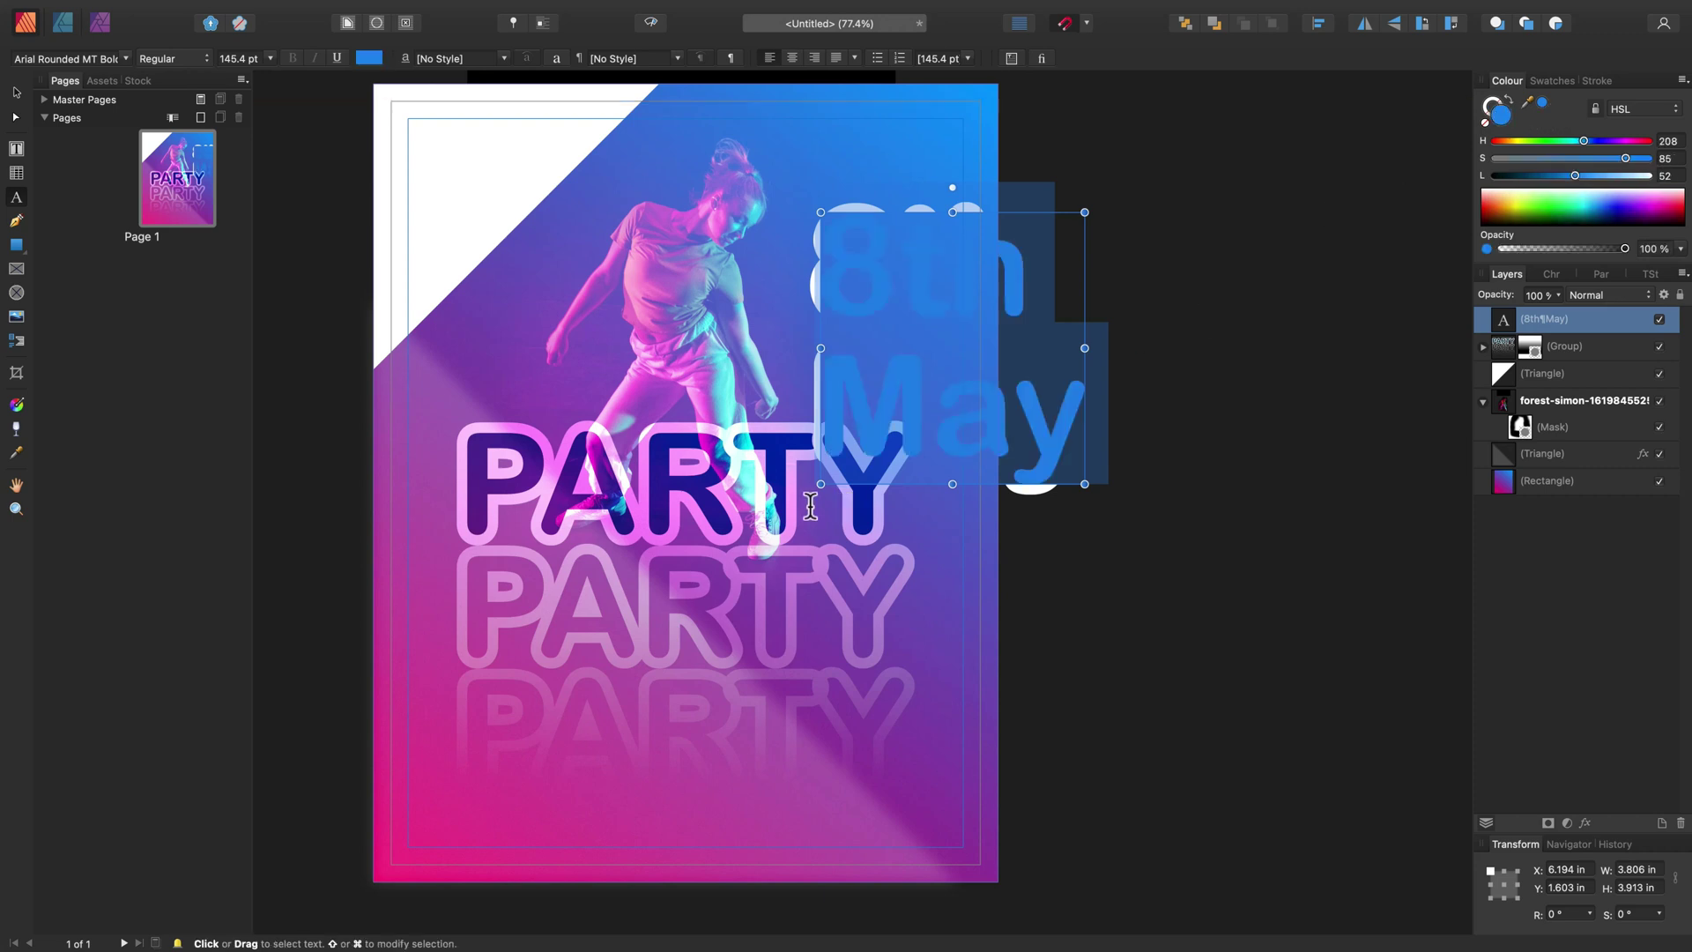
# Set the "May" line of the date text to 96 pt
pyautogui.click(871, 443)
pyautogui.doubleClick(868, 441)
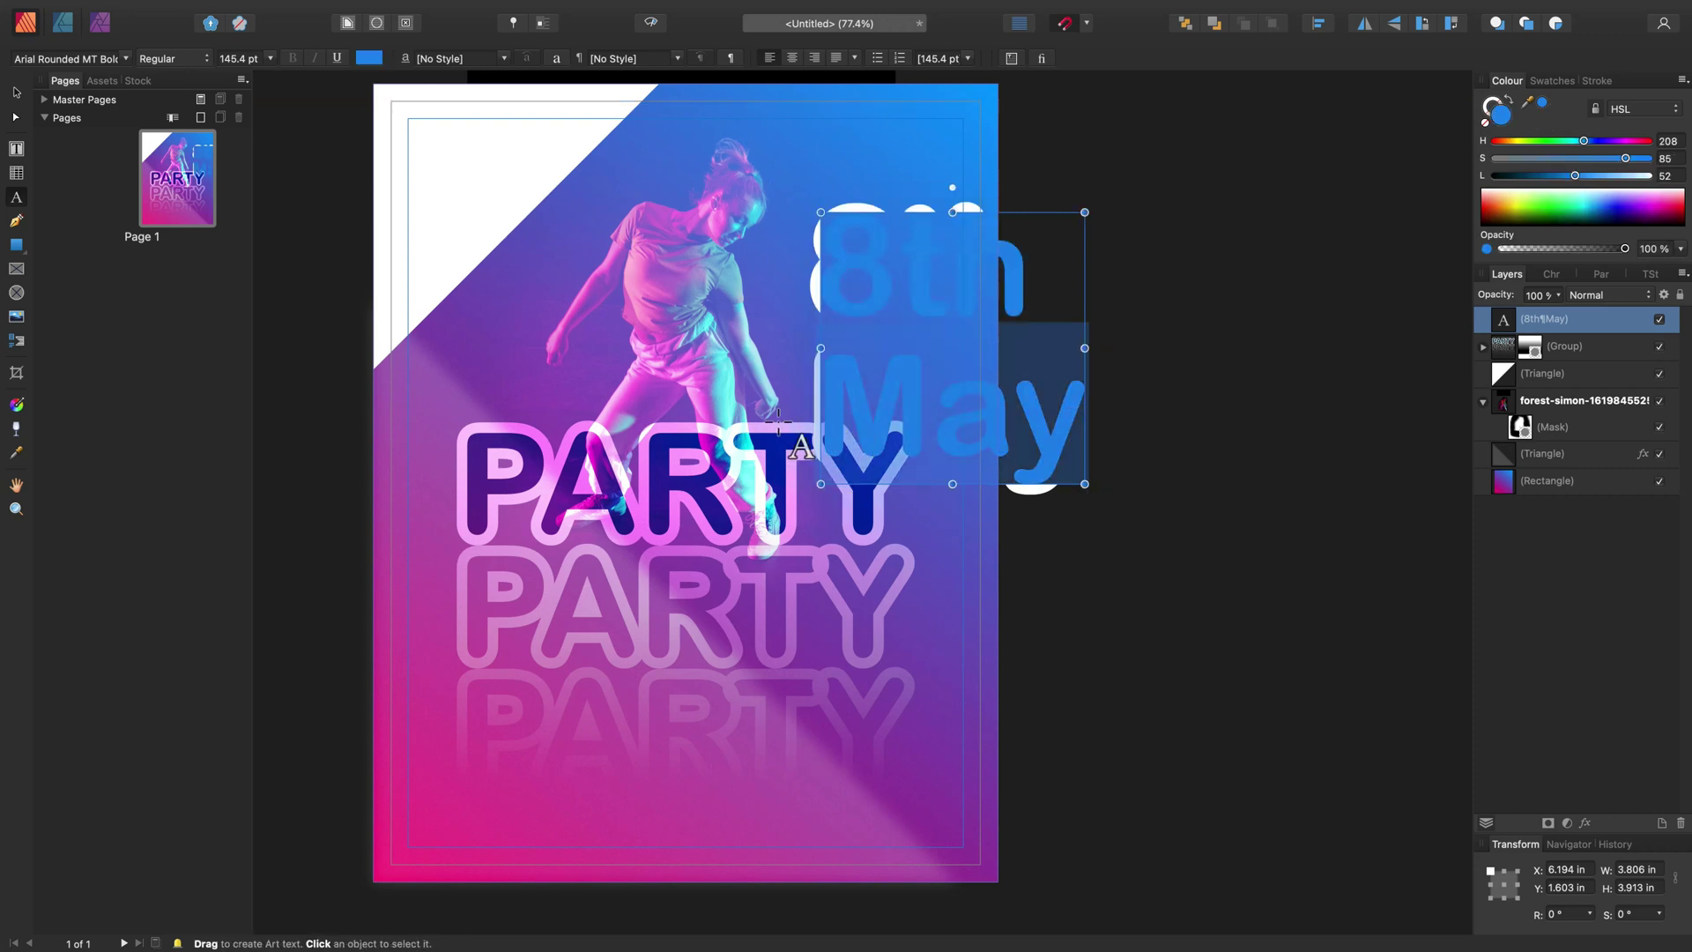
pyautogui.click(256, 59)
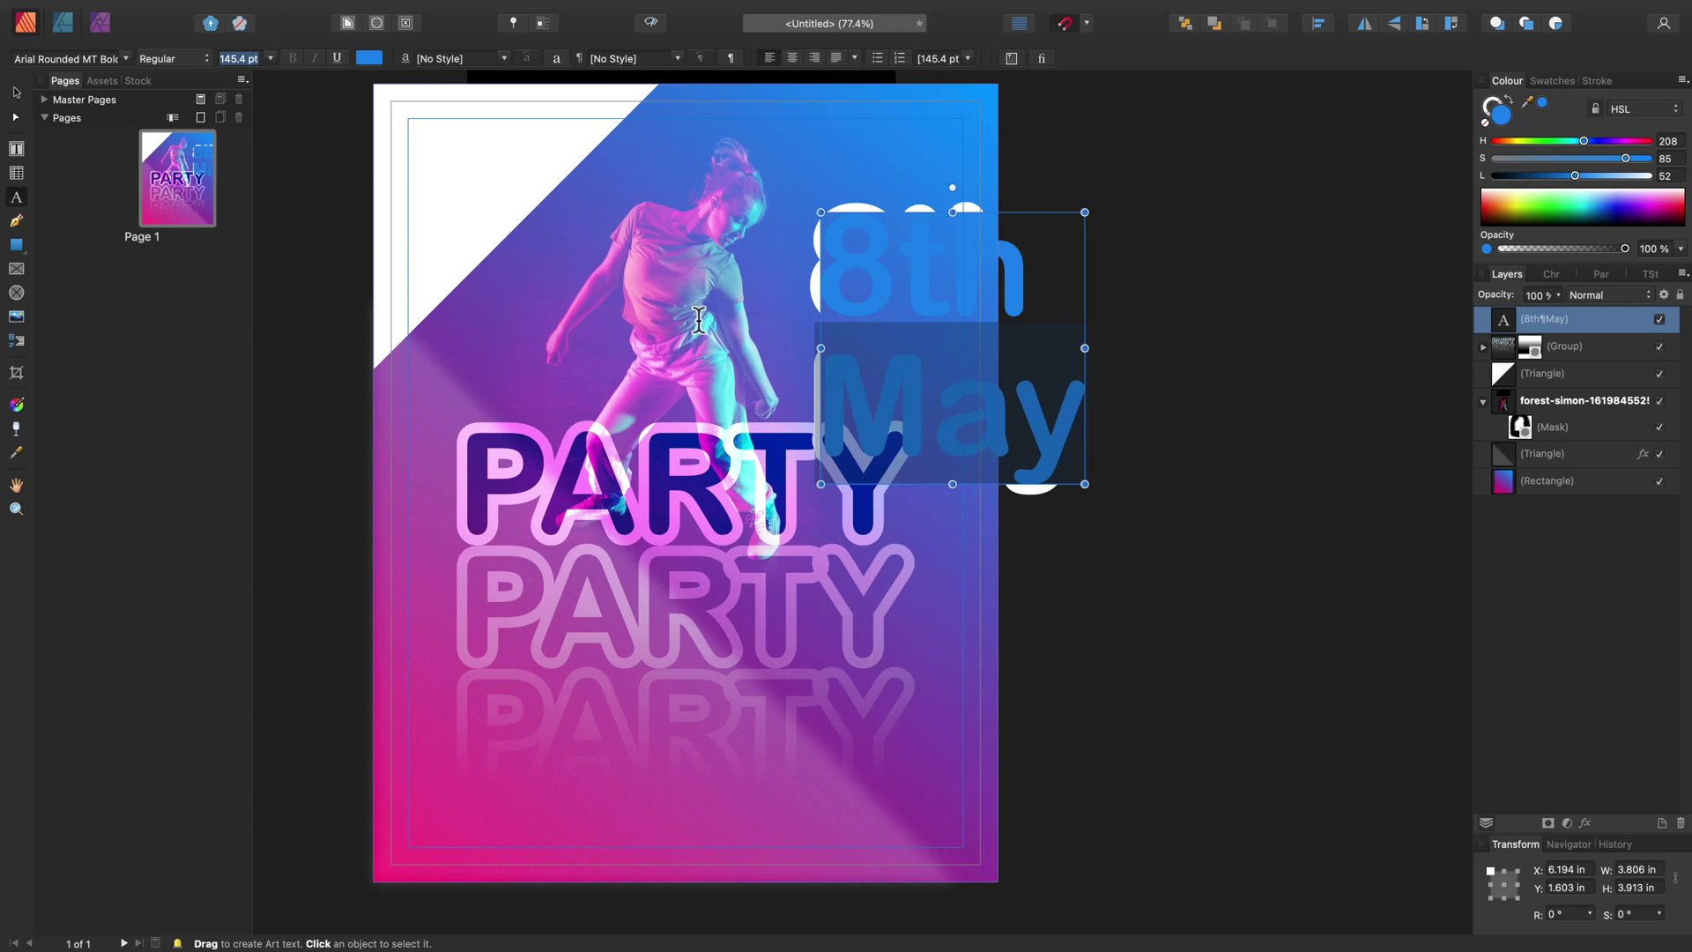
pyautogui.click(271, 58)
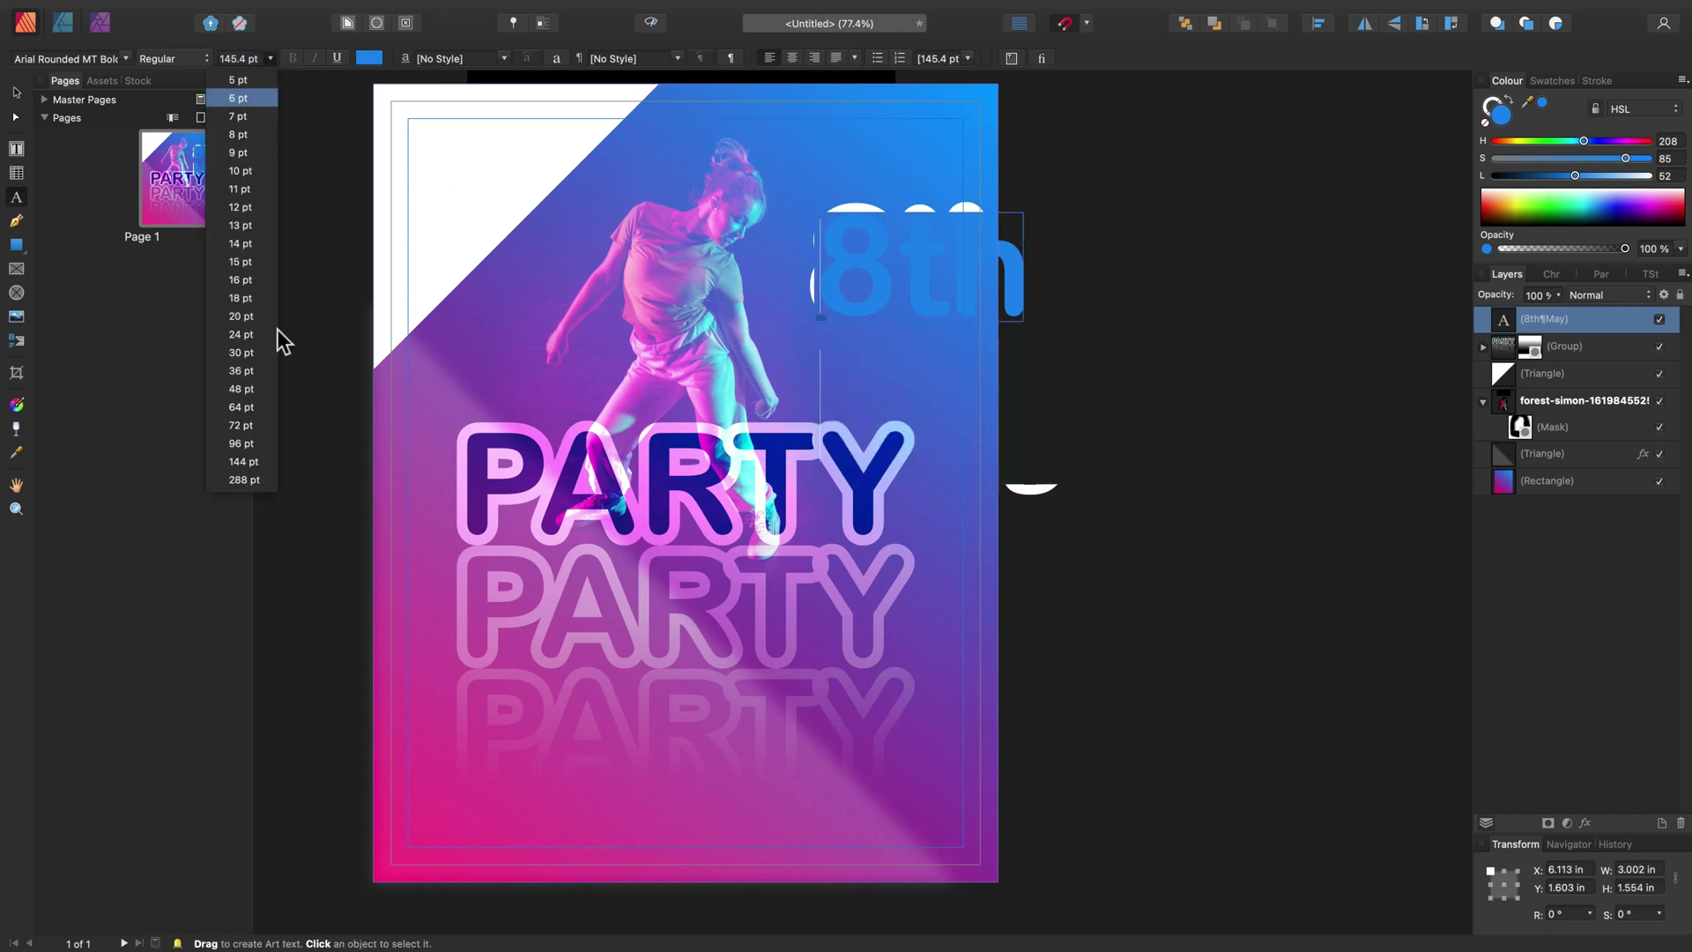
pyautogui.click(255, 445)
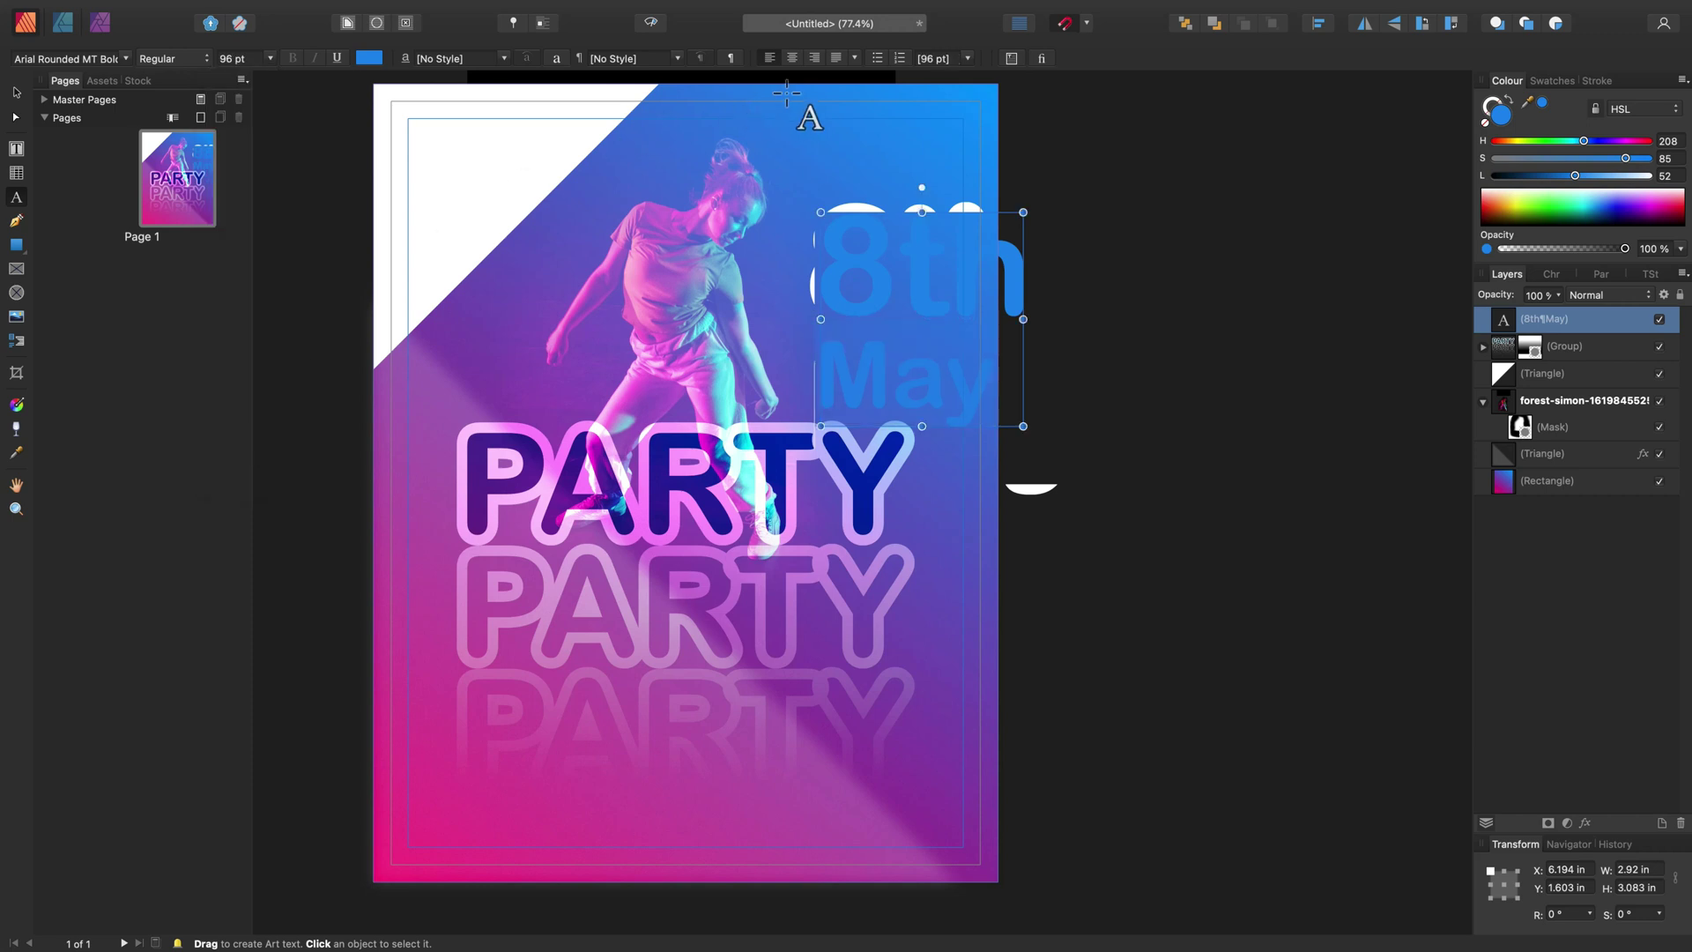
# Move the date text into the white corner triangle, scale it down to about 1.56 in wide and rotate it 45°
pyautogui.click(16, 91)
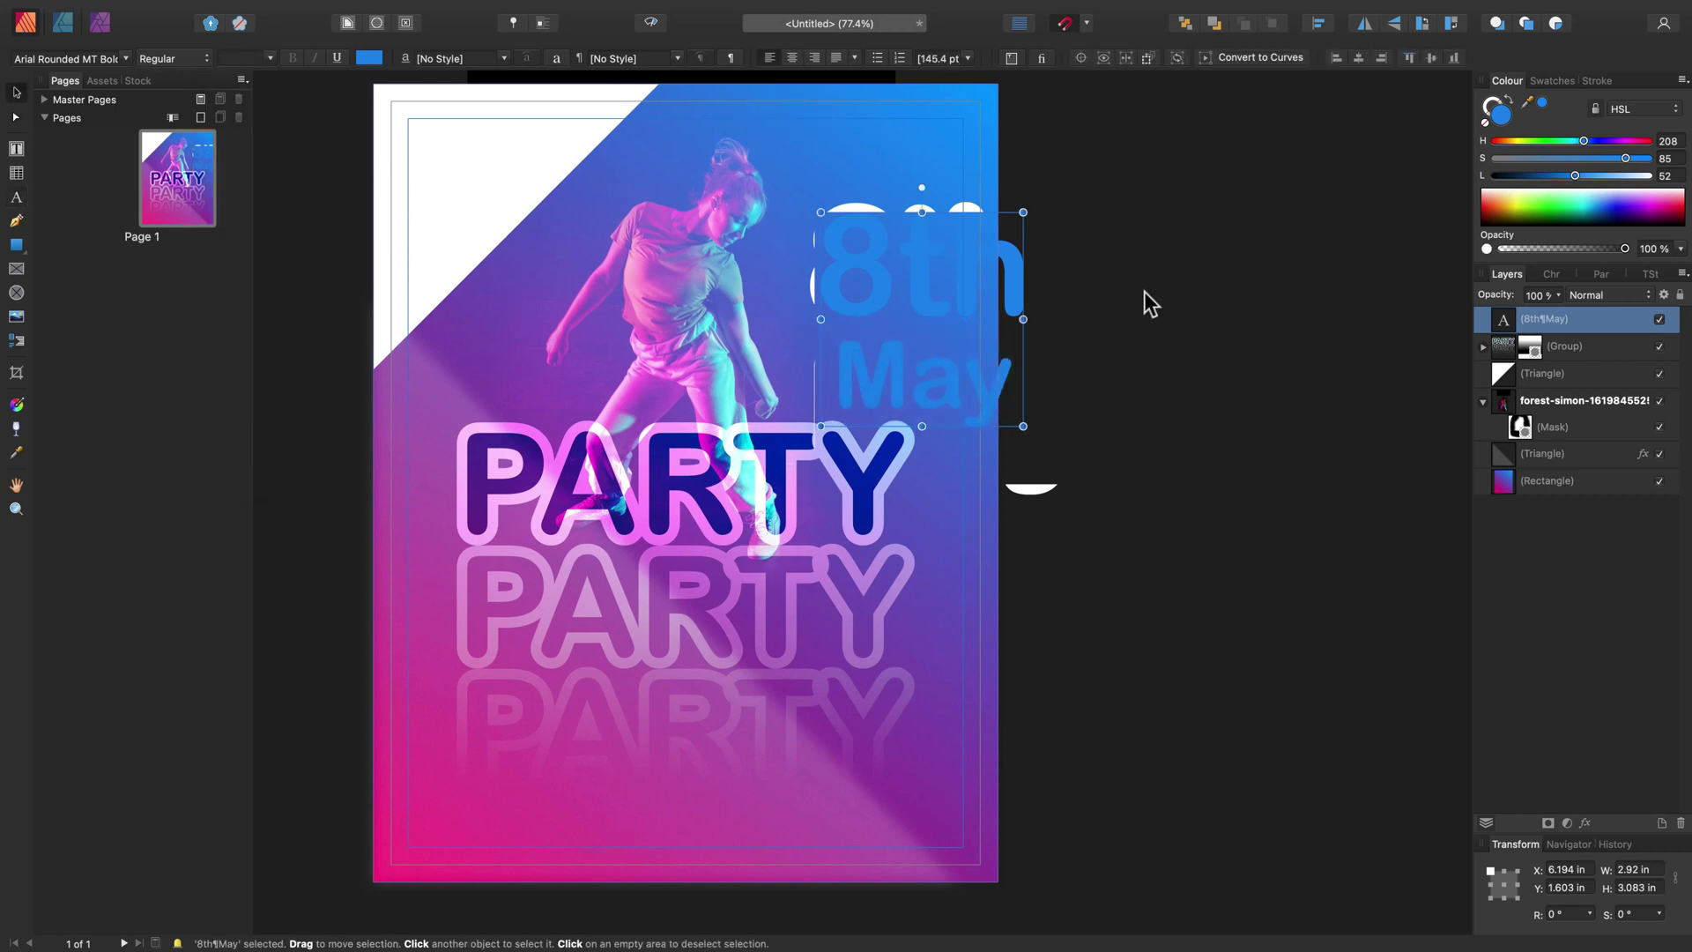
pyautogui.moveTo(923, 263); pyautogui.dragTo(588, 192)
pyautogui.moveTo(610, 332); pyautogui.dragTo(522, 250)
pyautogui.moveTo(462, 94); pyautogui.dragTo(405, 117)
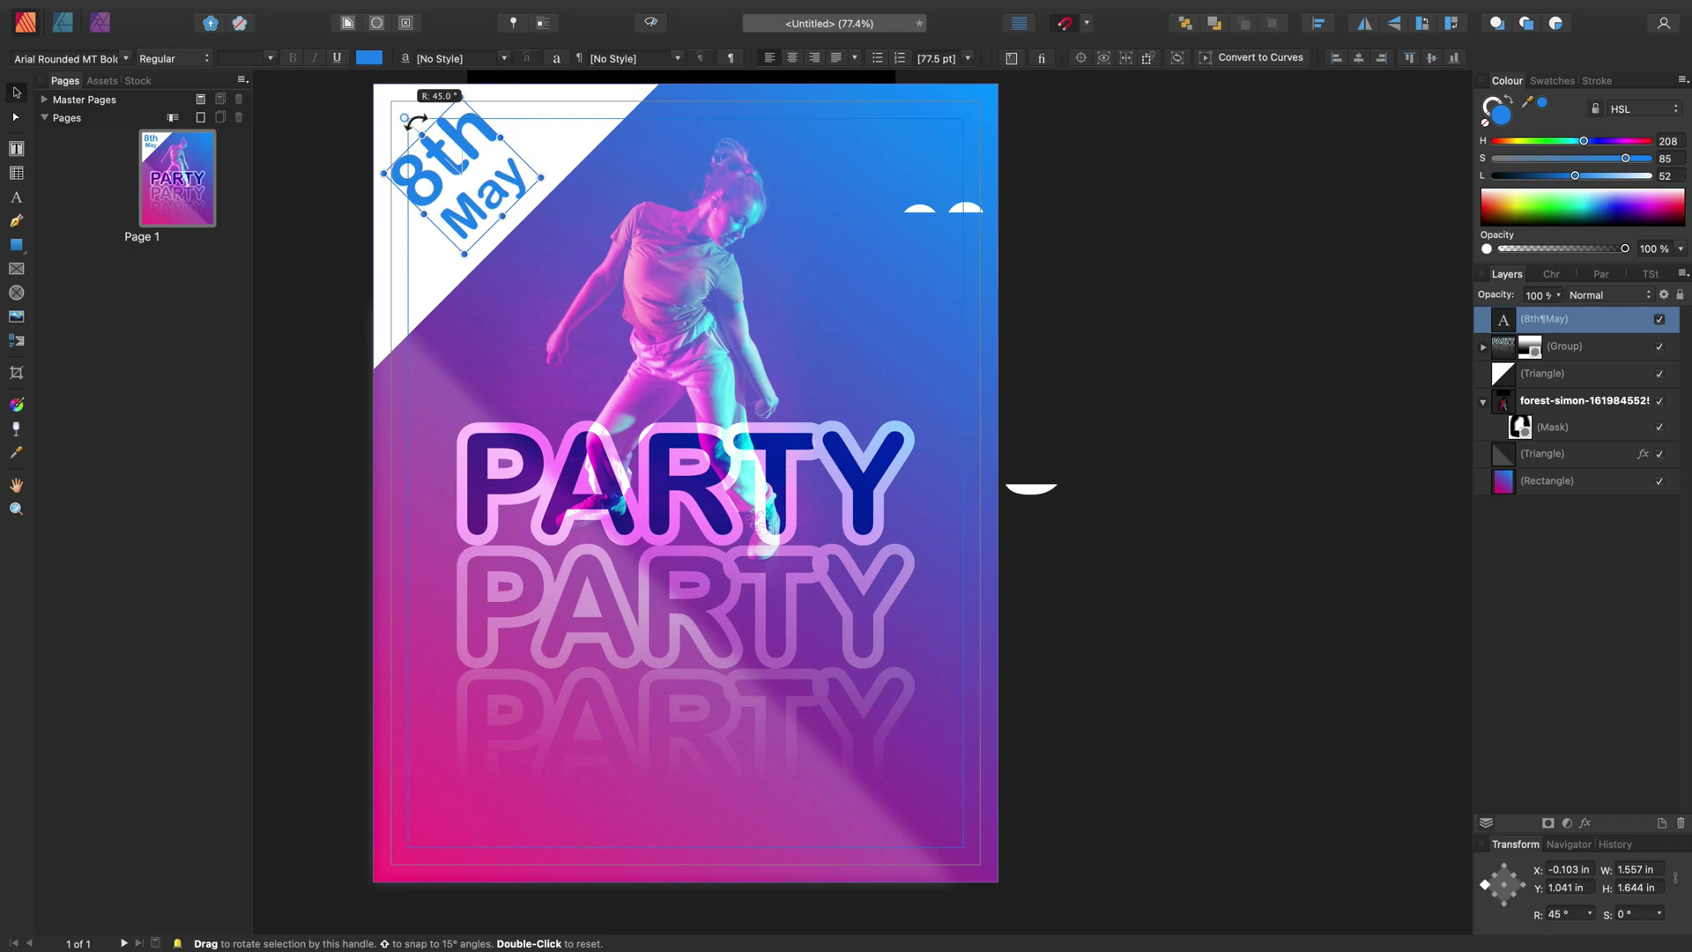
pyautogui.moveTo(469, 194); pyautogui.dragTo(491, 201)
# Enlarge the white corner triangle slightly and shift the dancer photo a little to the right, away from it
pyautogui.click(599, 141)
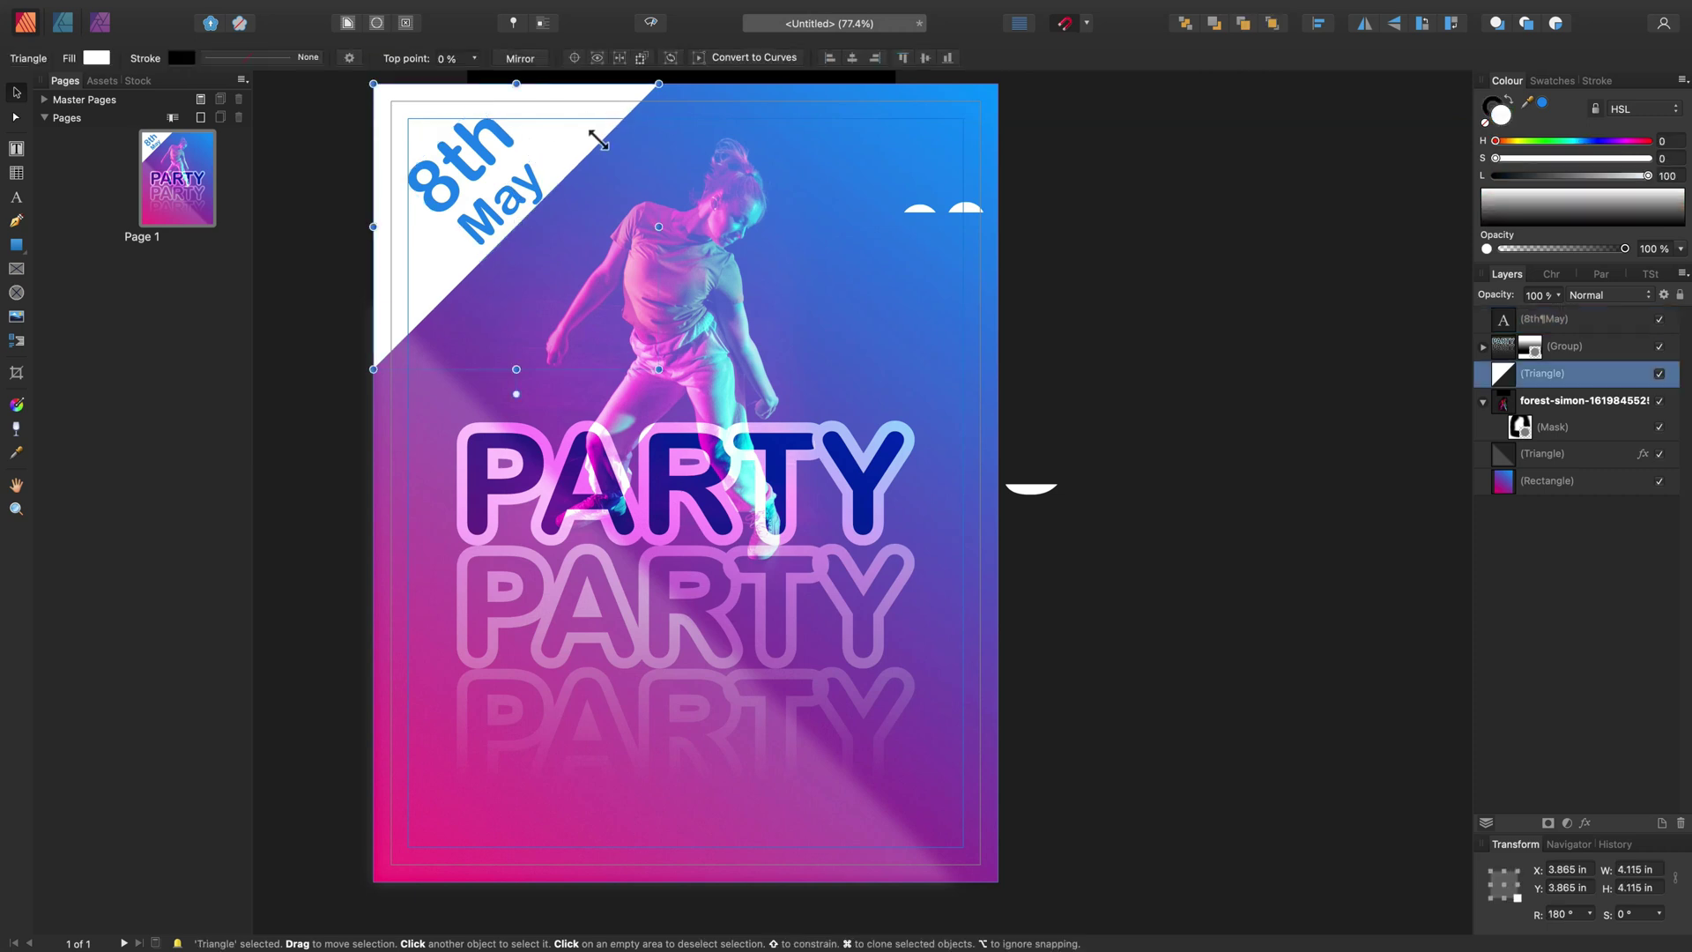
pyautogui.moveTo(677, 379); pyautogui.dragTo(689, 391)
pyautogui.click(746, 293)
pyautogui.moveTo(703, 307); pyautogui.dragTo(726, 309)
pyautogui.click(1218, 389)
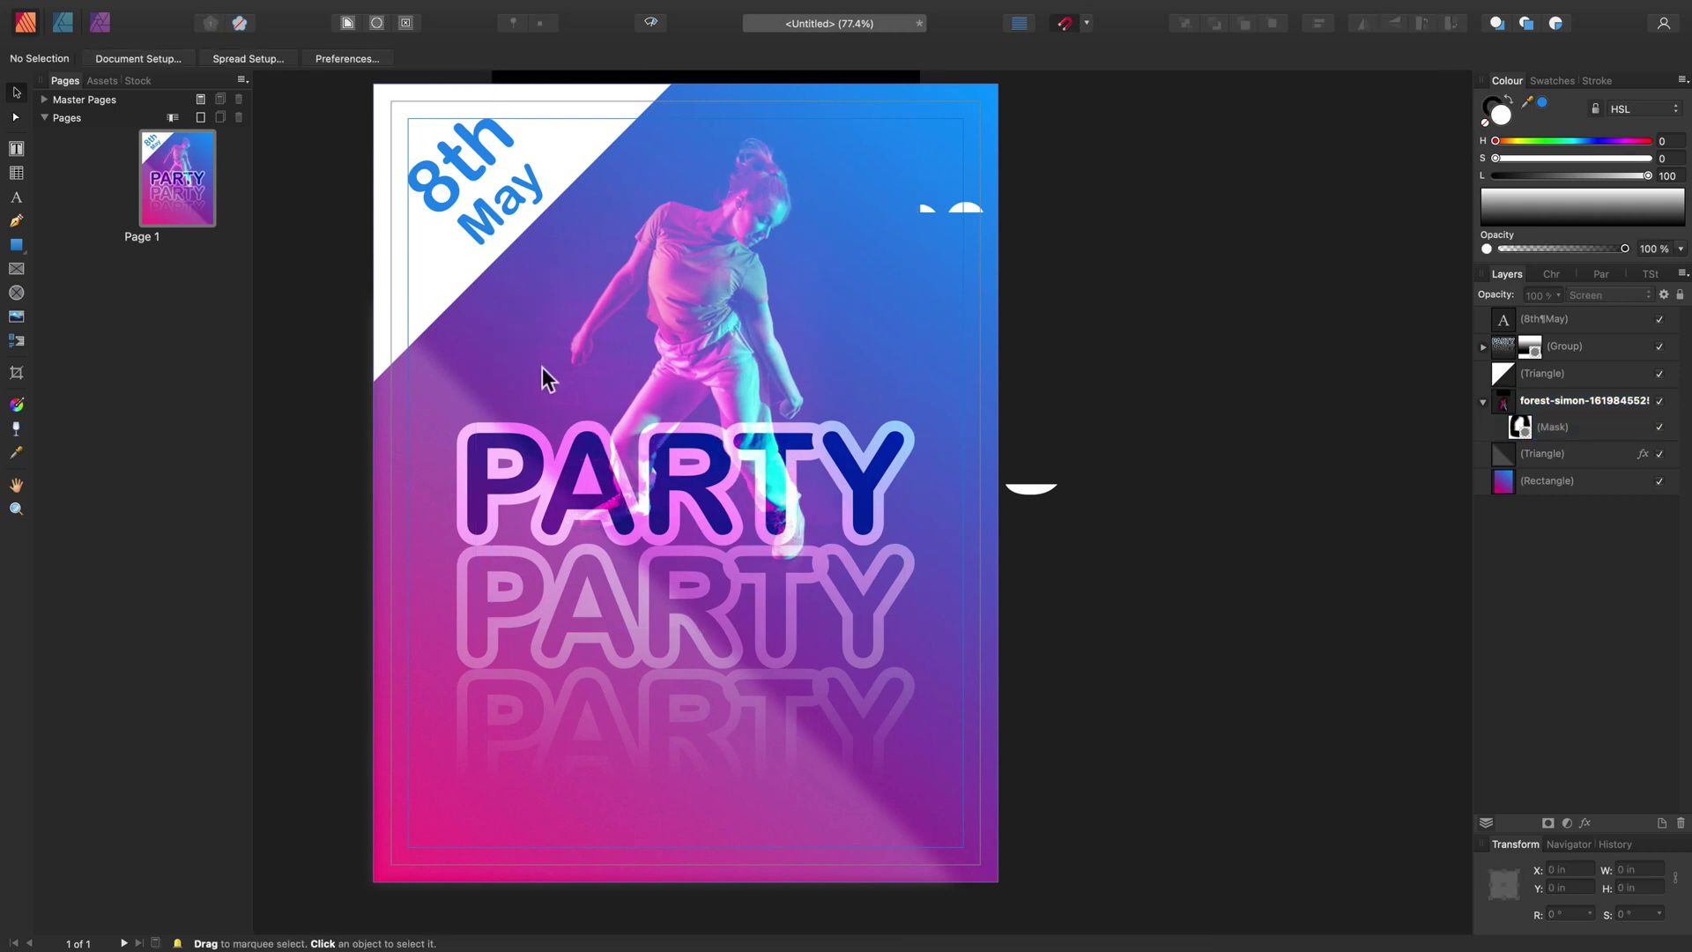
# Recolour the date text with the dark blue sampled from the first PARTY line
pyautogui.click(480, 198)
pyautogui.moveTo(1532, 109); pyautogui.dragTo(877, 493)
pyautogui.click(1547, 104)
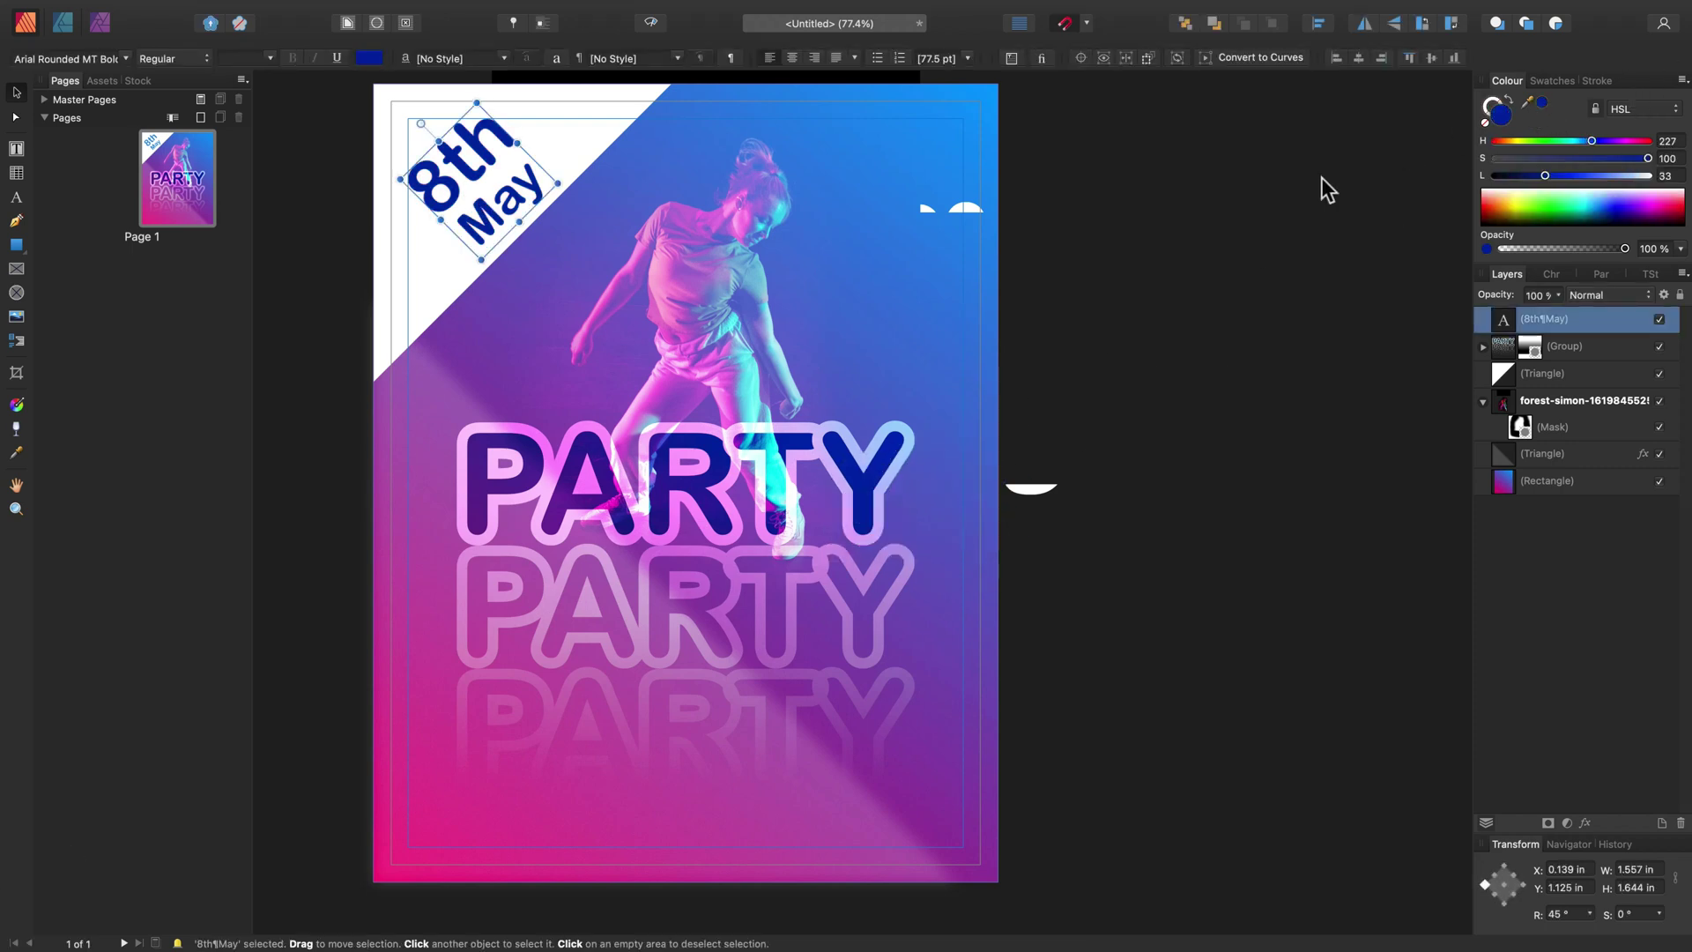
pyautogui.click(1188, 317)
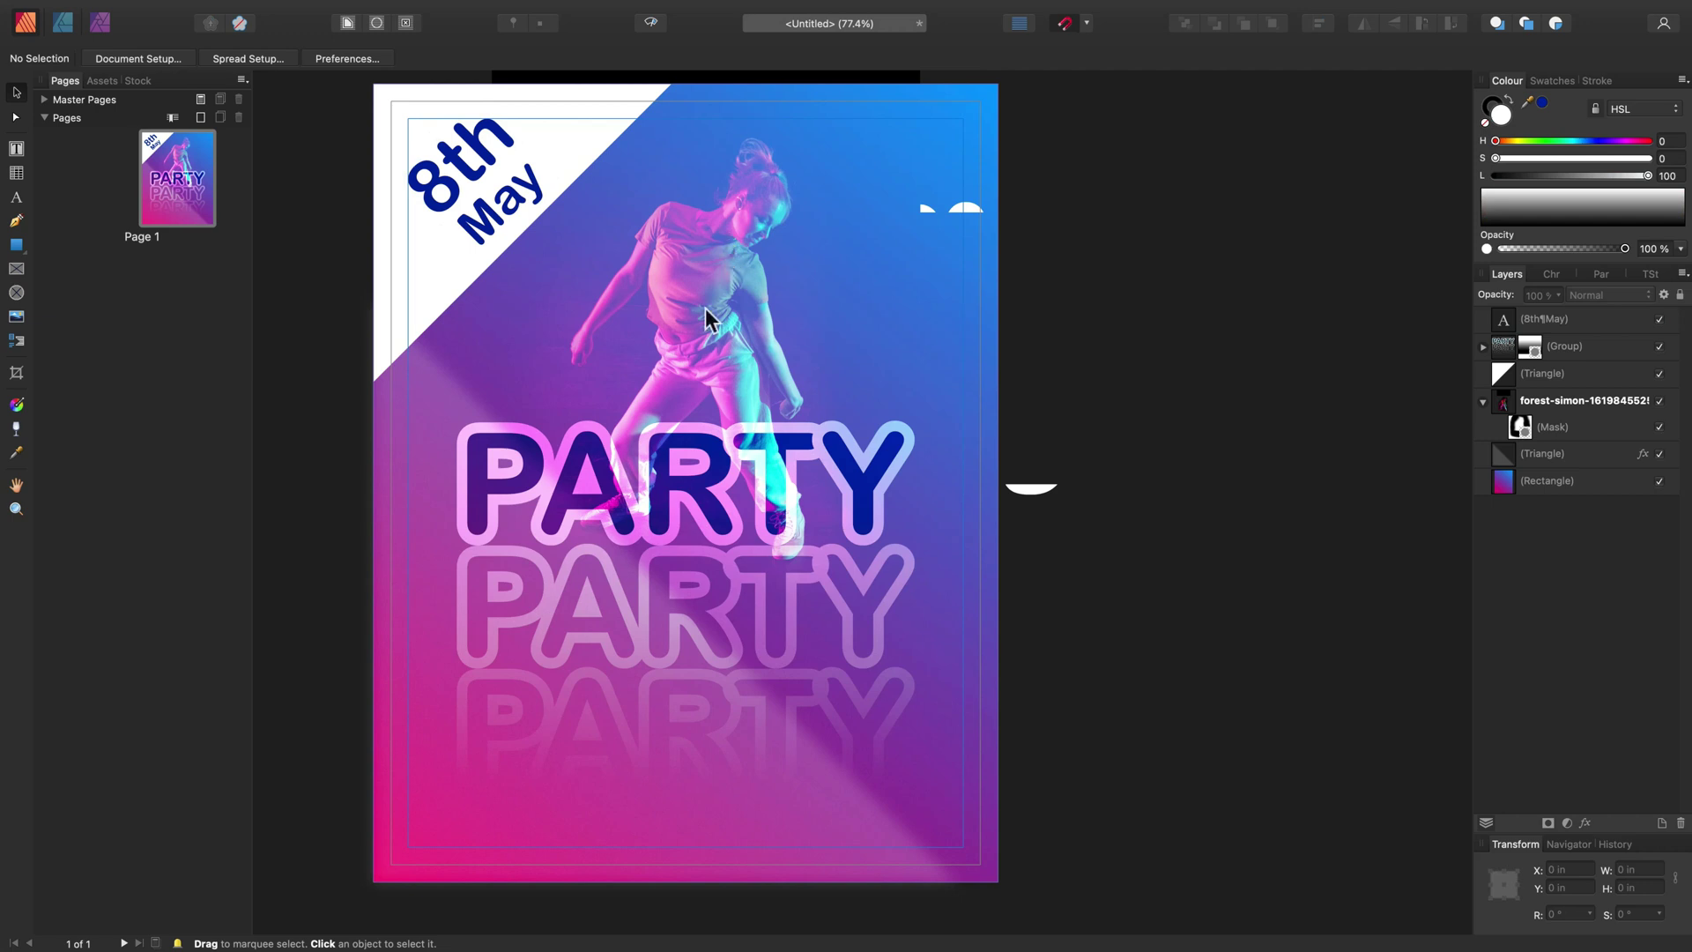
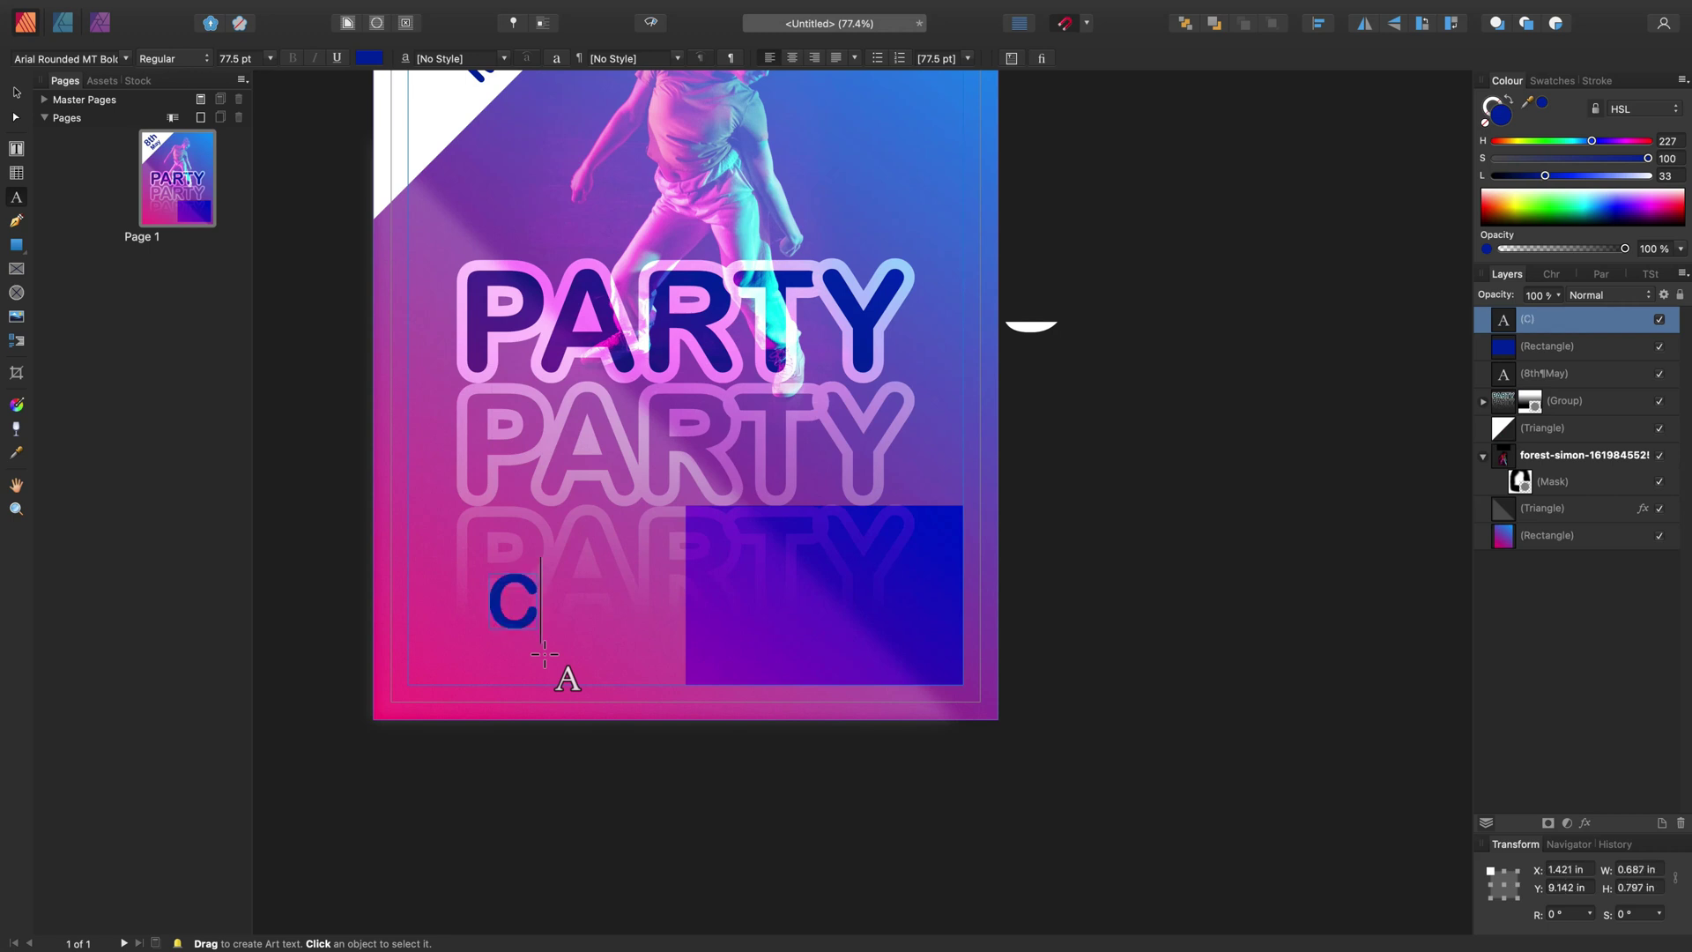
# Complete the art text as "Club Name" and raise its fill luminosity to 100 so it is white
pyautogui.write('Name')
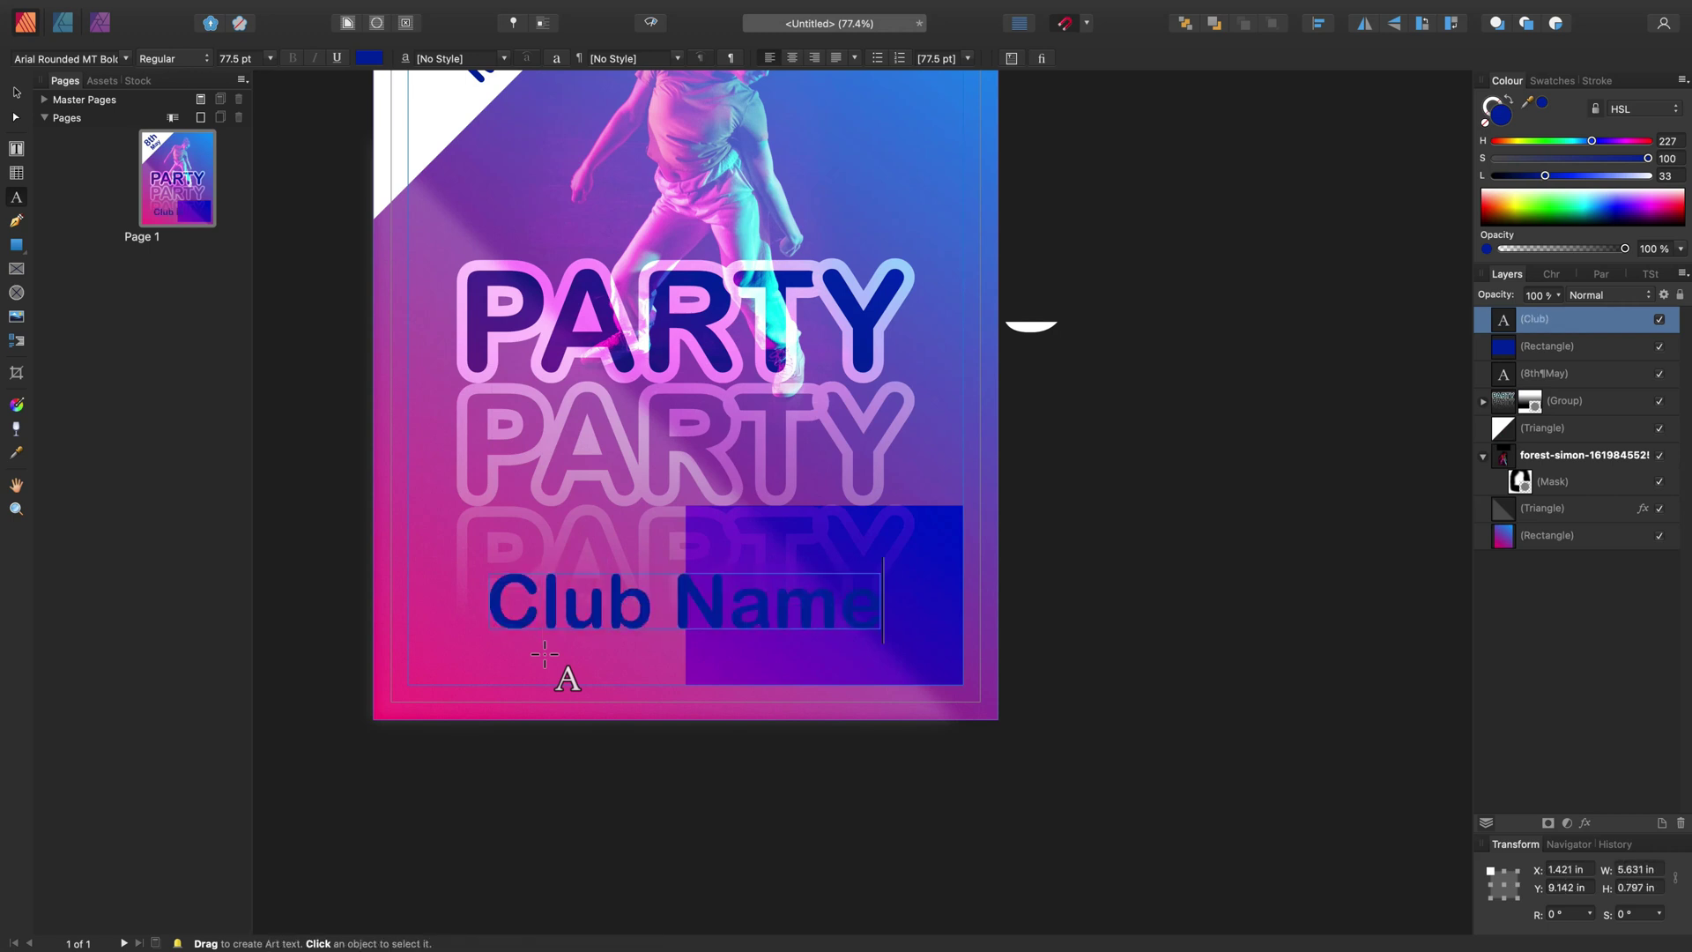
pyautogui.press('Escape')
pyautogui.click(16, 93)
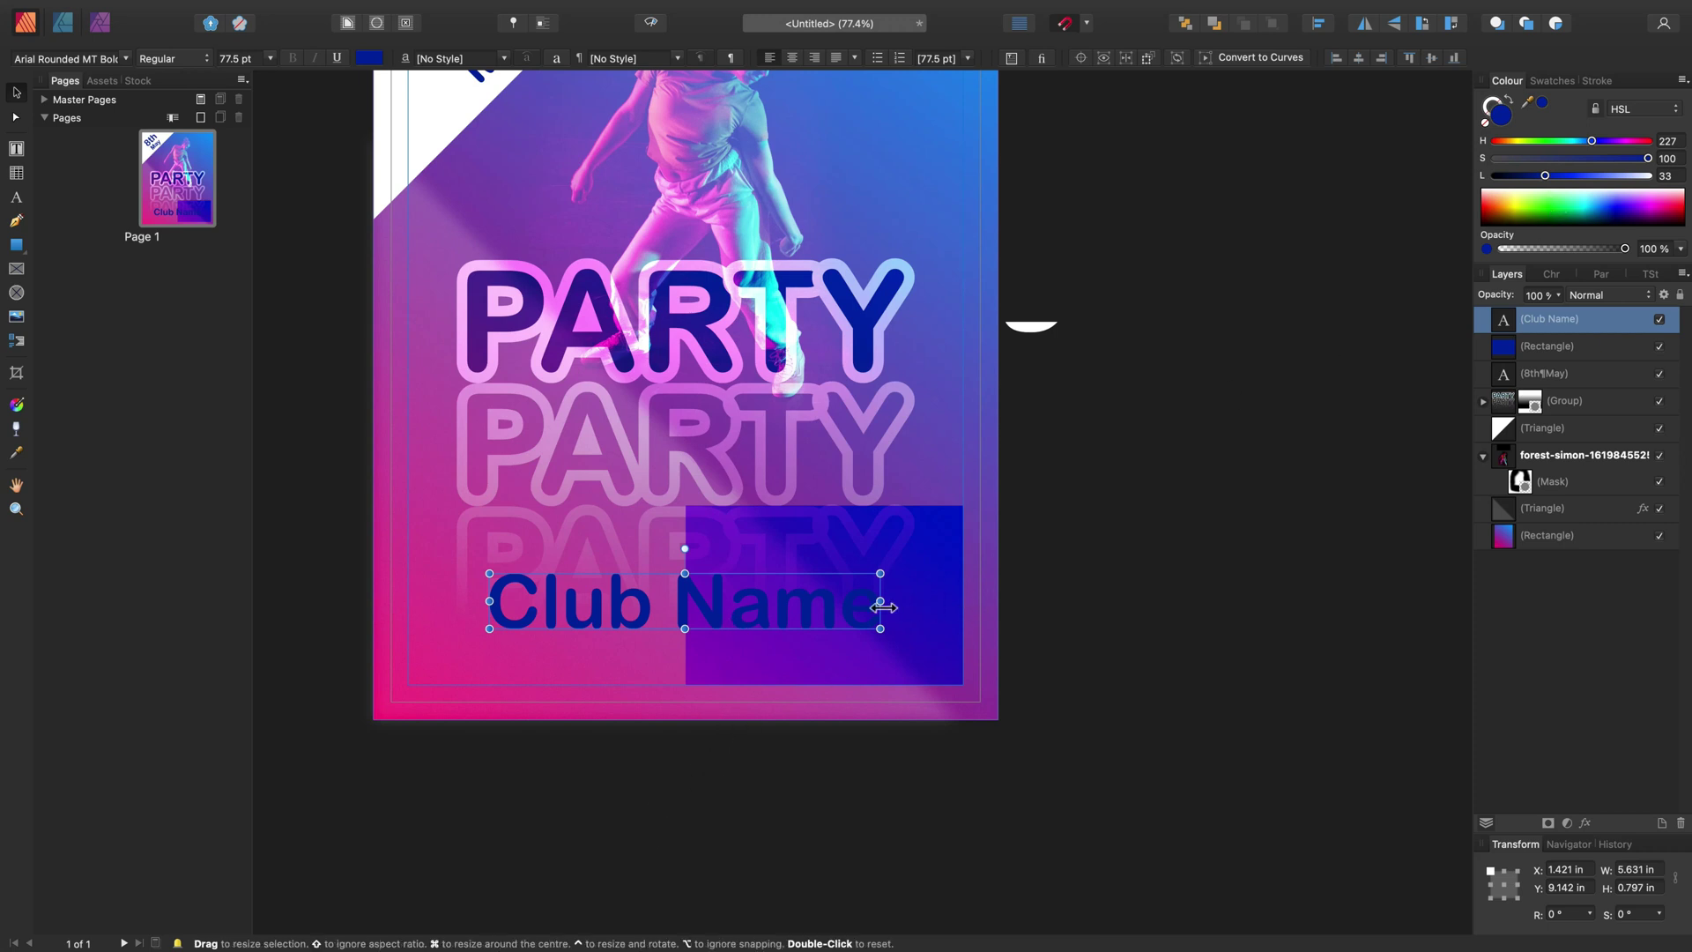
pyautogui.doubleClick(592, 611)
pyautogui.press('super+a')
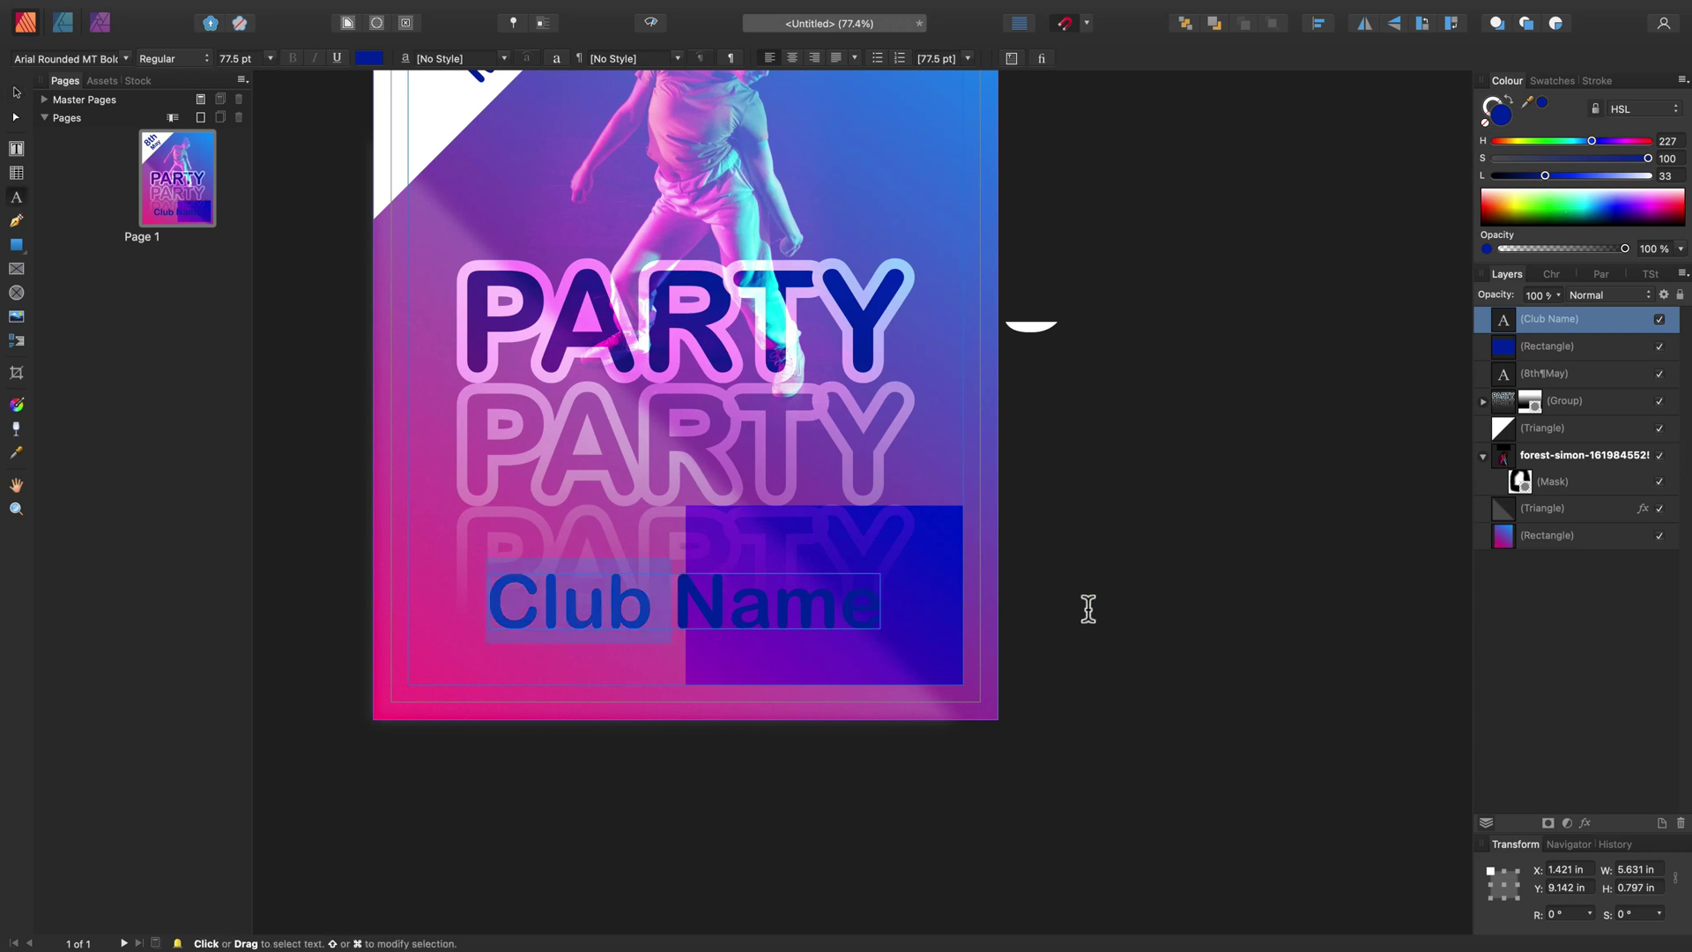
pyautogui.moveTo(1584, 180); pyautogui.dragTo(1650, 176)
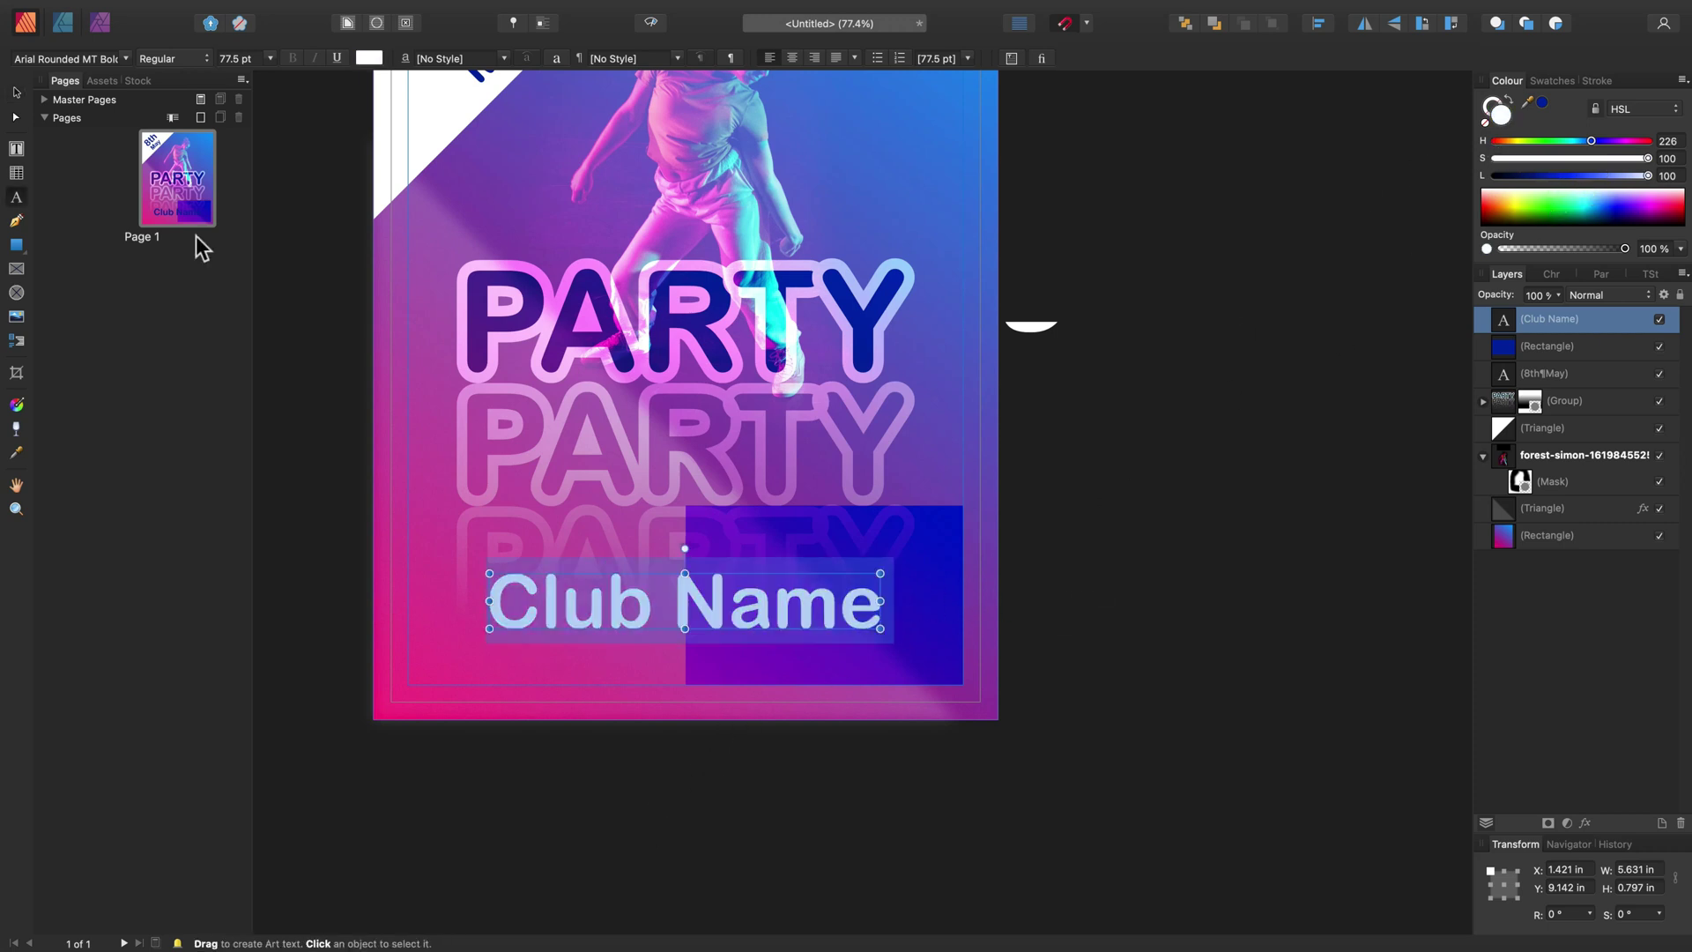
# Scale down the "Club Name" text and fit it along the top of the blue rectangle
pyautogui.click(20, 95)
pyautogui.moveTo(881, 629); pyautogui.dragTo(931, 556)
pyautogui.click(565, 647)
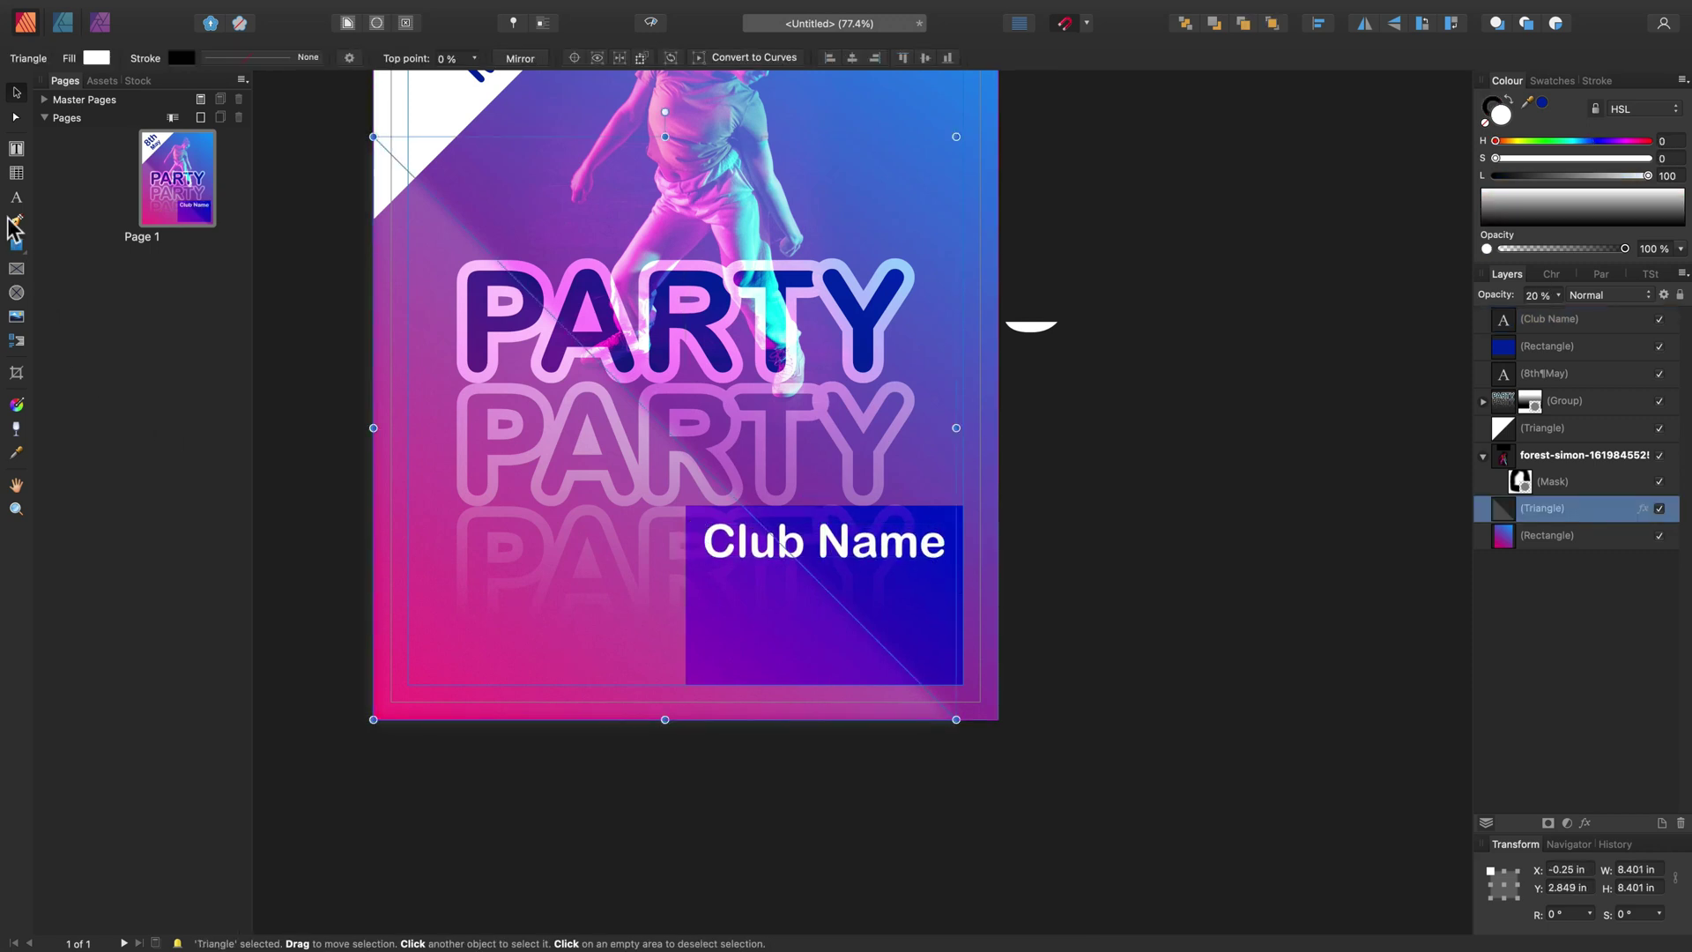
# Draw a text frame about 3.45 × 1.33 in below "Club Name" in the blue rectangle and insert filler text
pyautogui.click(20, 150)
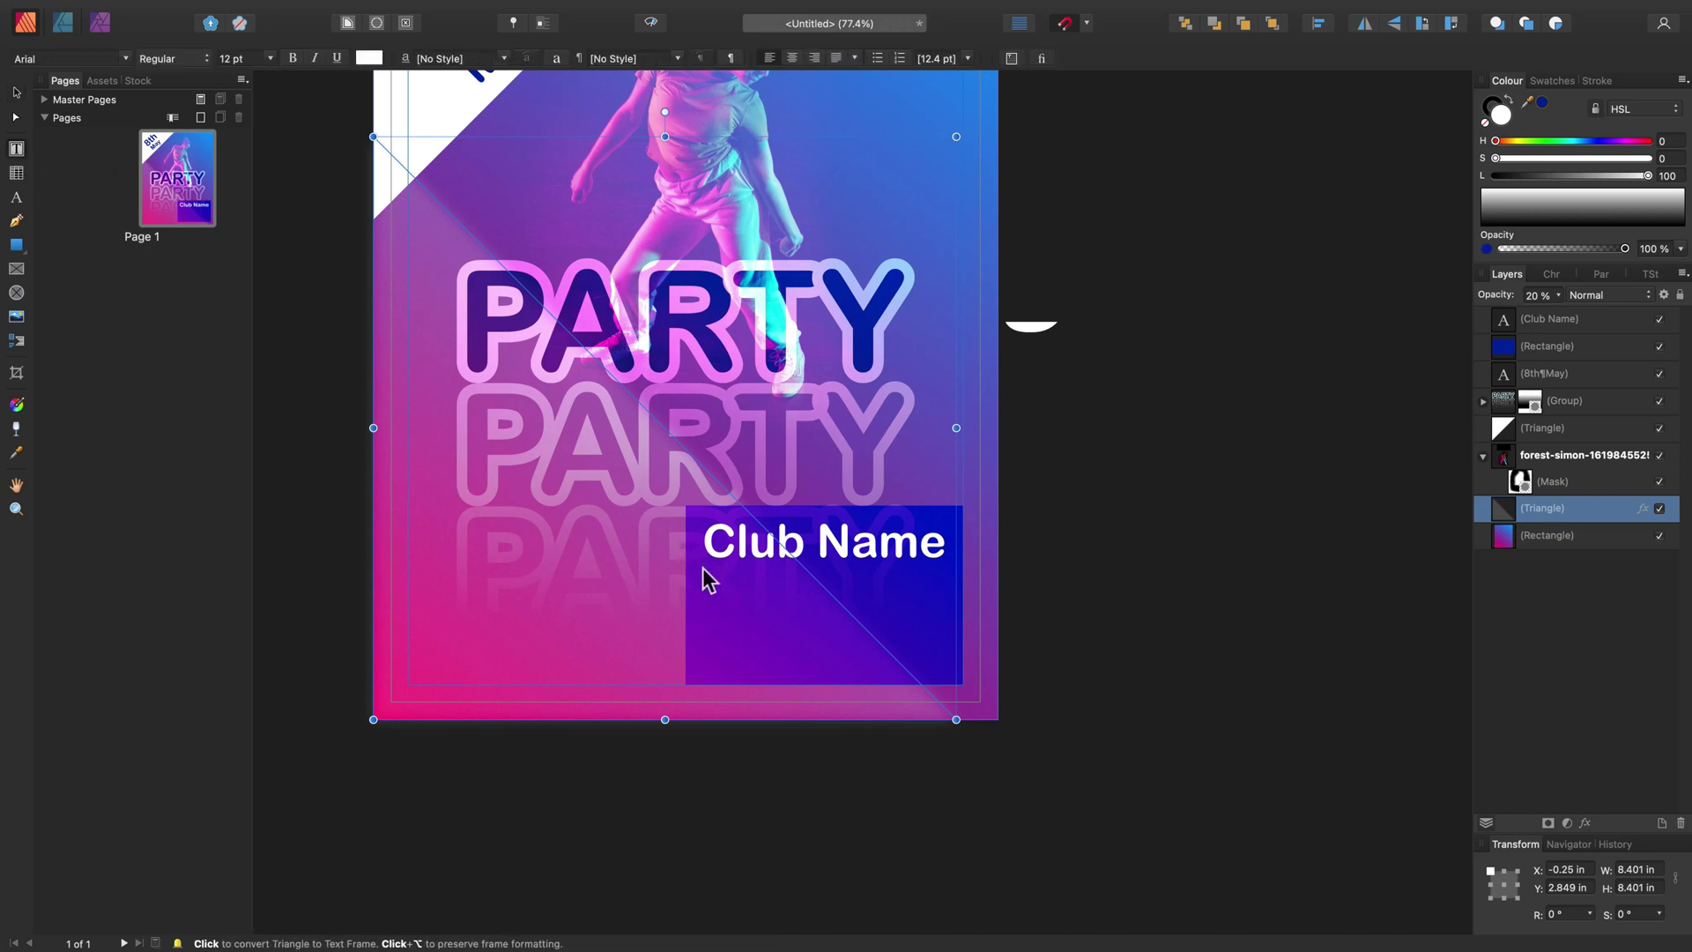
pyautogui.moveTo(725, 594); pyautogui.dragTo(958, 683)
pyautogui.hscroll(-2, 917, 661)
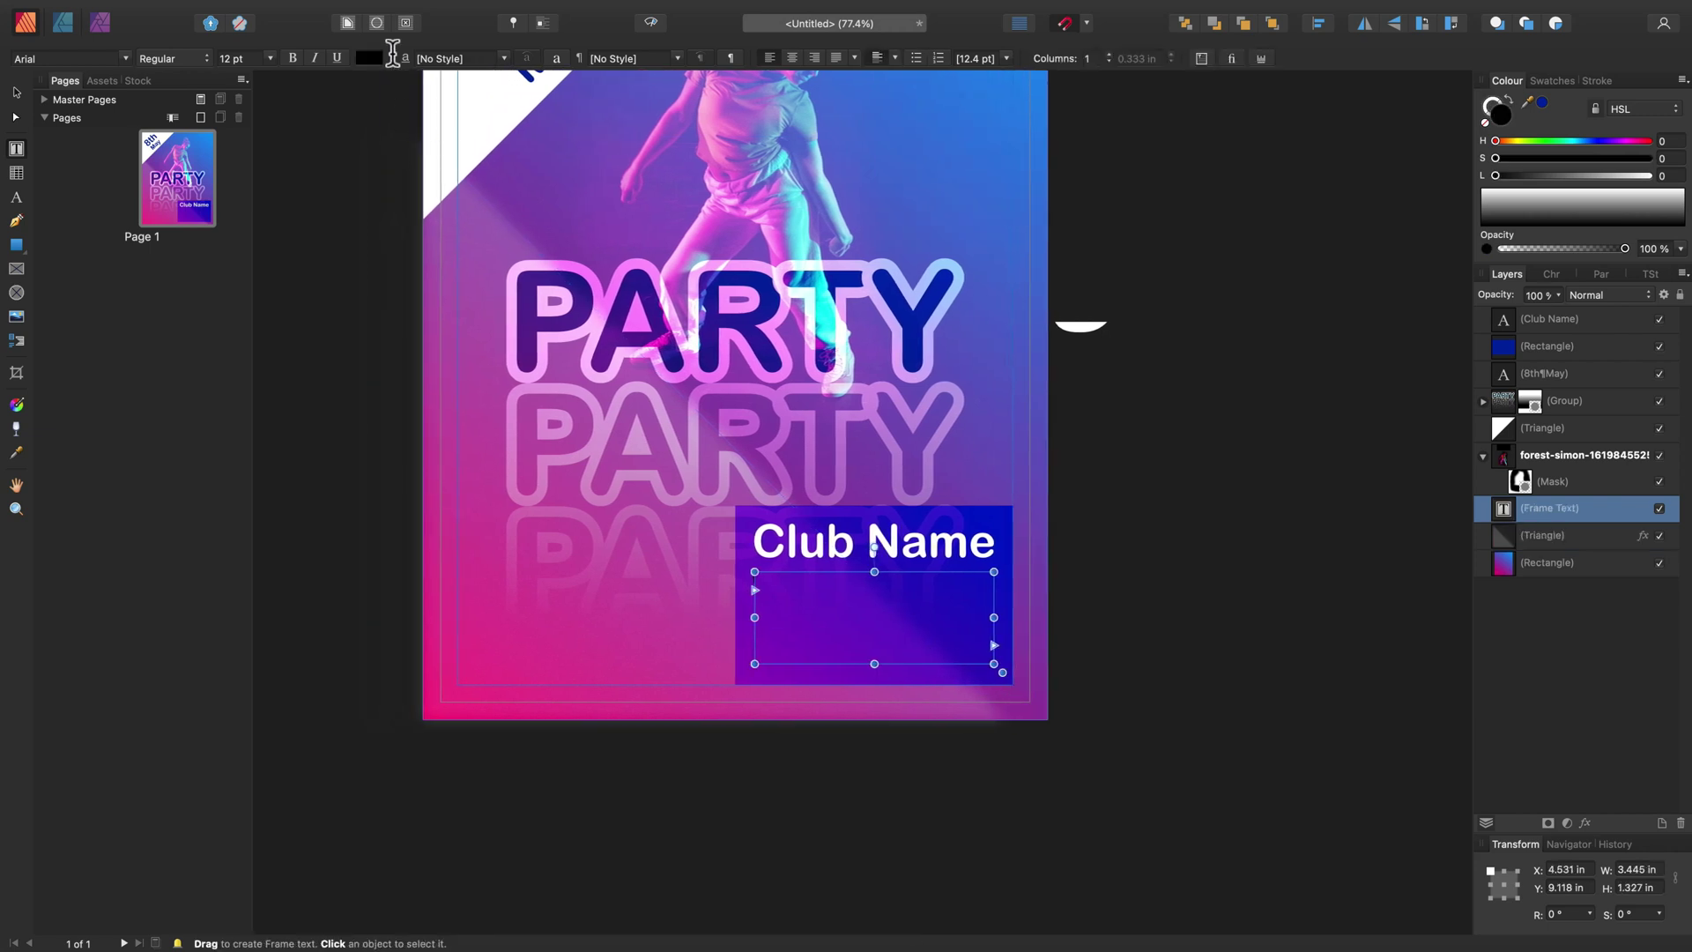
pyautogui.moveTo(366, 10)
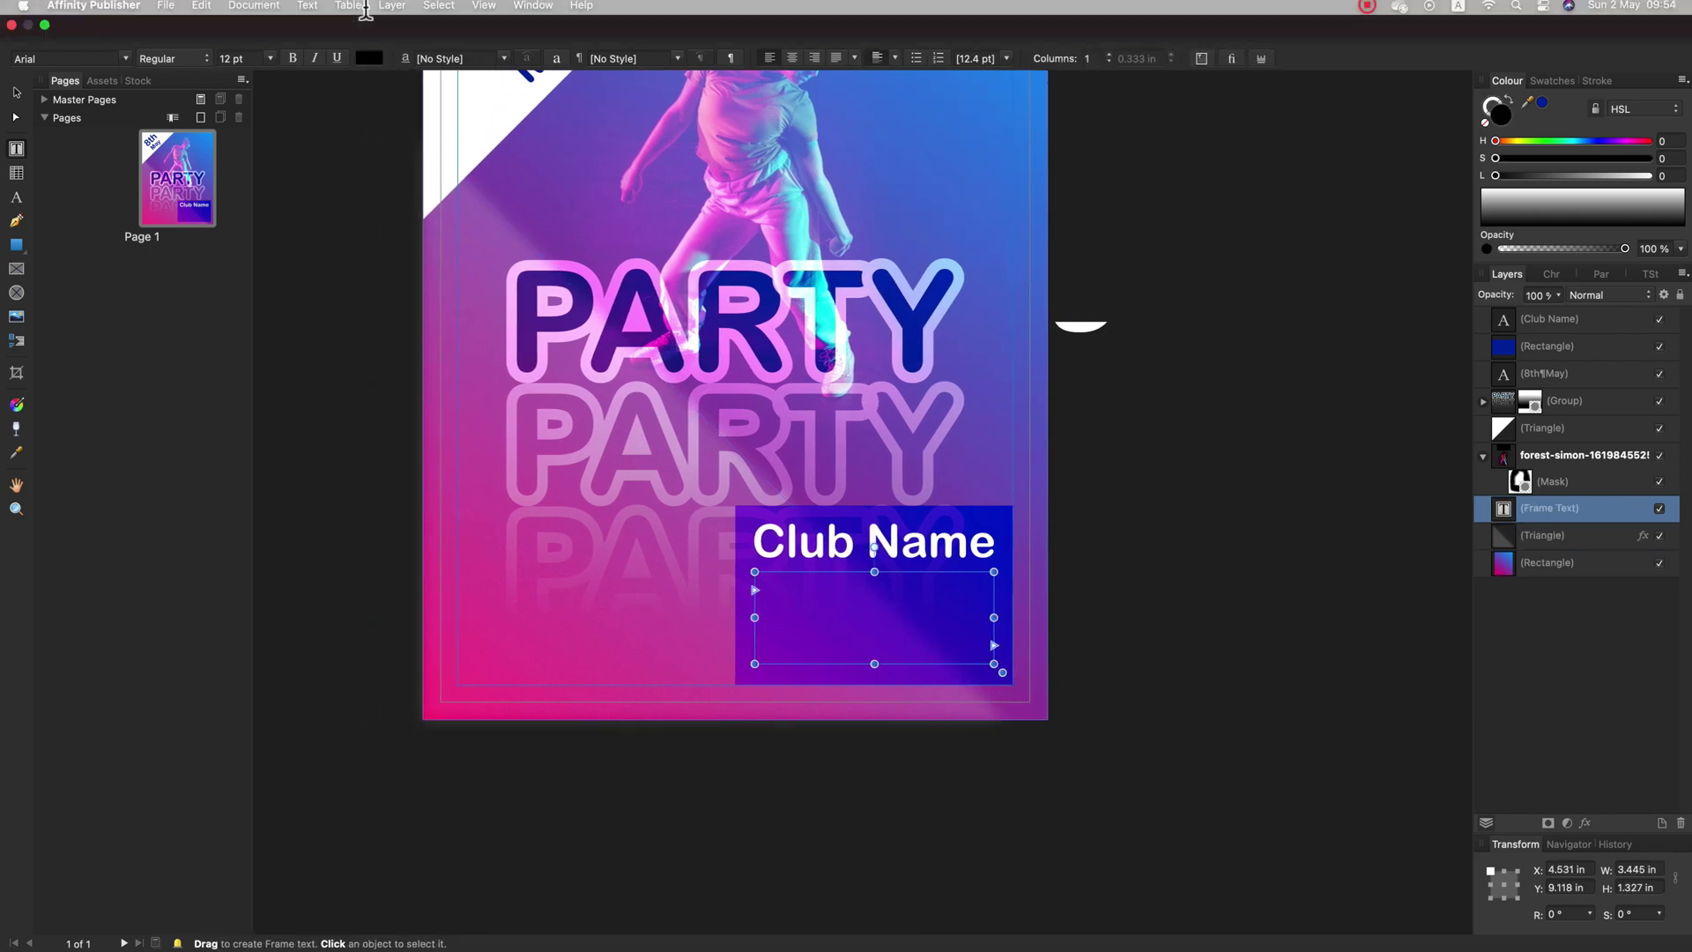
pyautogui.click(317, 12)
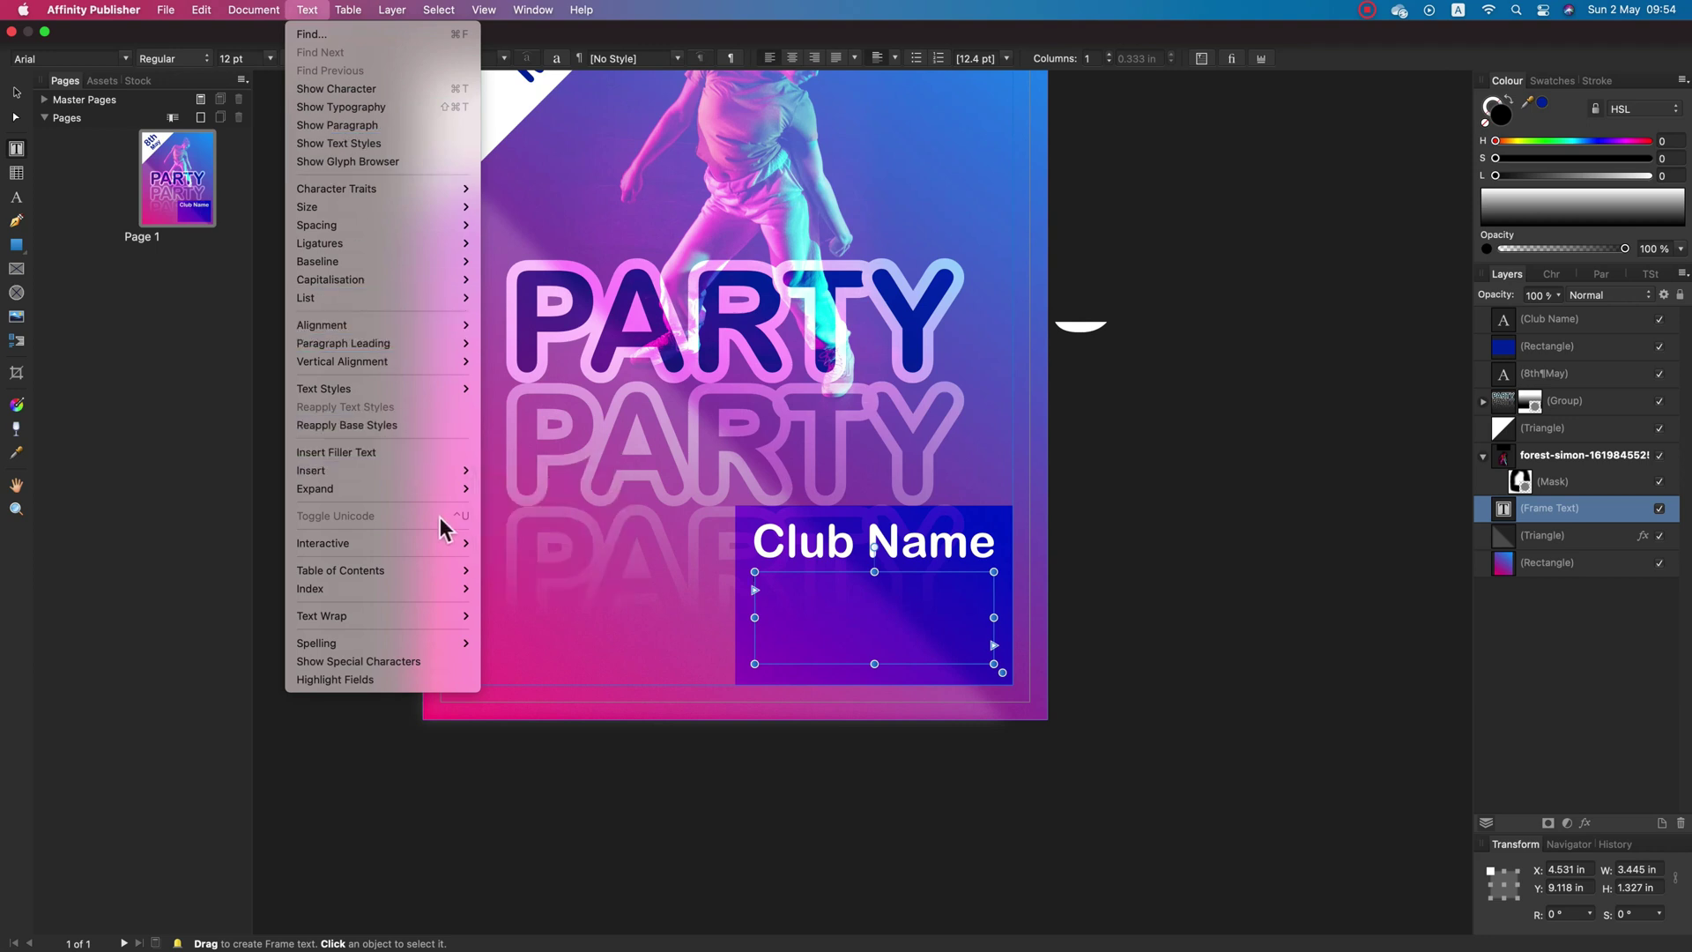
pyautogui.click(381, 455)
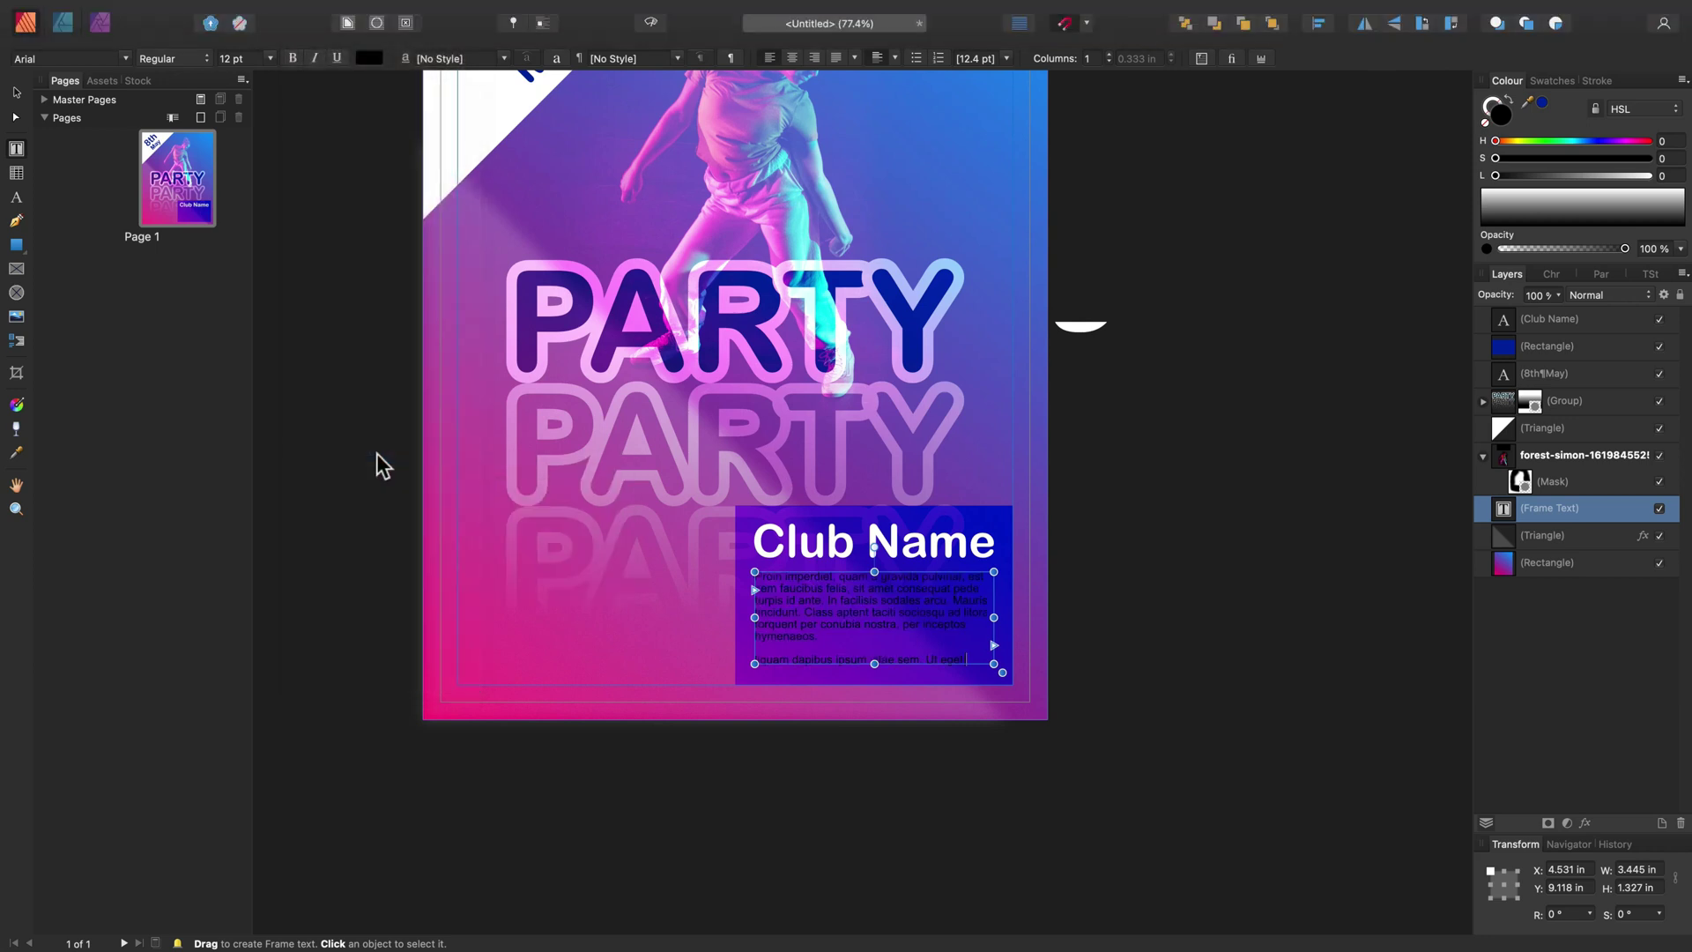
# Change the colour of all the filler text to white
pyautogui.press('super+a')
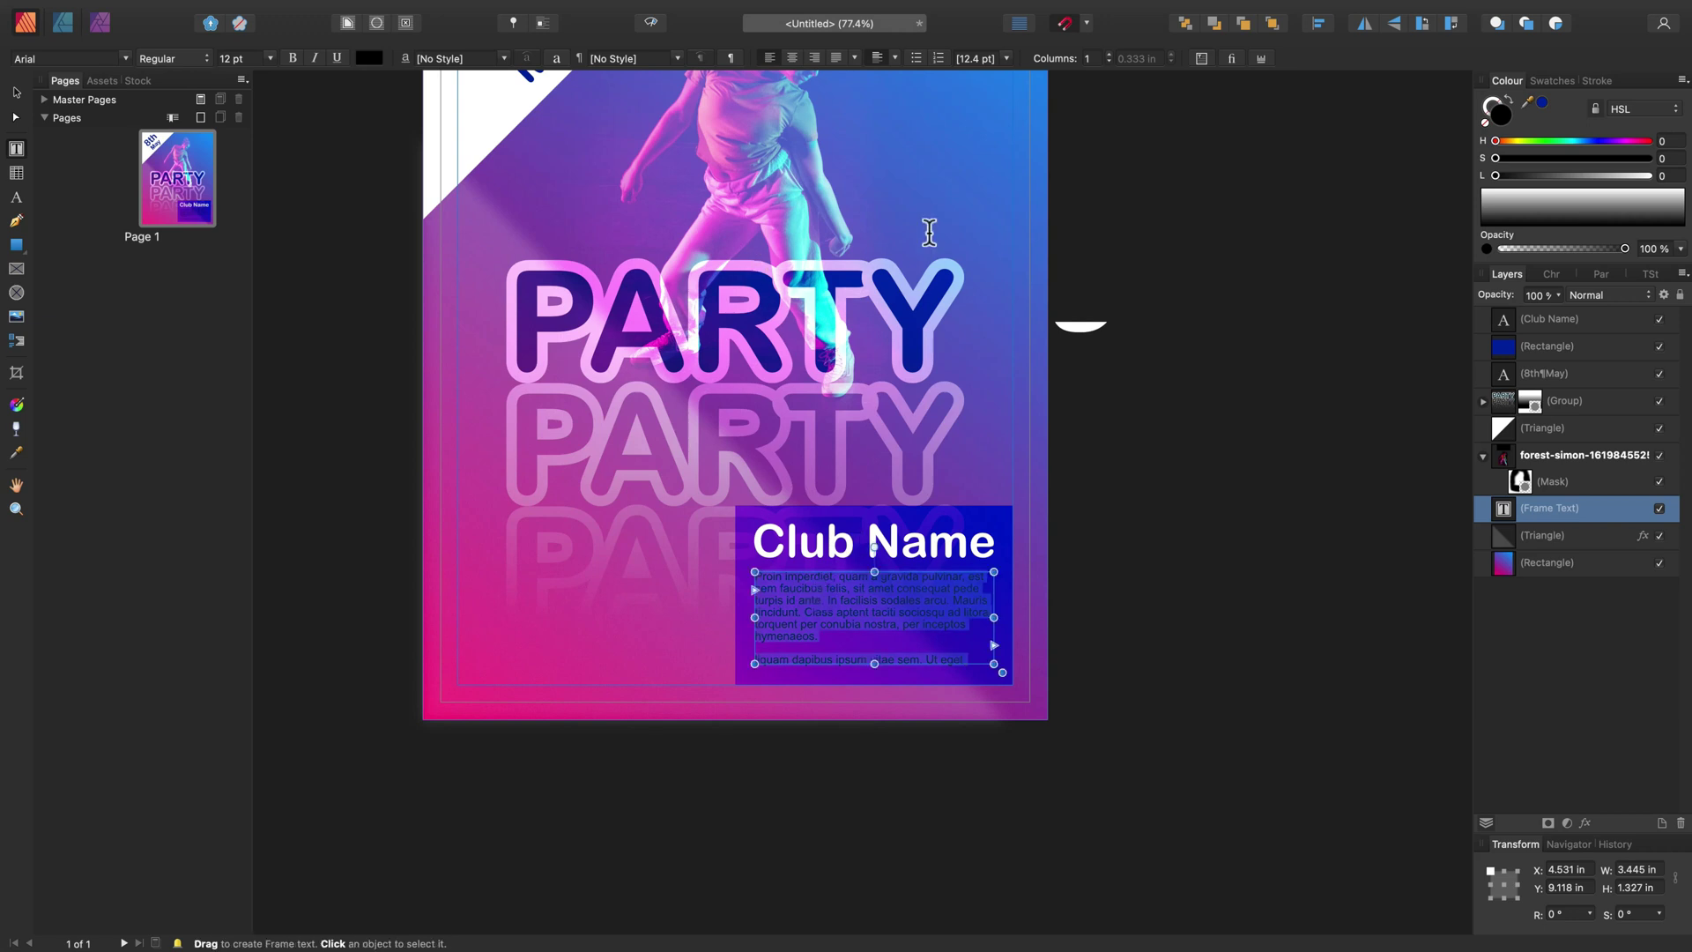
pyautogui.click(367, 57)
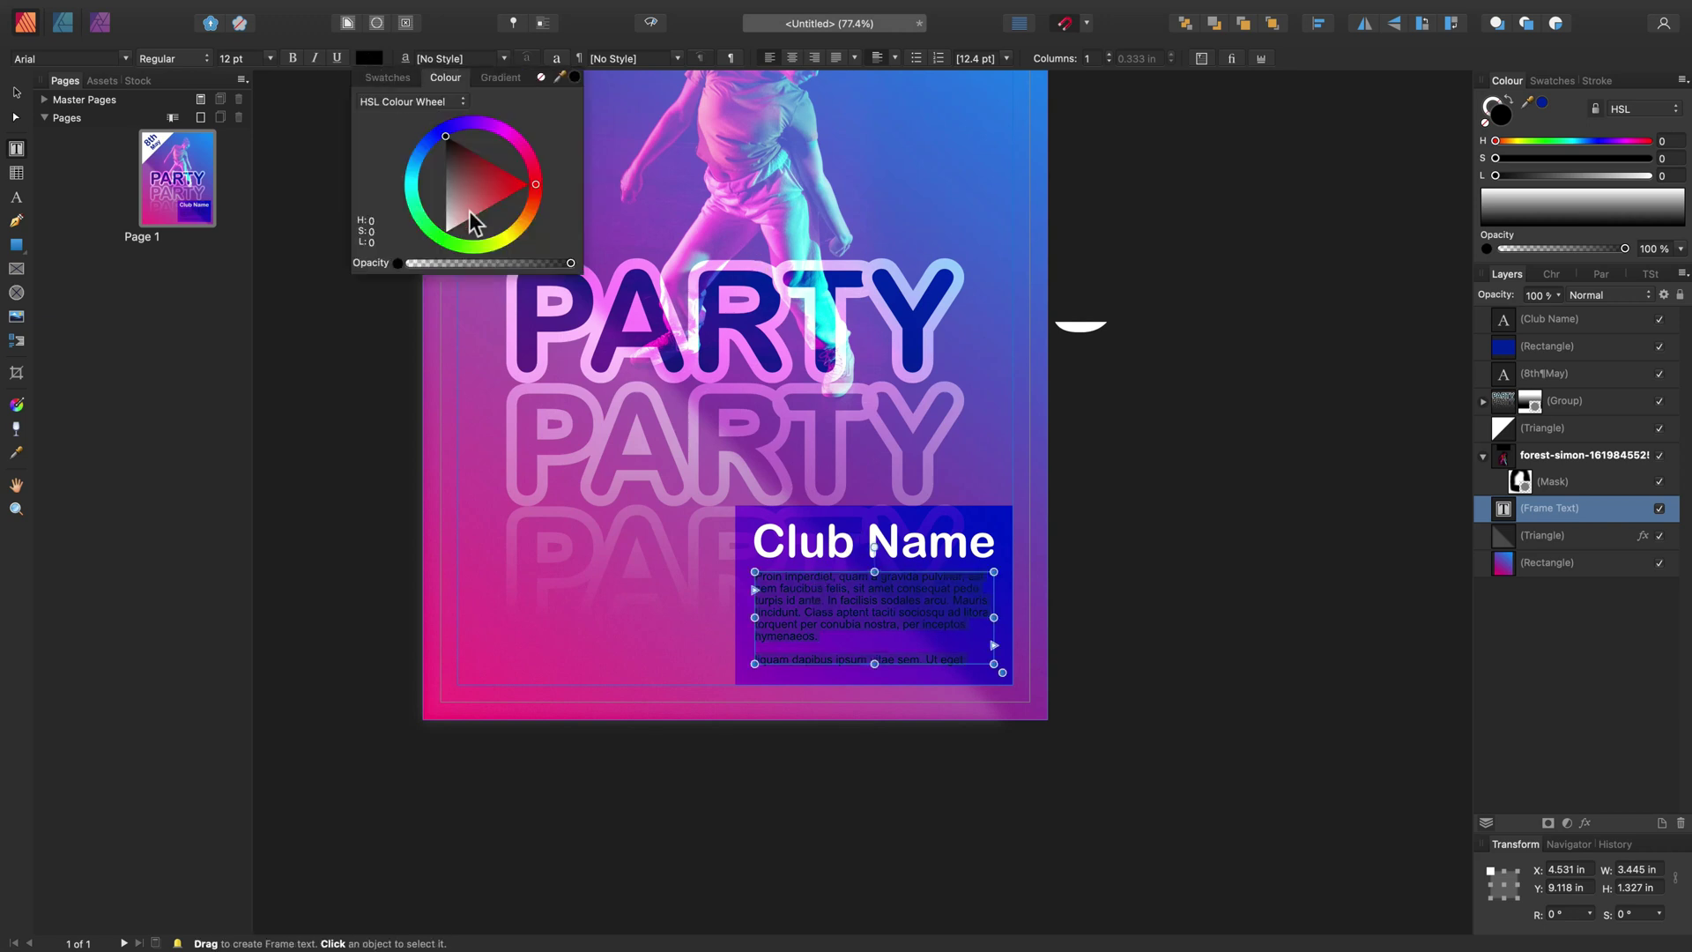
pyautogui.moveTo(469, 210); pyautogui.dragTo(414, 262)
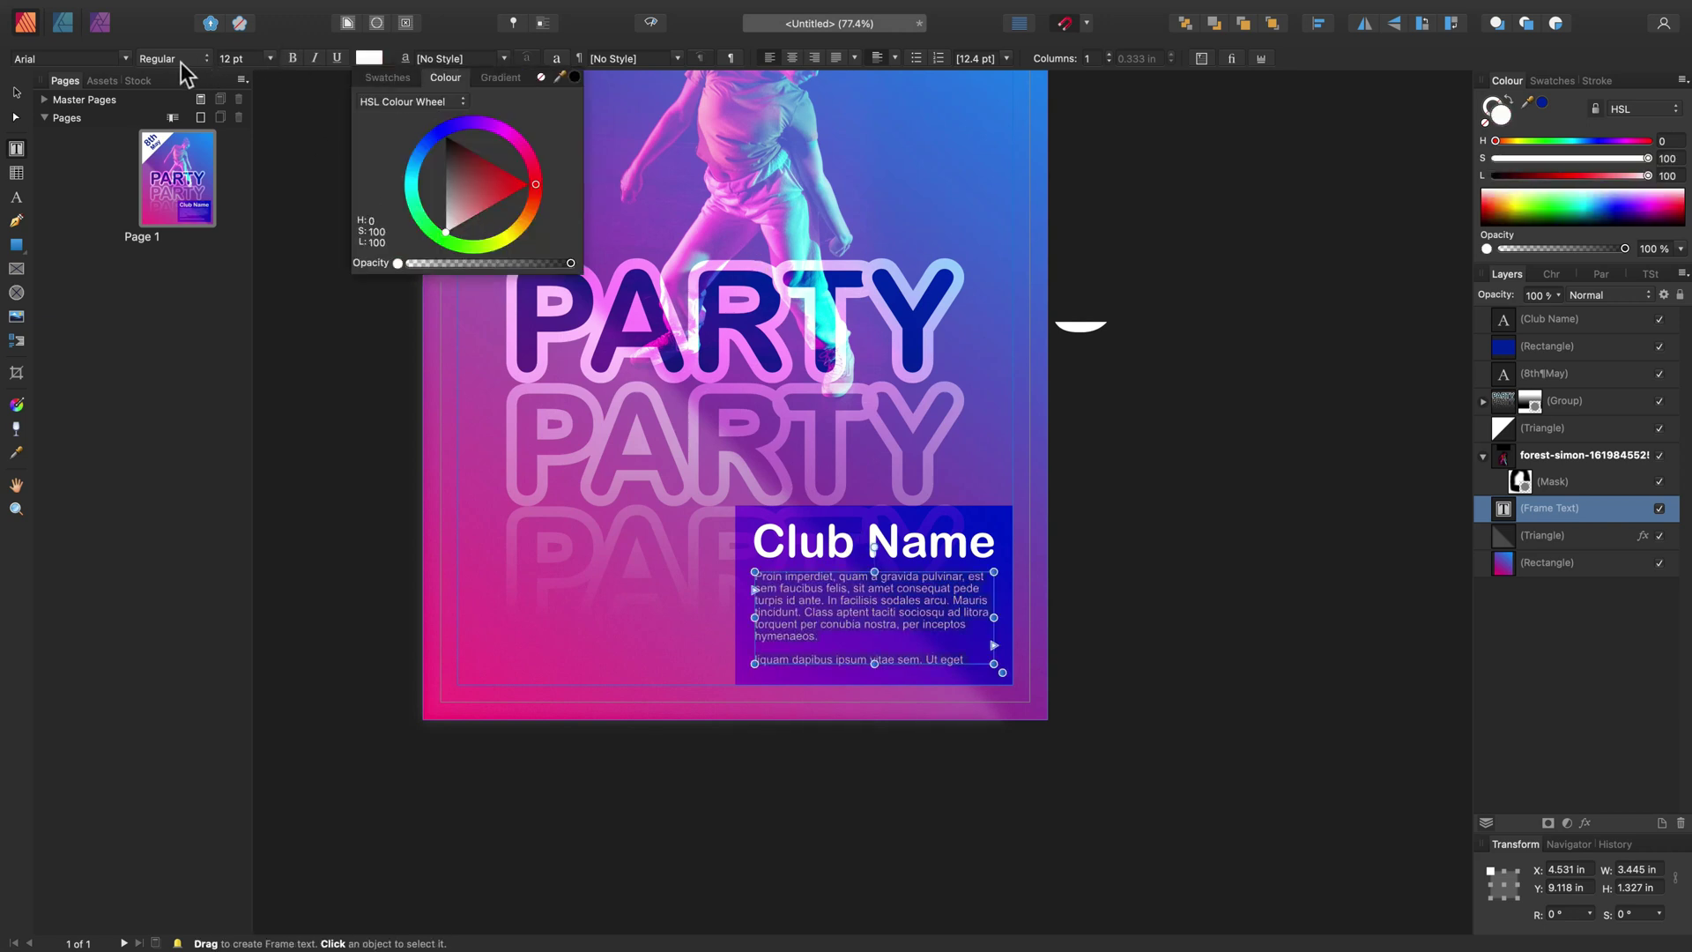
# Set the filler text in Avenir Book at 14 pt
pyautogui.click(123, 58)
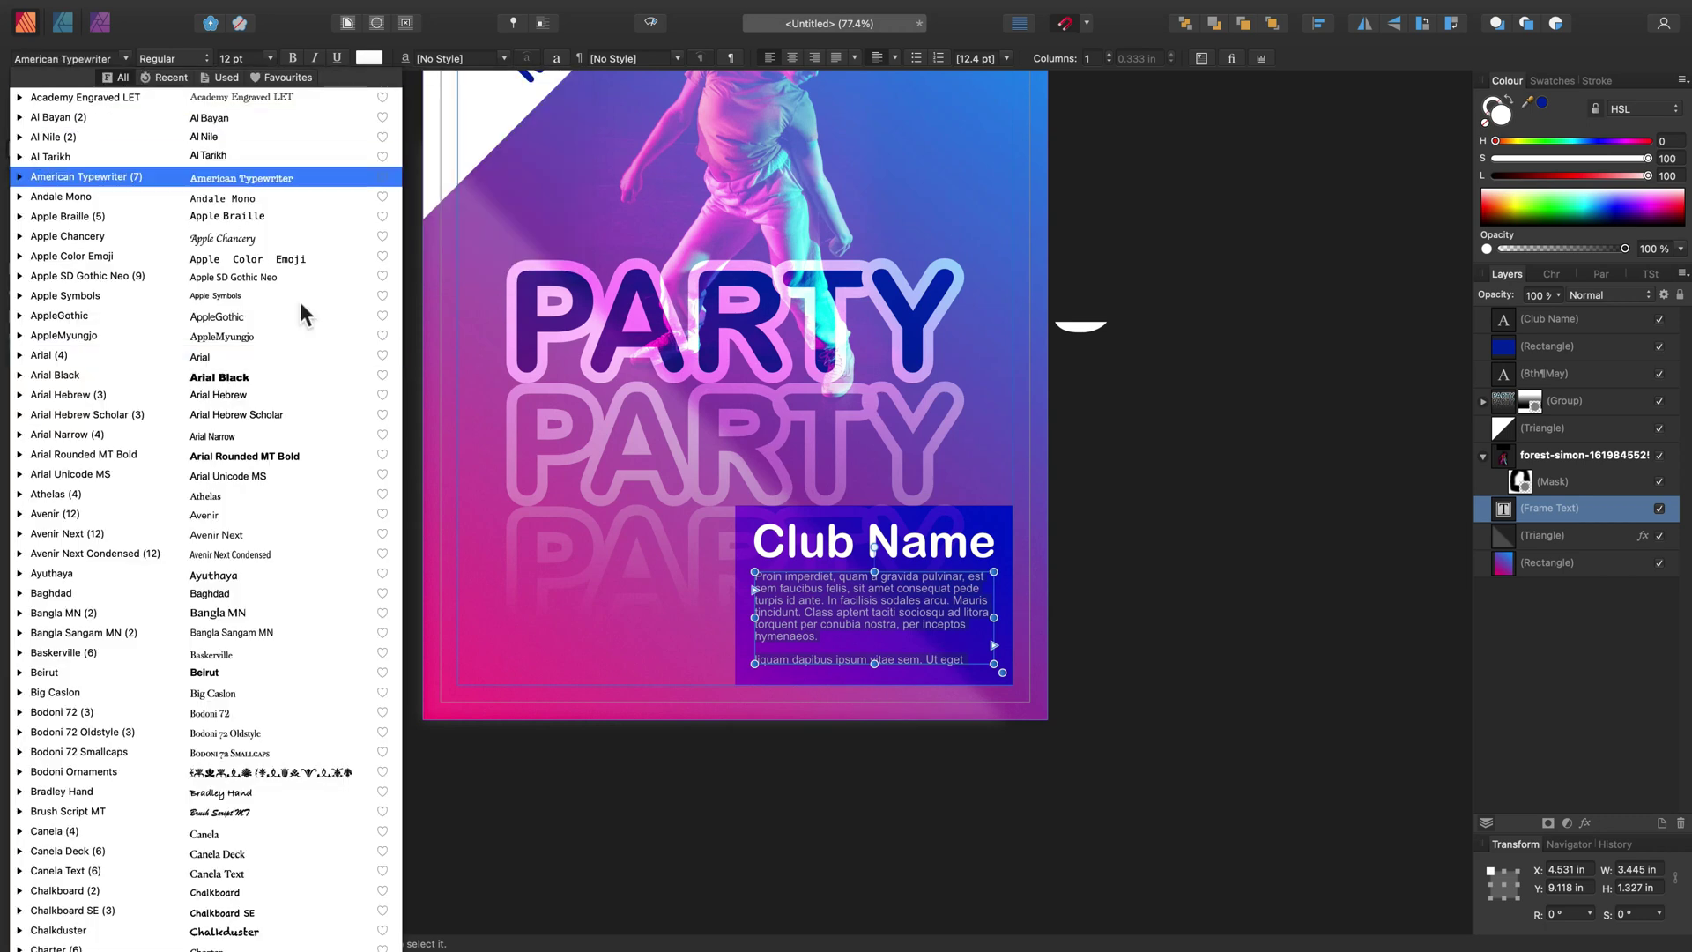
pyautogui.click(330, 513)
pyautogui.click(274, 58)
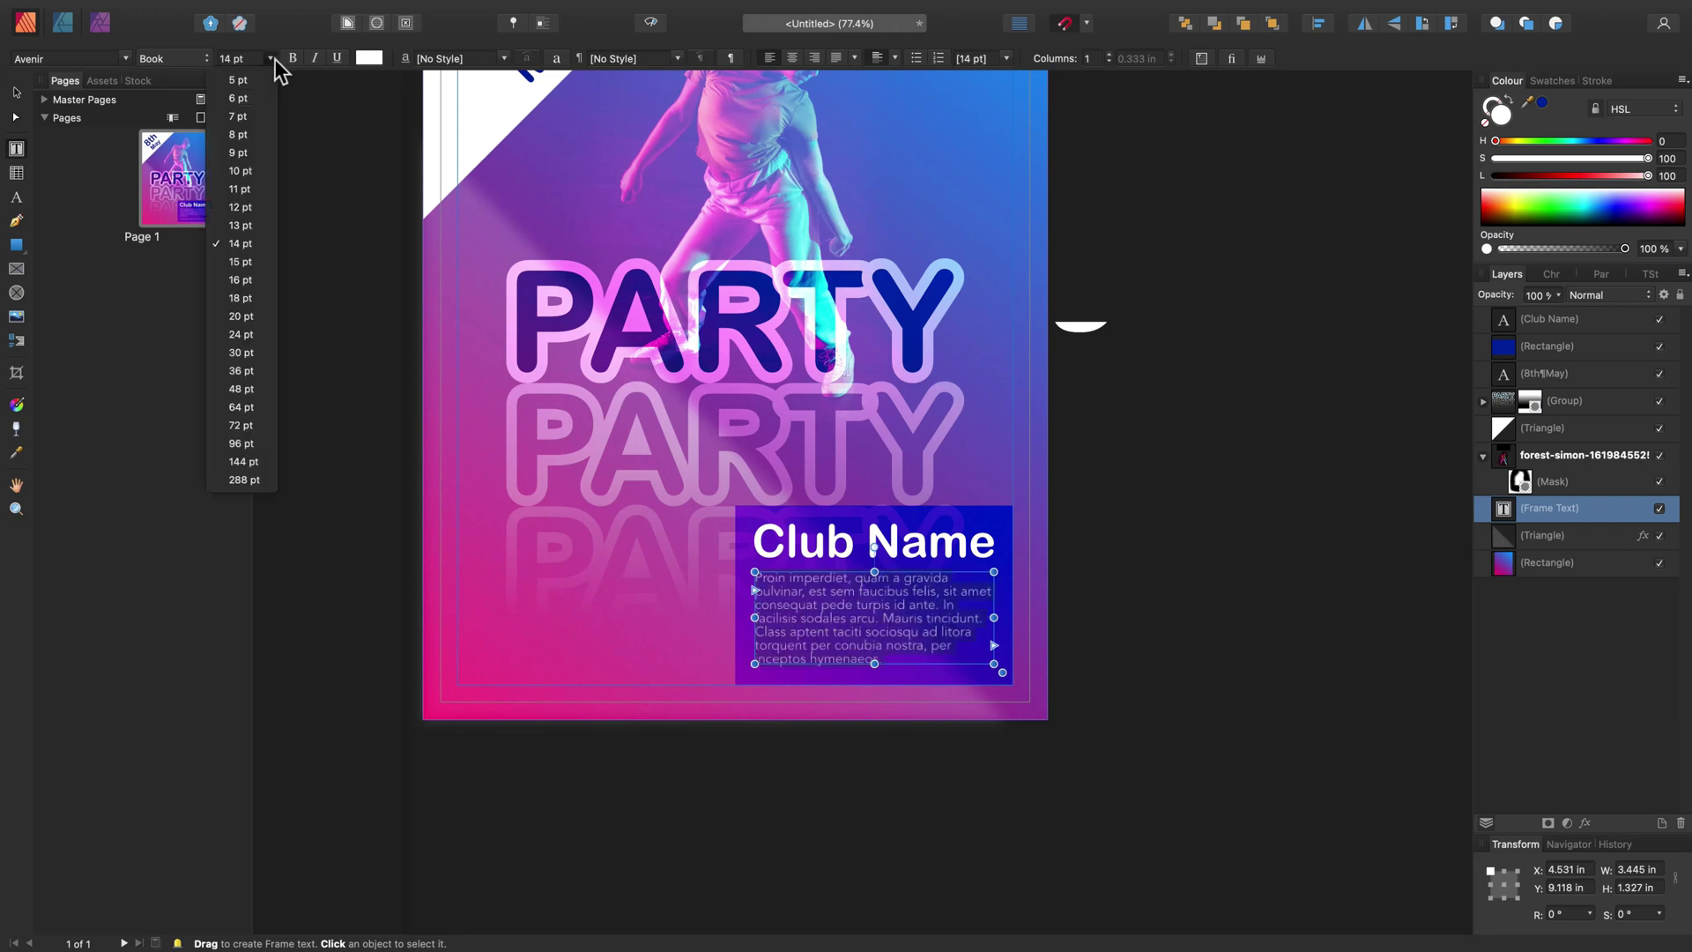
pyautogui.click(251, 247)
pyautogui.click(957, 598)
# Shorten the text frame under "Club Name" to about 0.48 in and place a copy, about 1.41 in high, left of the blue rectangle
pyautogui.hscroll(-2, 979, 604)
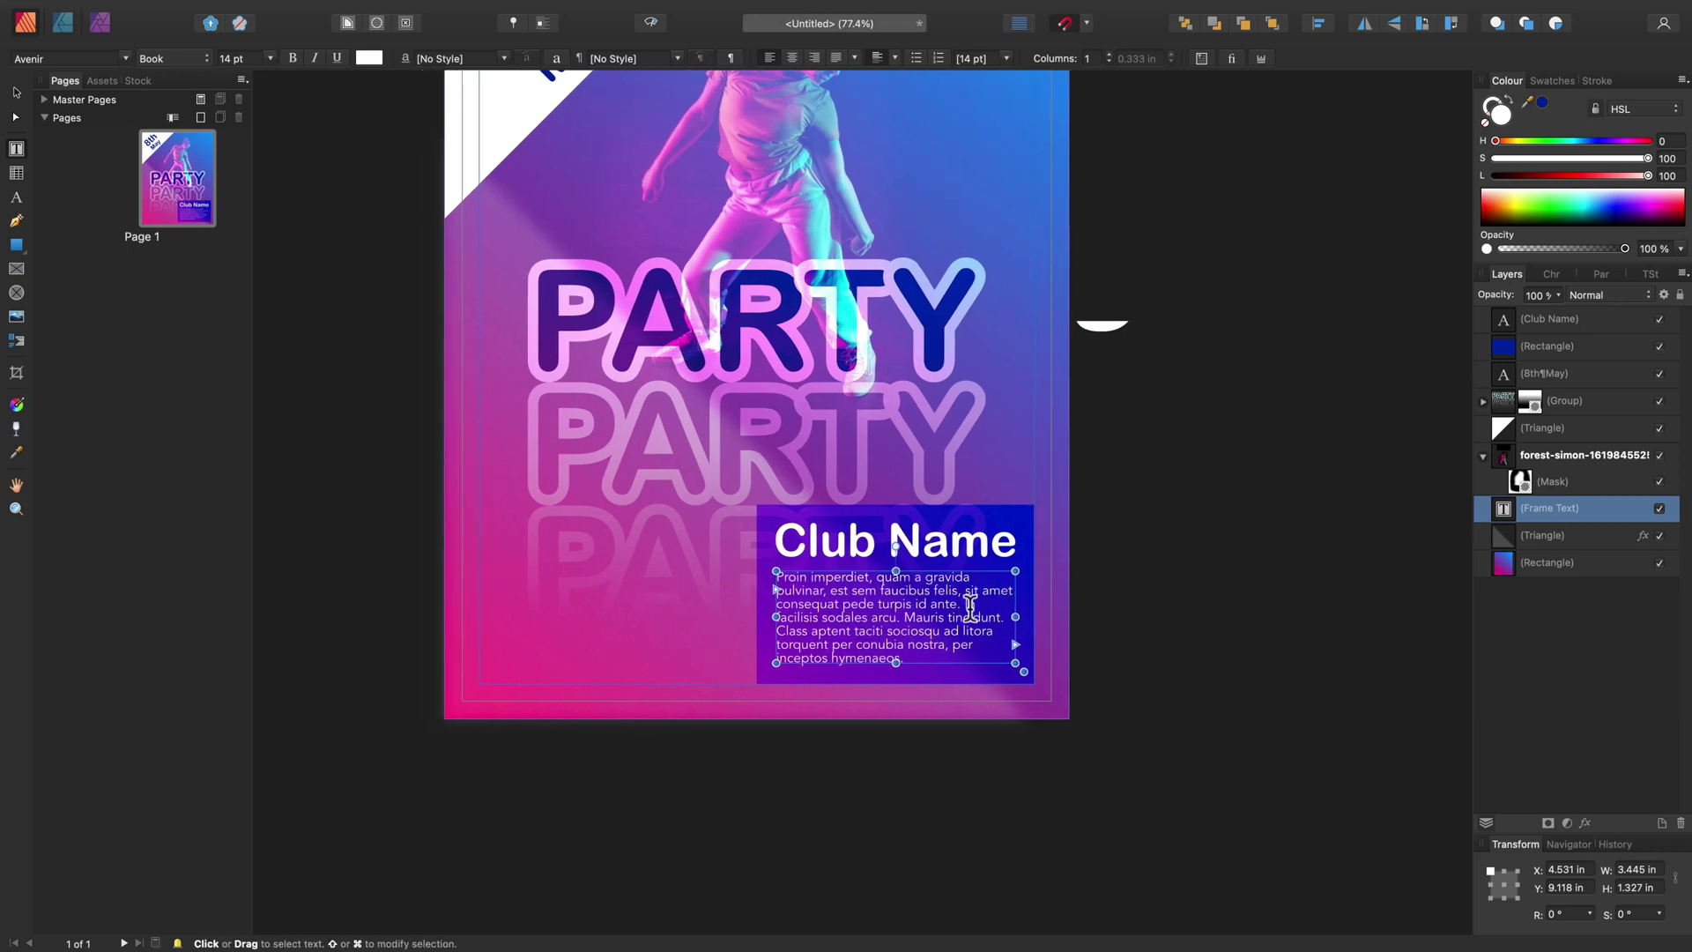
pyautogui.moveTo(1016, 662); pyautogui.dragTo(1020, 605)
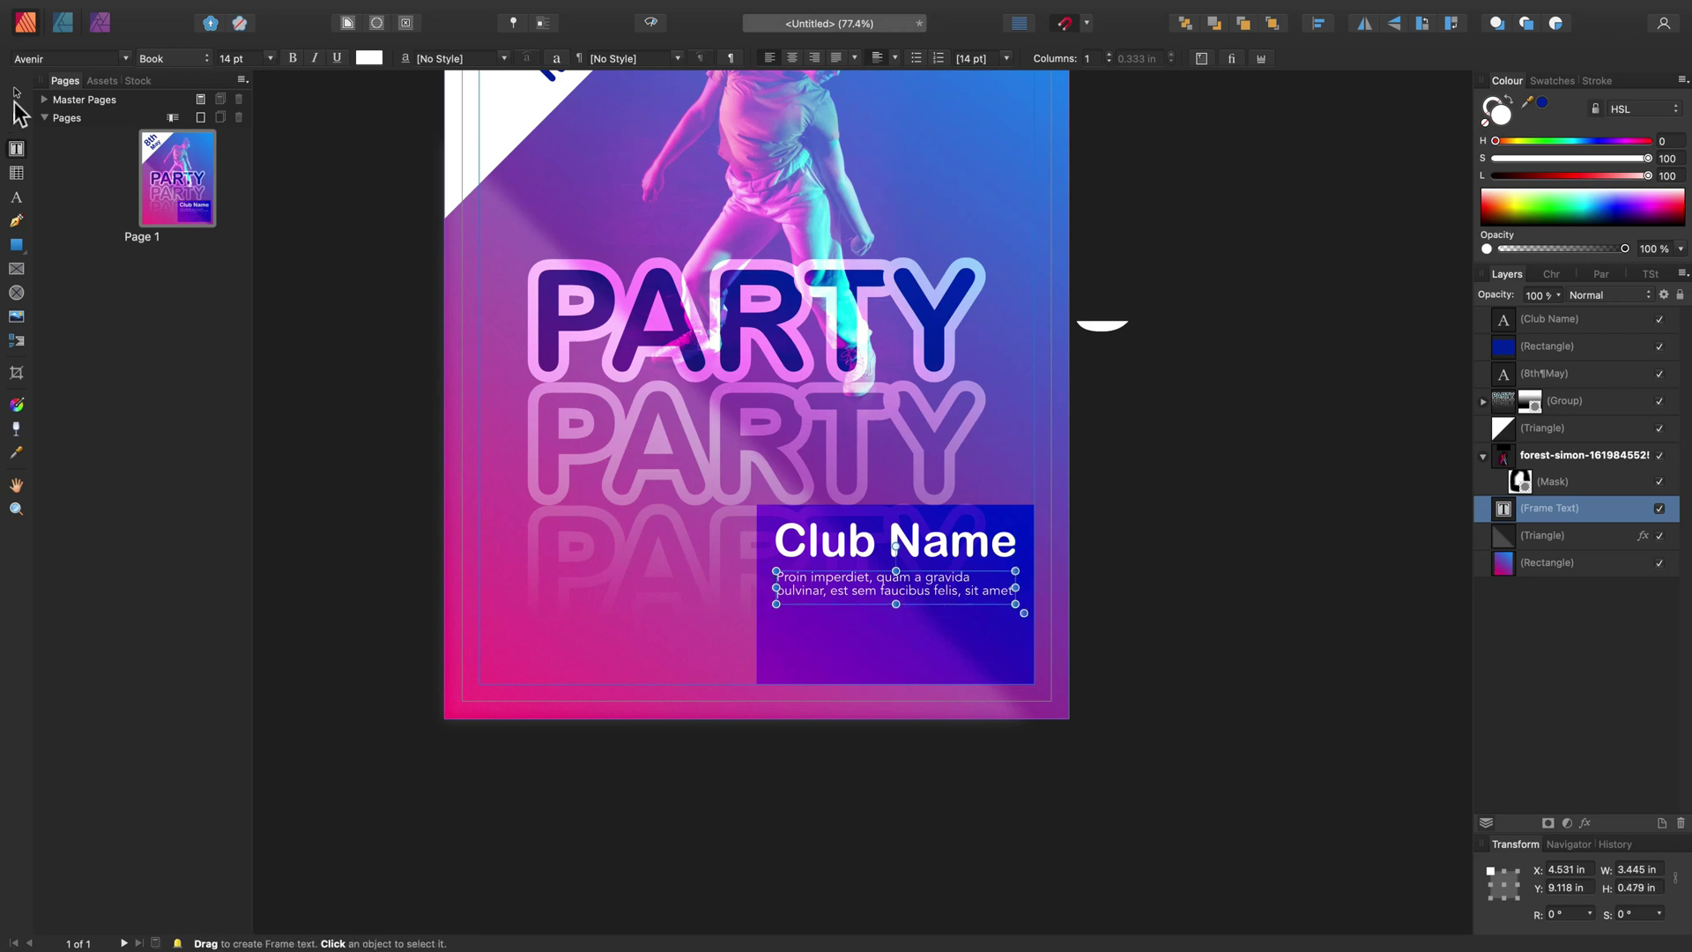
pyautogui.click(15, 93)
pyautogui.moveTo(950, 594)
pyautogui.mouseDown()
pyautogui.moveTo(950, 644)
pyautogui.moveTo(895, 685)
pyautogui.moveTo(895, 668)
pyautogui.moveTo(795, 650)
pyautogui.moveTo(669, 647)
pyautogui.moveTo(621, 576)
pyautogui.mouseUp()
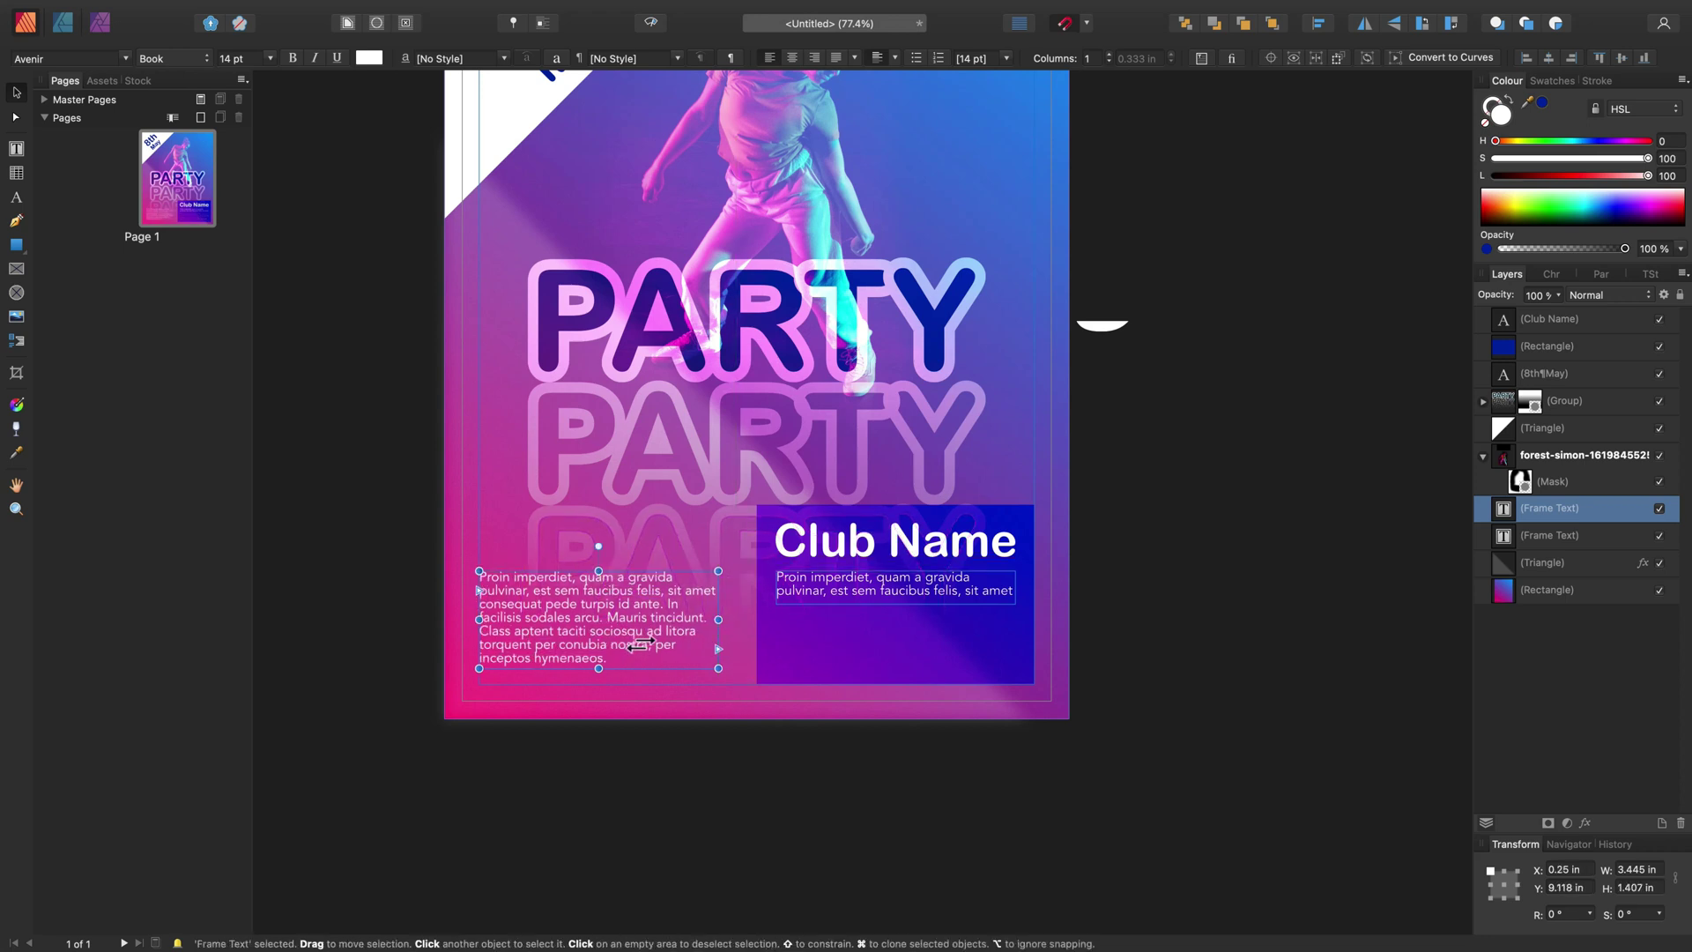
pyautogui.click(890, 597)
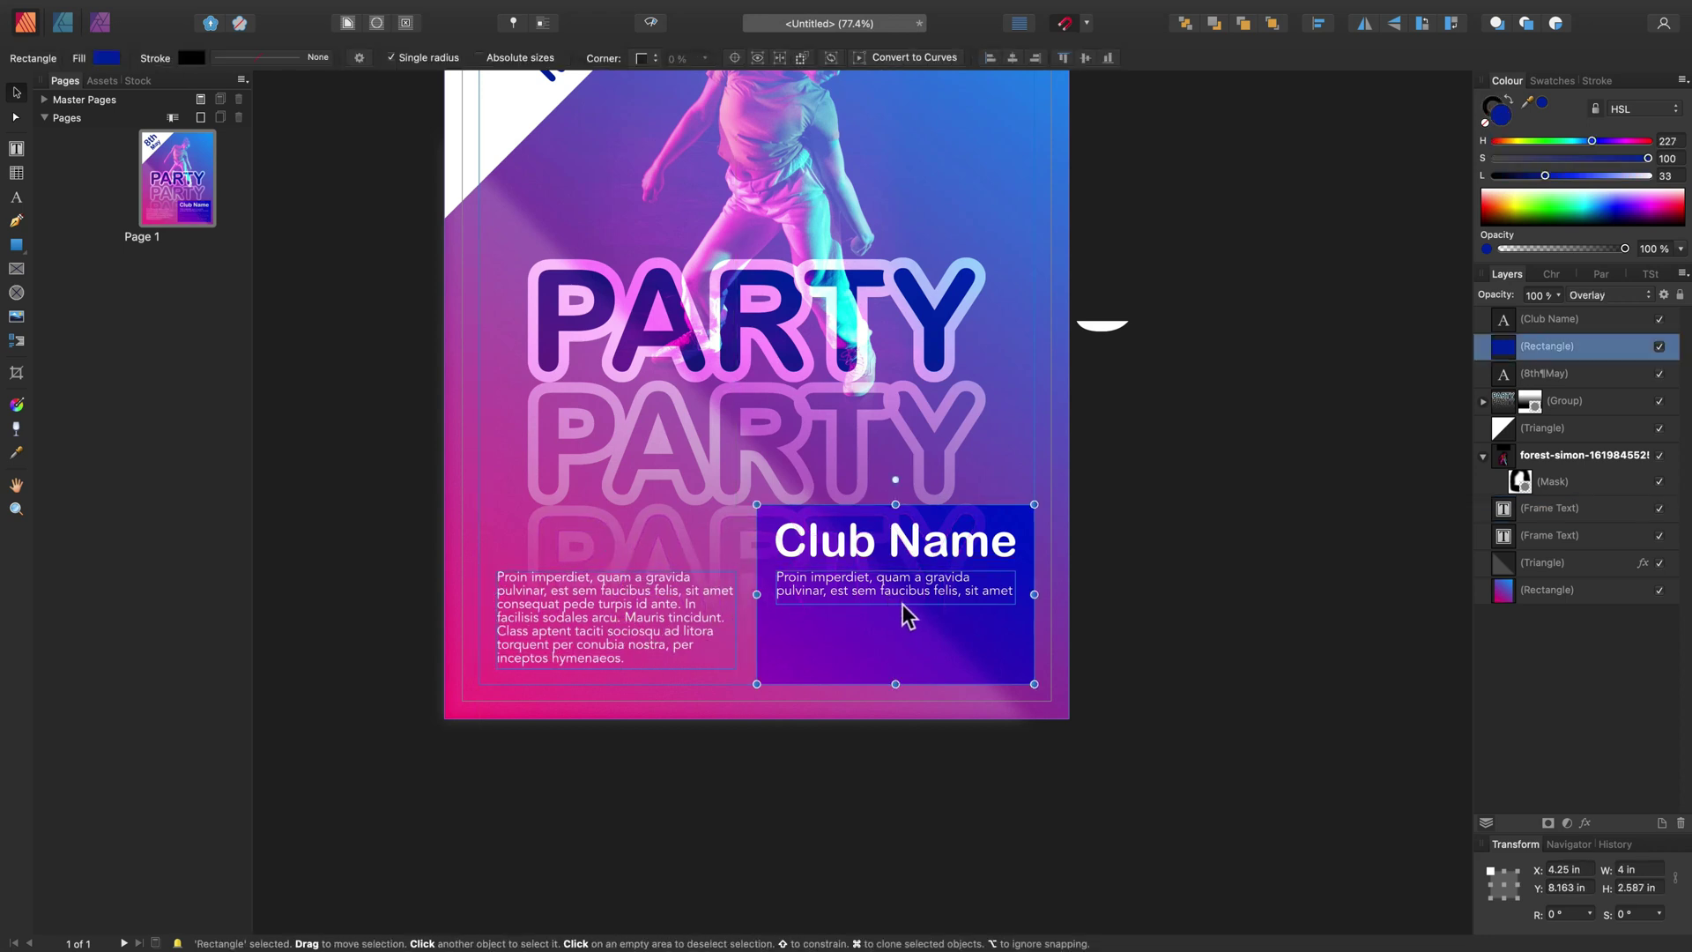
# Move the blue rectangle and the white corner triangle down the layer stack to just above the shadow triangle, beneath both text frames
pyautogui.click(731, 640)
pyautogui.click(829, 602)
pyautogui.press('a')
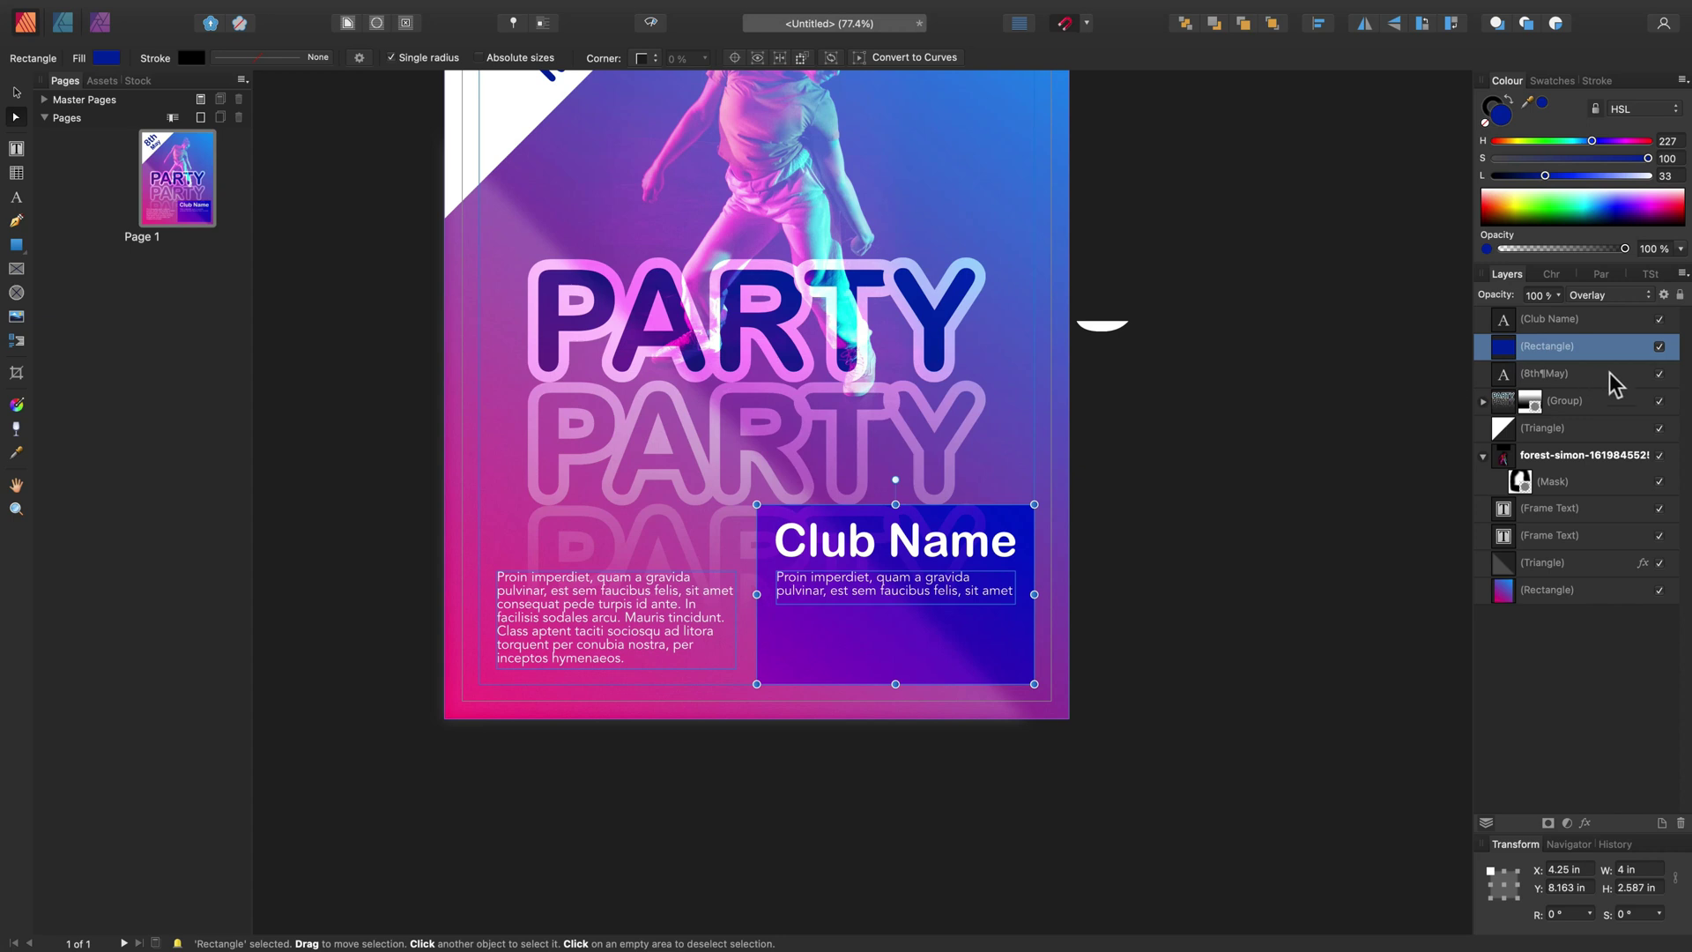
pyautogui.click(1601, 509)
pyautogui.keyDown('shift'); pyautogui.click(1601, 536); pyautogui.keyUp('shift')
pyautogui.moveTo(1606, 347); pyautogui.dragTo(1618, 561)
pyautogui.moveTo(1625, 402); pyautogui.dragTo(1516, 527)
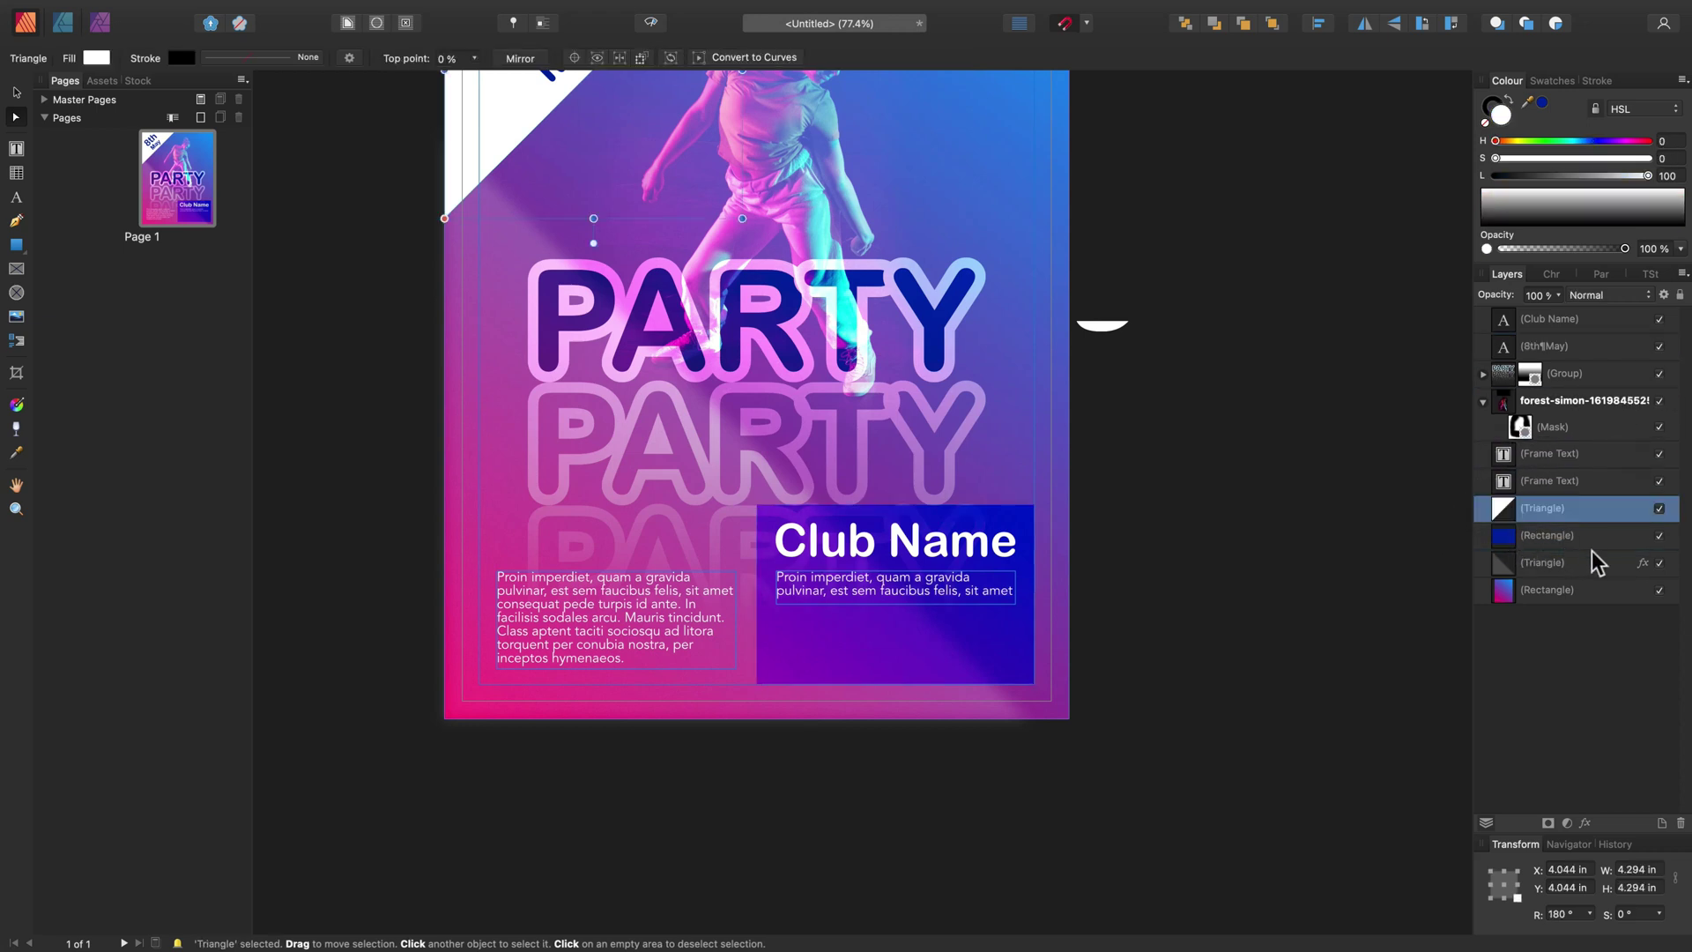
# Group the white triangle, blue rectangle, shadow triangle and gradient background rectangle
pyautogui.keyDown('shift'); pyautogui.click(1613, 592); pyautogui.keyUp('shift')
pyautogui.rightClick(1610, 525)
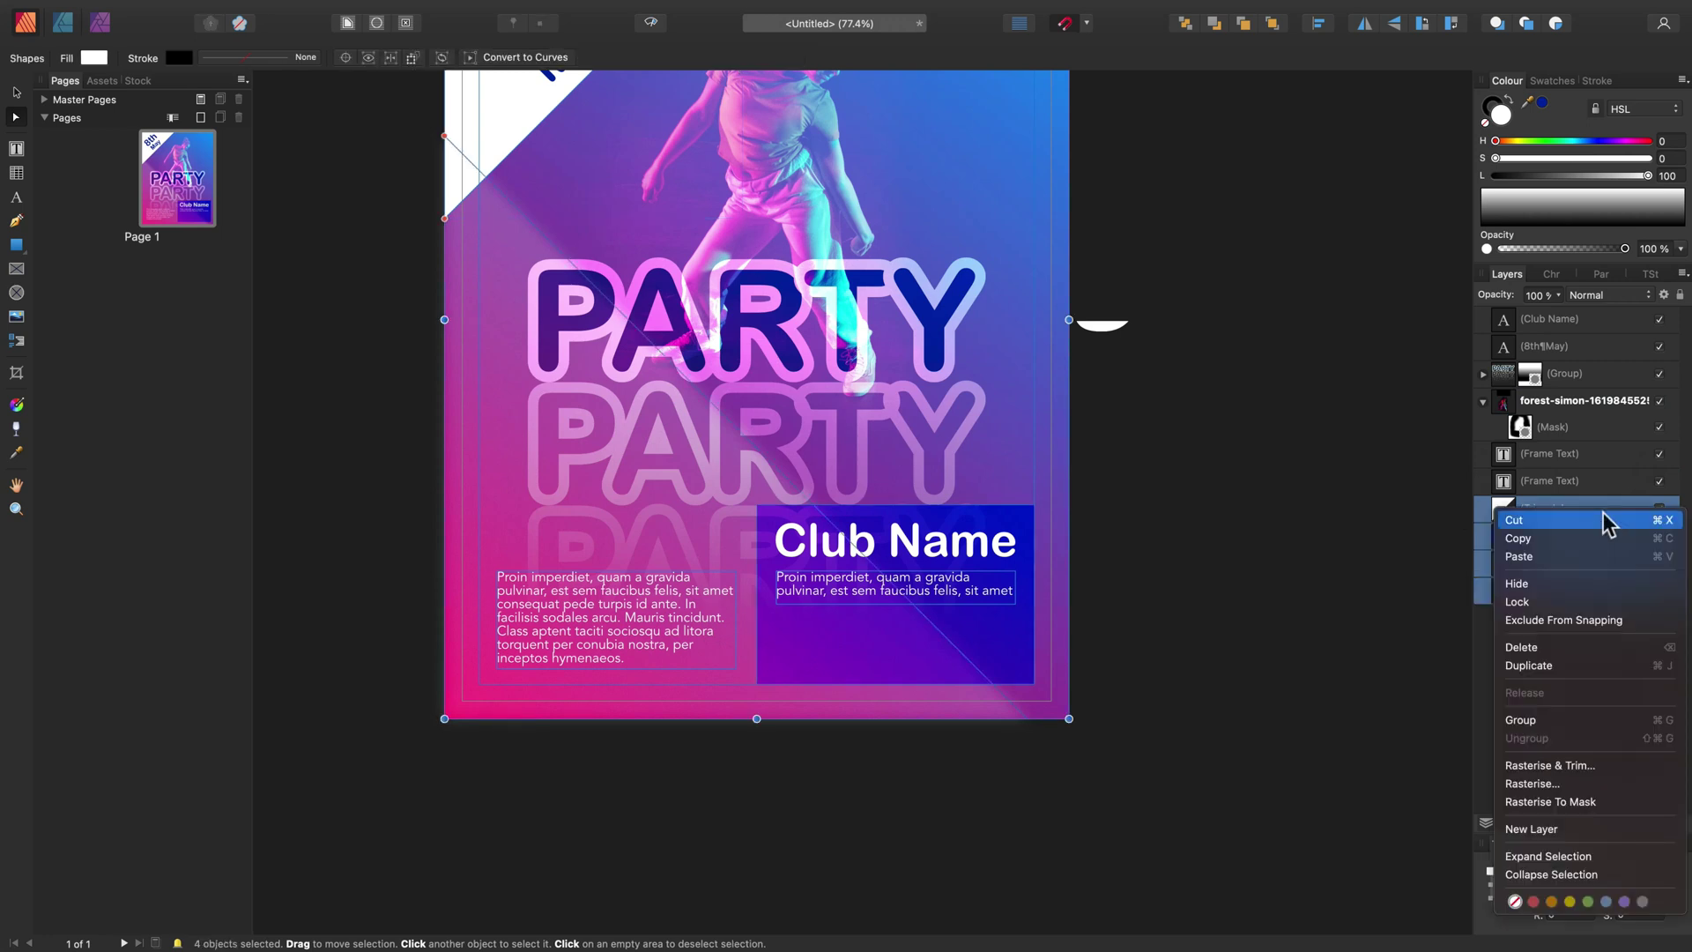
pyautogui.click(1595, 720)
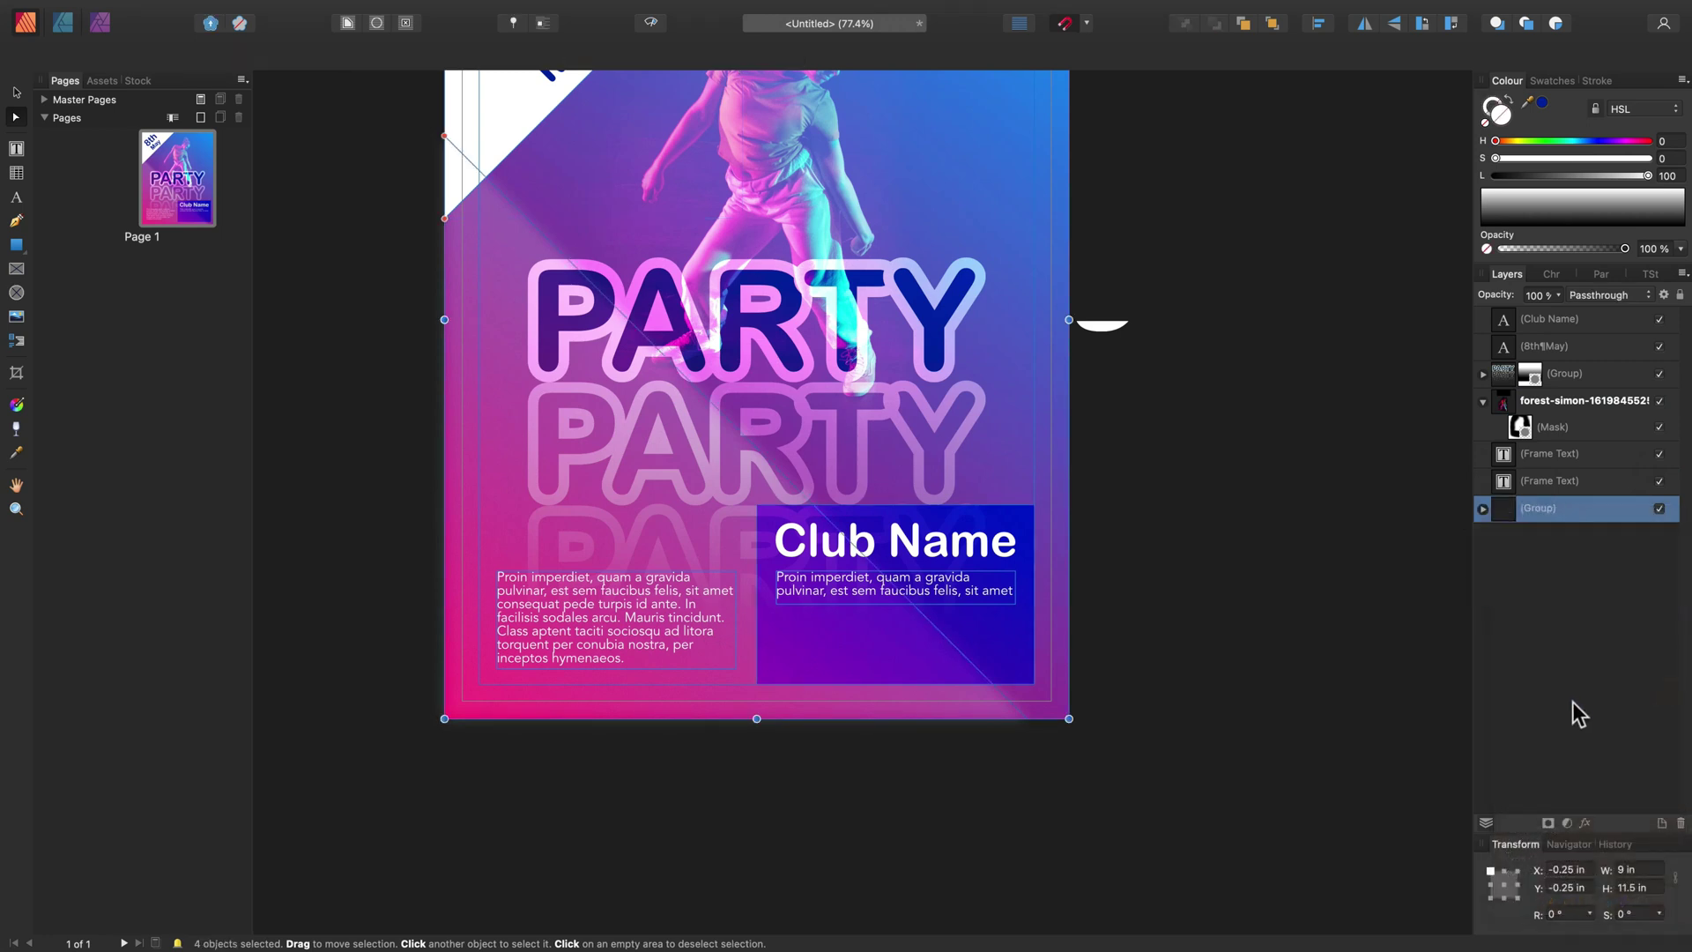
# Name the new group of background shapes "backdrop" and lock it
pyautogui.doubleClick(1538, 509)
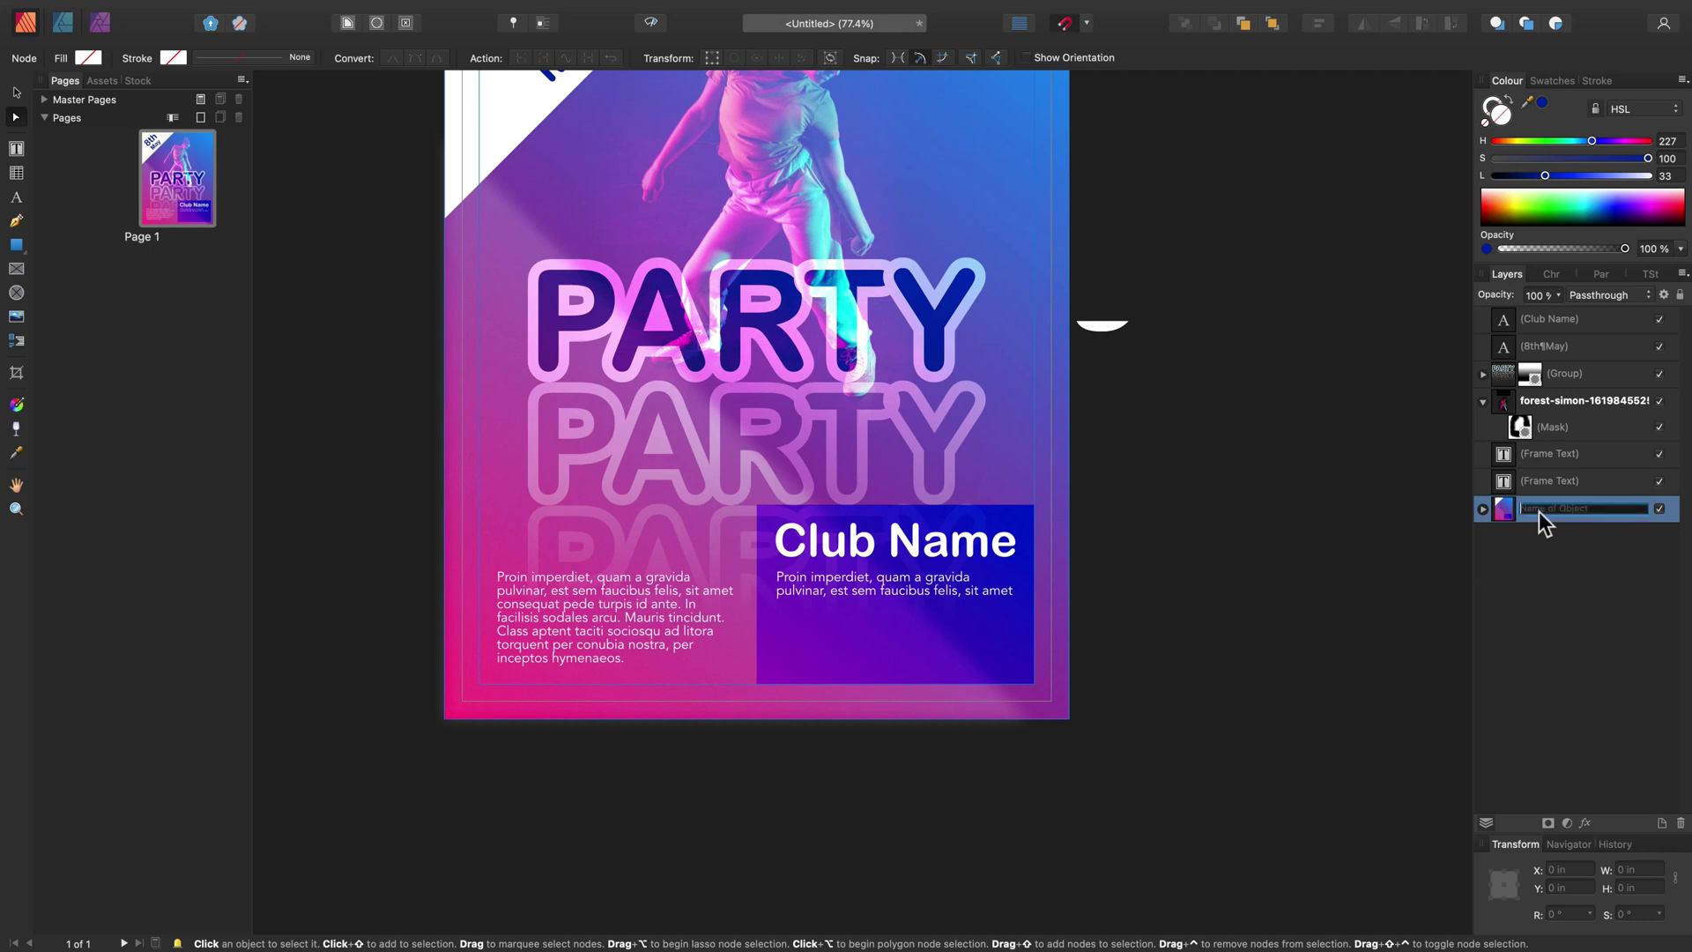
pyautogui.write('backdrop')
pyautogui.press('Return')
pyautogui.click(1659, 509)
pyautogui.click(1659, 508)
# Move the dancer photo with its mask directly above the backdrop group and rename it "Photo"
pyautogui.click(1626, 484)
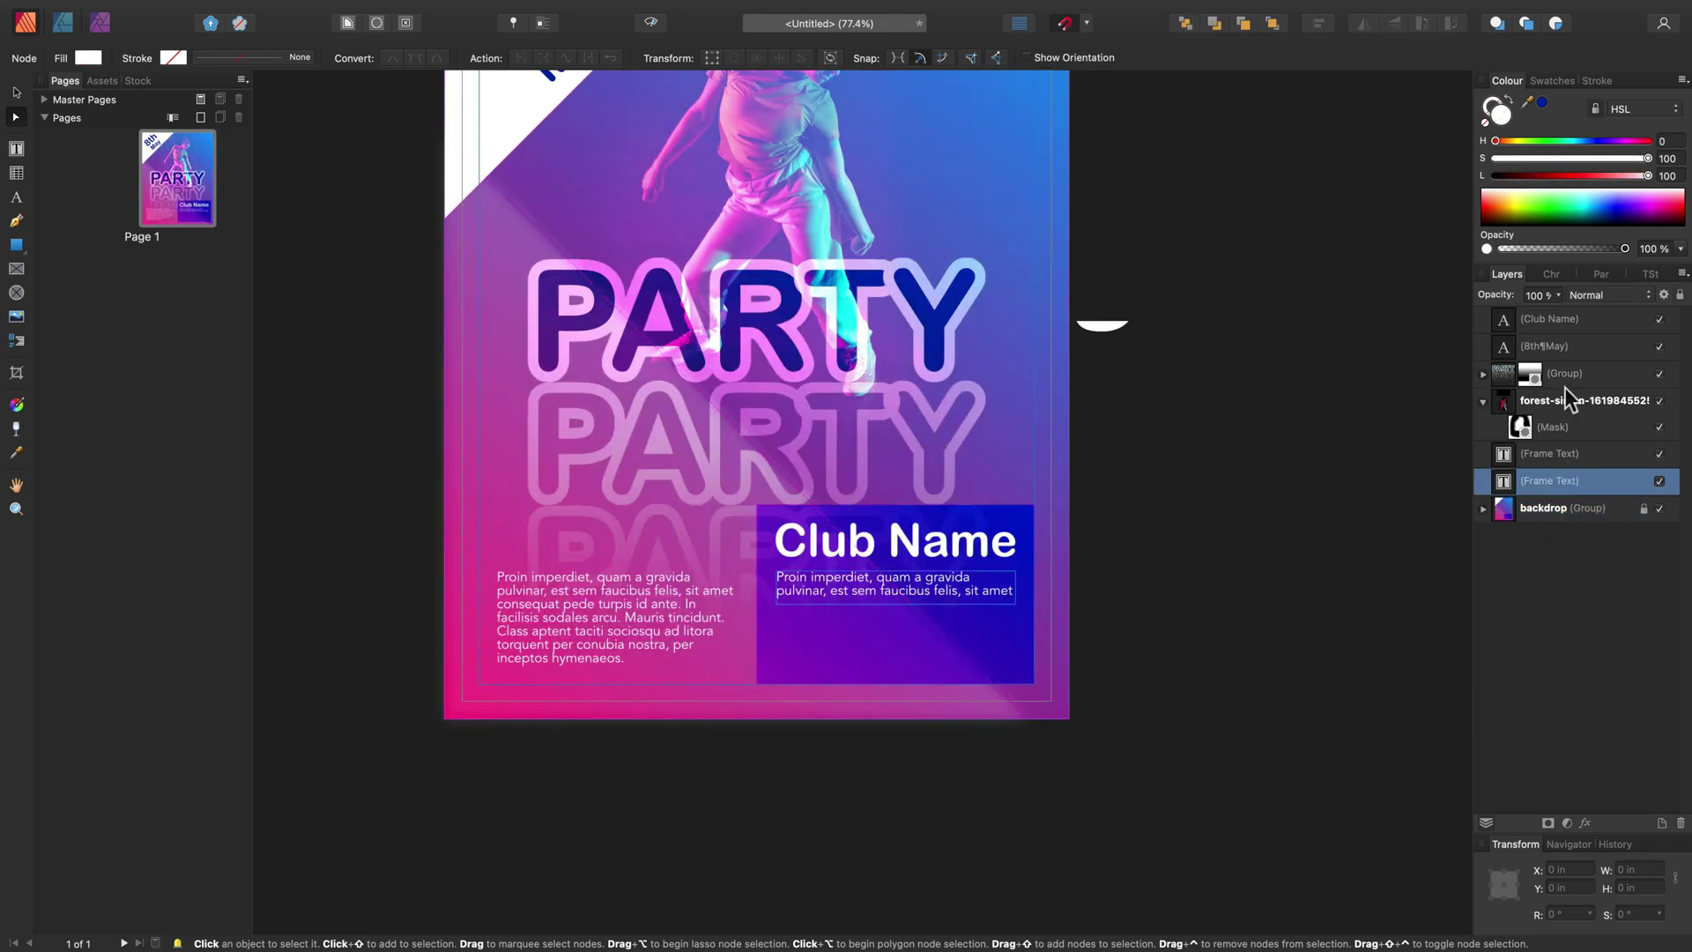
pyautogui.click(1593, 401)
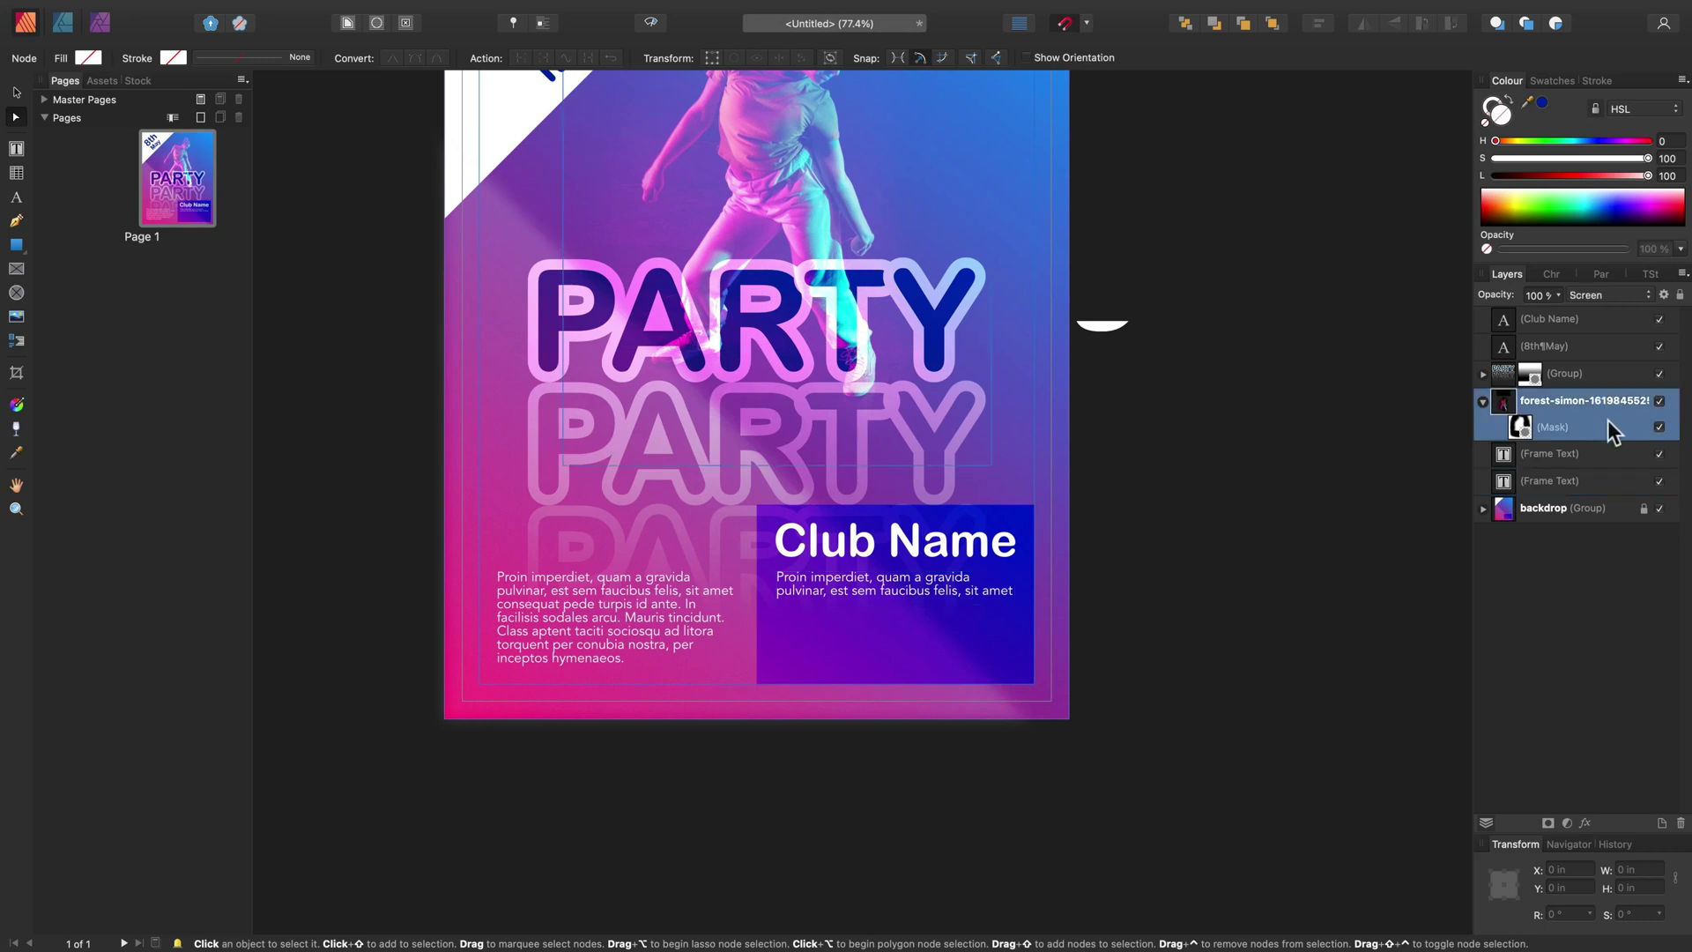
pyautogui.moveTo(1578, 399); pyautogui.dragTo(1540, 493)
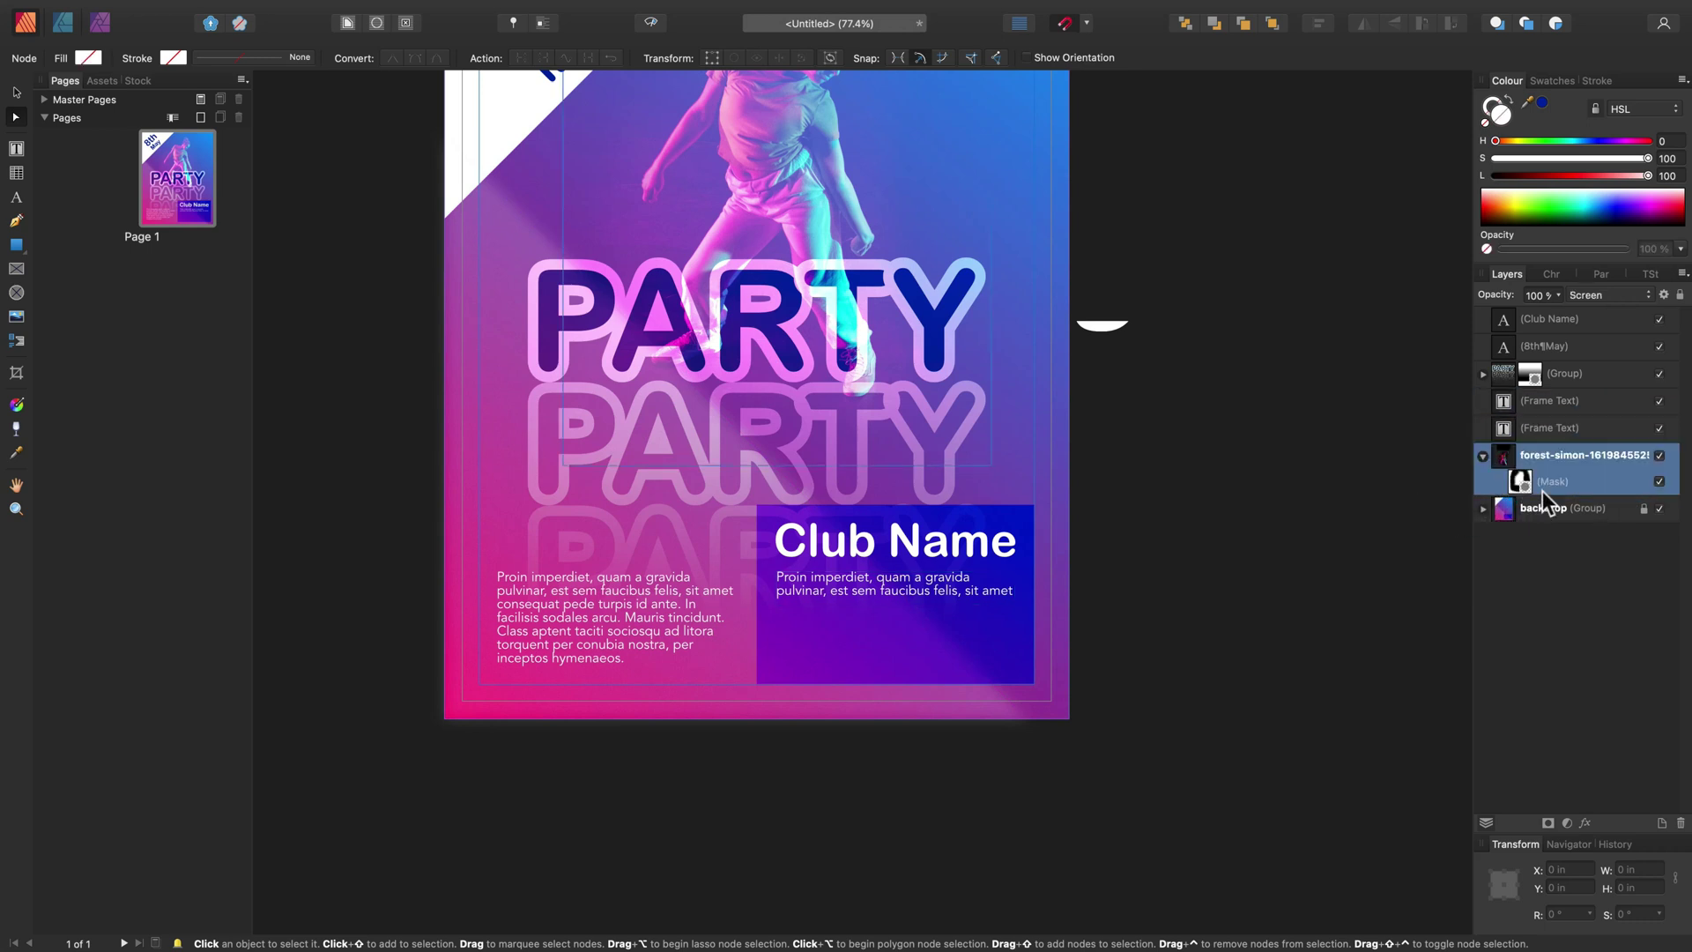
pyautogui.doubleClick(1552, 457)
pyautogui.write('P')
pyautogui.press('Return')
# Group all the text layers above the photo, including the PARTY group, and name the new group "Text"
pyautogui.click(1620, 434)
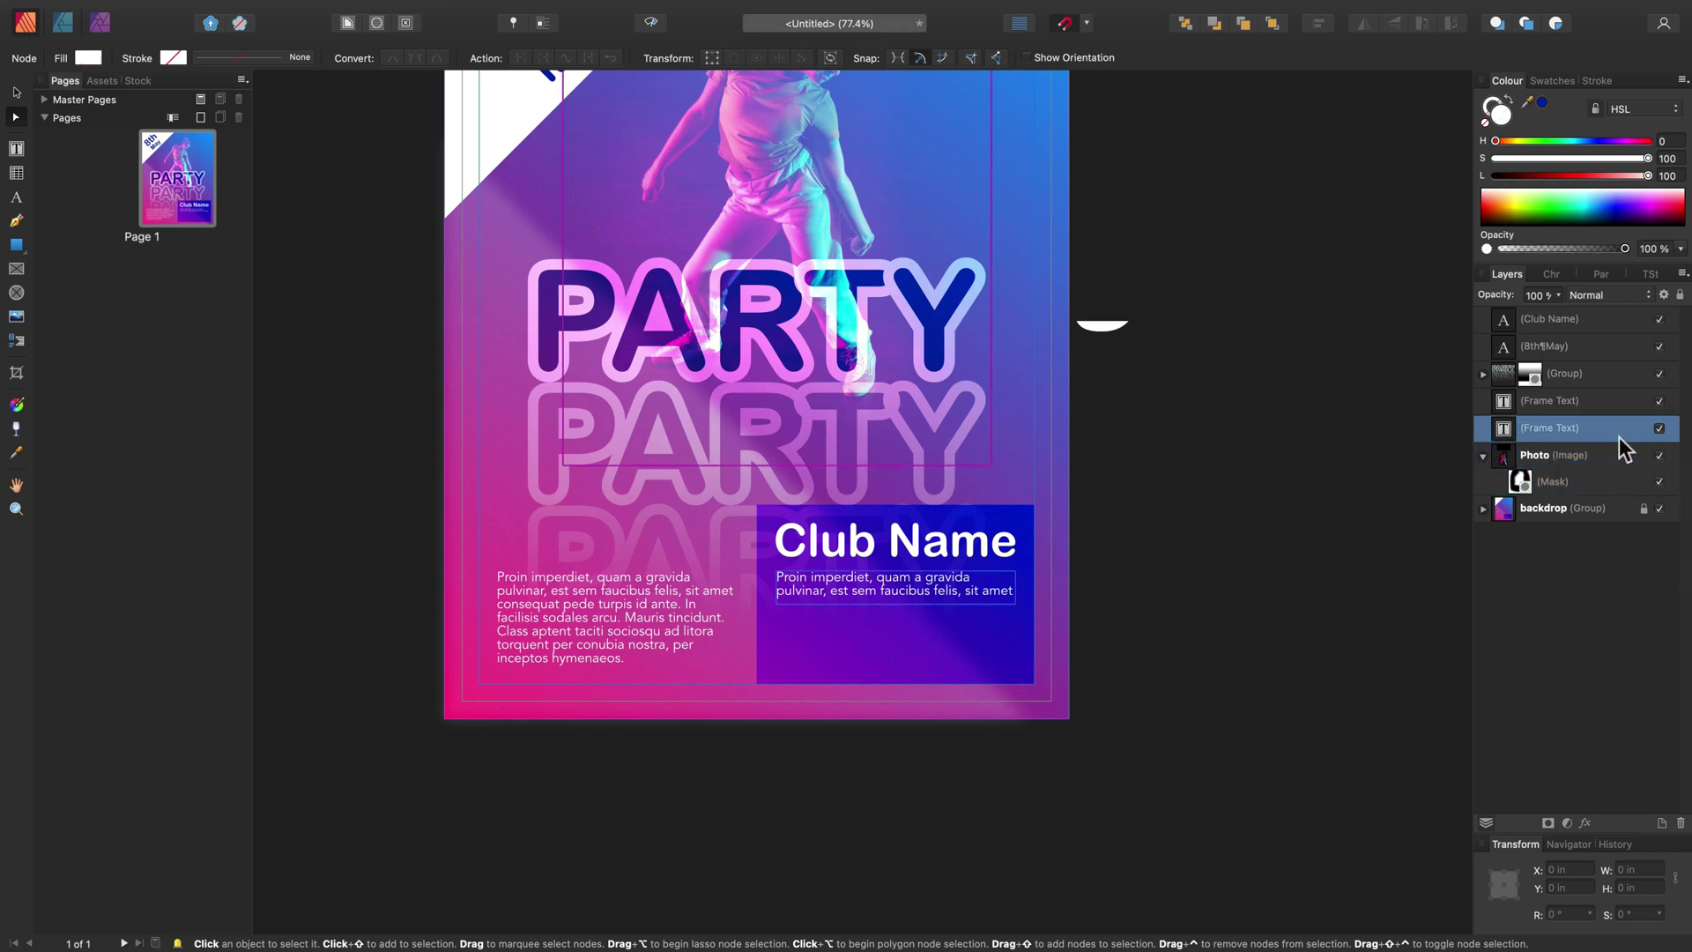
pyautogui.keyDown('shift'); pyautogui.click(1620, 326); pyautogui.keyUp('shift')
pyautogui.rightClick(1616, 323)
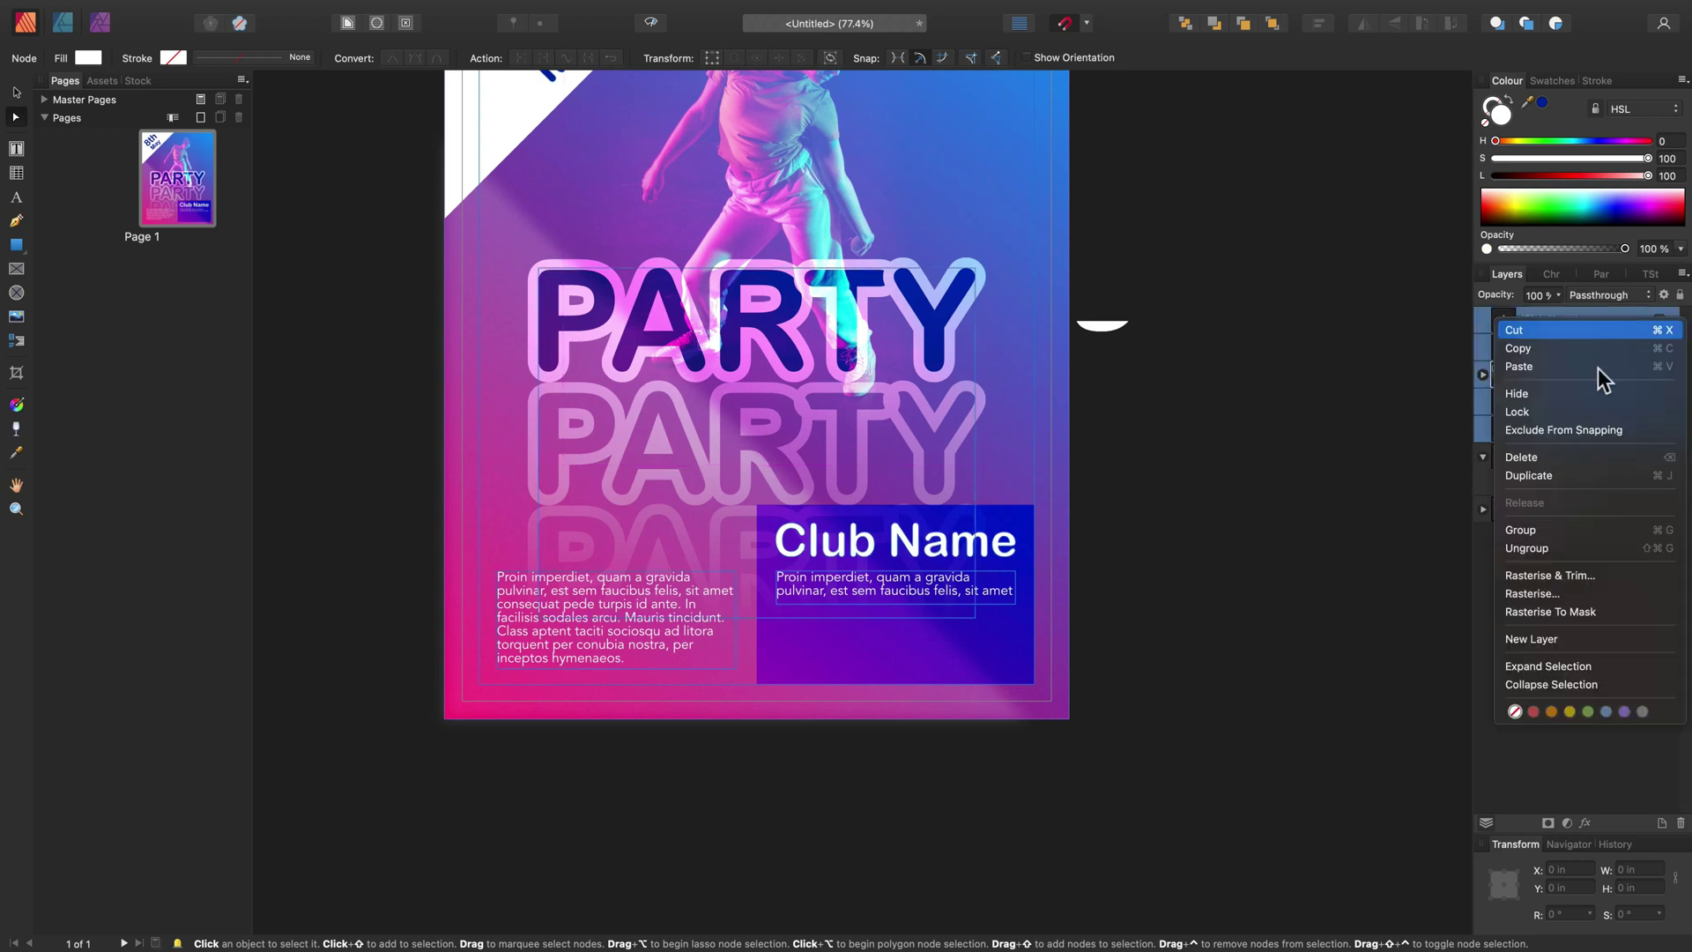
pyautogui.click(1569, 537)
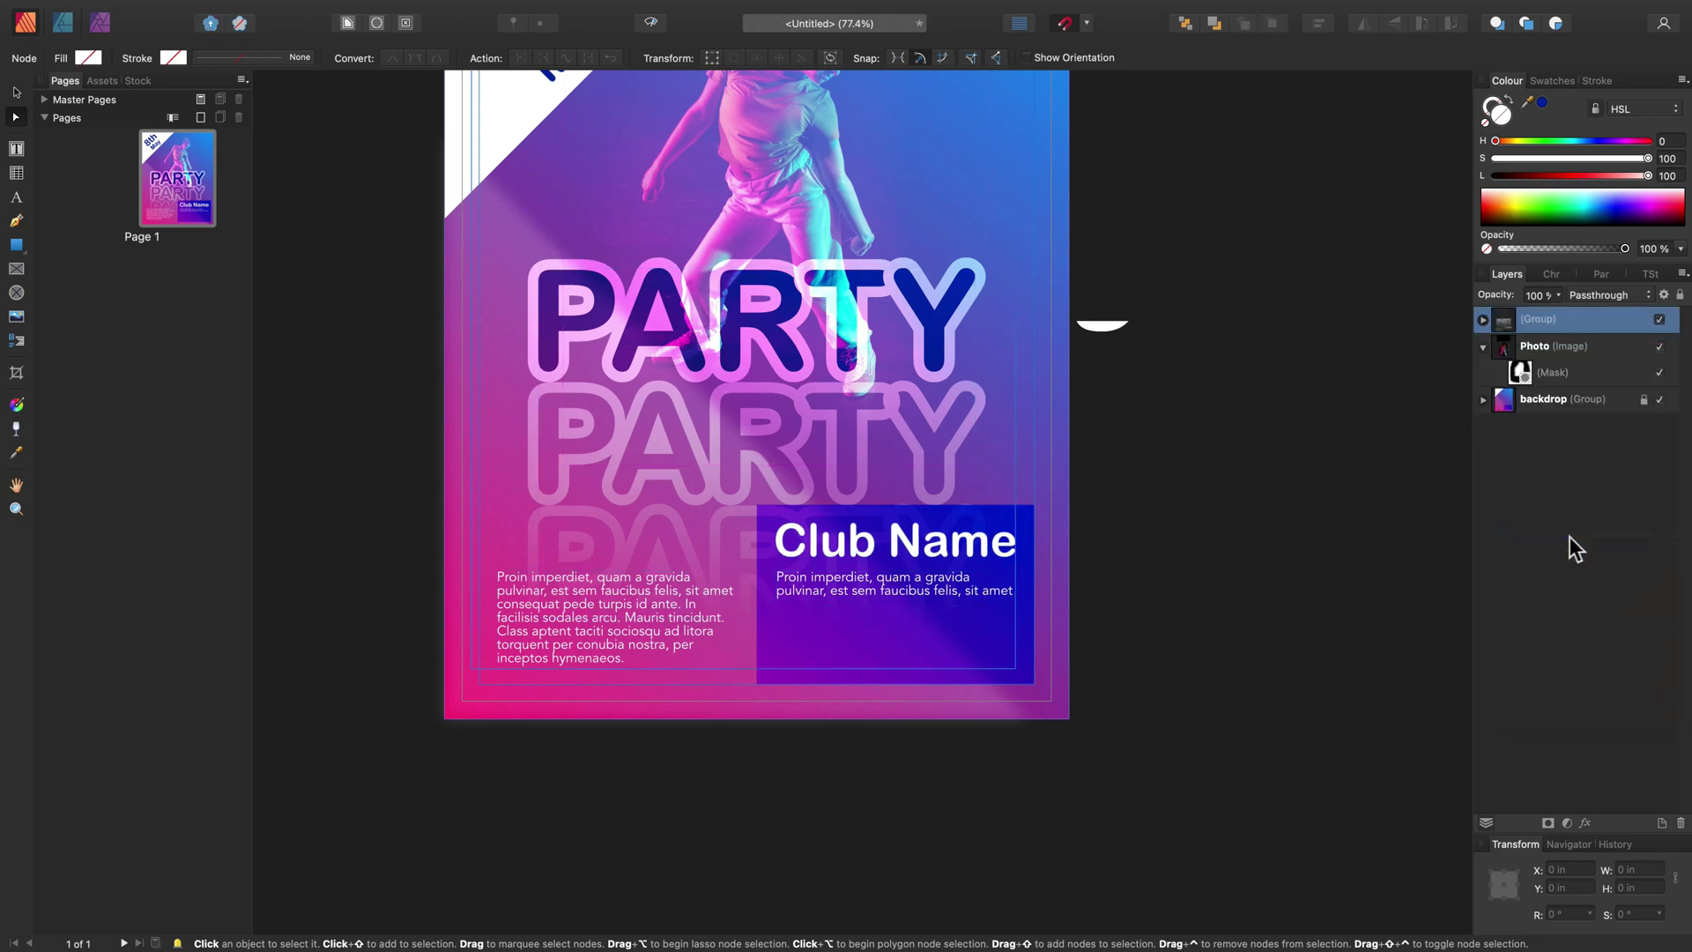
pyautogui.doubleClick(1539, 320)
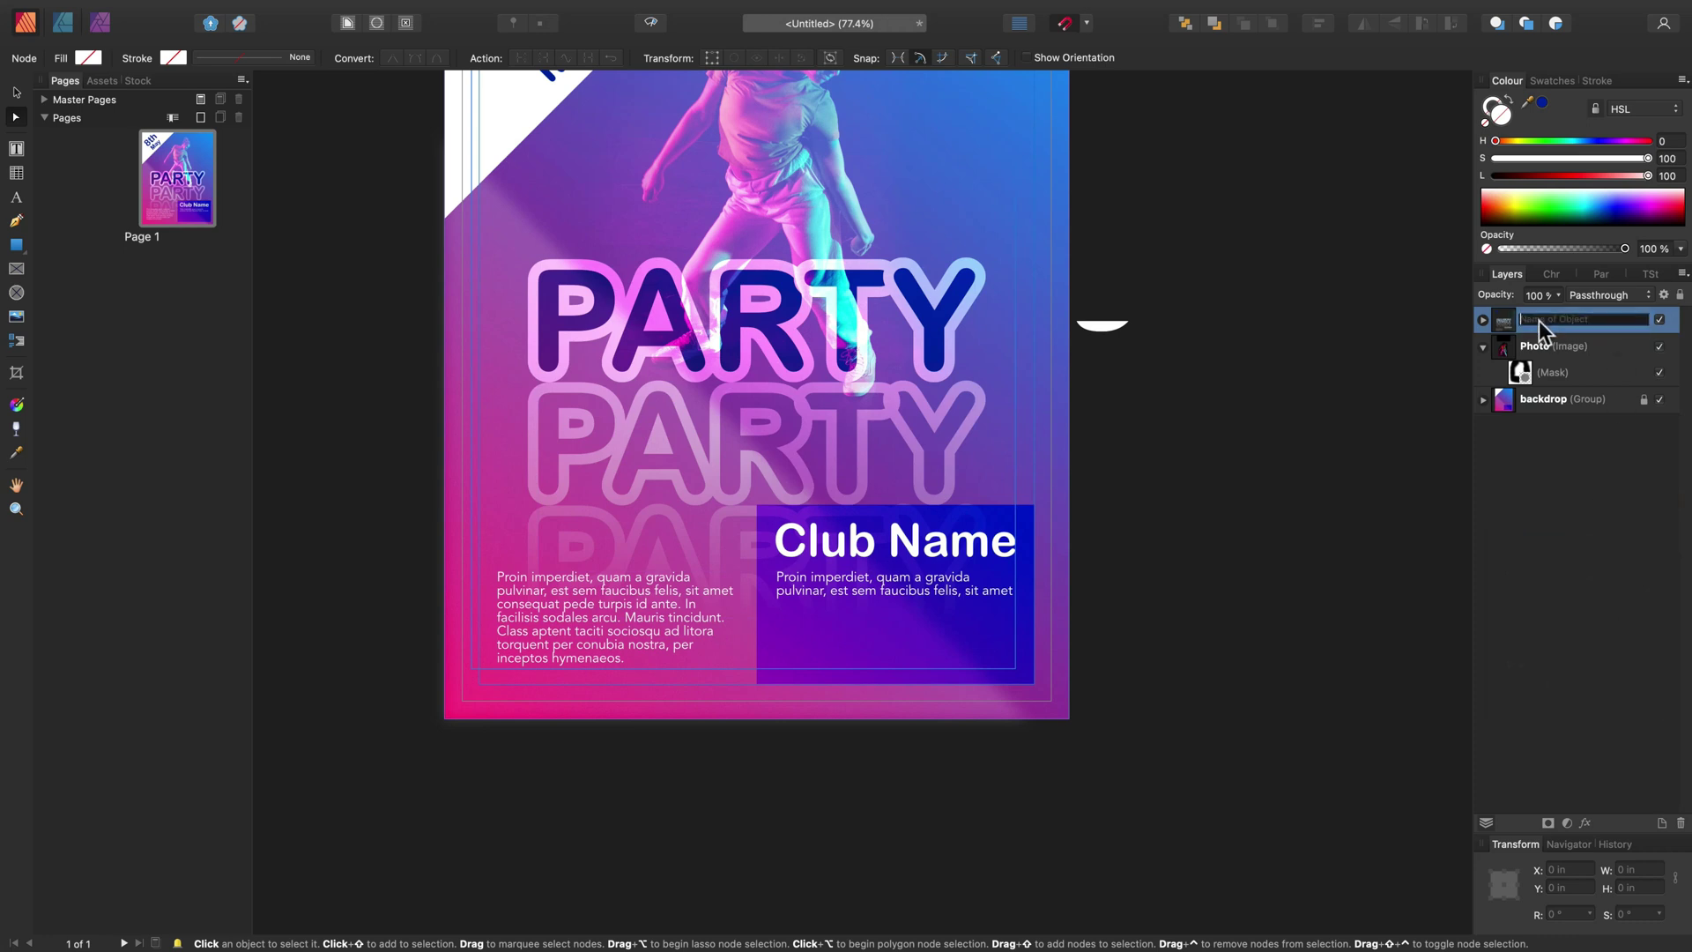
pyautogui.write('Text')
pyautogui.press('Return')
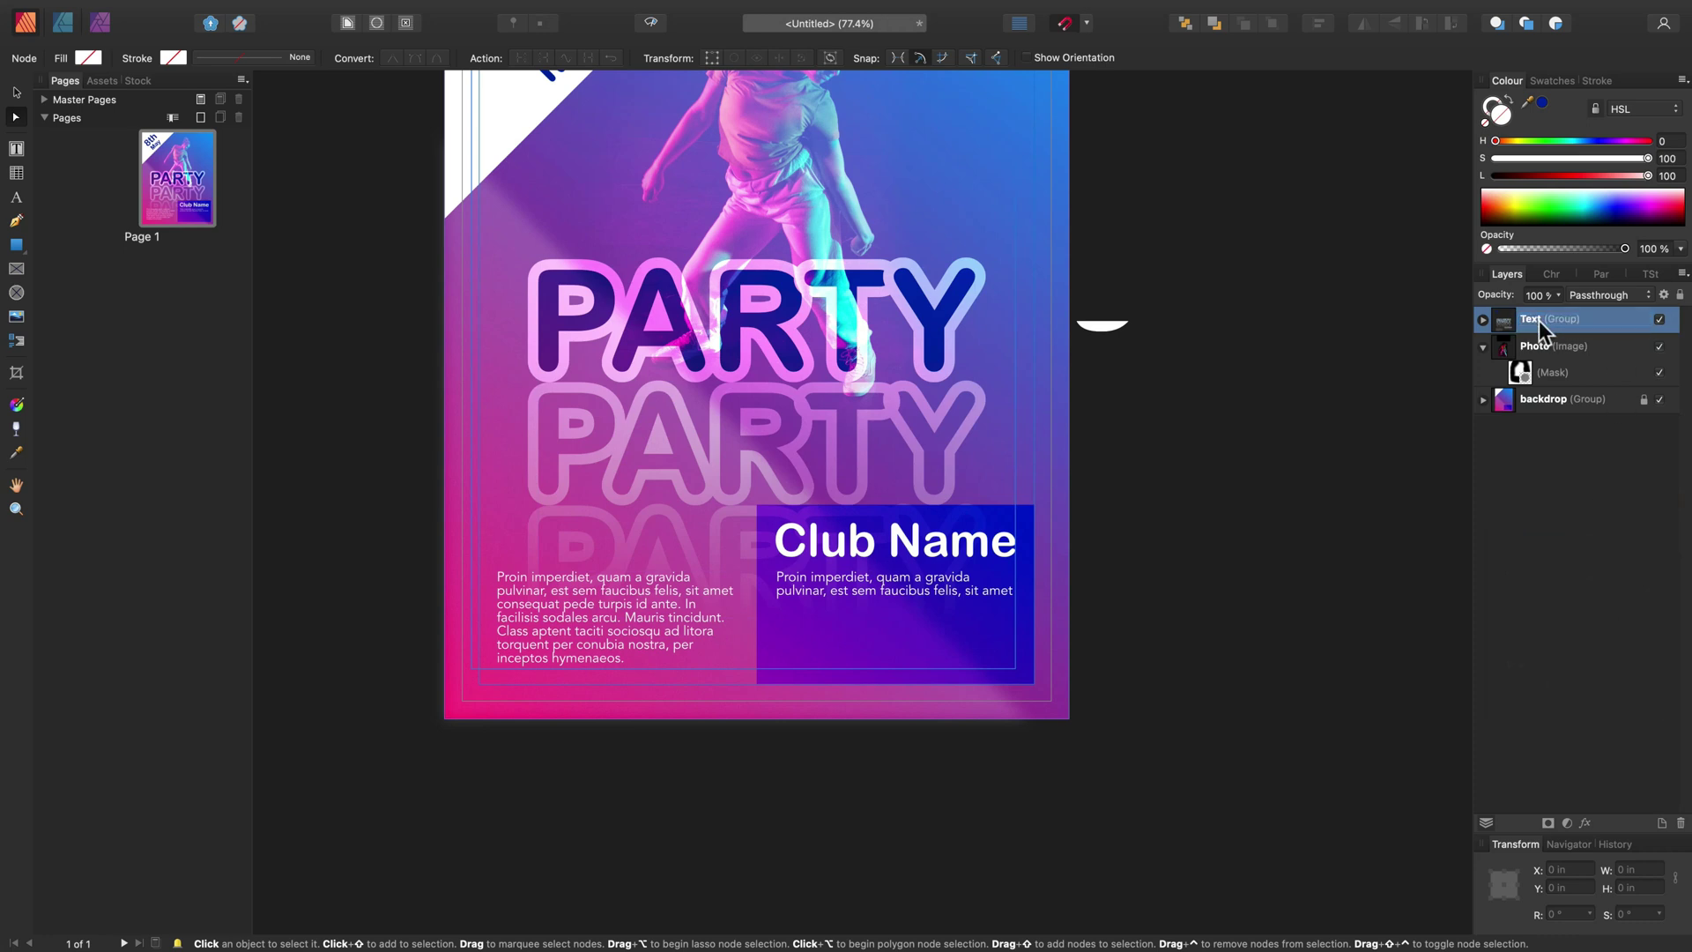
# Review the whole poster and examine the Text, Photo and backdrop layers one after another
pyautogui.scroll(4, 1192, 455)
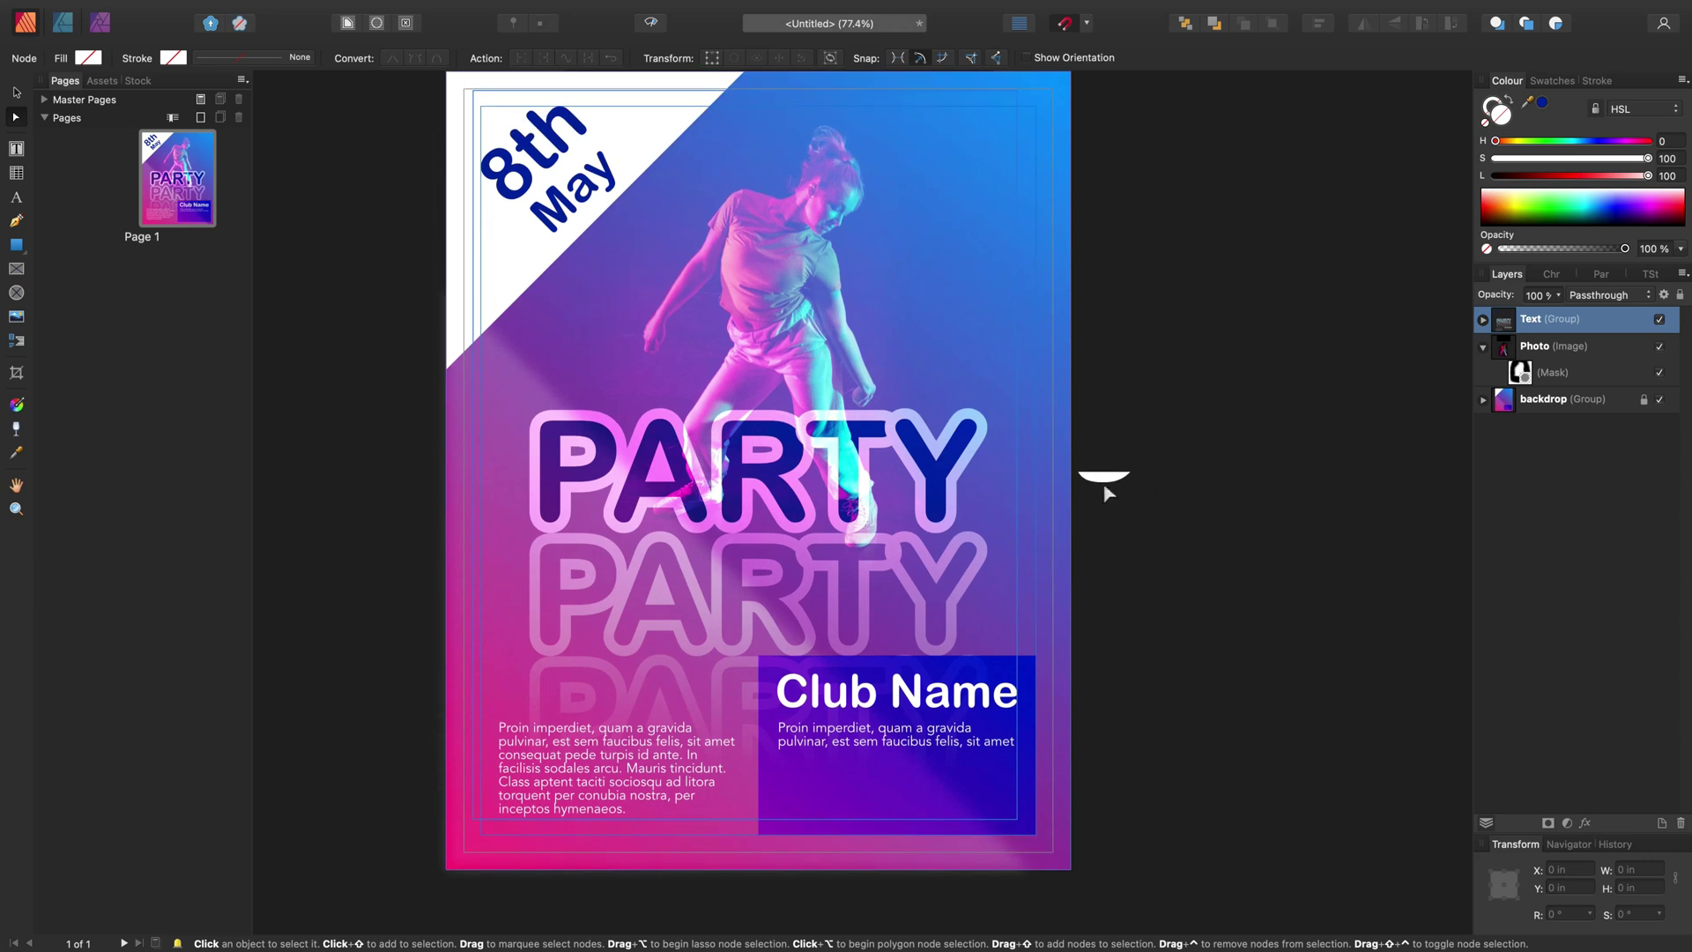
pyautogui.click(1114, 498)
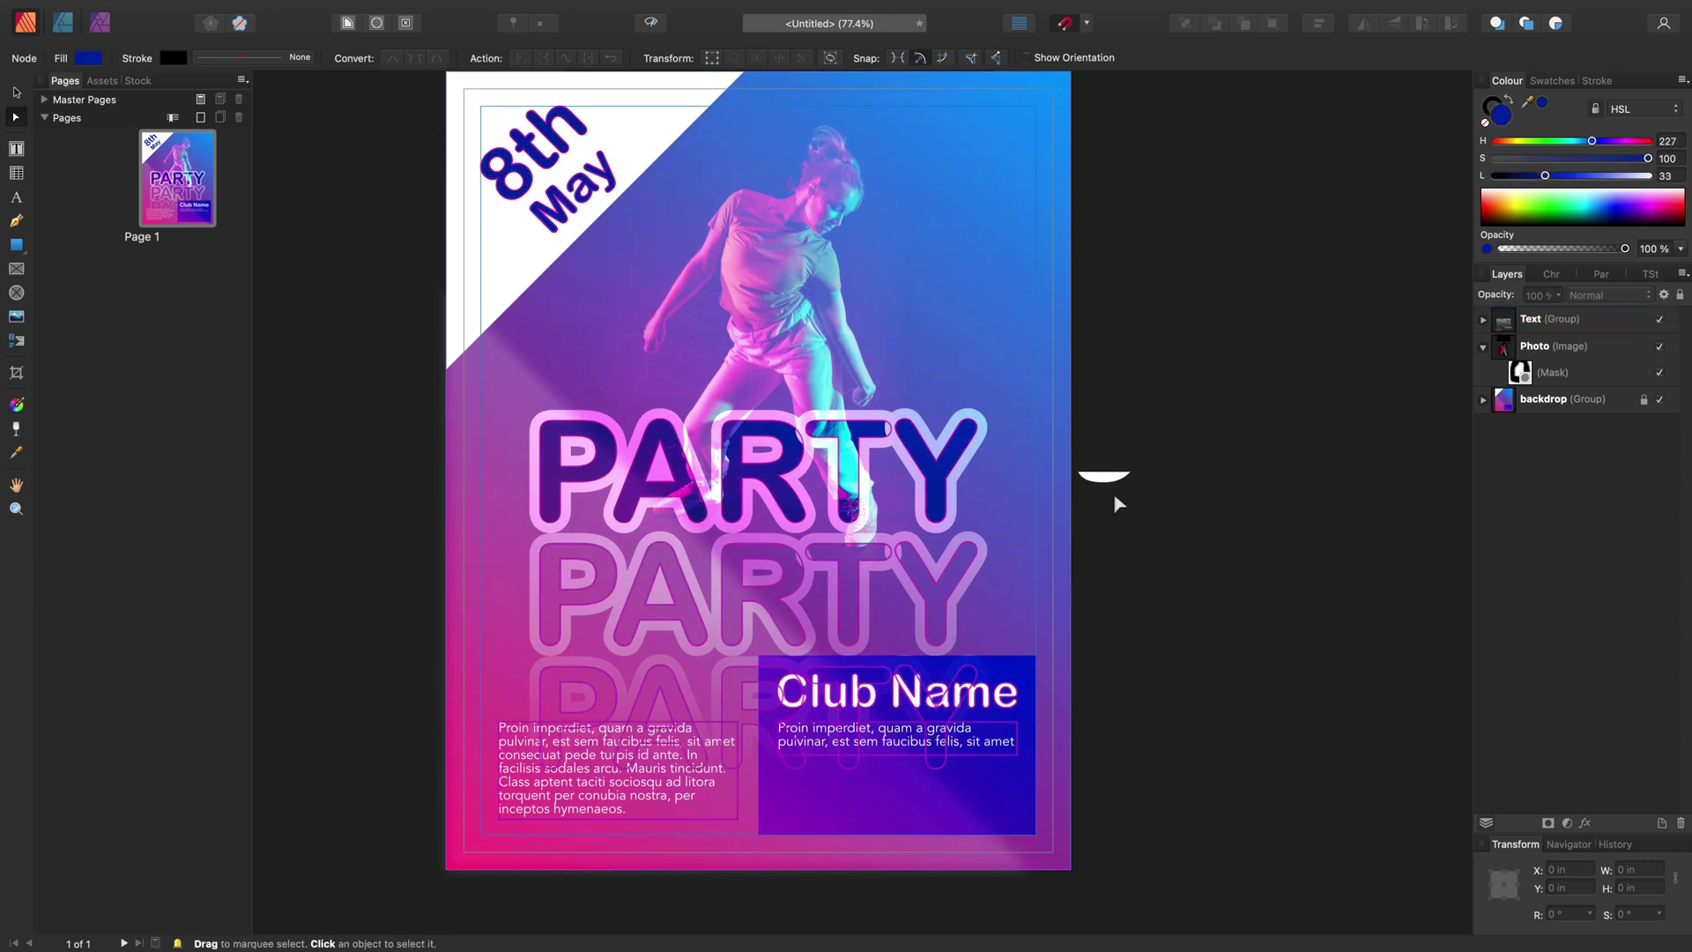
pyautogui.click(16, 94)
pyautogui.click(1617, 324)
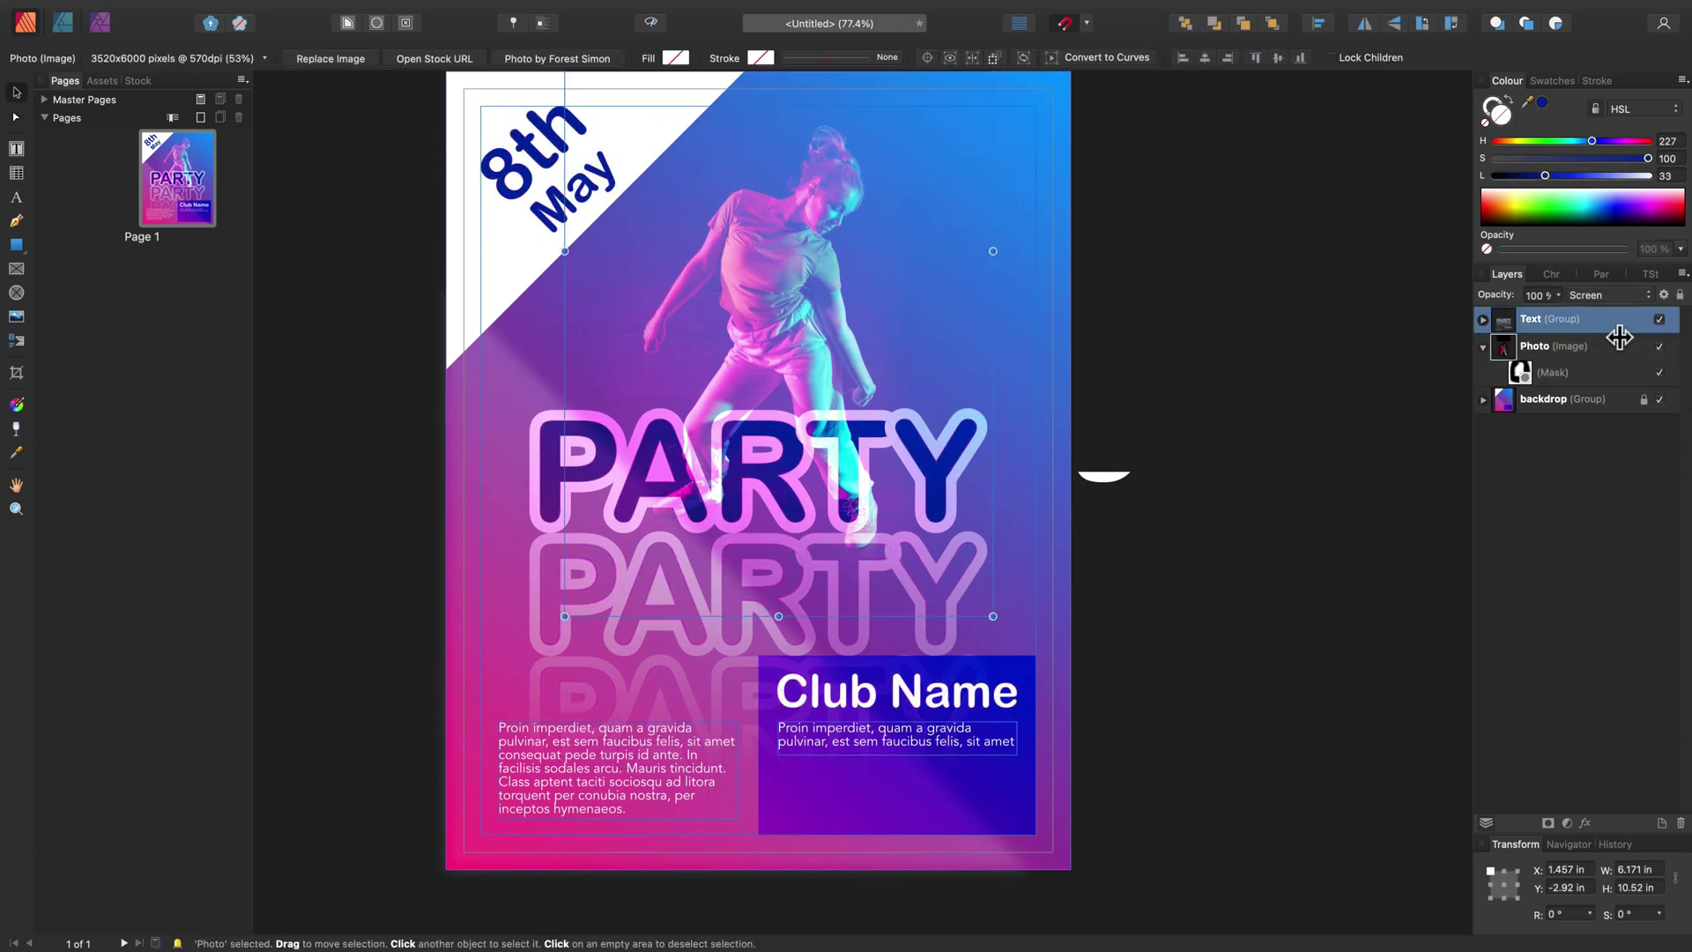
pyautogui.click(1586, 345)
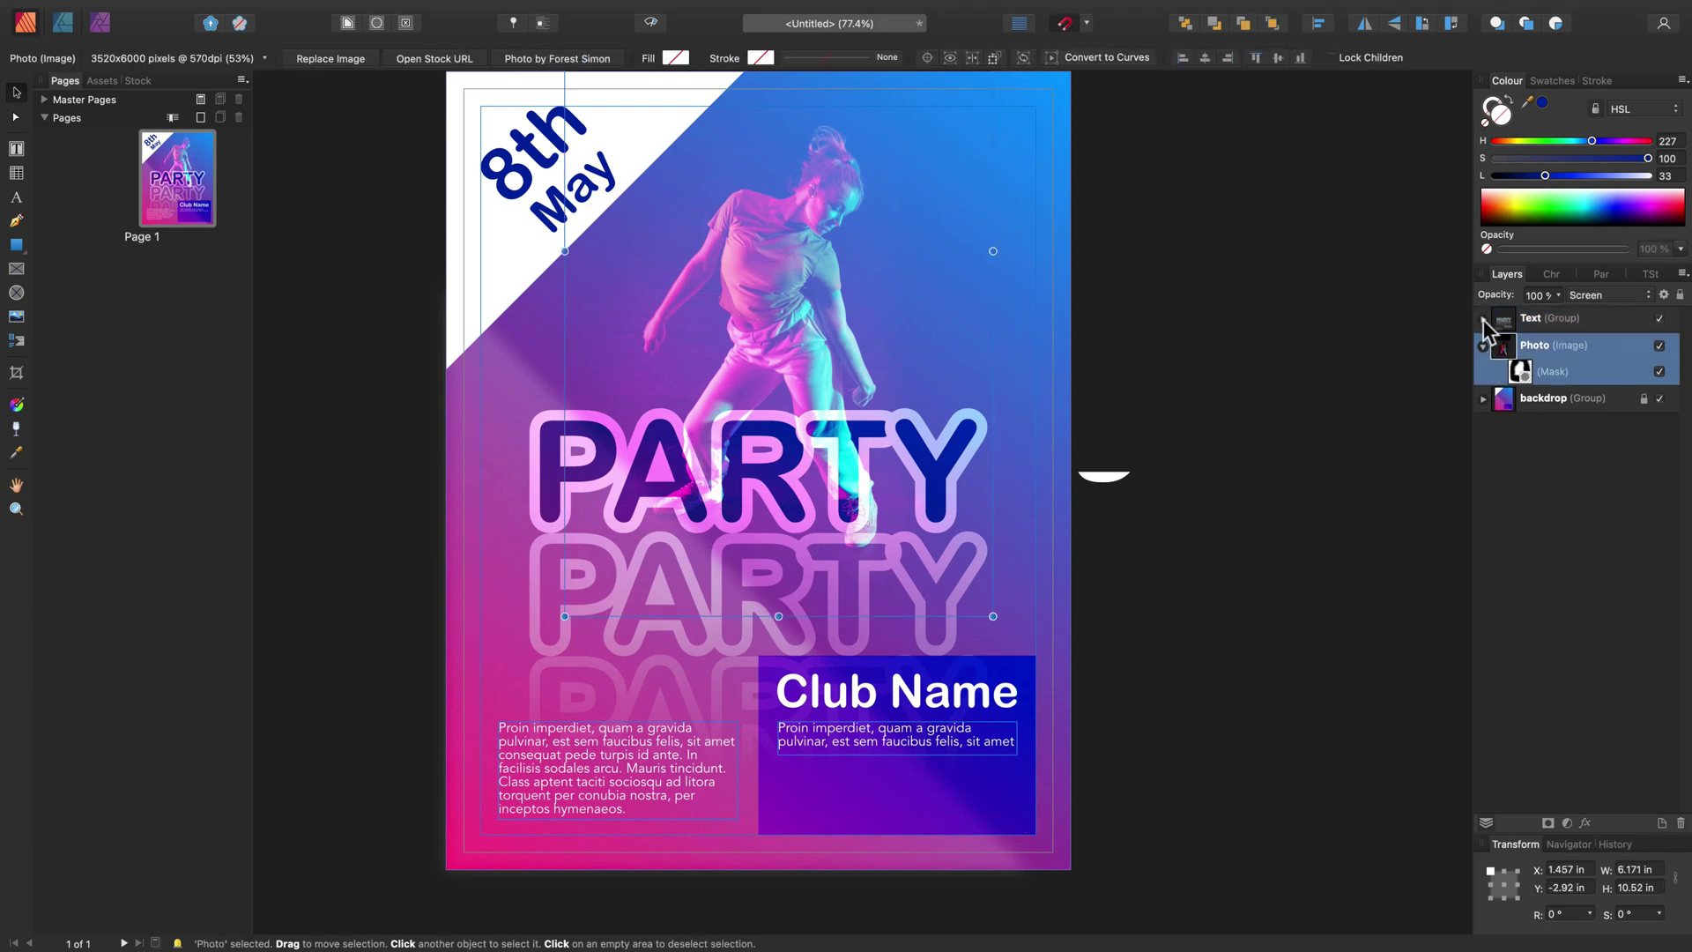
pyautogui.click(1483, 319)
pyautogui.click(1484, 320)
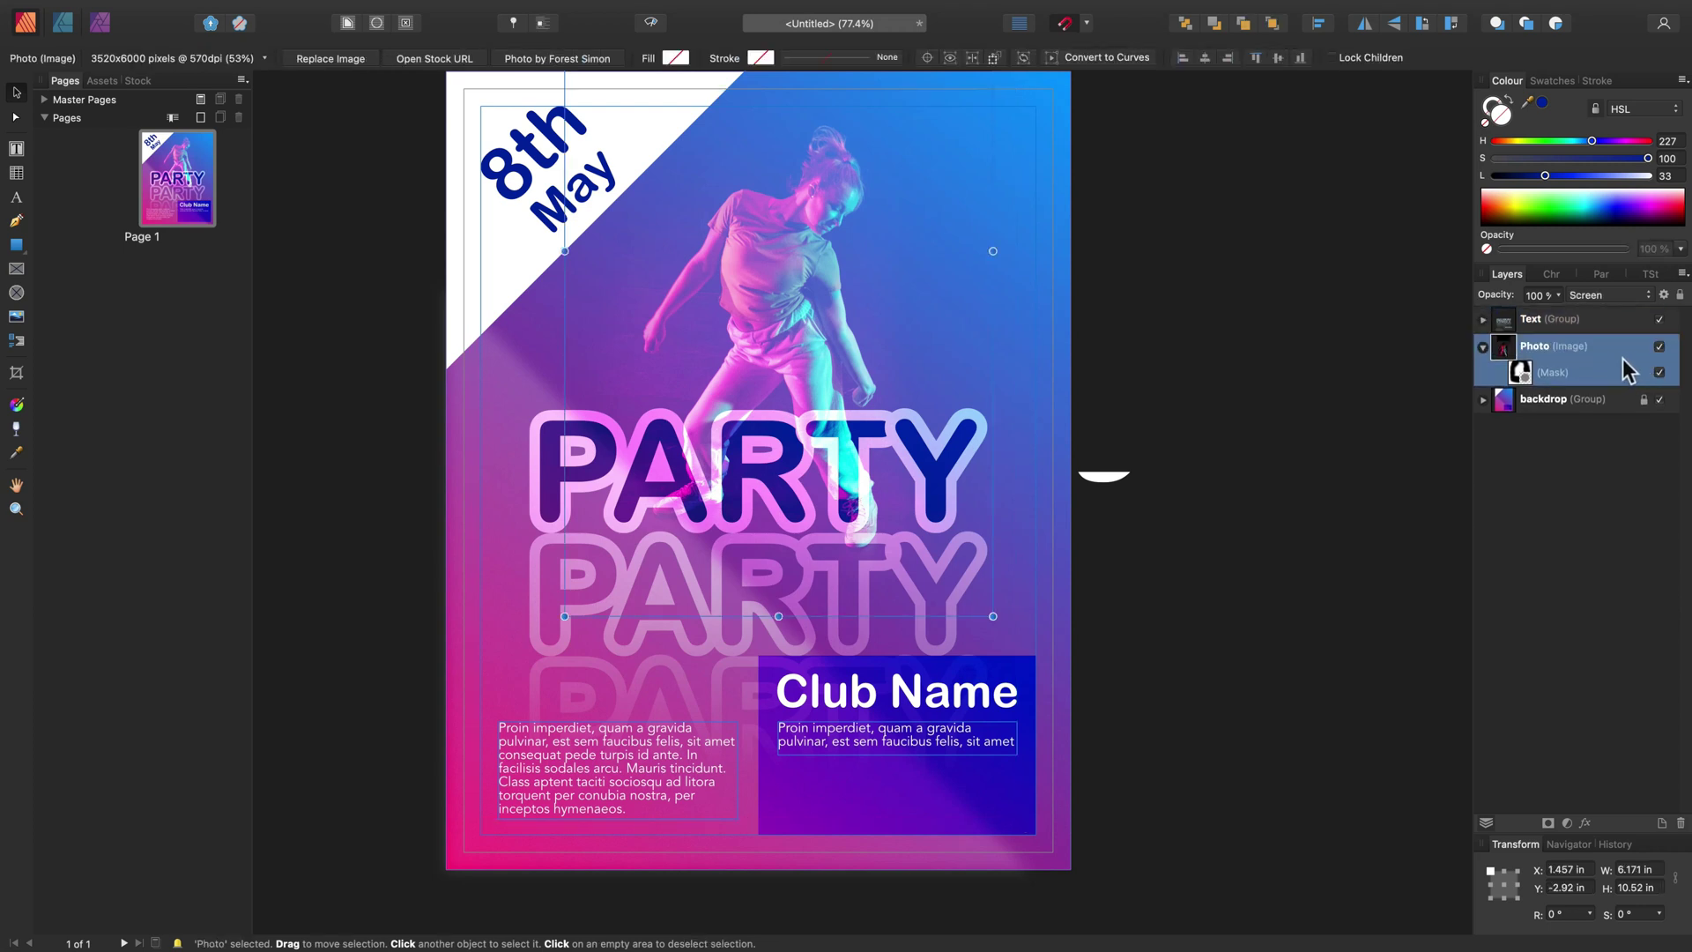
pyautogui.click(1613, 401)
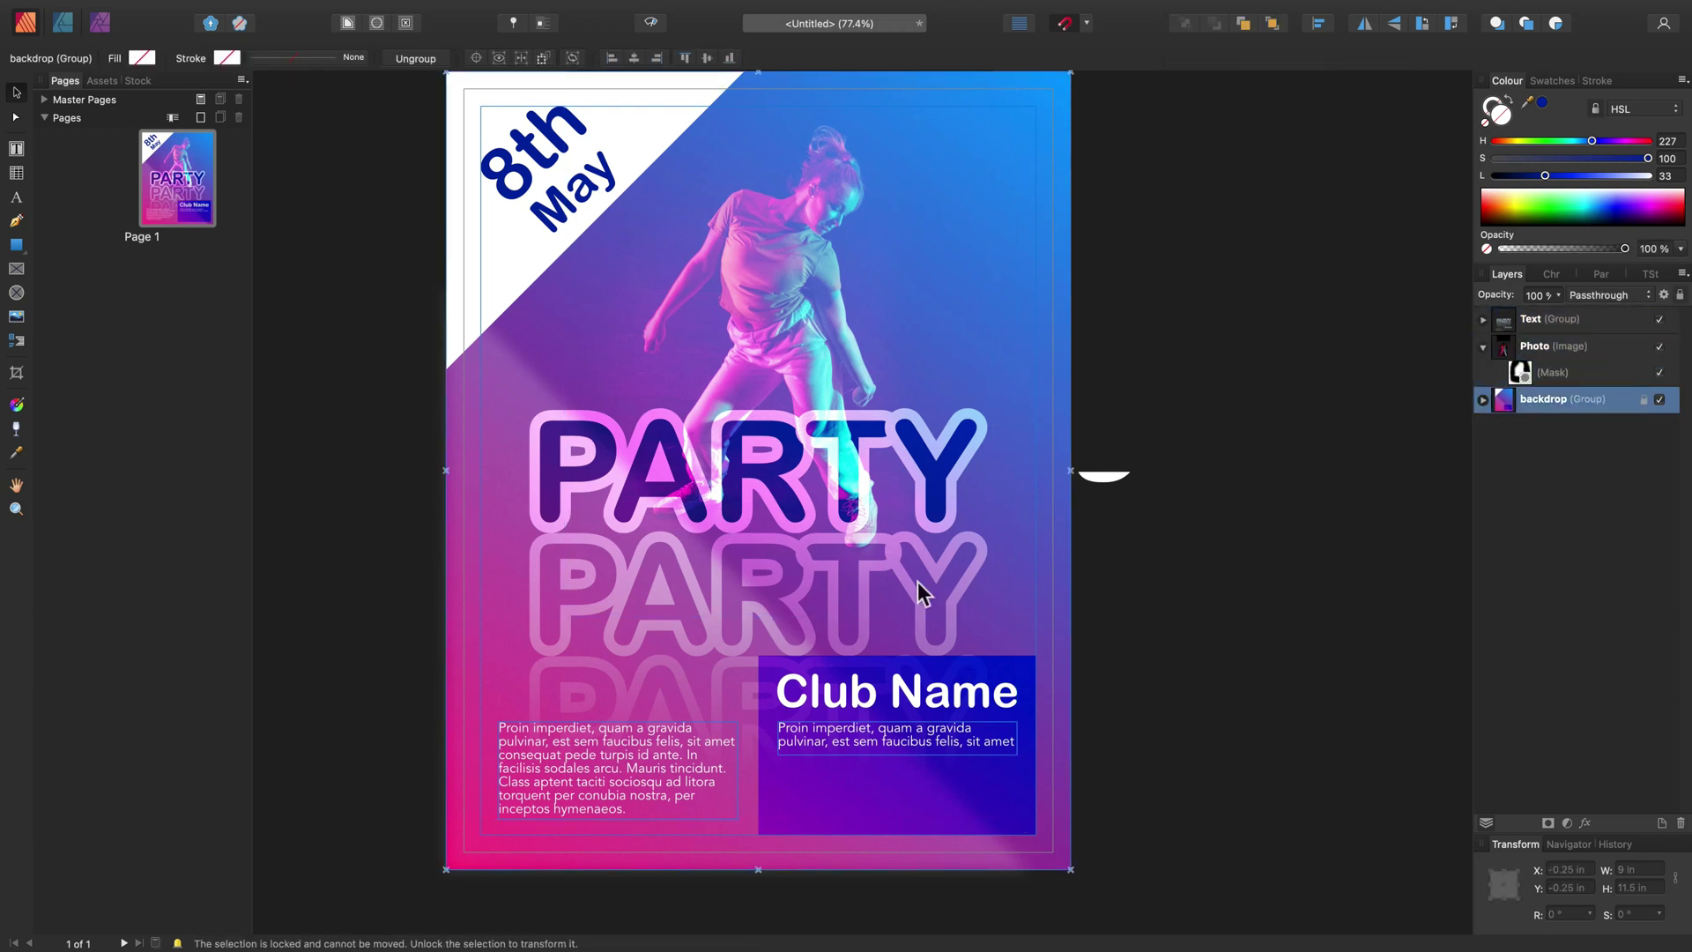
# Enlarge the text frame under "Club Name" to about 1.41 in high and set its text to 18 pt
pyautogui.scroll(1, 922, 670)
pyautogui.click(888, 776)
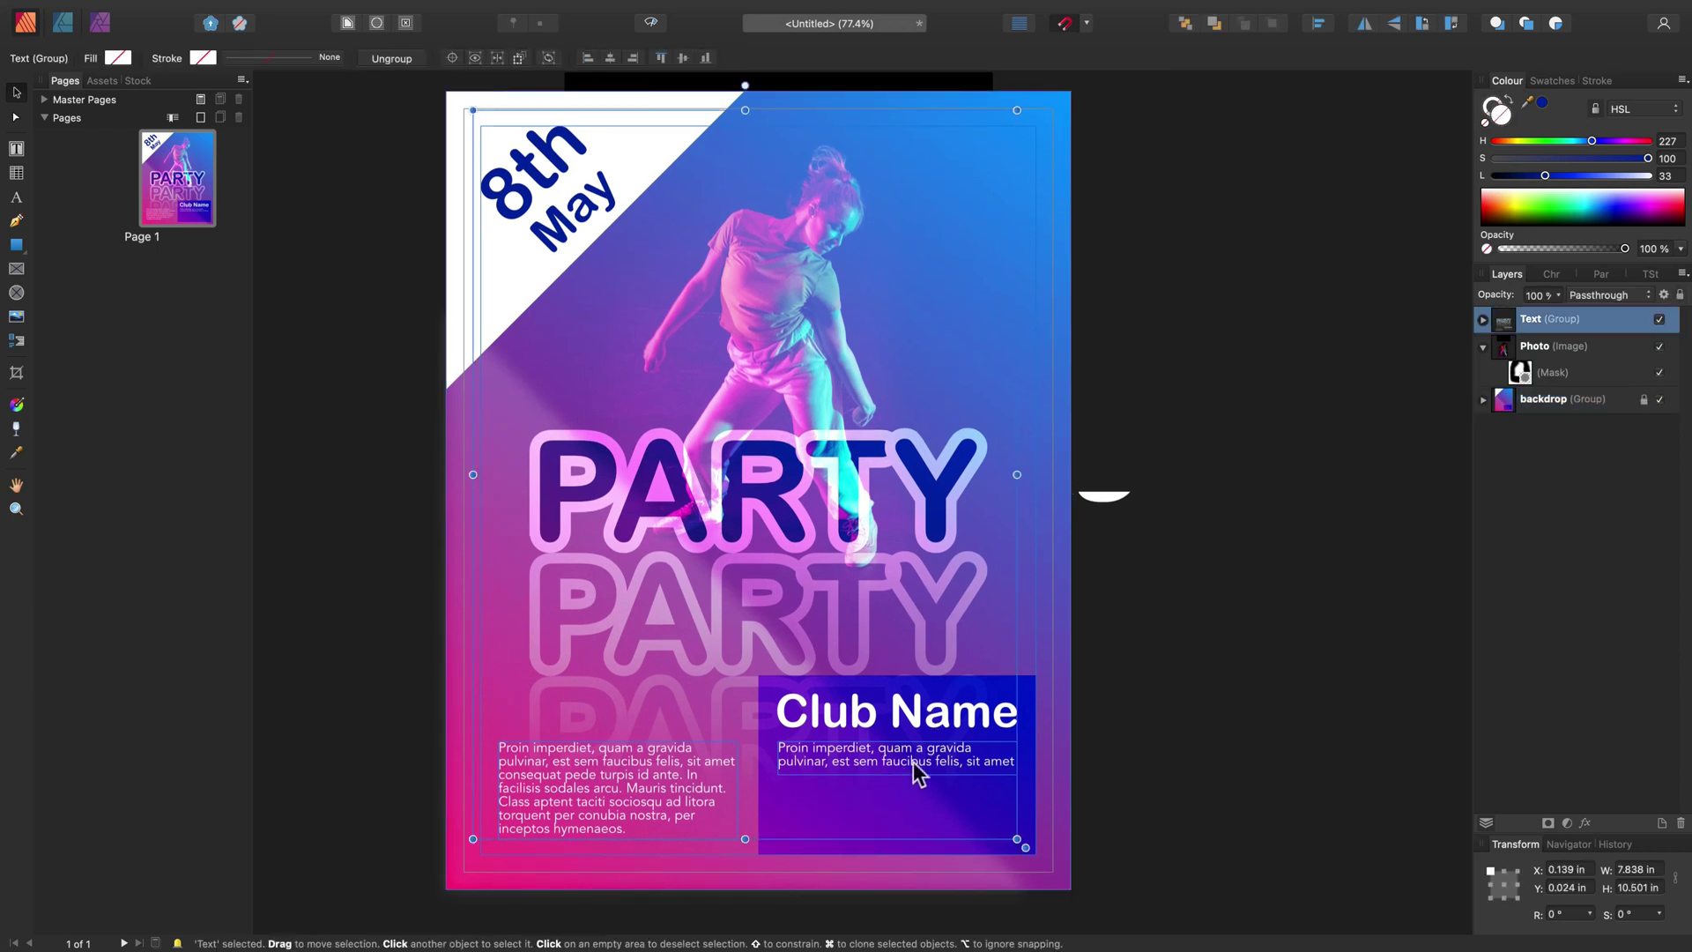
pyautogui.doubleClick(907, 767)
pyautogui.click(997, 760)
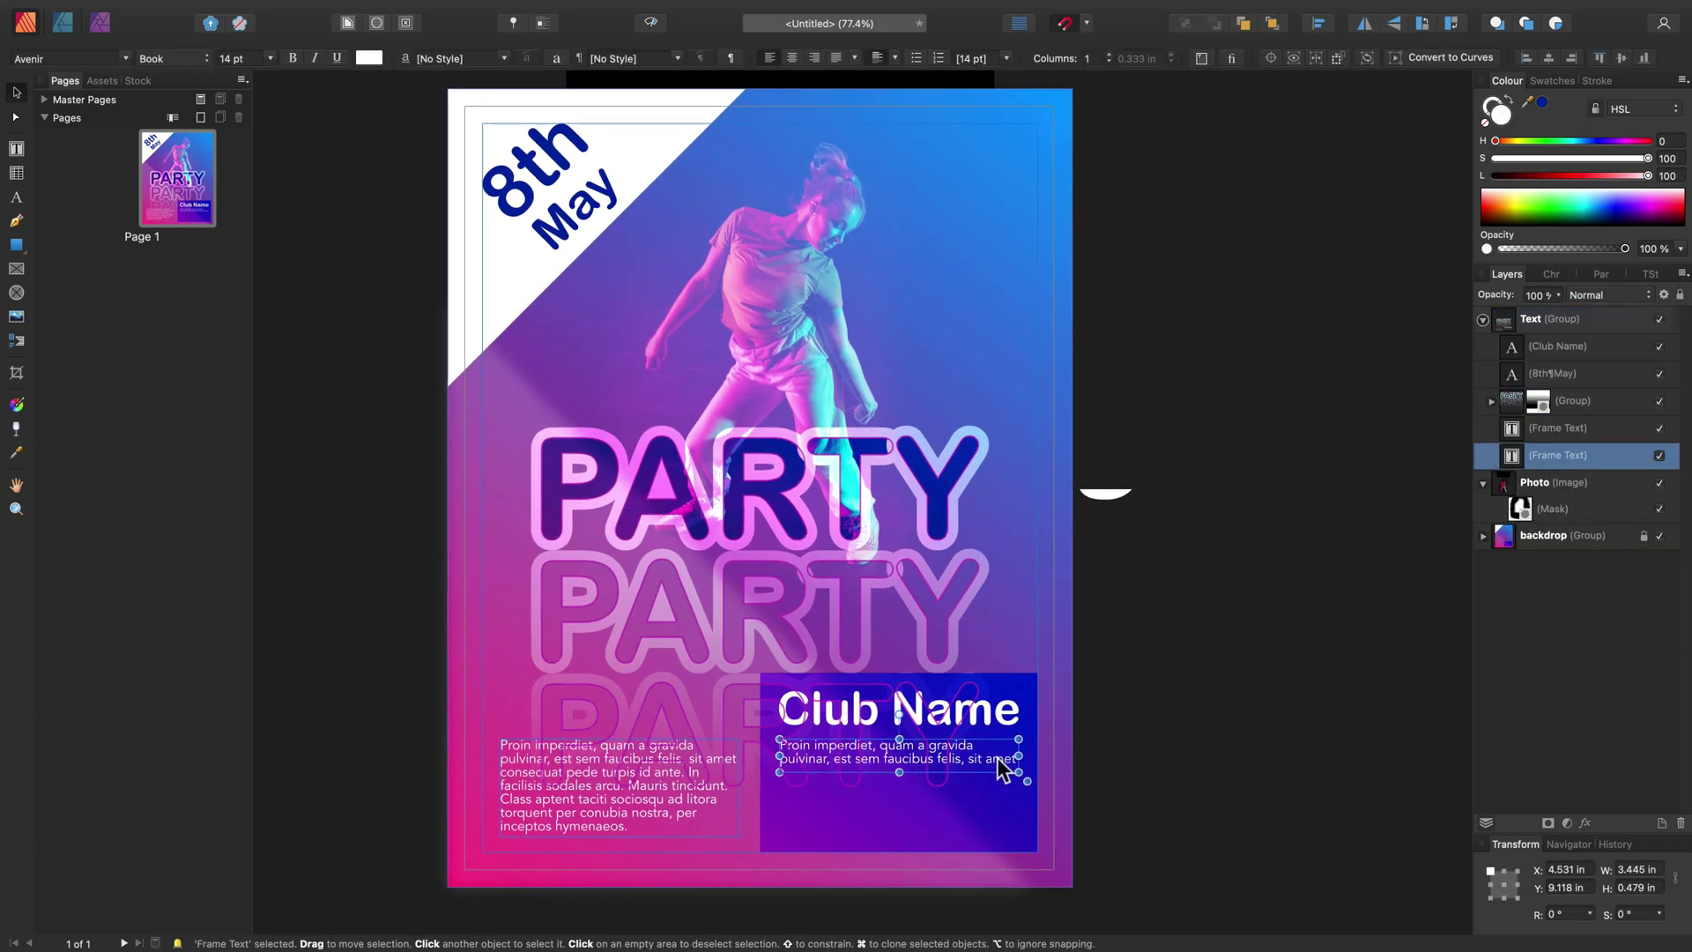
pyautogui.hscroll(-1, 1405, 374)
pyautogui.moveTo(865, 772); pyautogui.dragTo(748, 844)
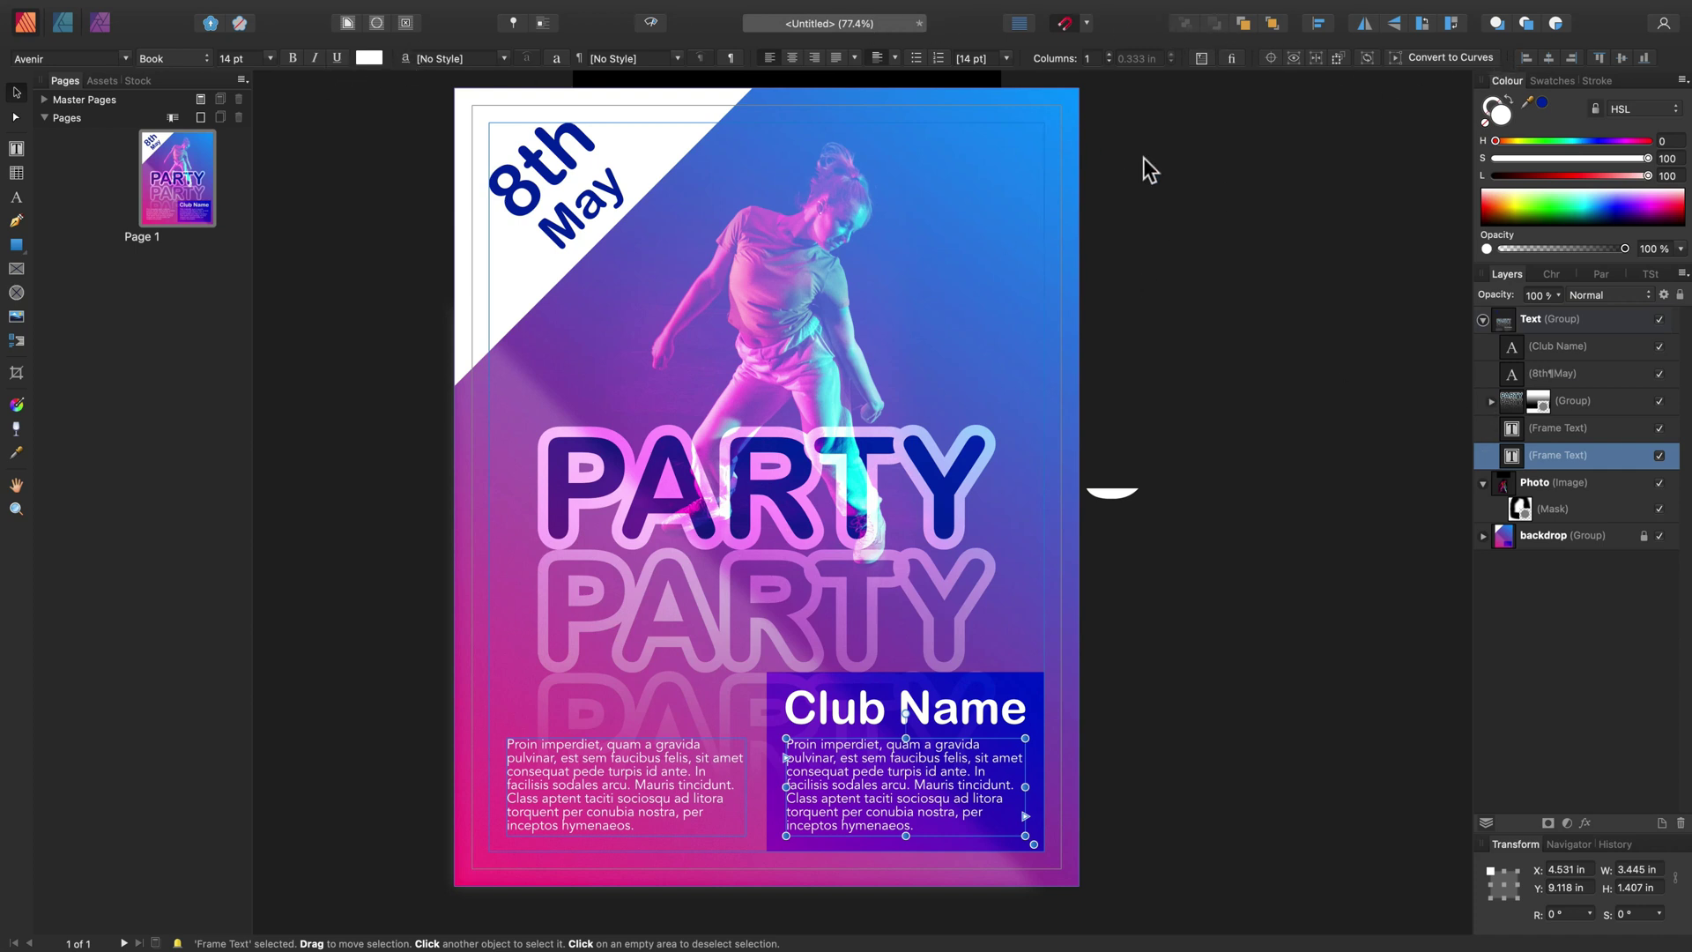
pyautogui.hscroll(1, 922, 374)
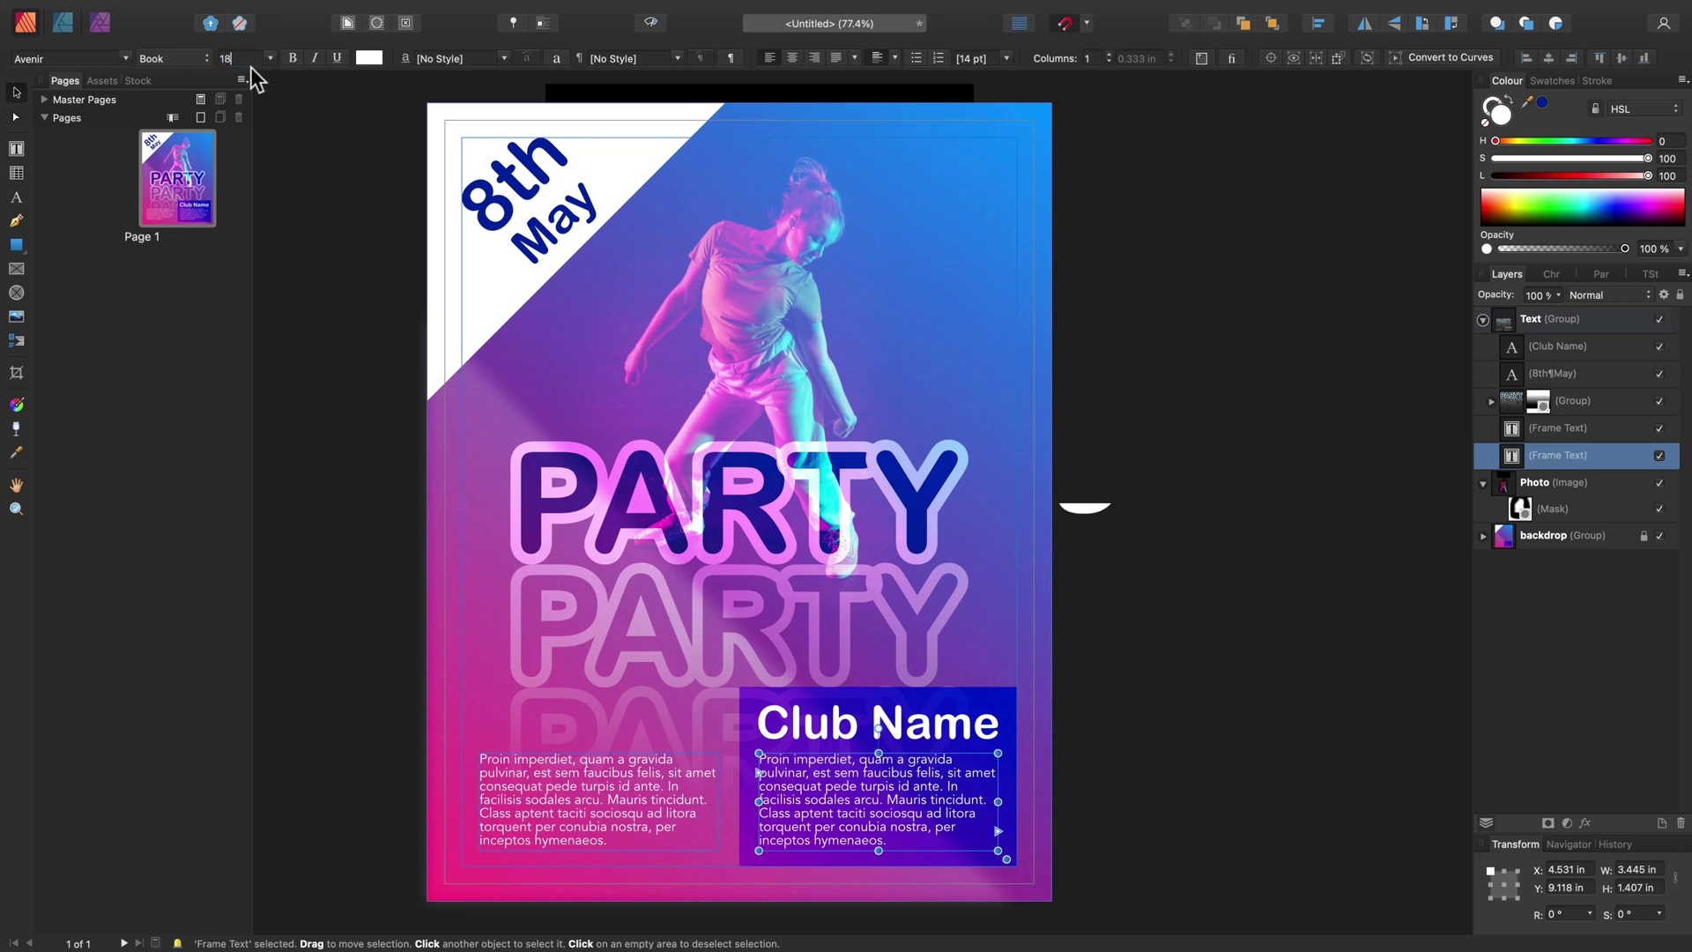
pyautogui.press('Return')
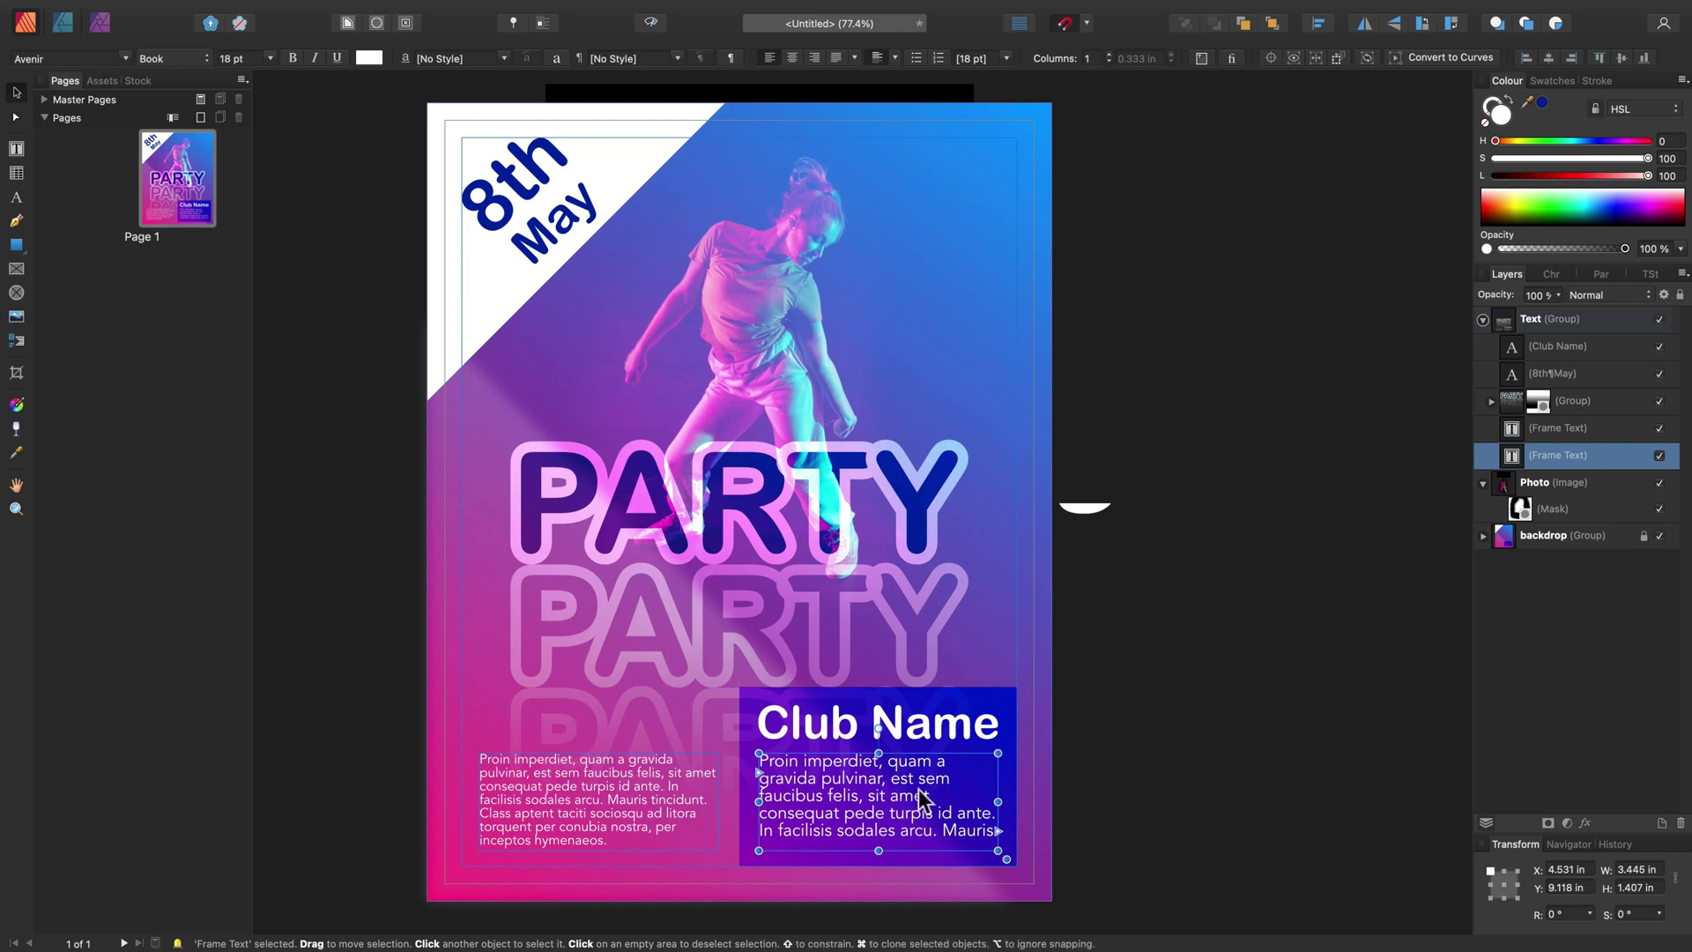
# Recolour the filler text beside the blue rectangle with the sampled dark blue (HSL 227, 100, 36)
pyautogui.click(662, 821)
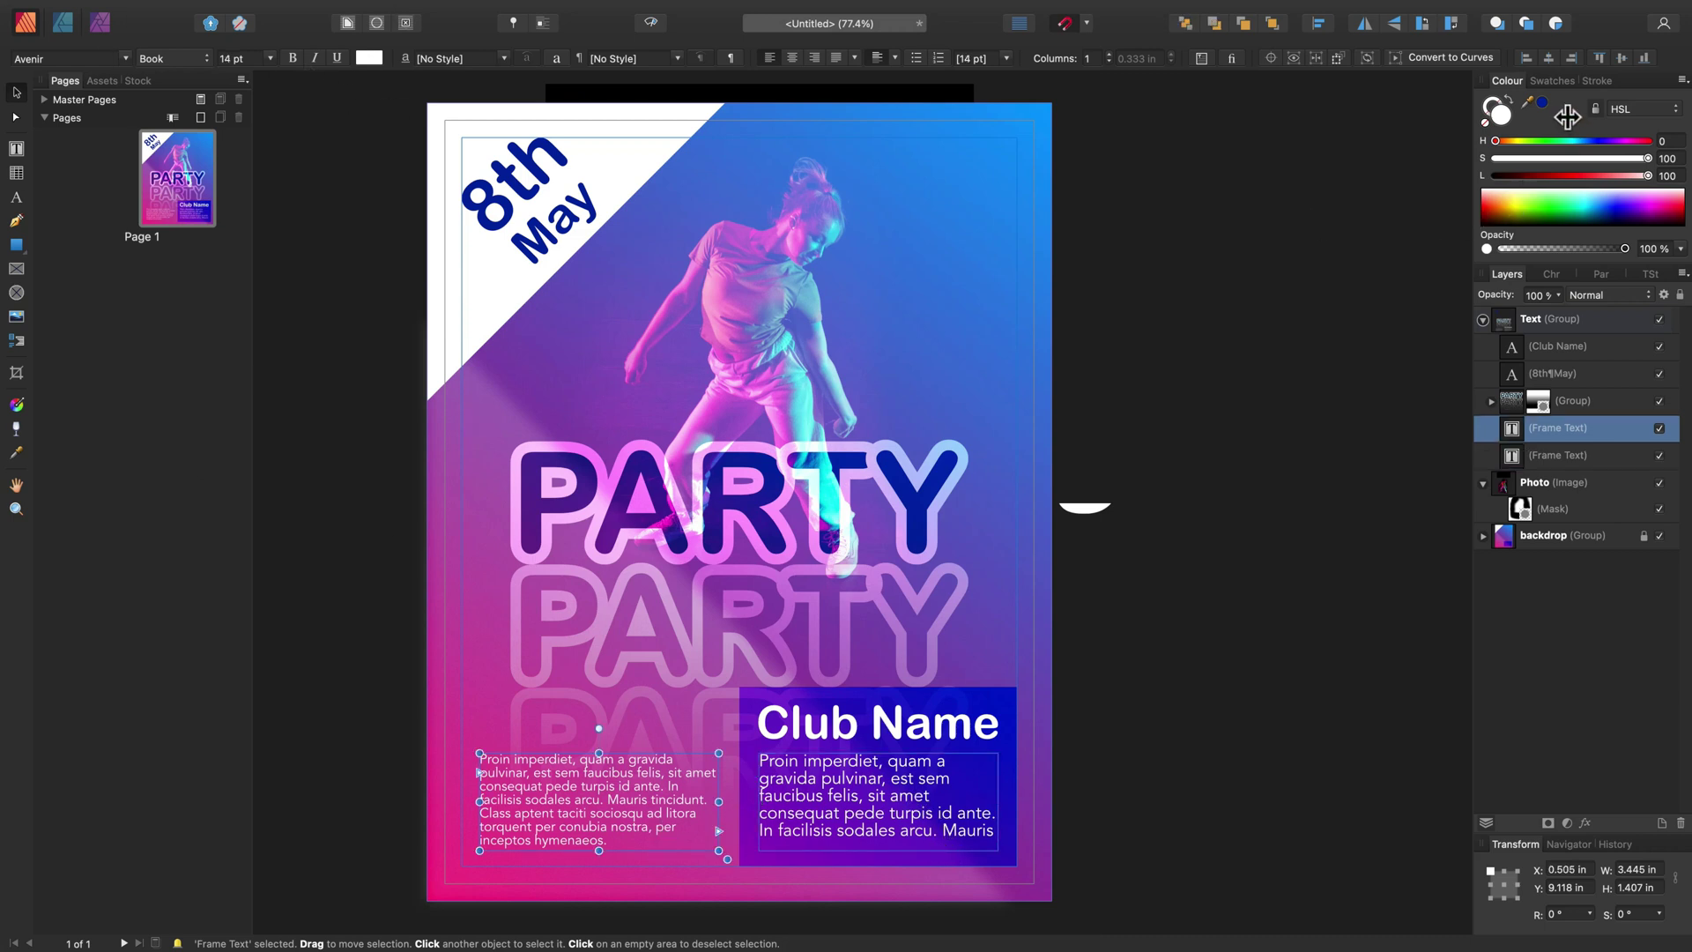
pyautogui.moveTo(1539, 111); pyautogui.dragTo(494, 715)
pyautogui.moveTo(1532, 110); pyautogui.dragTo(1006, 775)
pyautogui.moveTo(1530, 104); pyautogui.dragTo(952, 462)
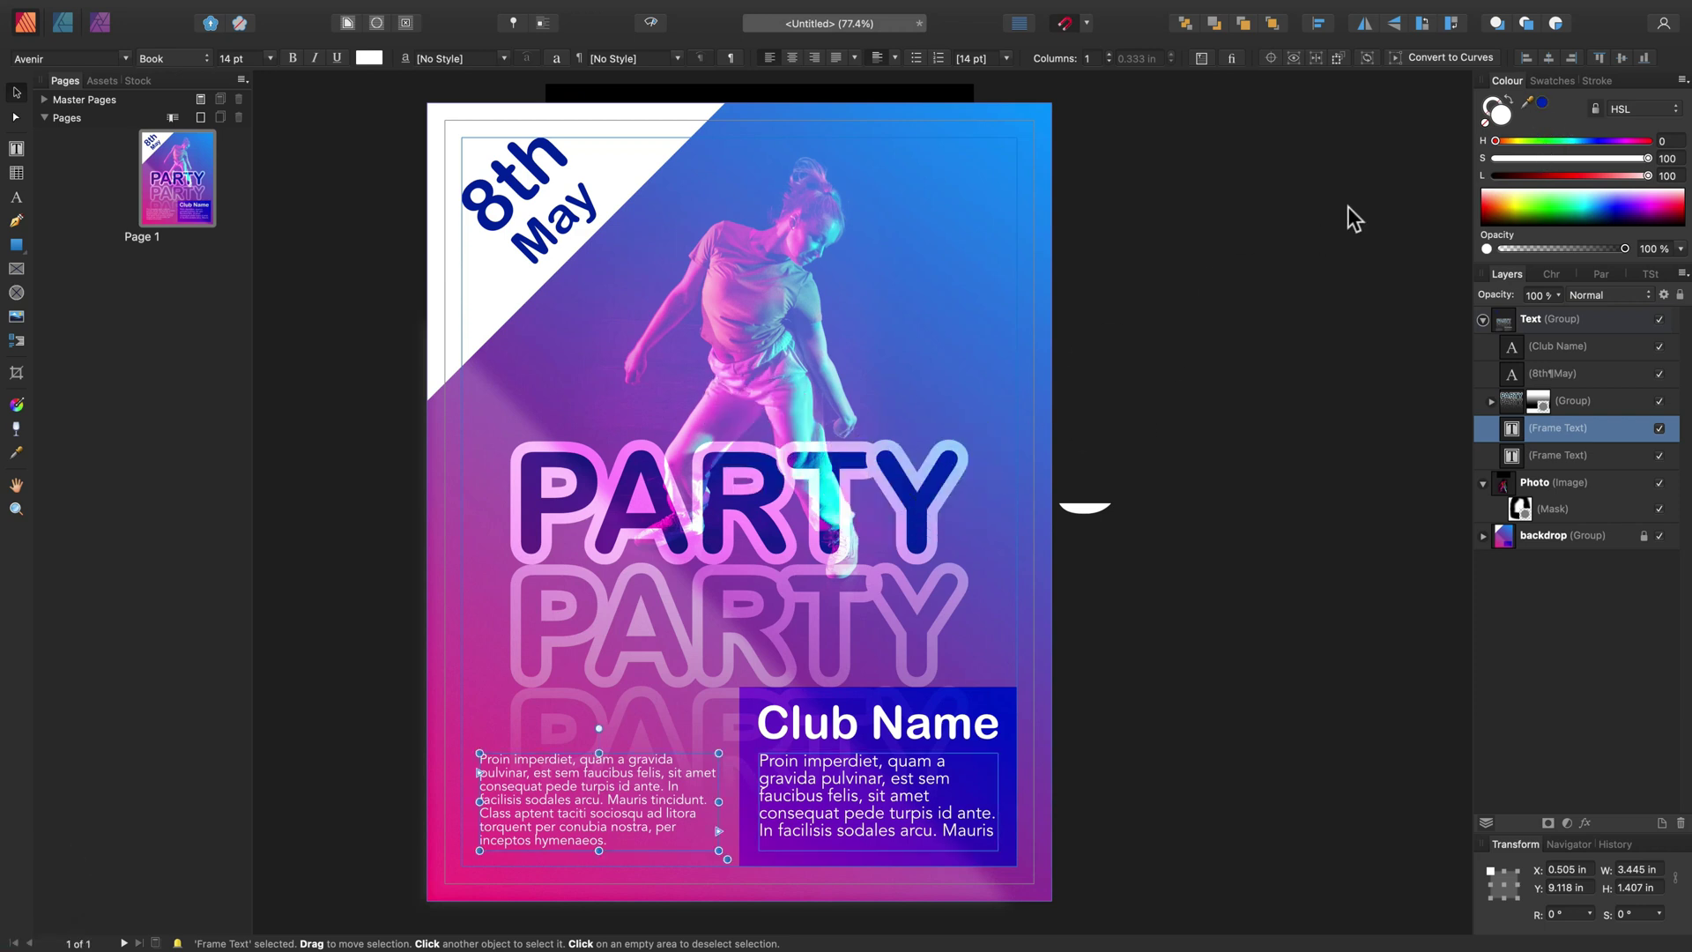
pyautogui.click(1540, 105)
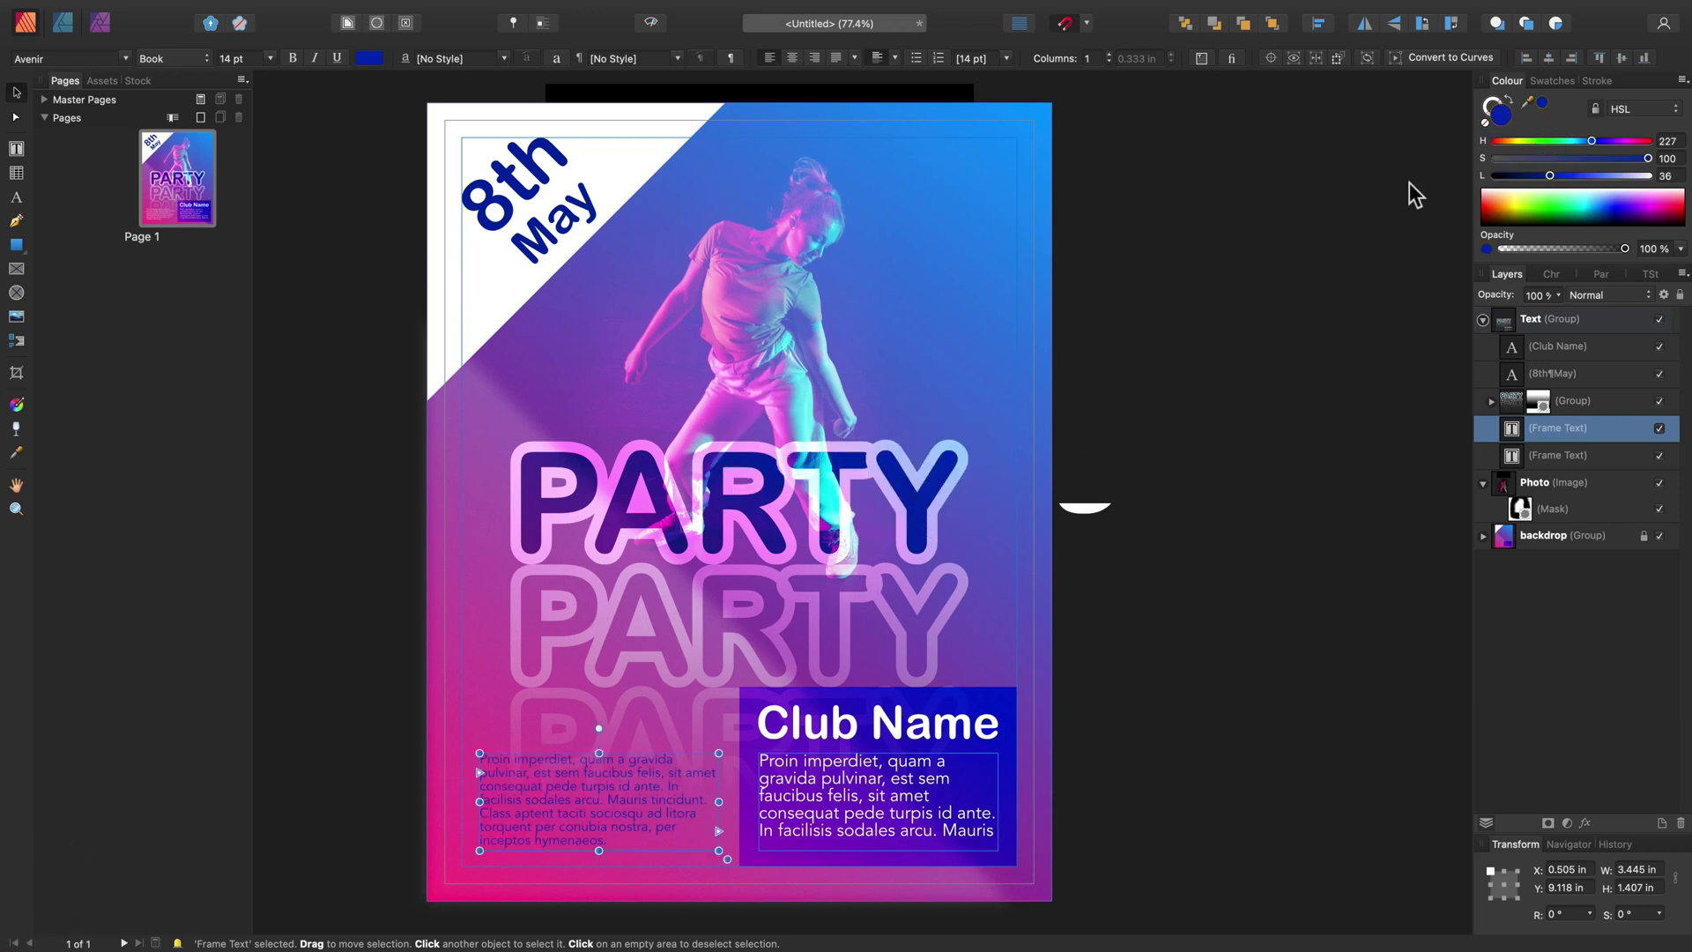
pyautogui.click(1241, 604)
# Expand the backdrop group and adjust the upper edge of its blue rectangle to a height of about 2.59 in
pyautogui.scroll(-6, 1131, 624)
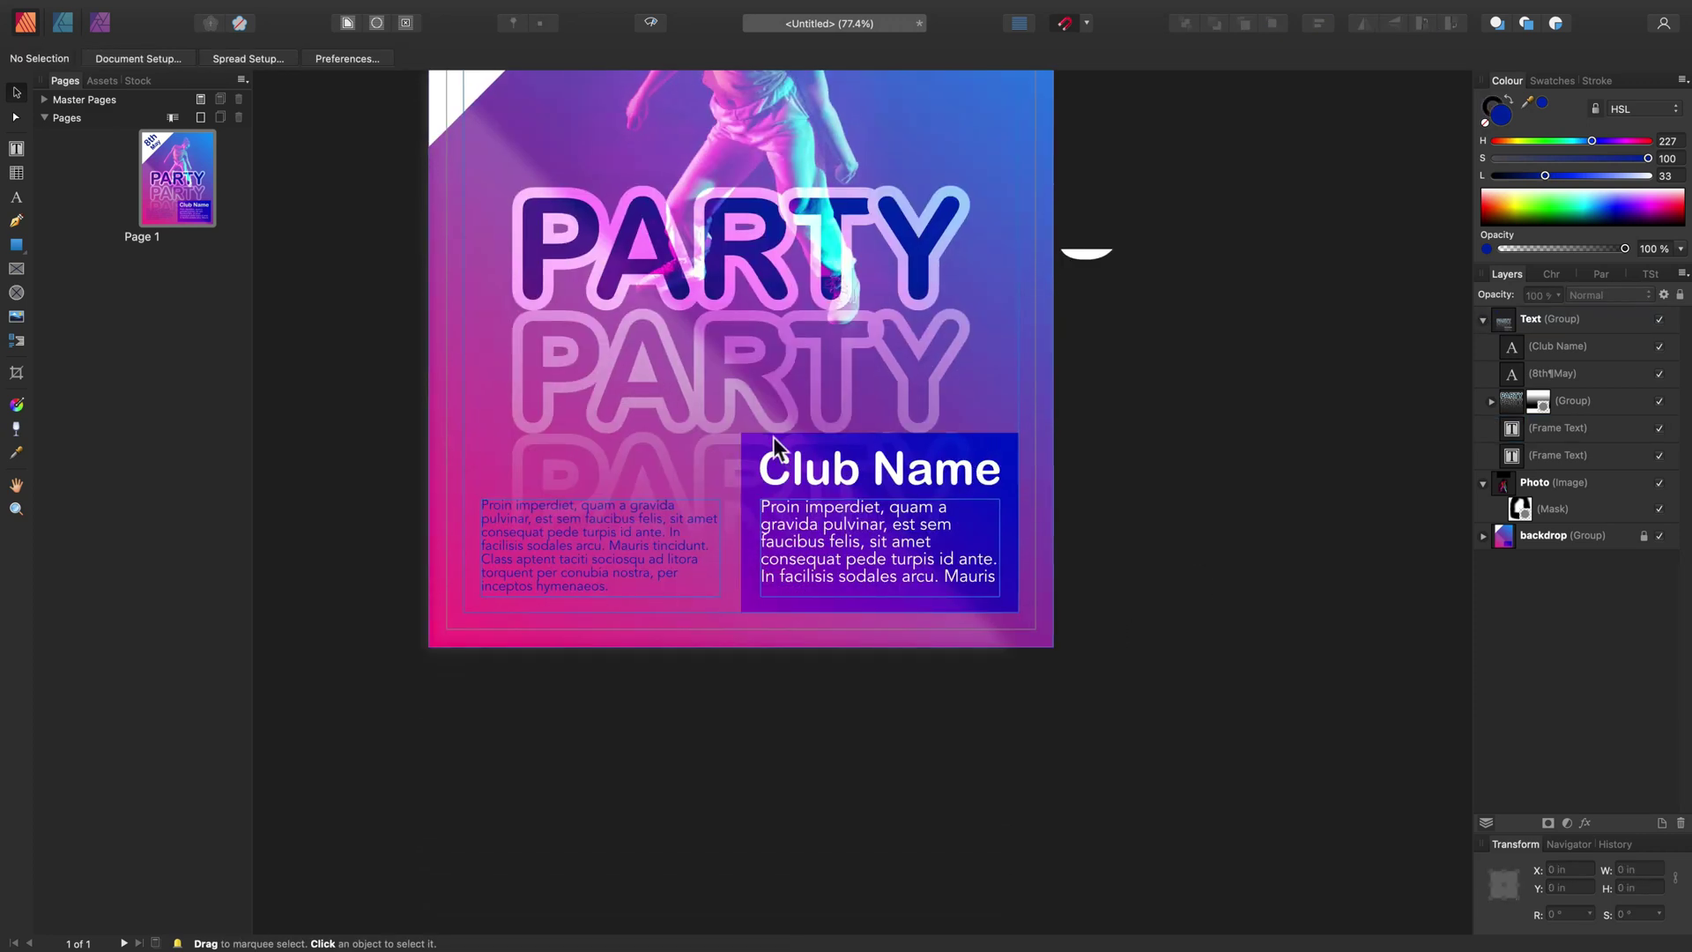
pyautogui.click(1484, 535)
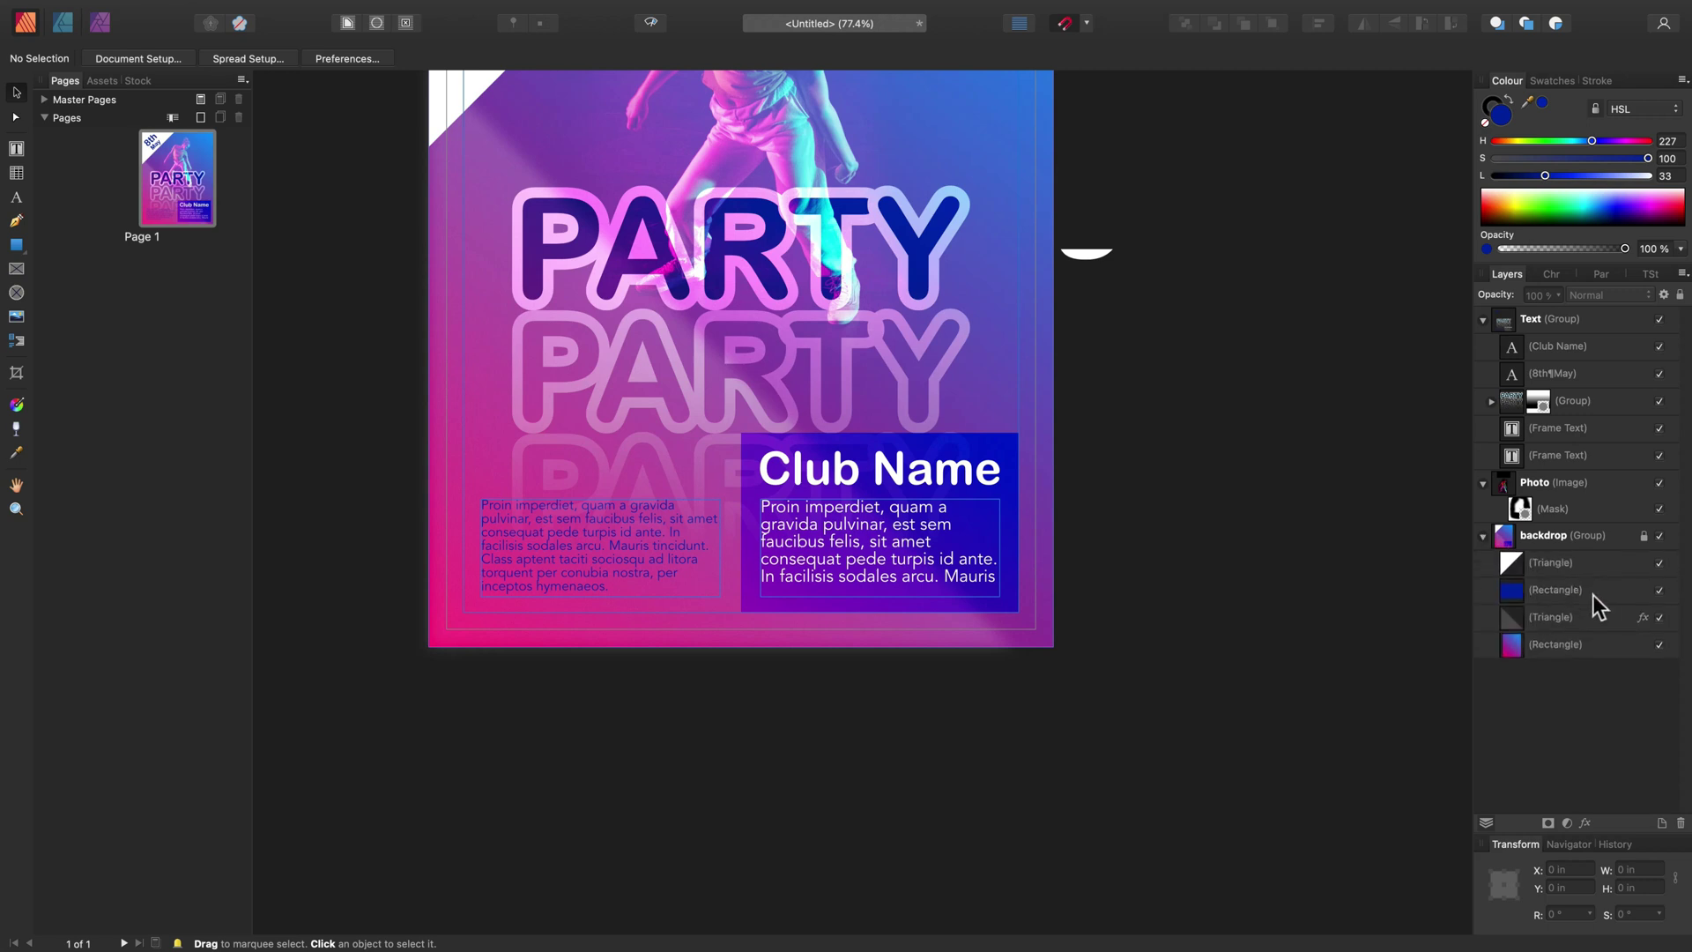
pyautogui.click(1593, 592)
pyautogui.moveTo(888, 440); pyautogui.dragTo(891, 446)
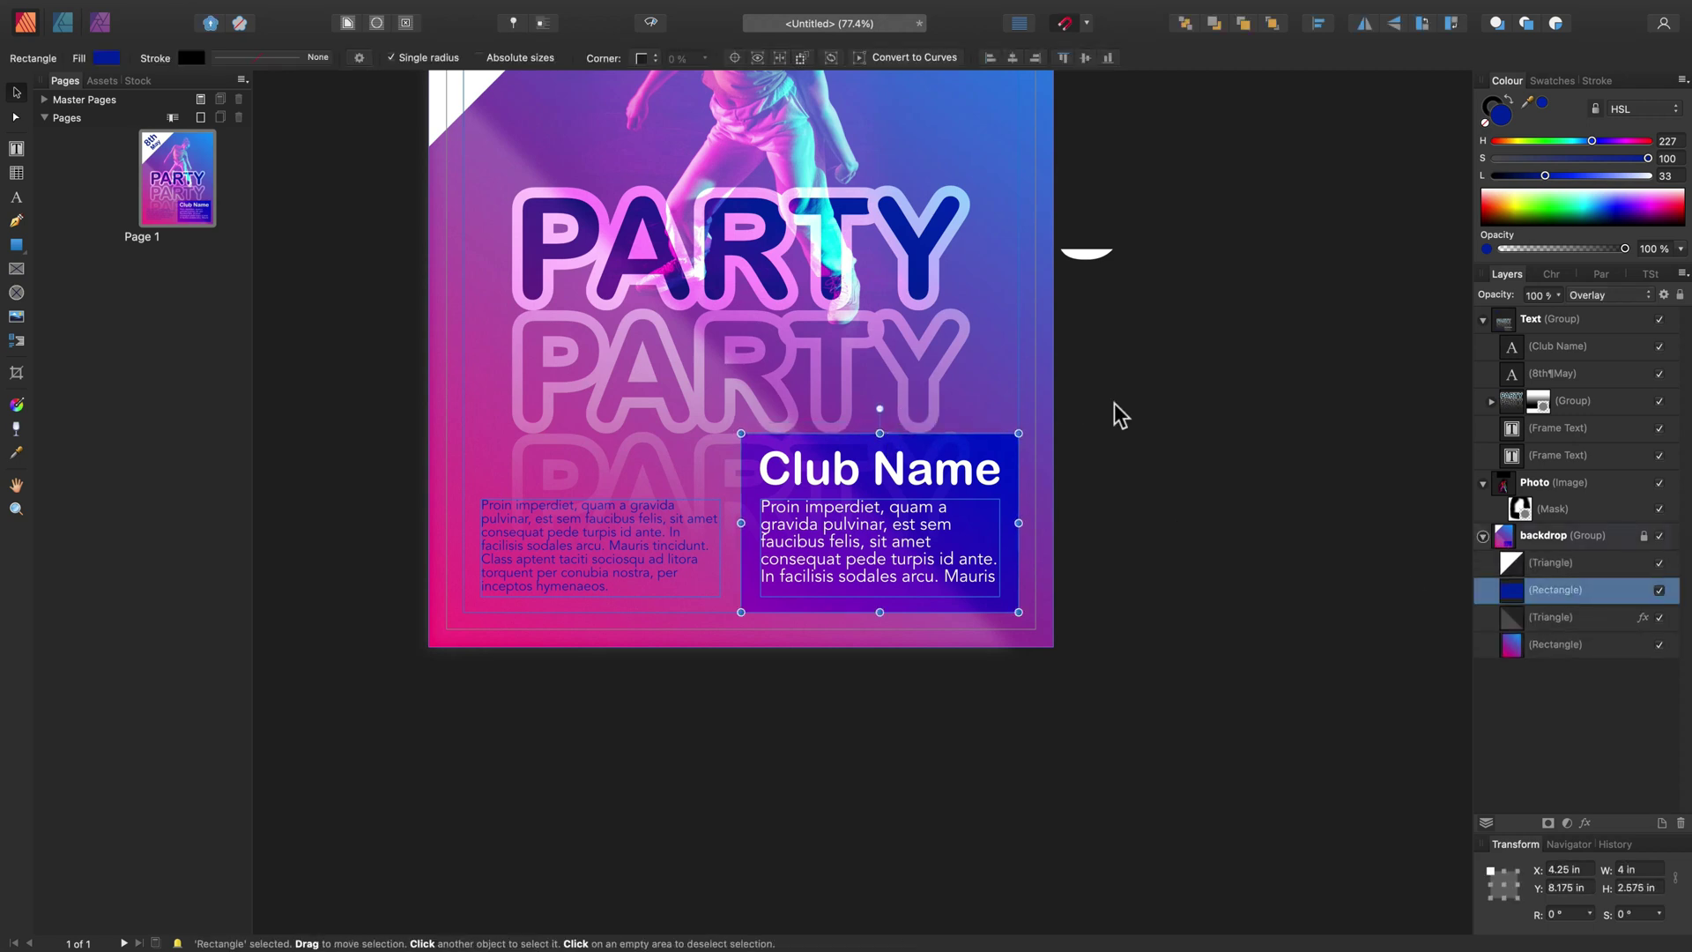
pyautogui.click(1118, 415)
pyautogui.click(923, 455)
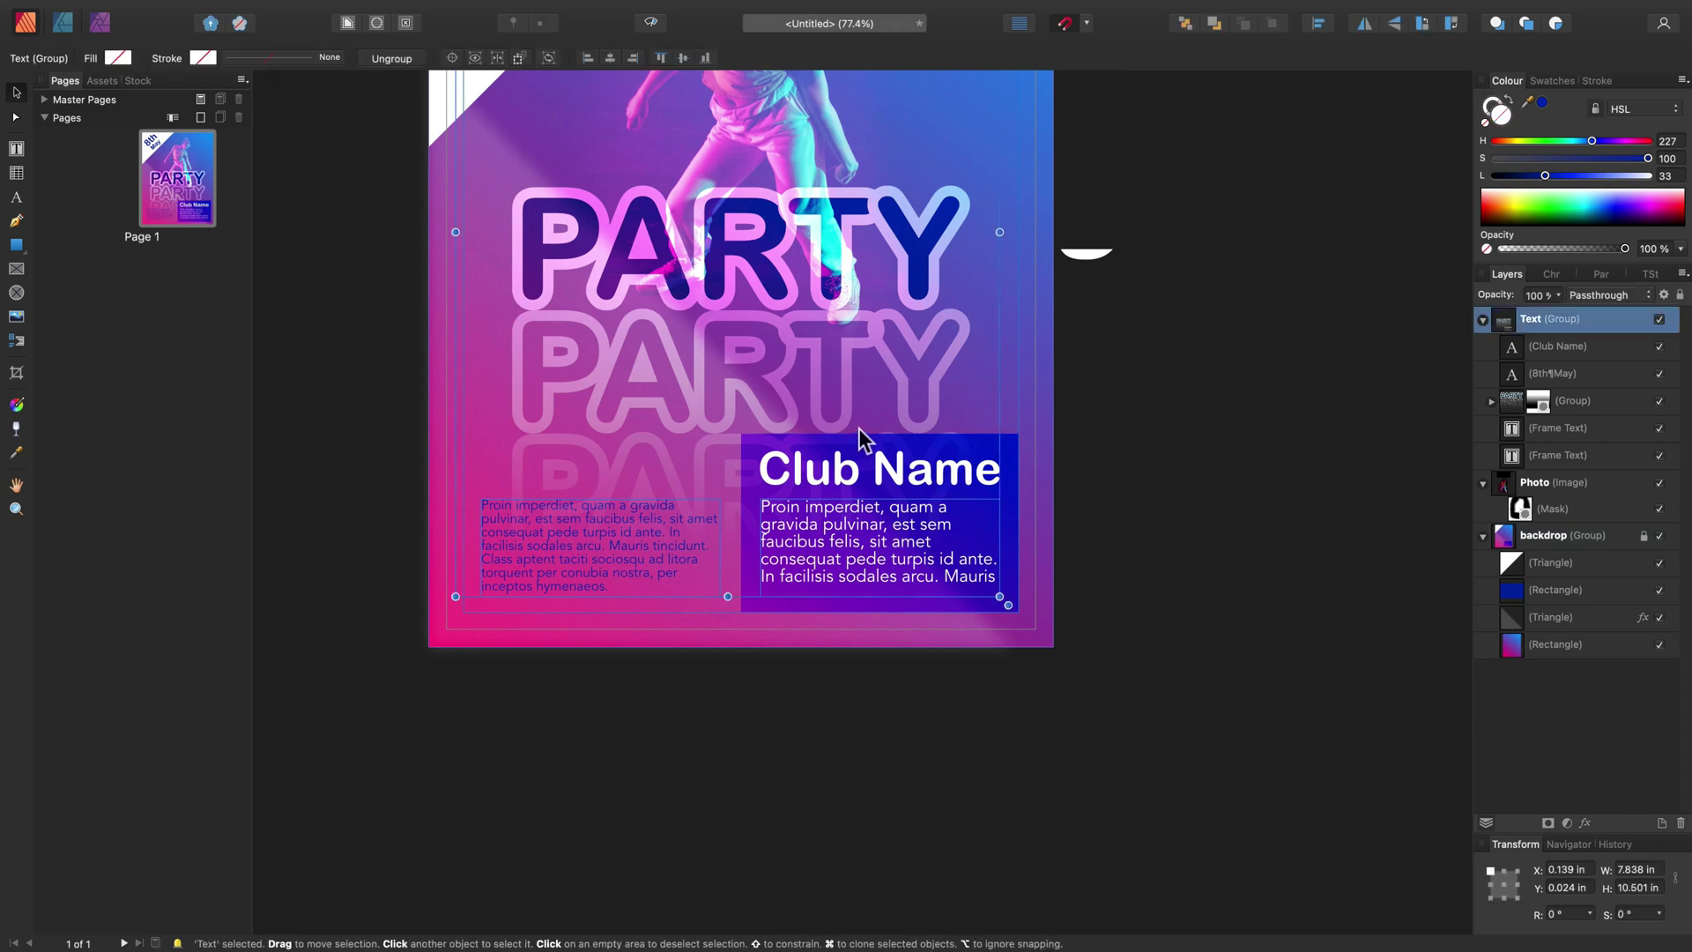
pyautogui.click(1009, 460)
pyautogui.click(1598, 592)
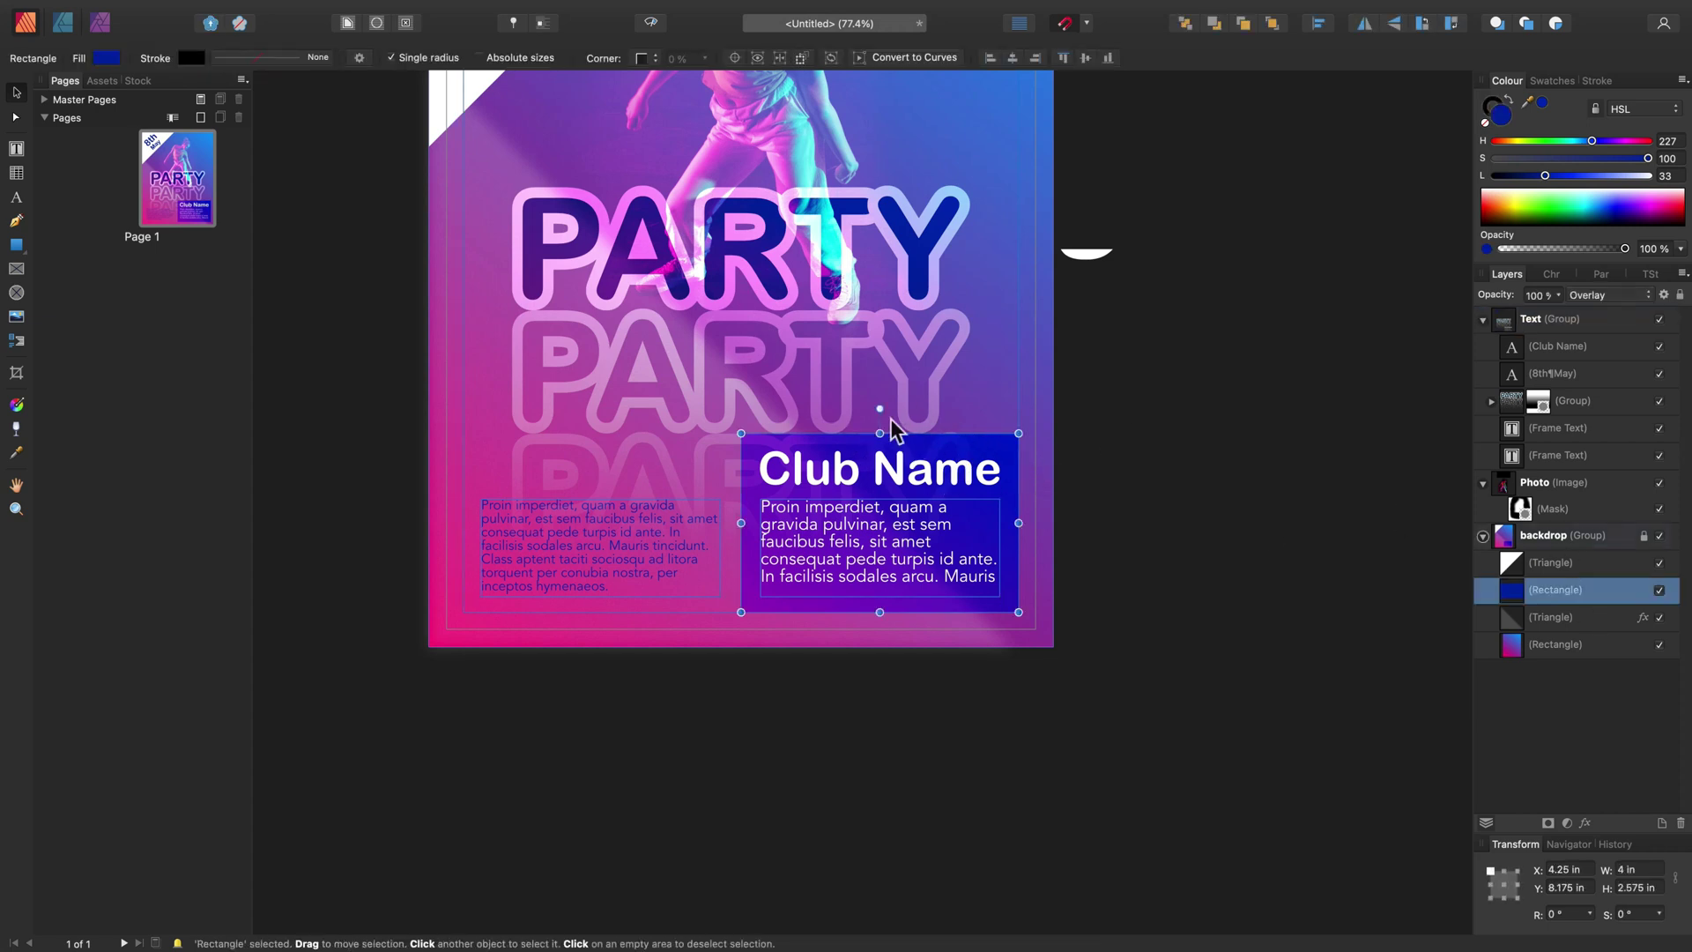
pyautogui.moveTo(881, 432); pyautogui.dragTo(888, 440)
# Switch to the Designer persona and round the blue rectangle's lower-right corner to a radius of about 0.865 in with the Corner tool
pyautogui.click(60, 27)
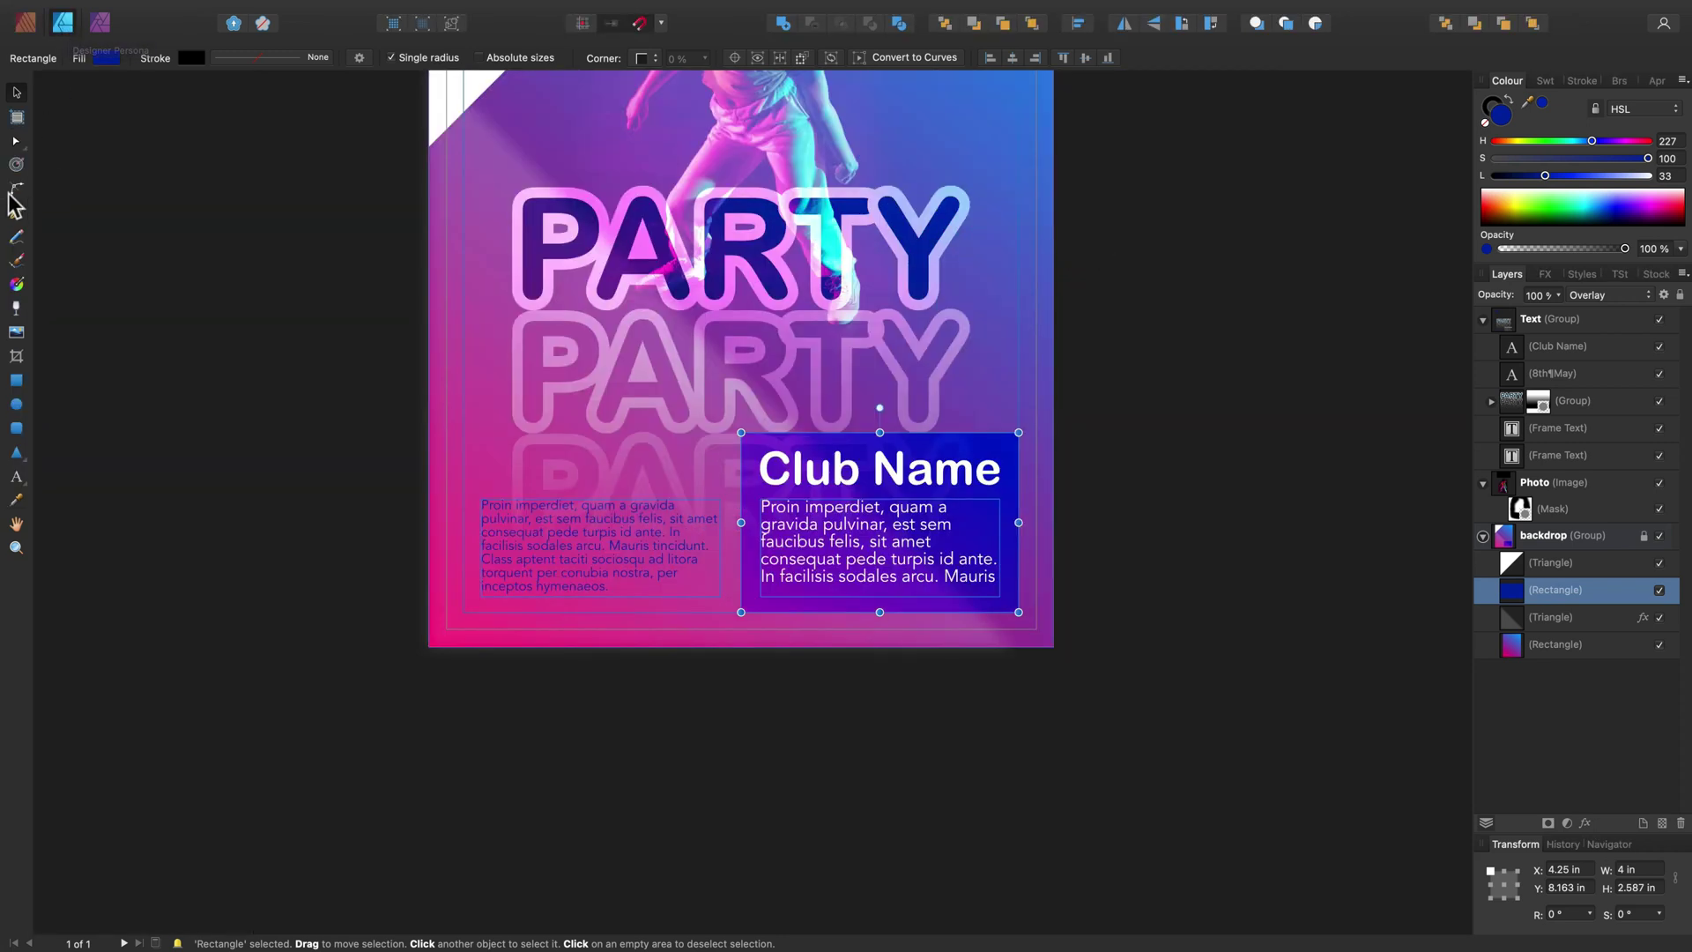
pyautogui.click(16, 189)
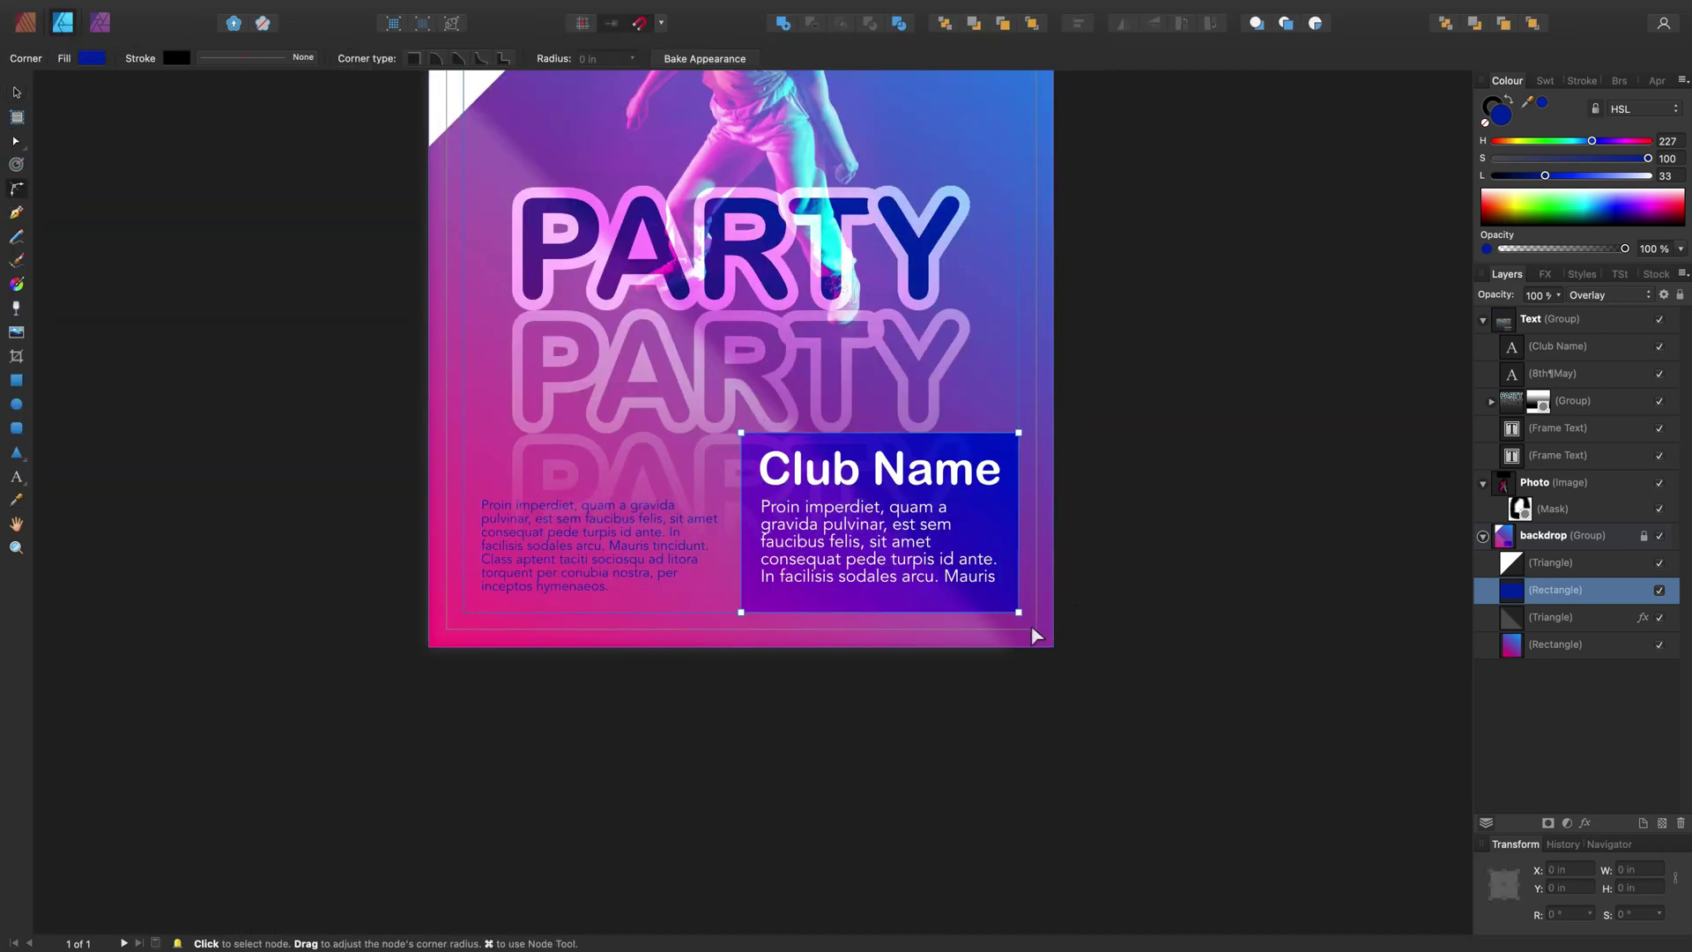
pyautogui.moveTo(1018, 611); pyautogui.dragTo(957, 596)
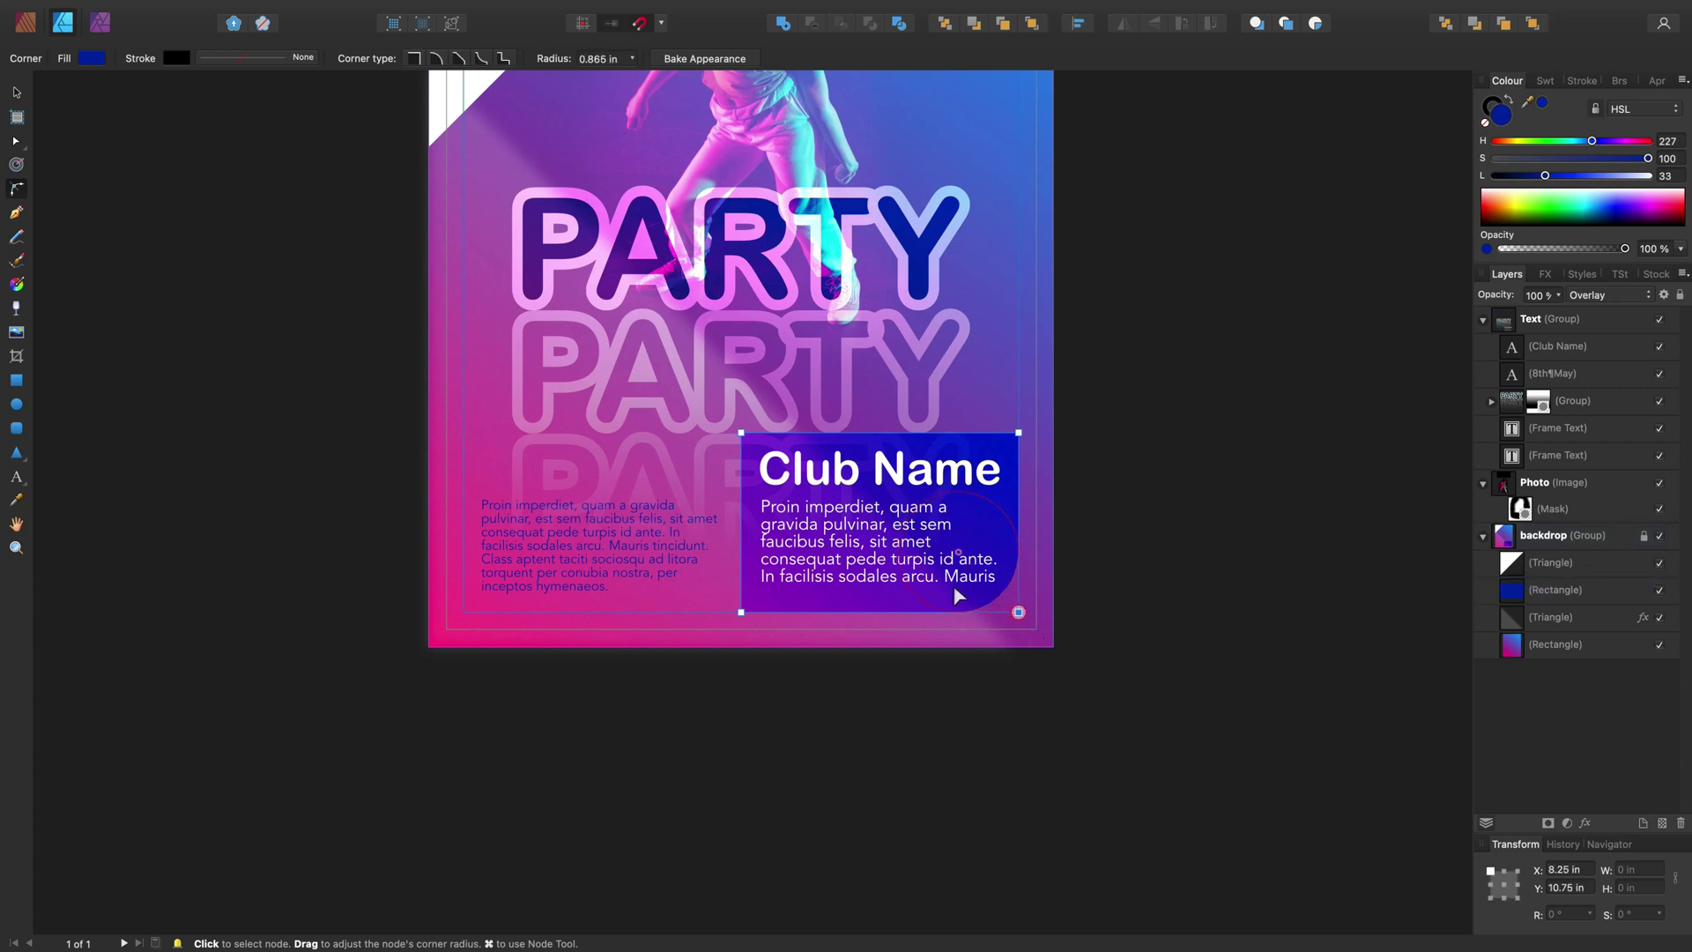
# Round the white date triangle's upper-right corner to a radius of about 0.651 in with the Corner tool and deselect the shape
pyautogui.scroll(6, 749, 370)
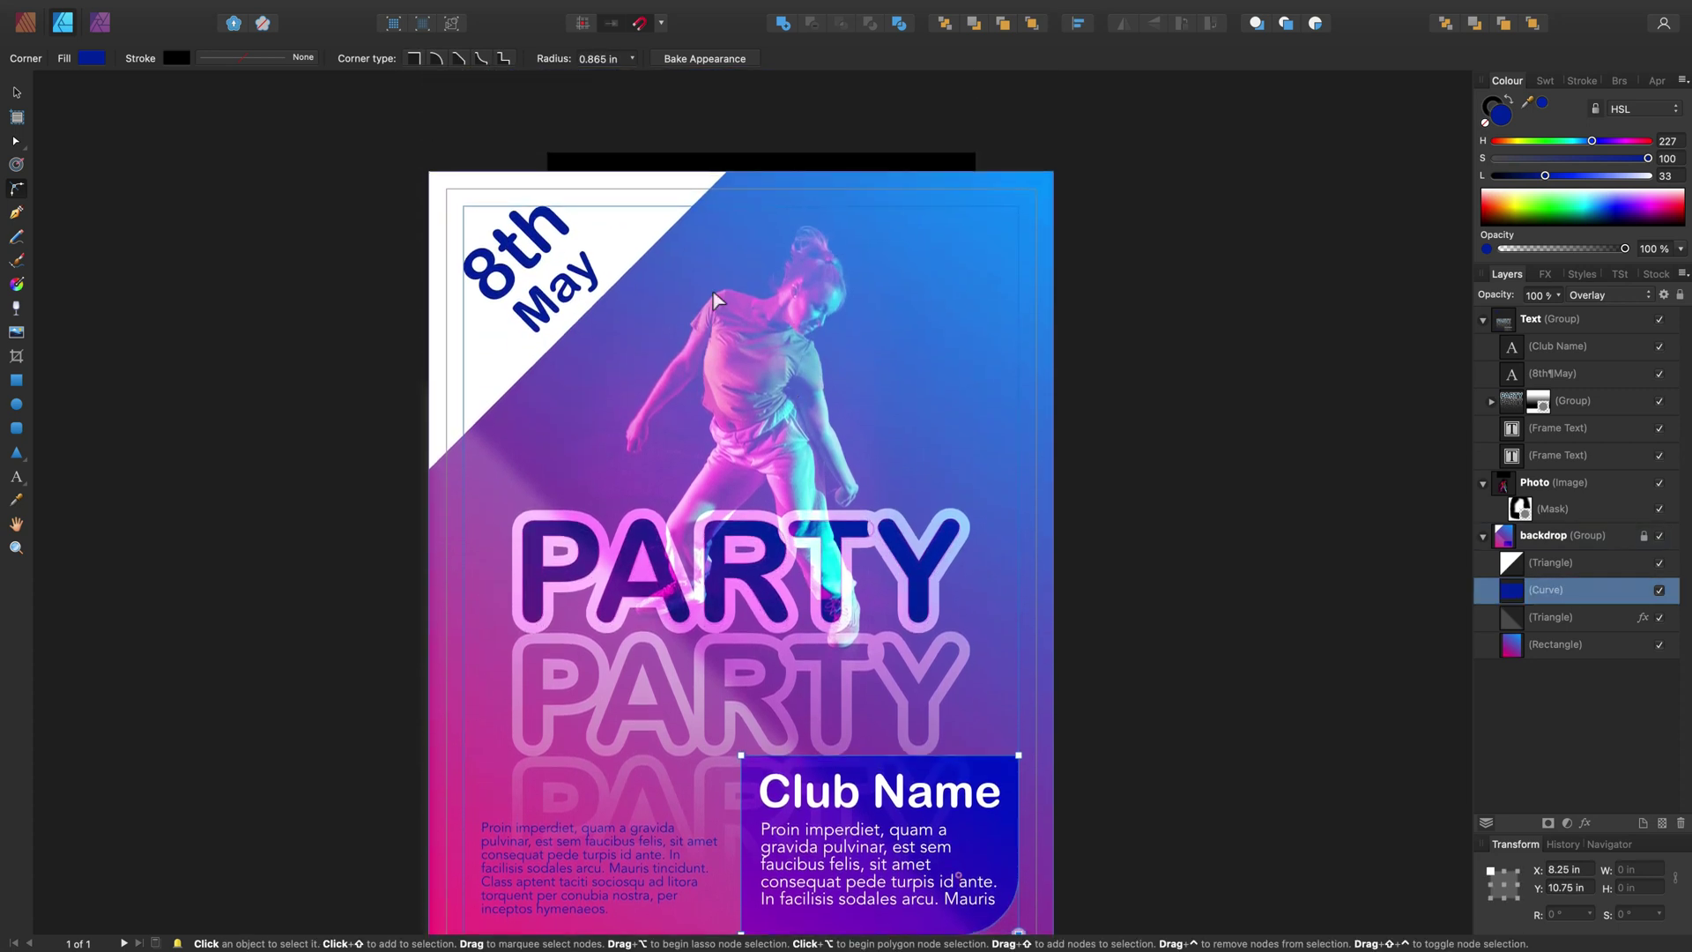
pyautogui.click(660, 245)
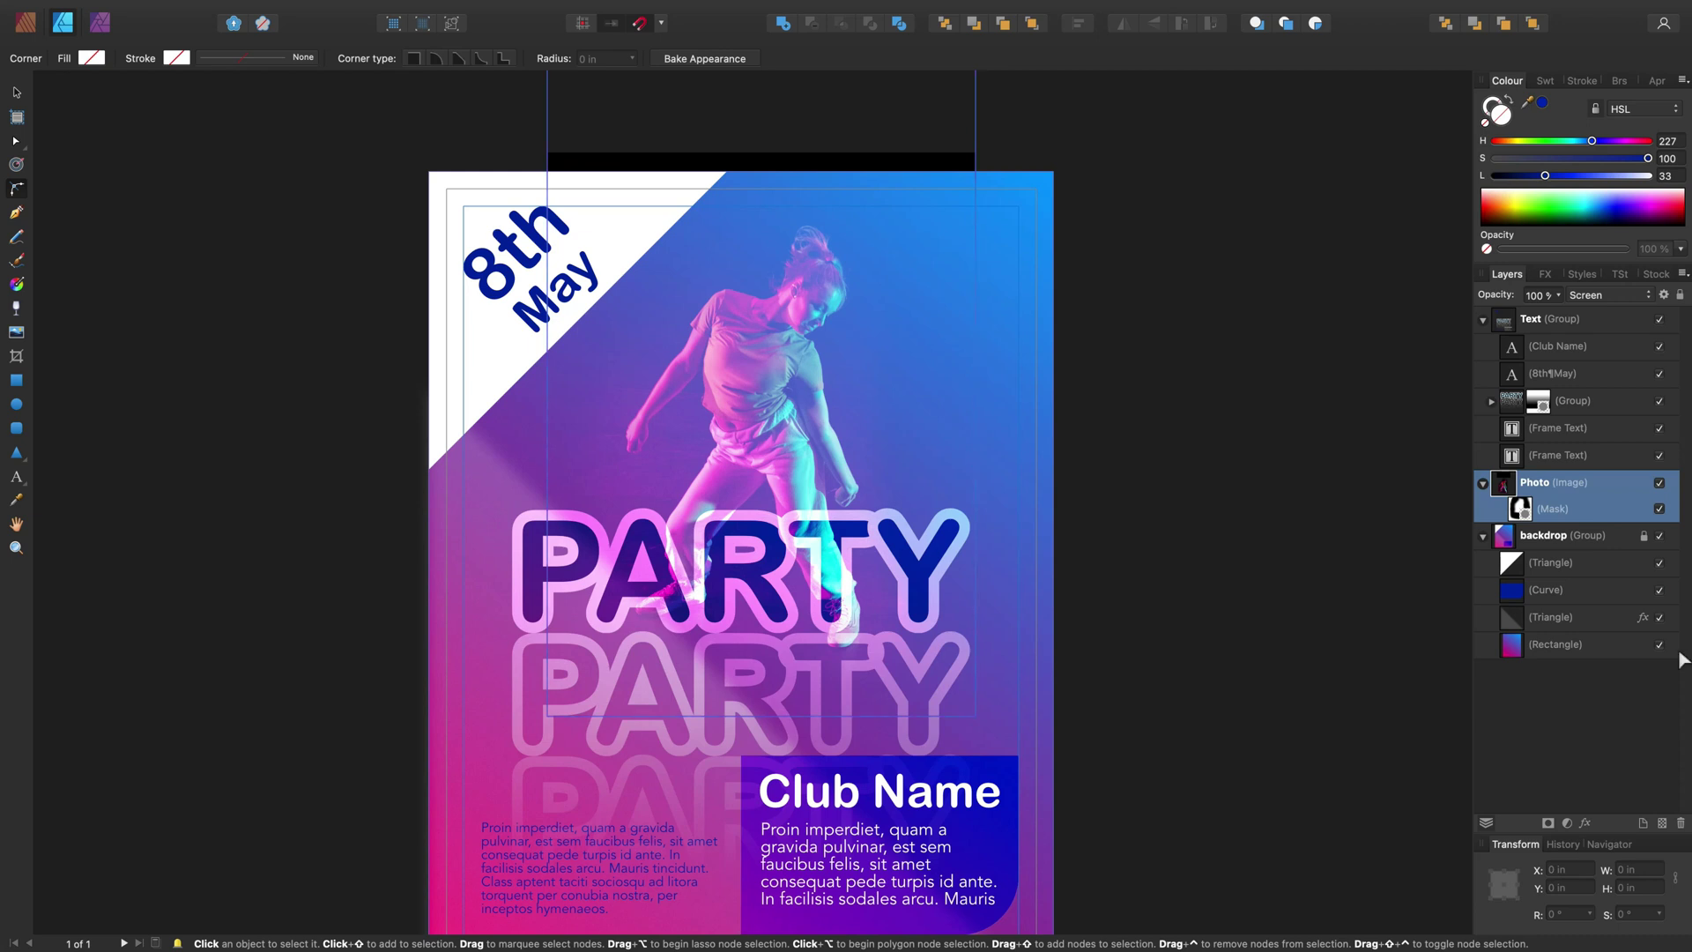
pyautogui.click(1605, 565)
pyautogui.moveTo(726, 172); pyautogui.dragTo(617, 211)
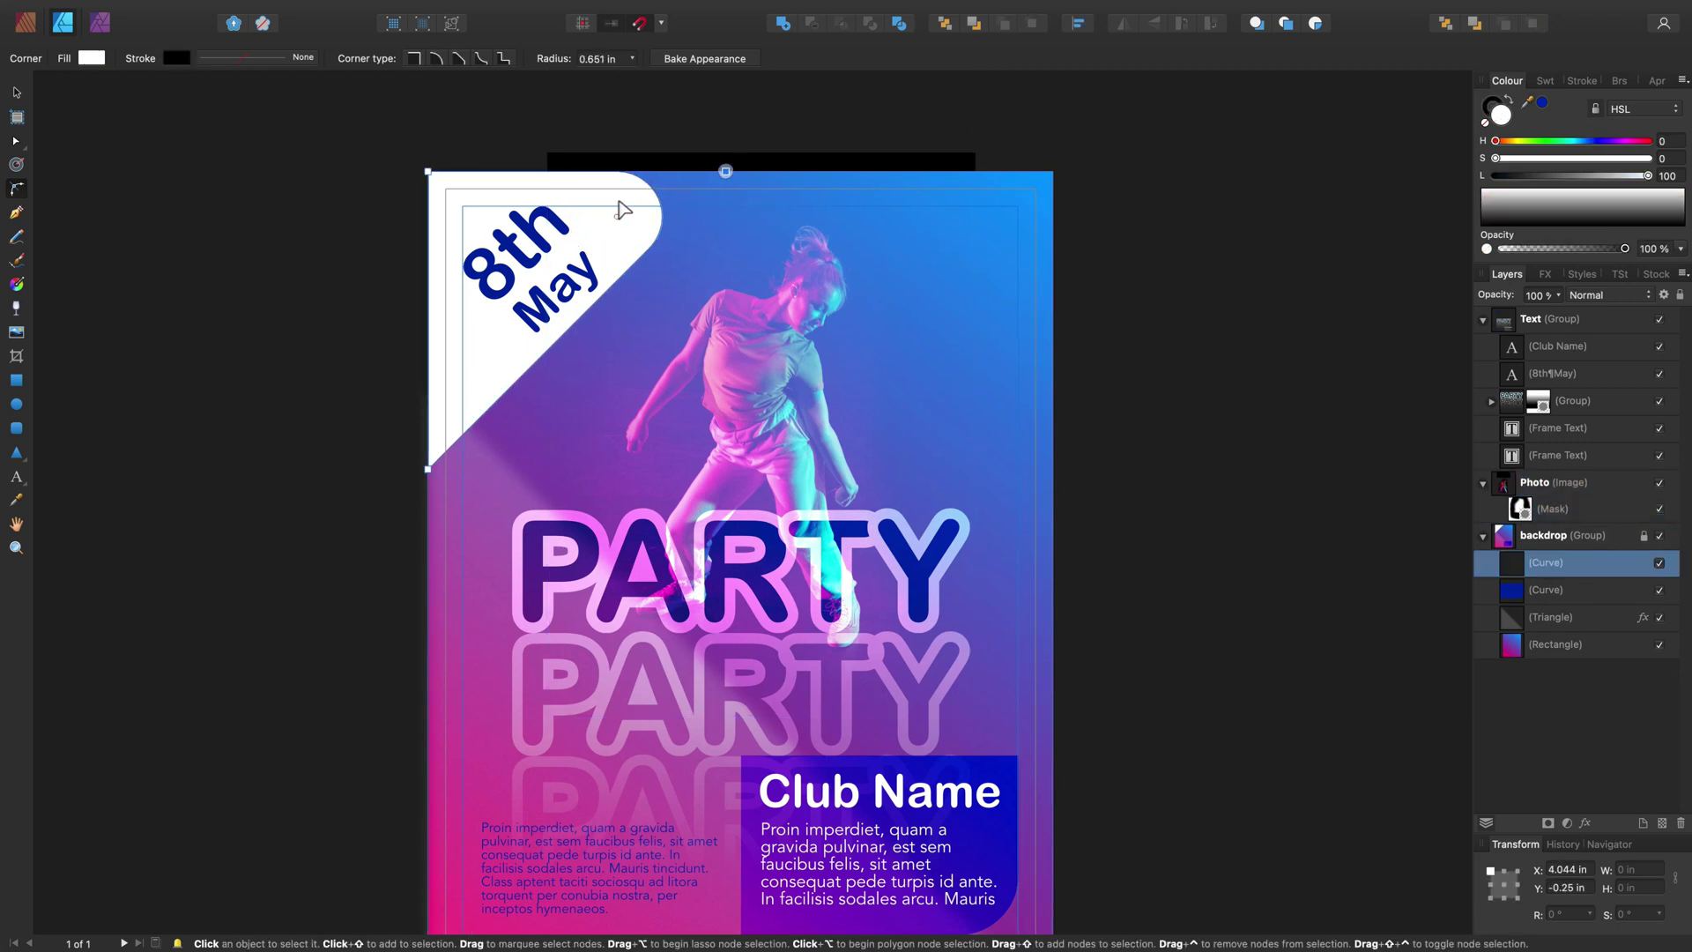
pyautogui.click(16, 93)
pyautogui.click(1057, 436)
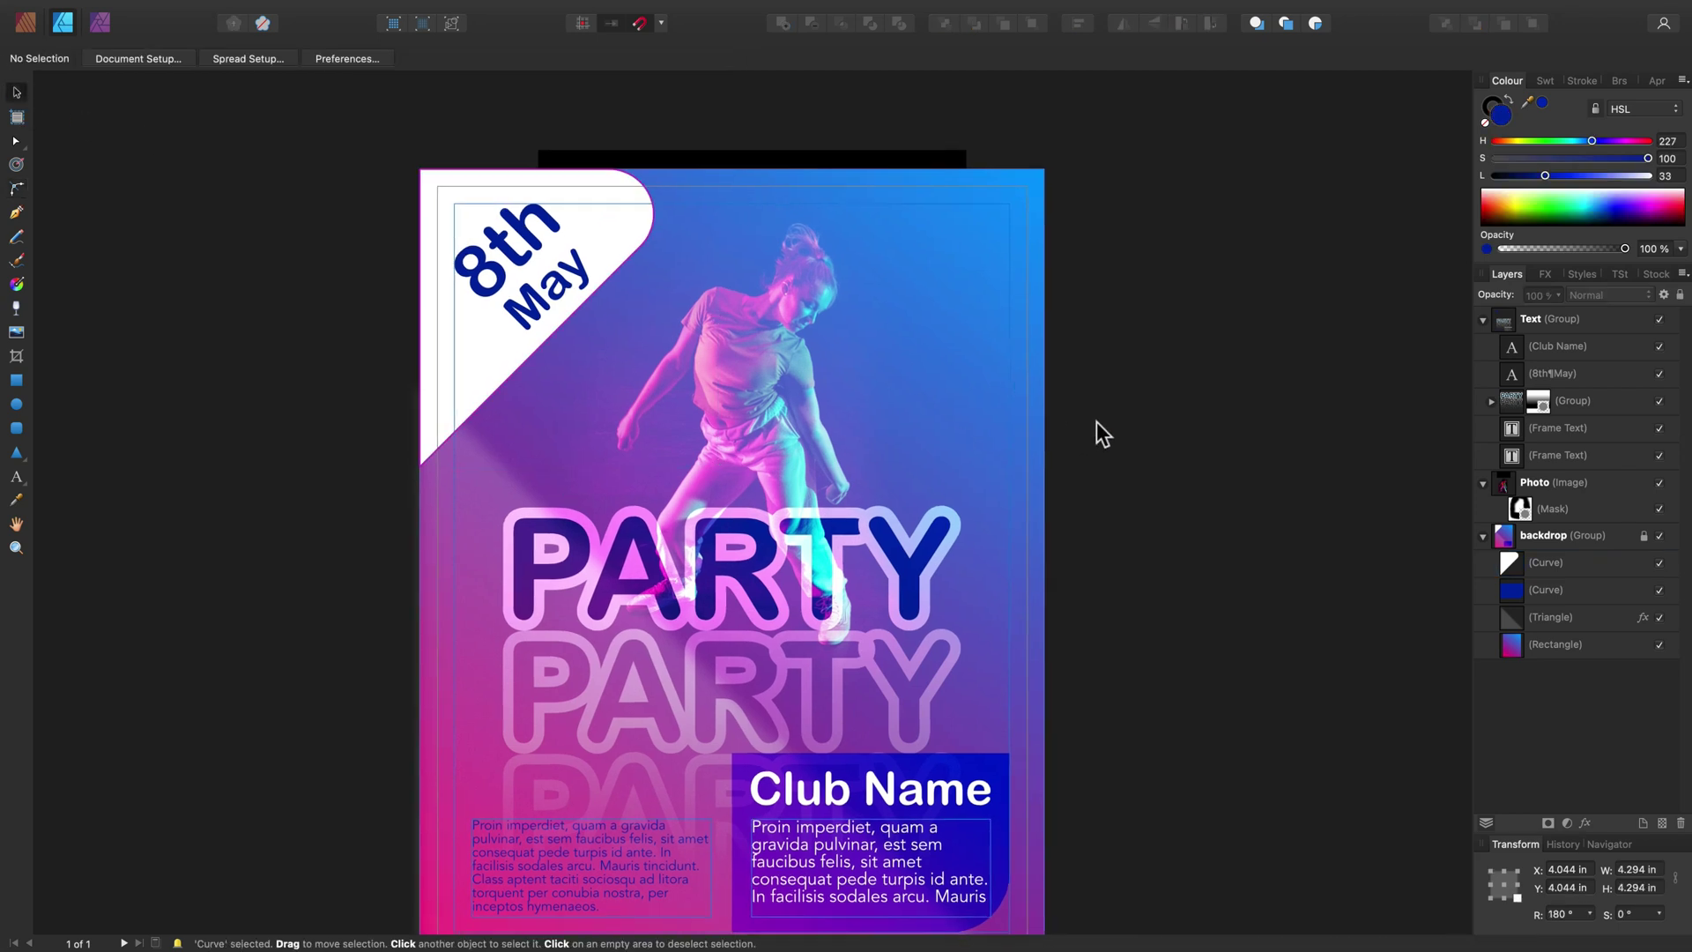
# Review the poster layout from the rounded date corner down to the club details box
pyautogui.scroll(-5, 1057, 435)
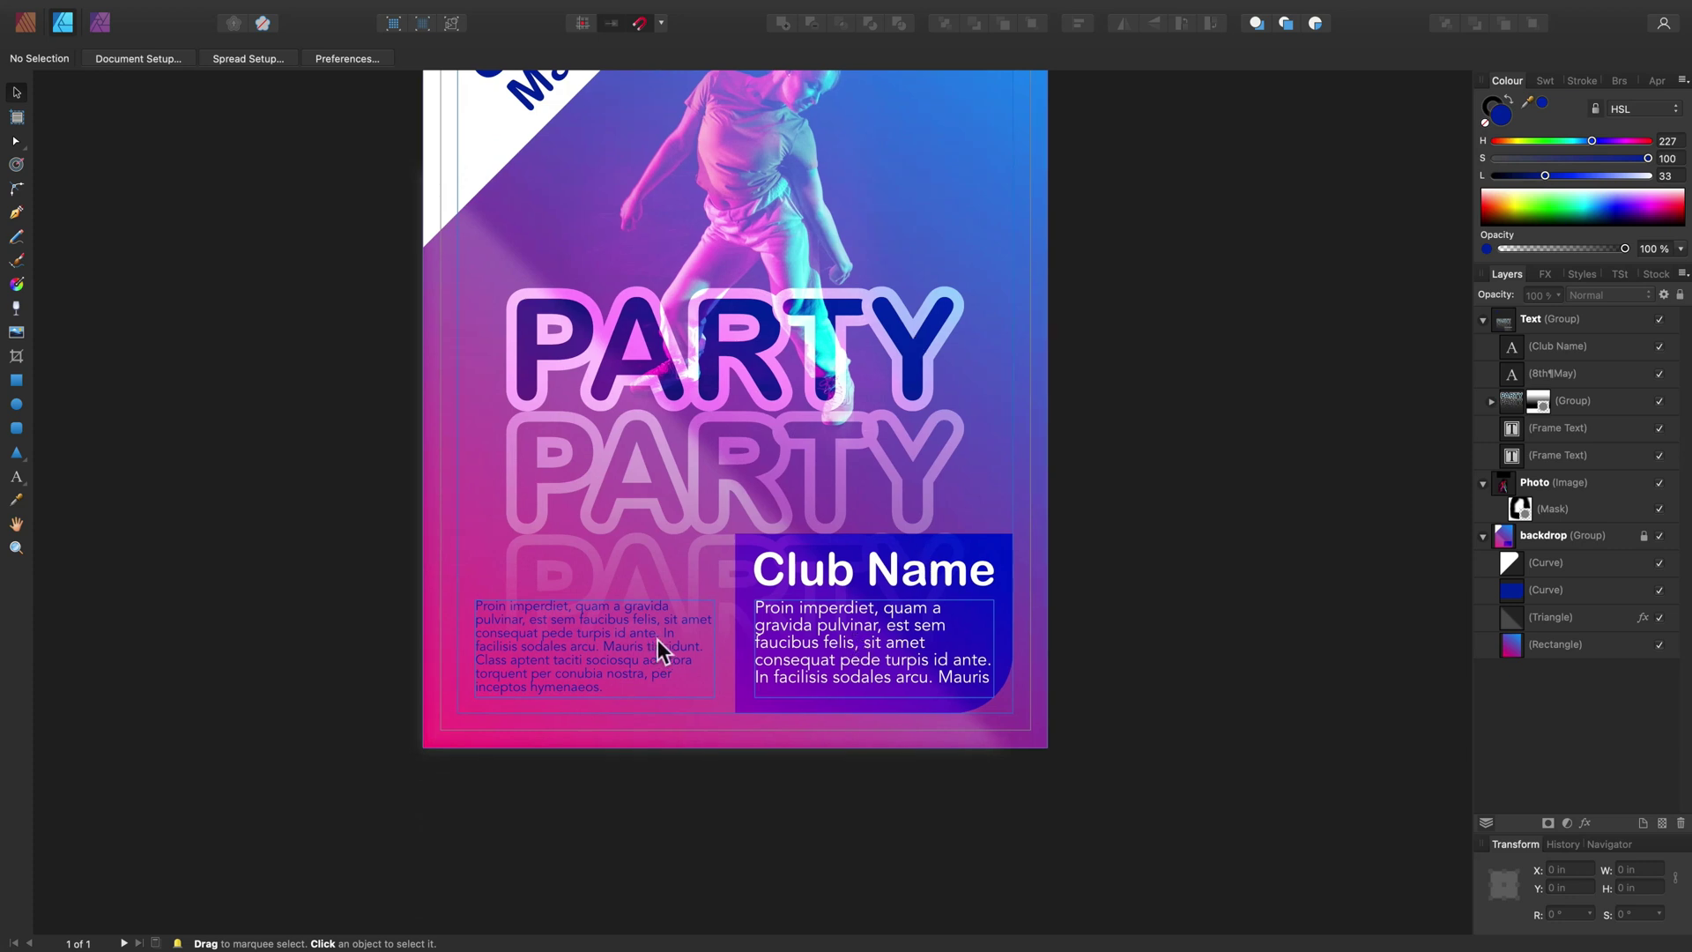
pyautogui.scroll(-3, 657, 638)
pyautogui.scroll(4, 658, 638)
pyautogui.scroll(3, 657, 638)
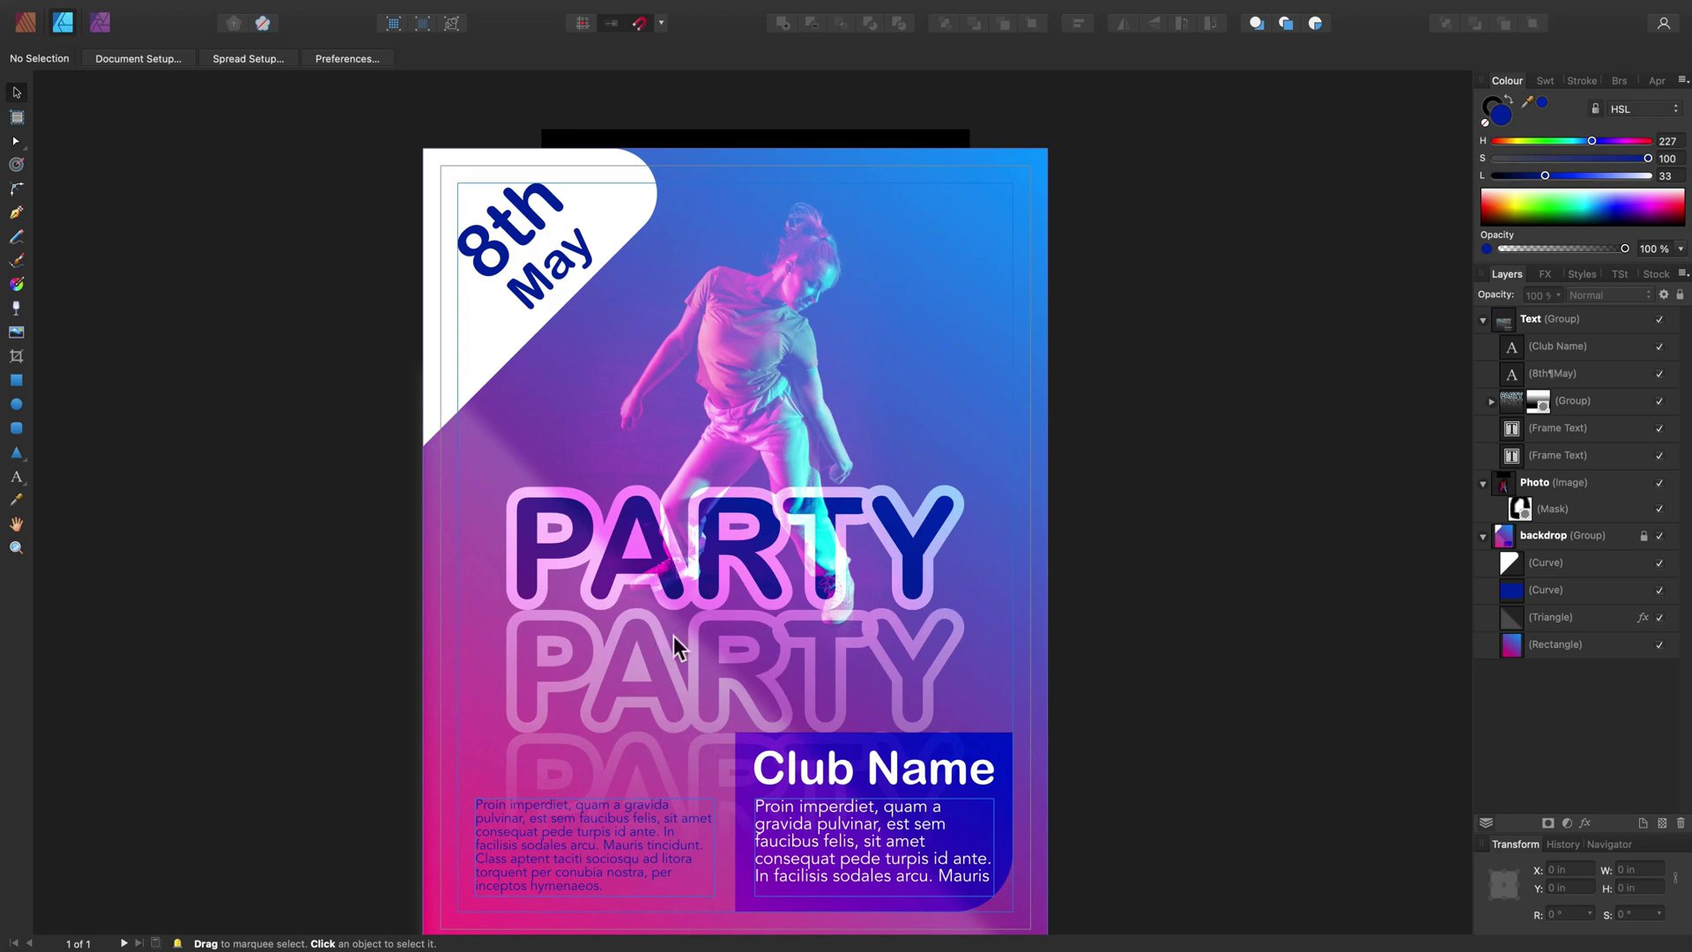
pyautogui.scroll(-6, 943, 717)
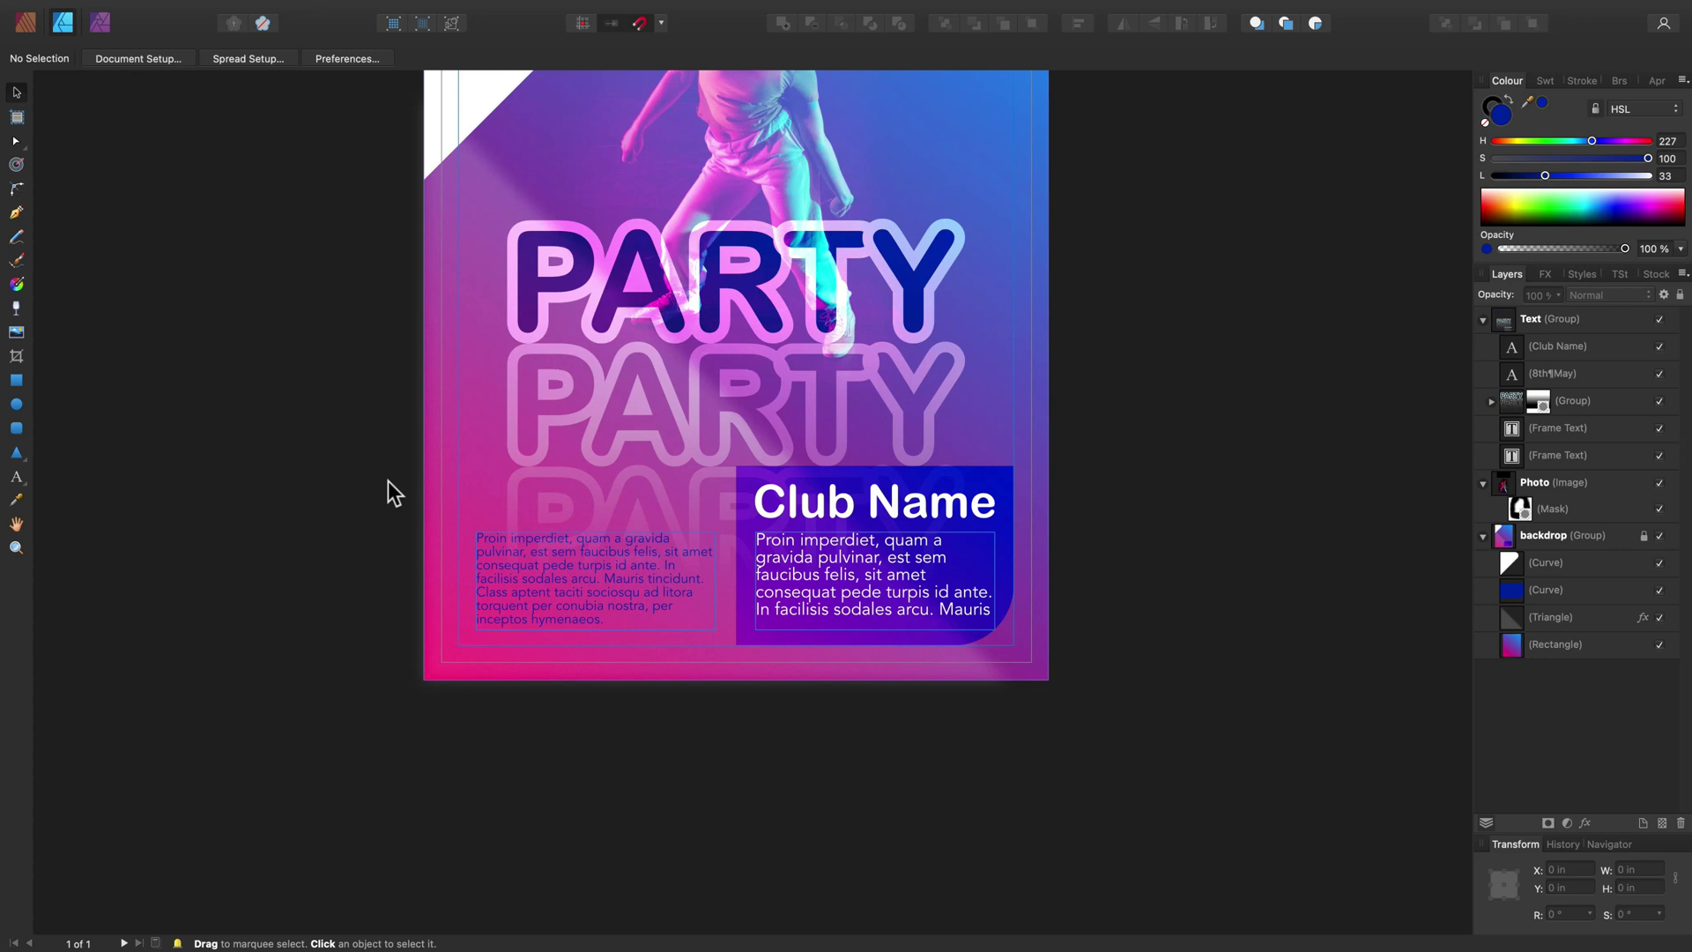
pyautogui.scroll(5, 388, 479)
pyautogui.scroll(2, 954, 415)
pyautogui.scroll(1, 954, 415)
# Duplicate the white corner shape, rotate the copy 180° and fit it against the page's right edge at about 6.48 in wide
pyautogui.click(1546, 562)
pyautogui.moveTo(608, 287)
pyautogui.mouseDown()
pyautogui.moveTo(959, 427)
pyautogui.moveTo(941, 424)
pyautogui.mouseUp()
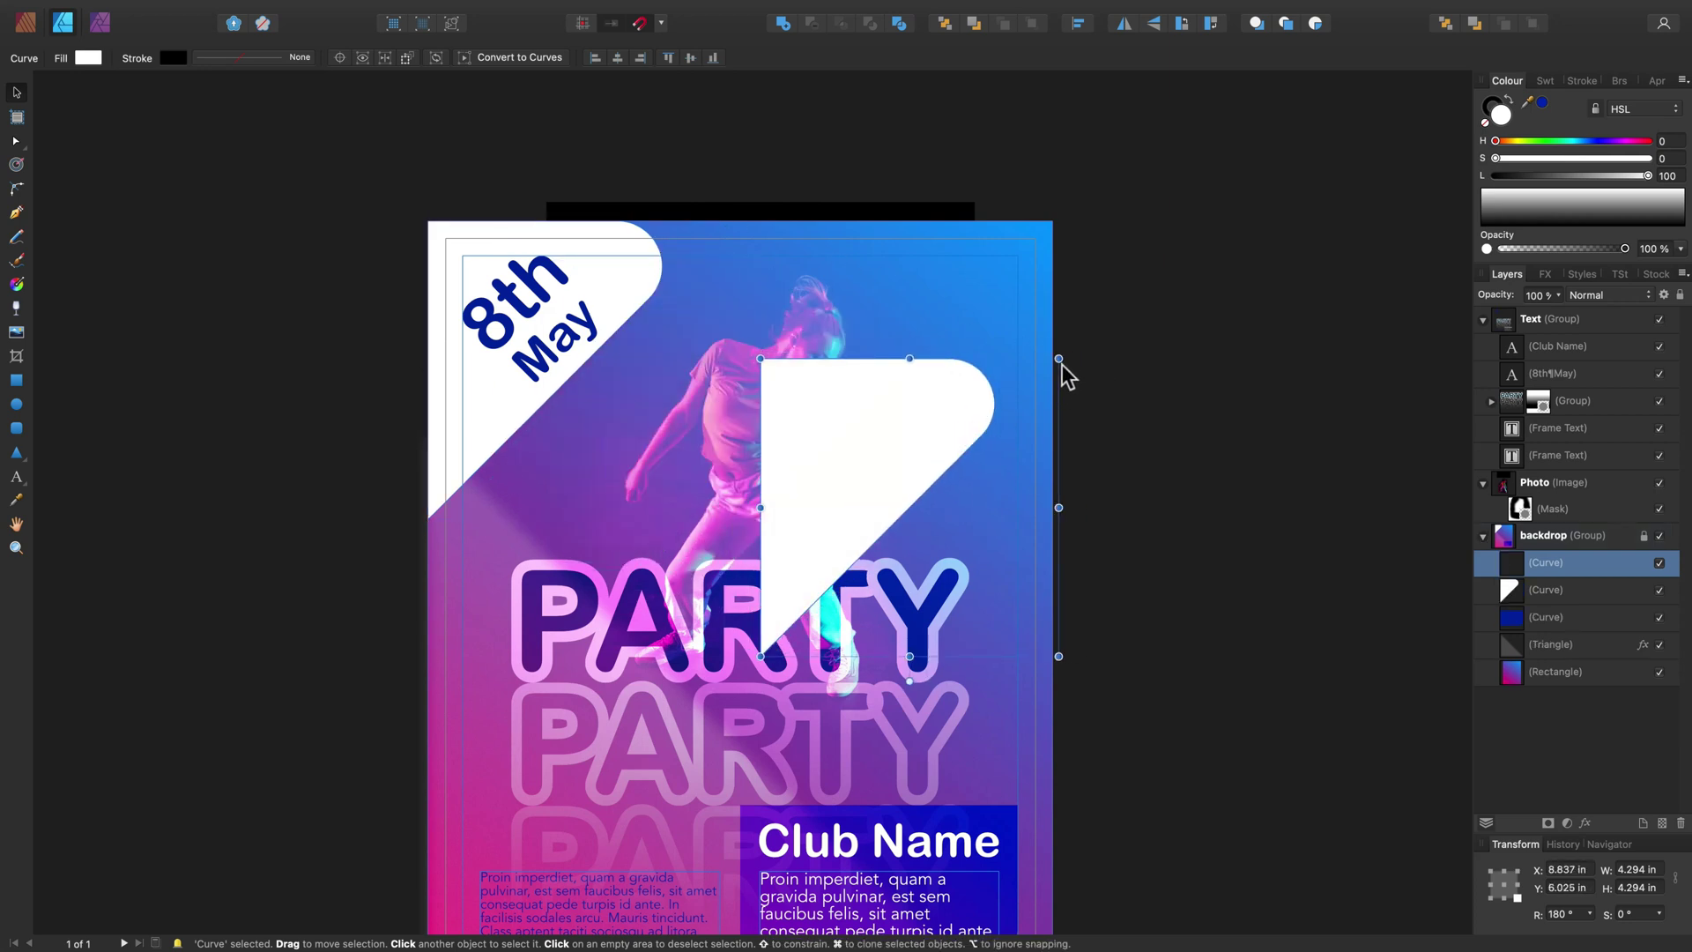
pyautogui.moveTo(1059, 361)
pyautogui.mouseDown()
pyautogui.moveTo(882, 498)
pyautogui.moveTo(980, 460)
pyautogui.mouseUp()
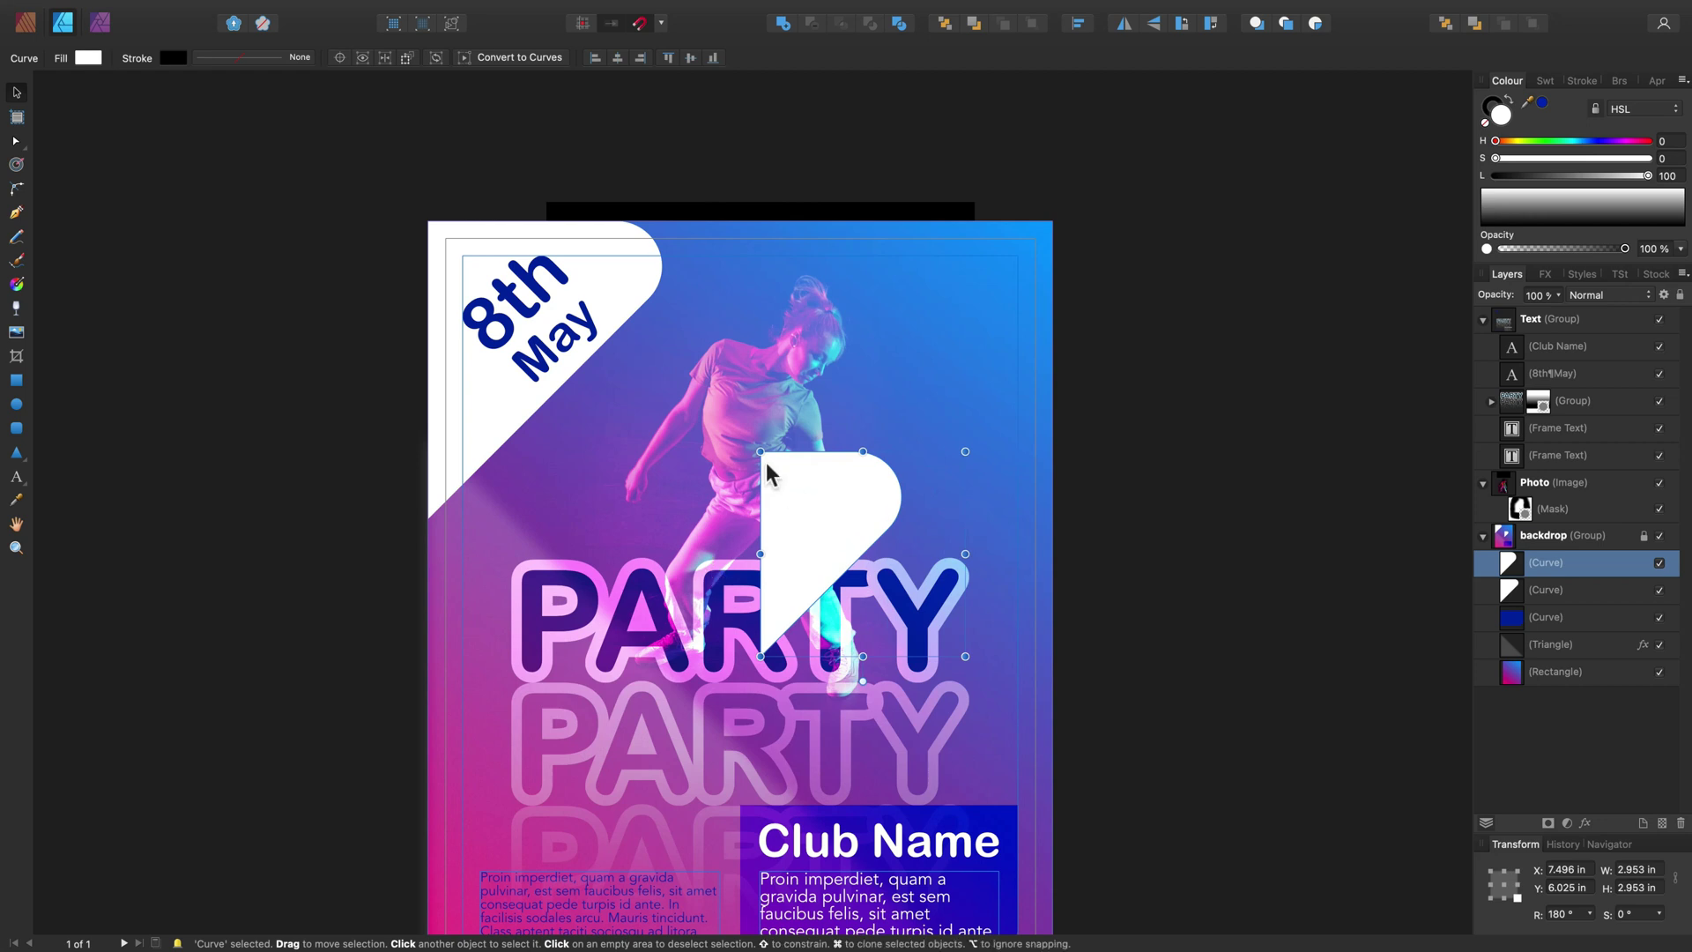
pyautogui.moveTo(862, 682); pyautogui.dragTo(876, 423)
pyautogui.moveTo(914, 611); pyautogui.dragTo(993, 587)
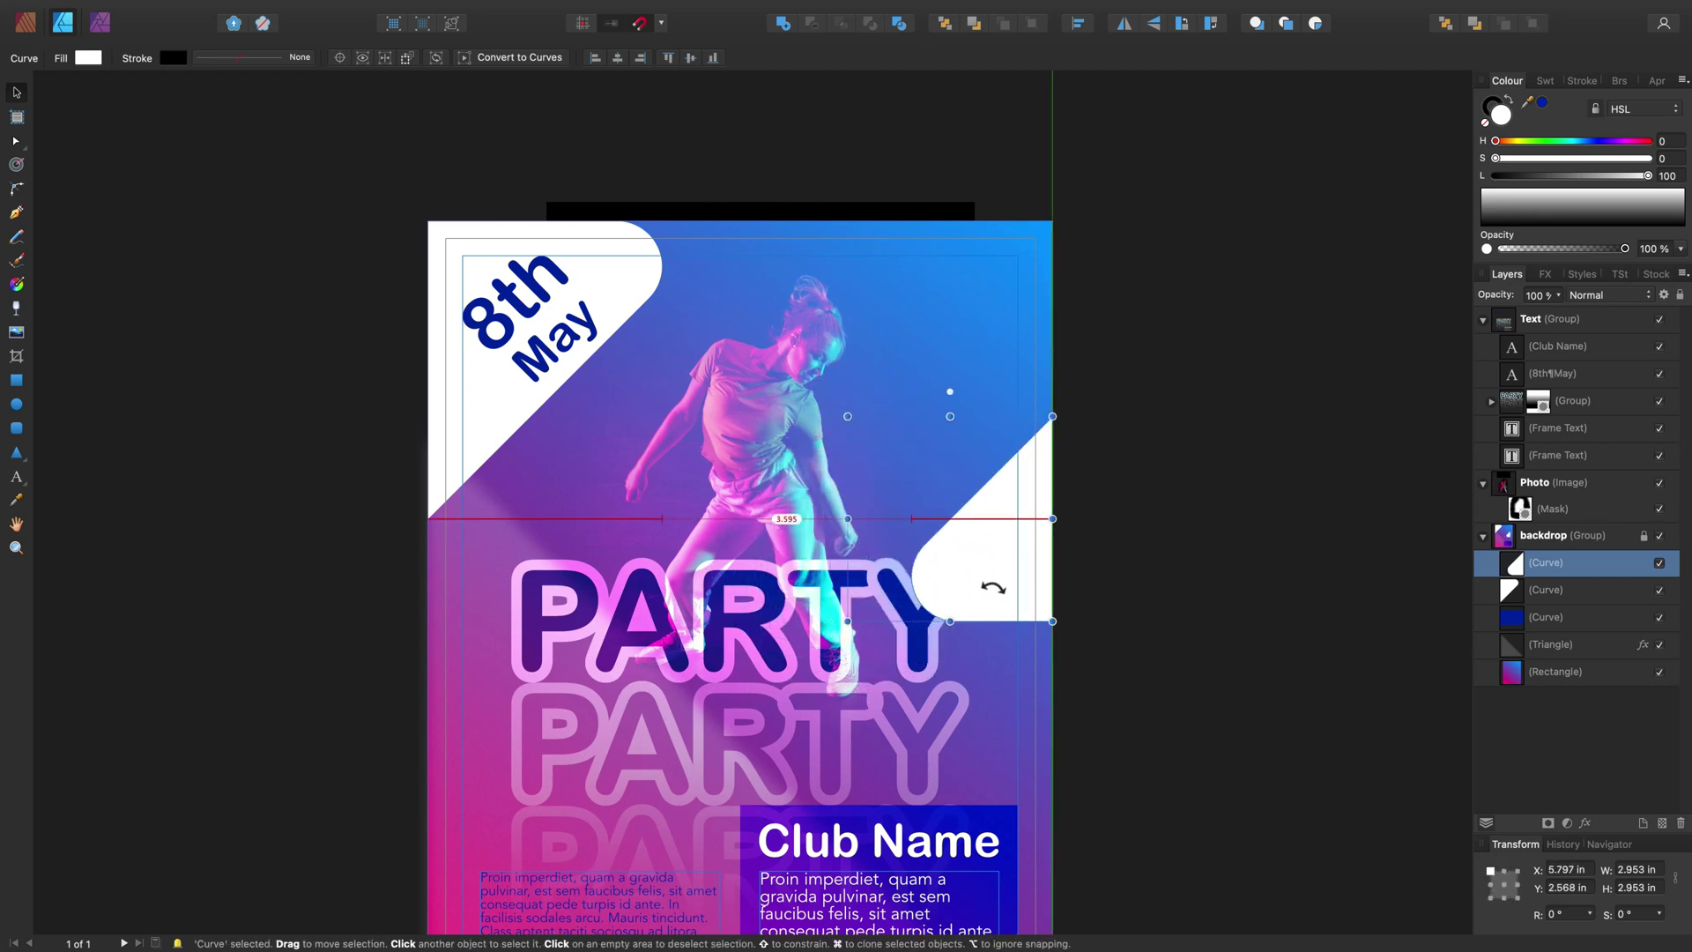
pyautogui.moveTo(847, 621); pyautogui.dragTo(604, 875)
# Order the copied shape directly above the gradient rectangle and recolour it with a sampled pink shifted to hue 337
pyautogui.moveTo(1606, 568); pyautogui.dragTo(1498, 661)
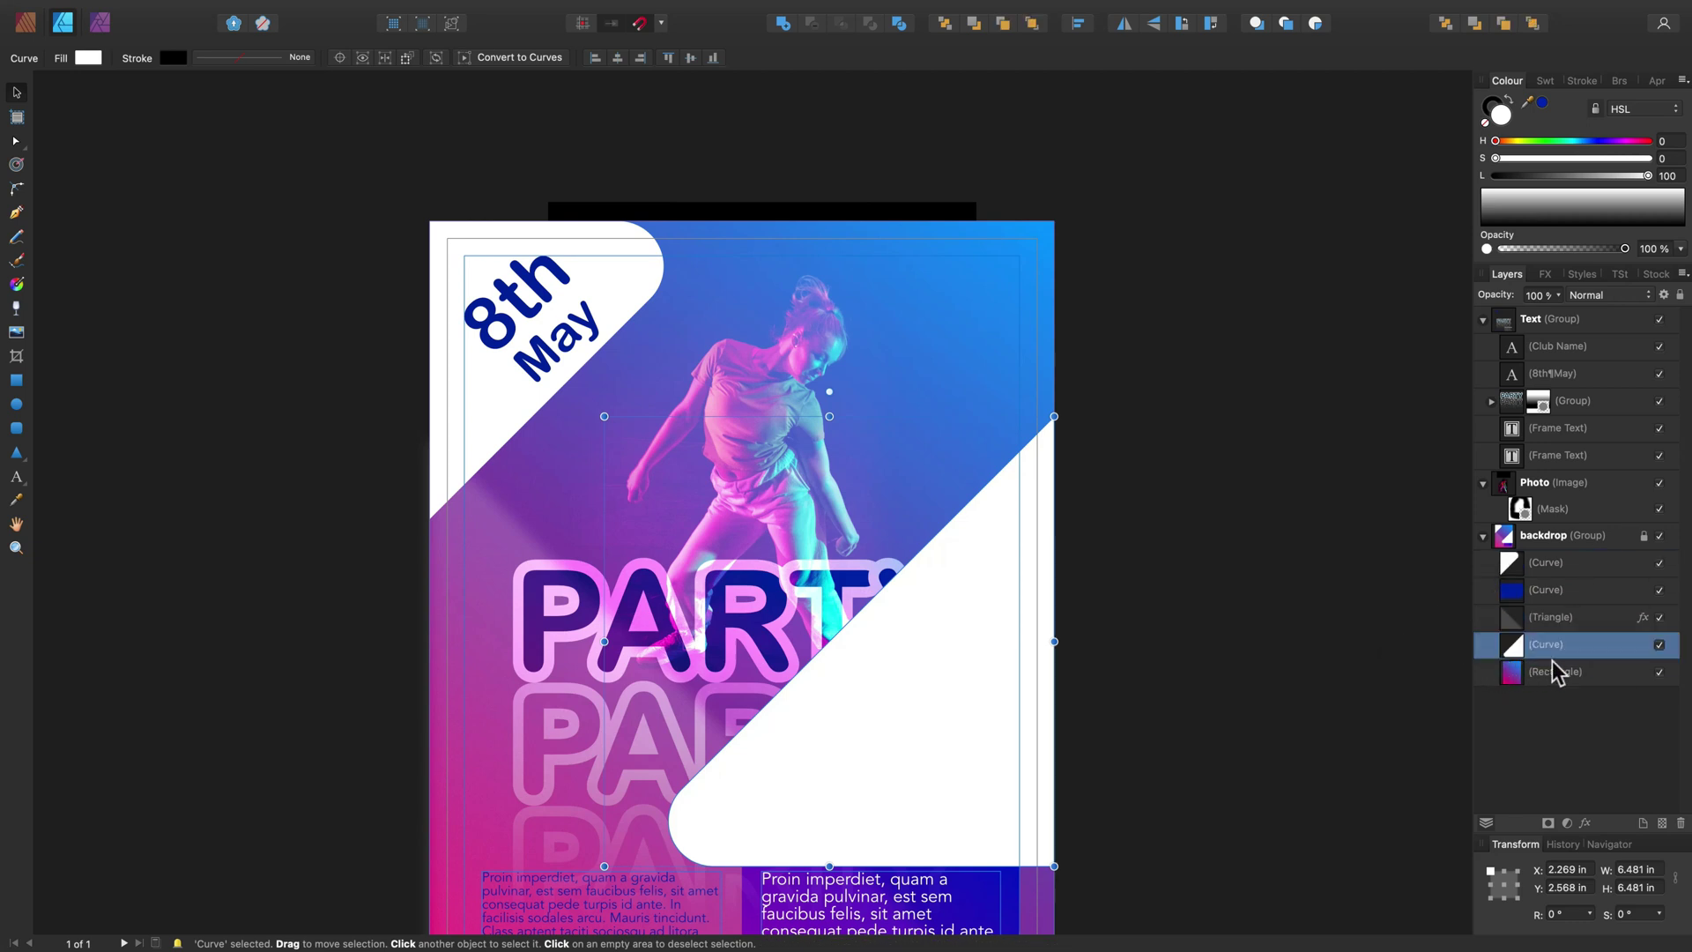
pyautogui.moveTo(1390, 264); pyautogui.dragTo(481, 703)
pyautogui.click(1543, 103)
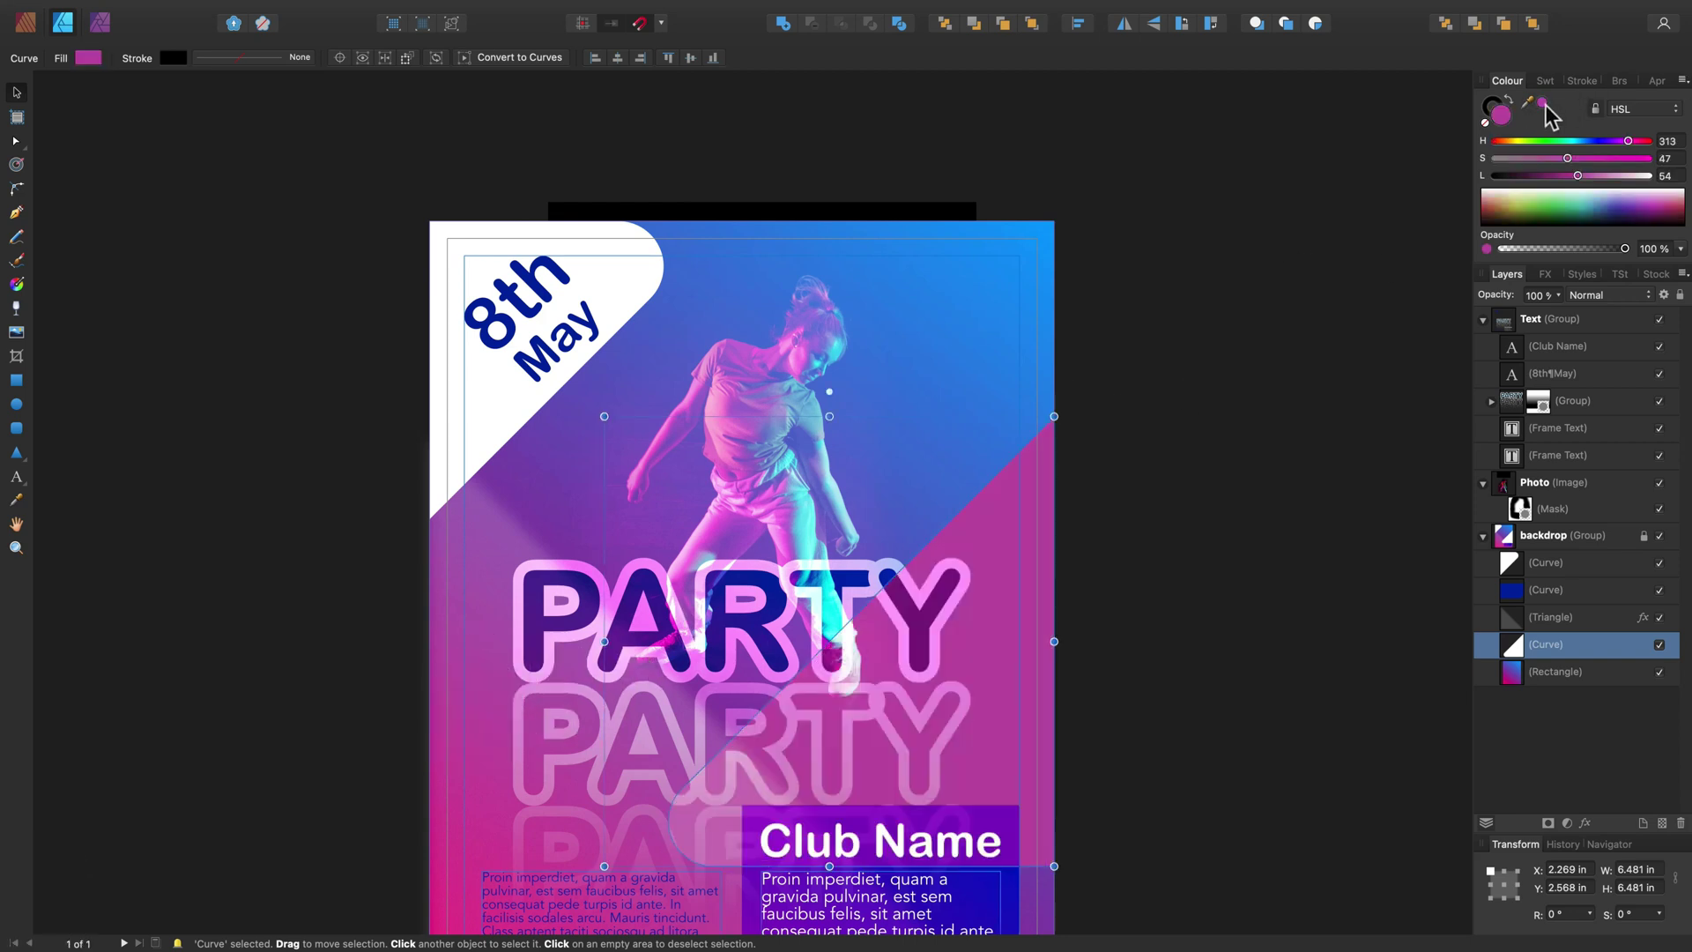
pyautogui.click(1640, 142)
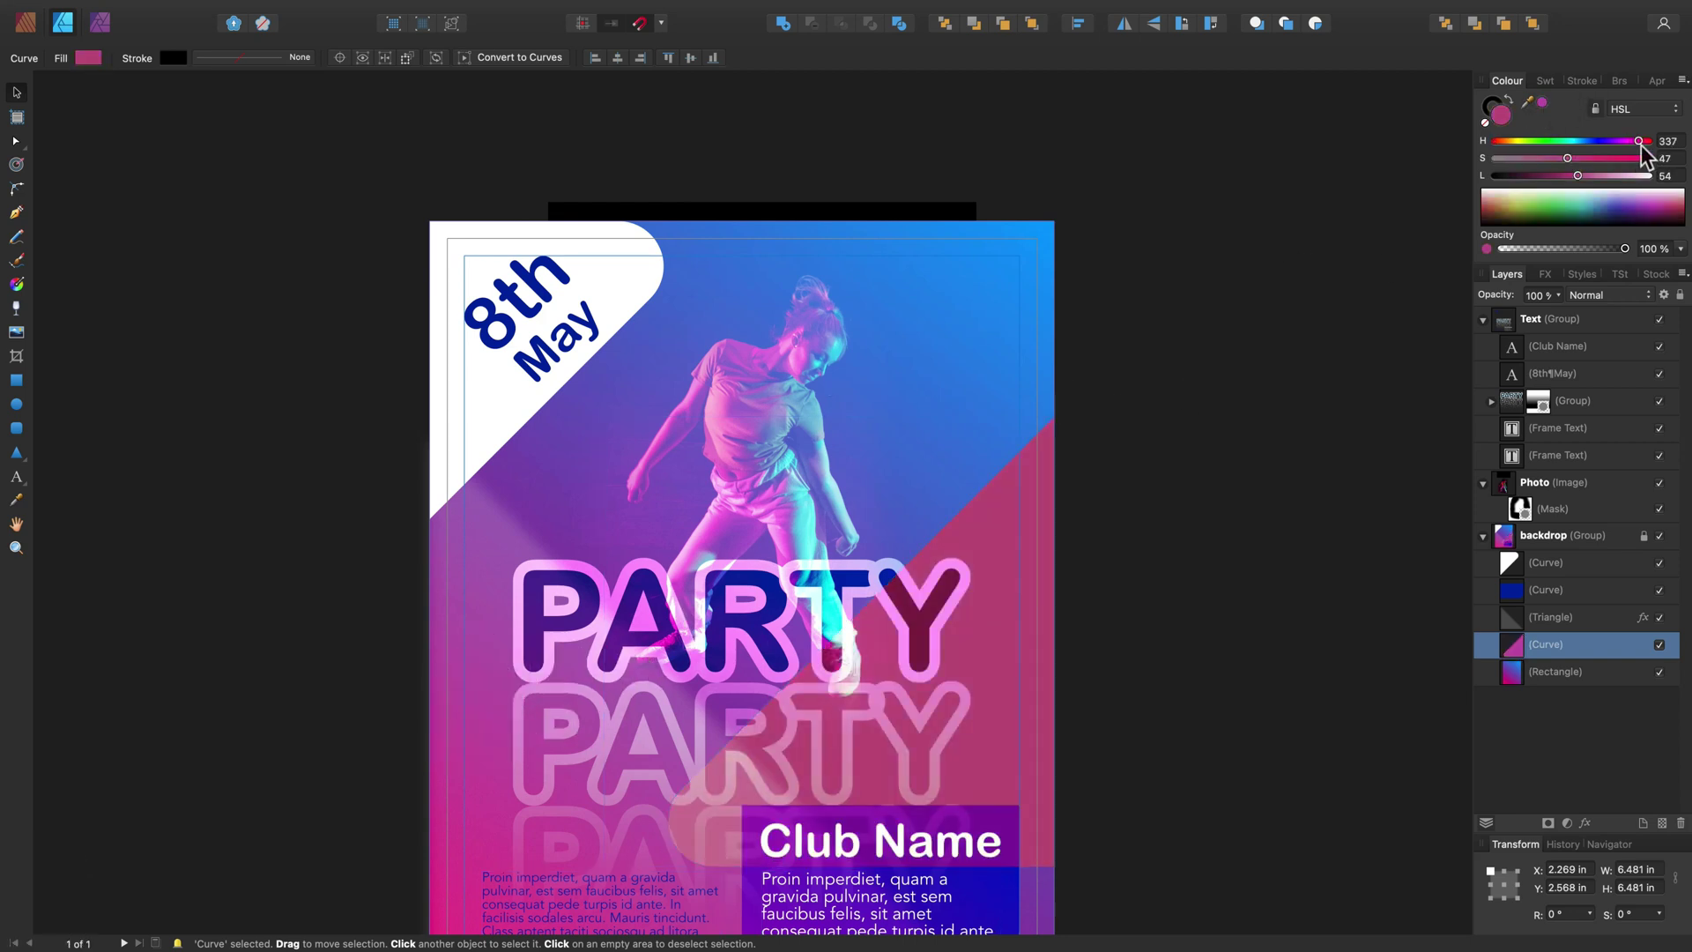
# Move the pink shape down to Y about 3.11 in and soften it with a Gaussian Blur layer effect
pyautogui.scroll(1, 1181, 451)
pyautogui.hscroll(2, 1181, 451)
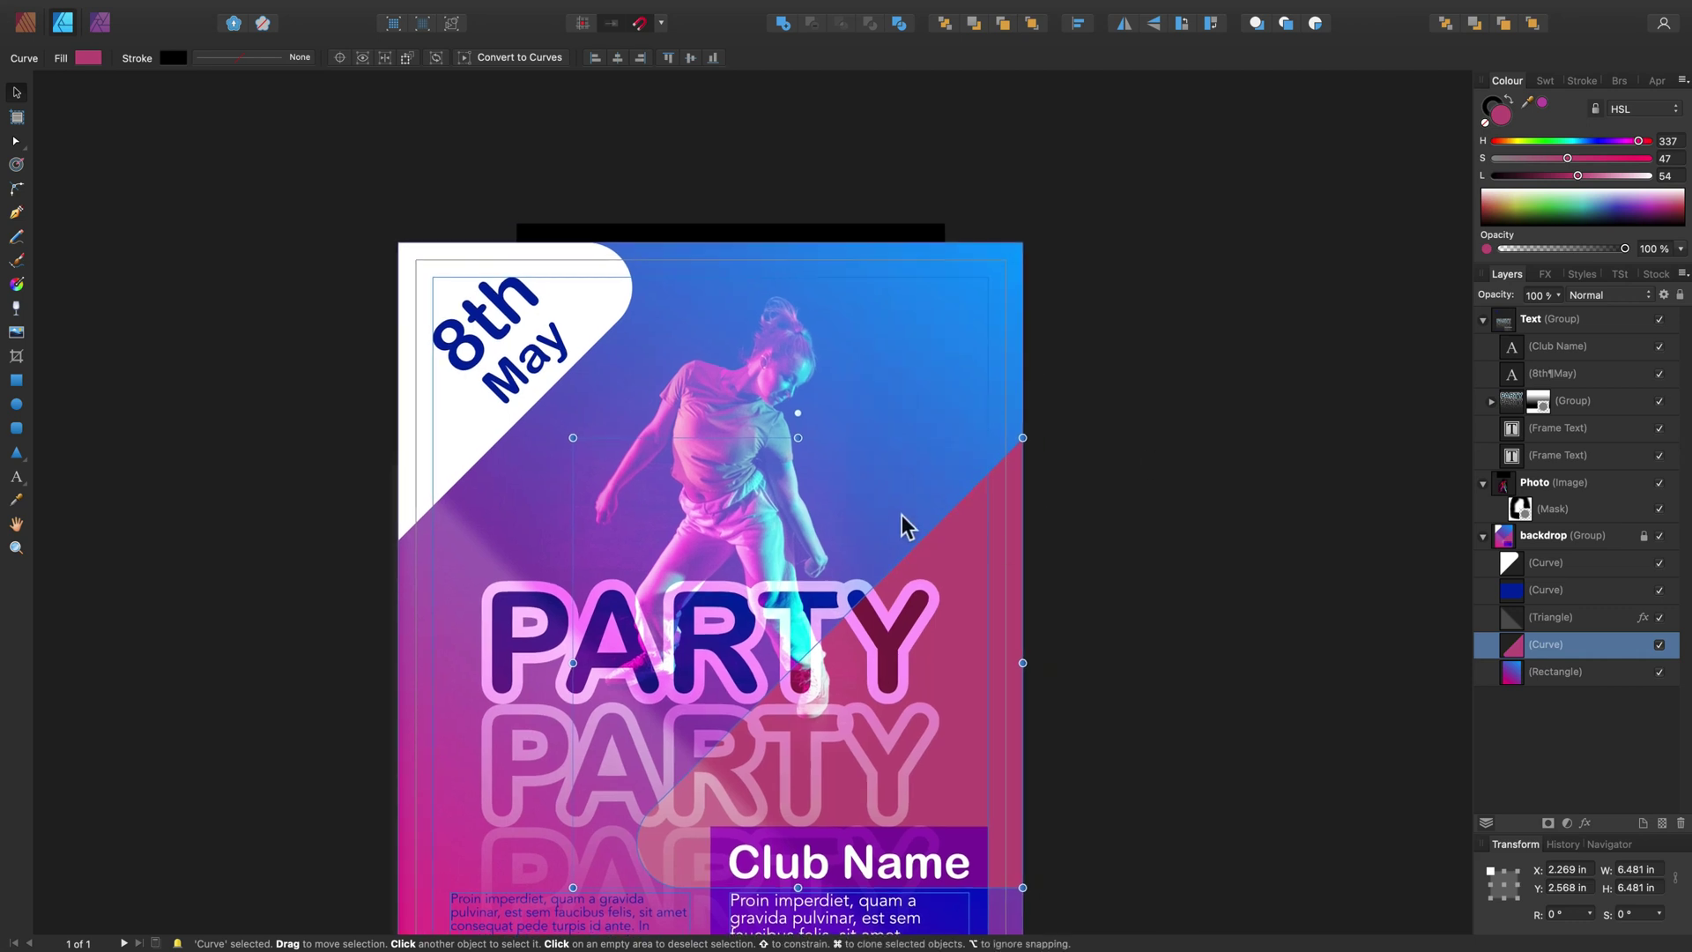
pyautogui.scroll(-5, 901, 520)
pyautogui.moveTo(955, 373); pyautogui.dragTo(951, 415)
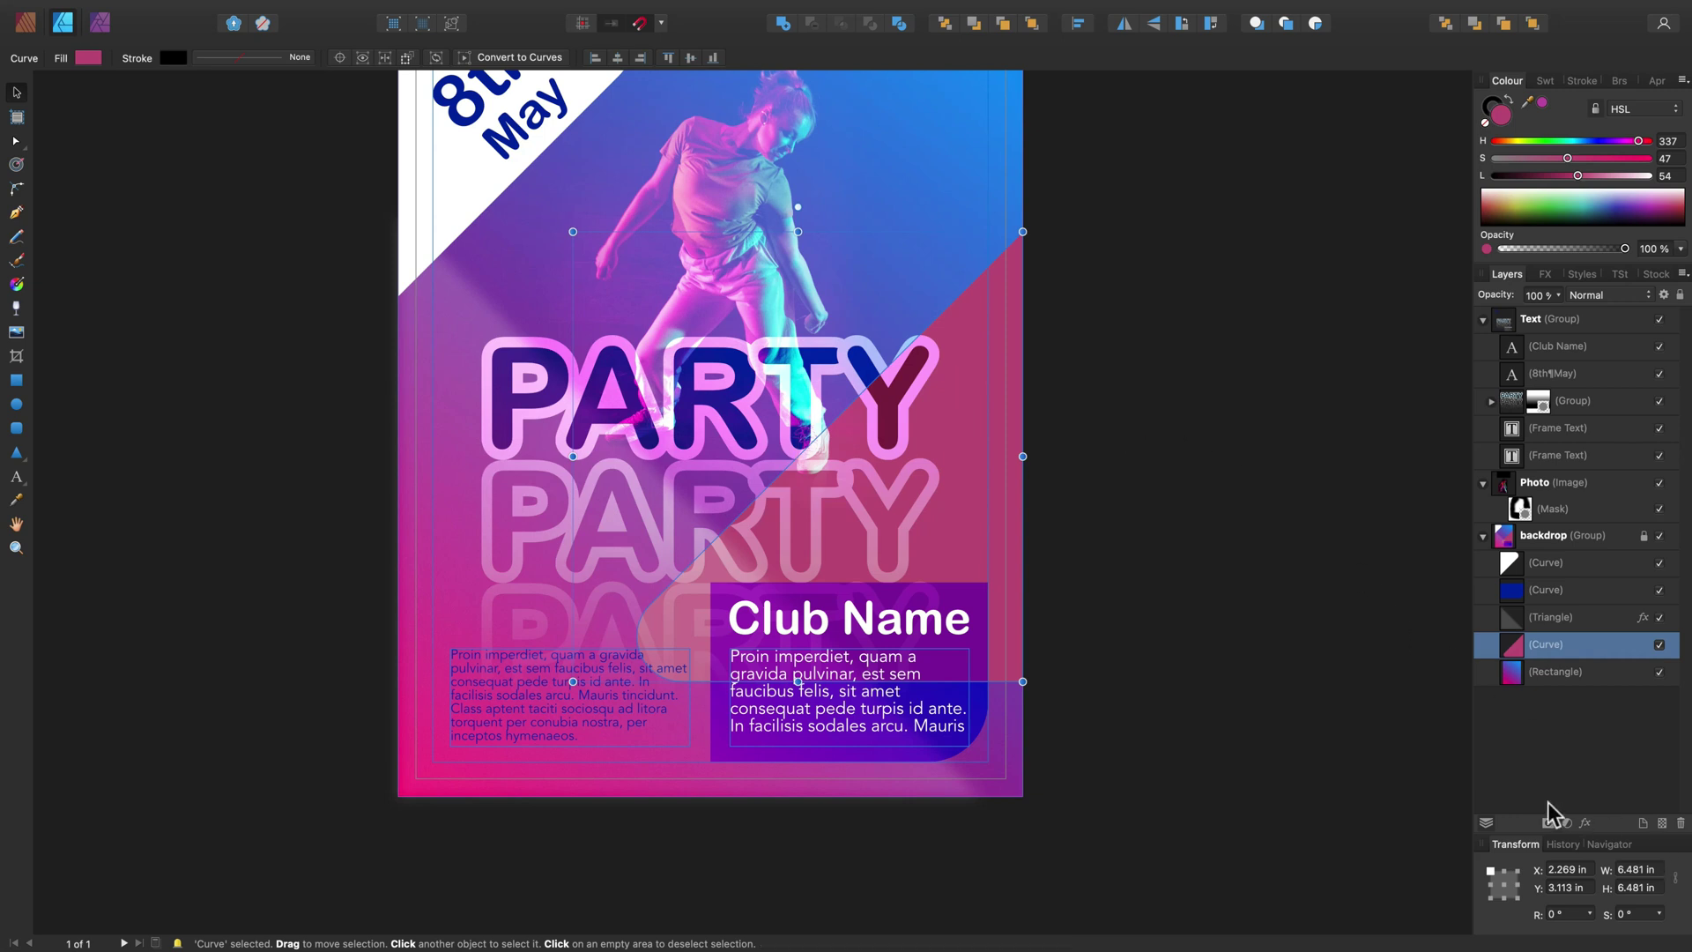
pyautogui.click(1585, 822)
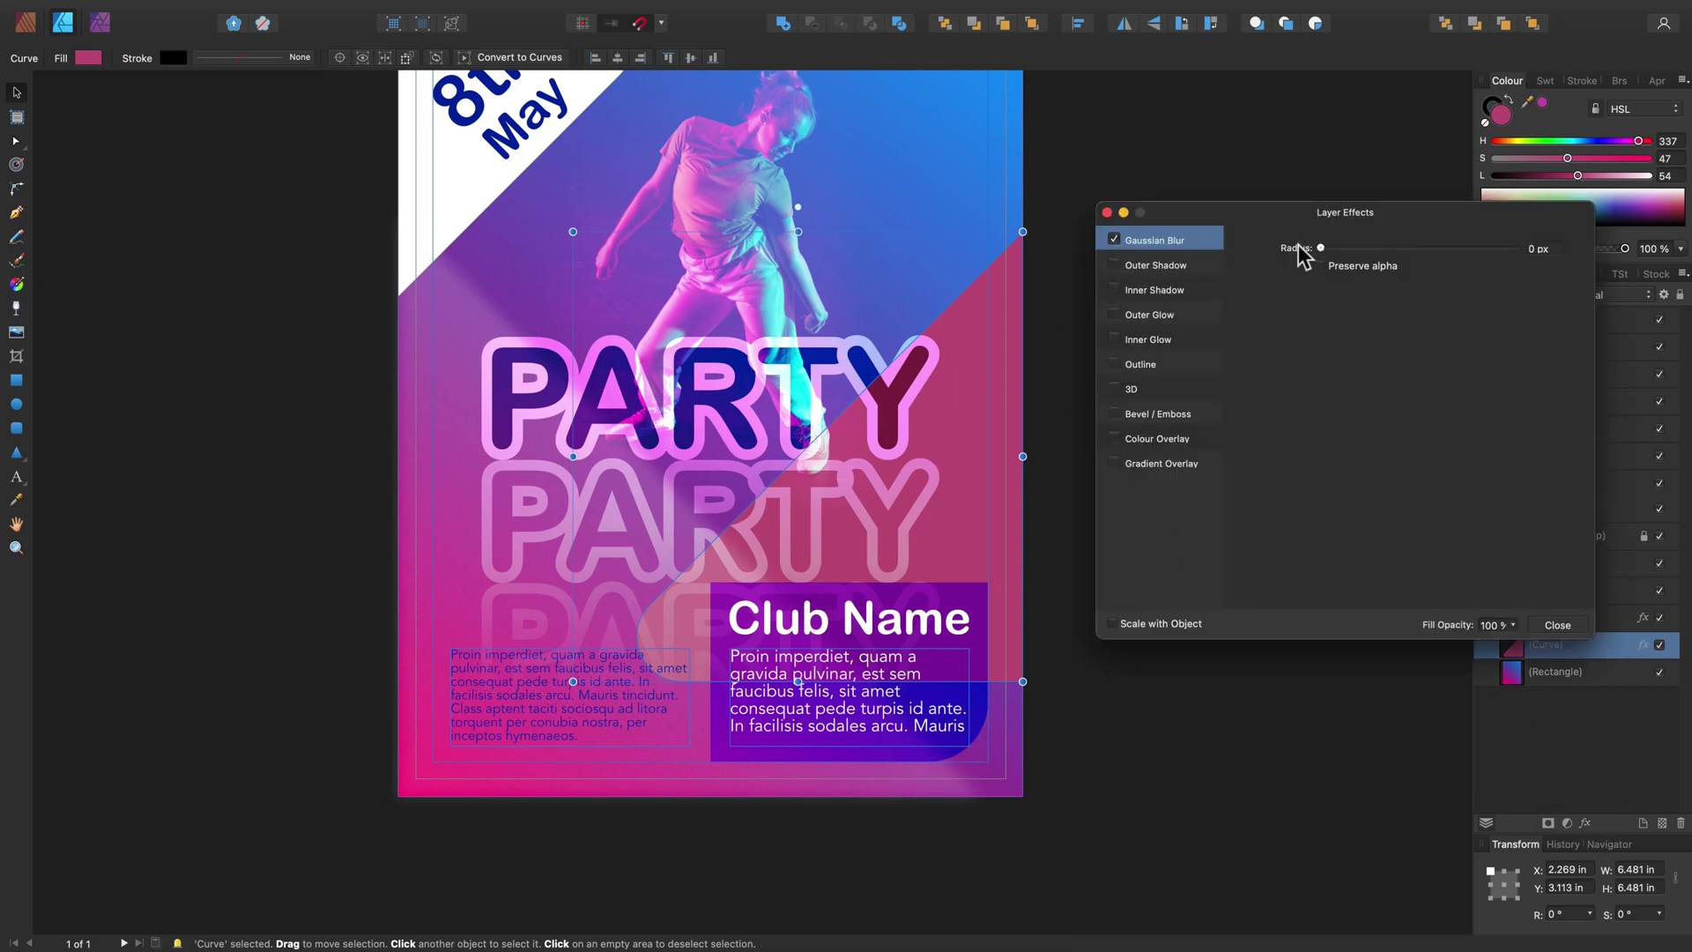
pyautogui.moveTo(1366, 251); pyautogui.dragTo(1416, 255)
pyautogui.click(1576, 624)
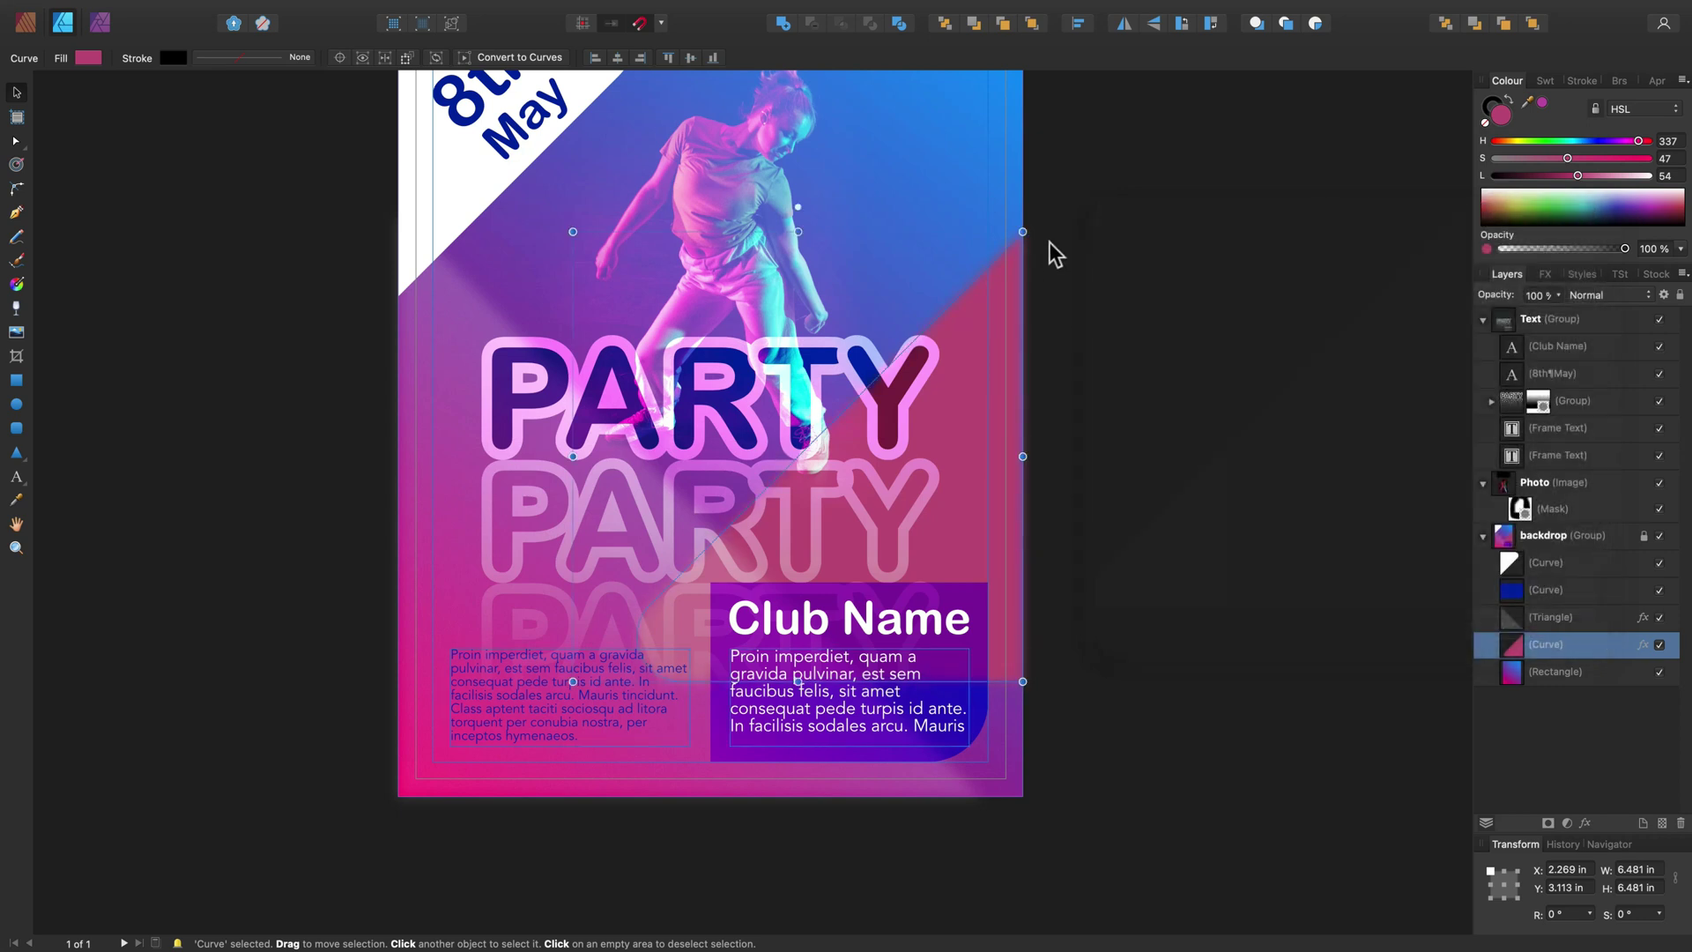
# Enlarge the blurred pink shape past the page's right edge to about 6.64 in and set its blend mode to Overlay
pyautogui.moveTo(1023, 233)
pyautogui.mouseDown()
pyautogui.moveTo(1044, 231)
pyautogui.moveTo(1034, 221)
pyautogui.mouseUp()
pyautogui.click(1587, 296)
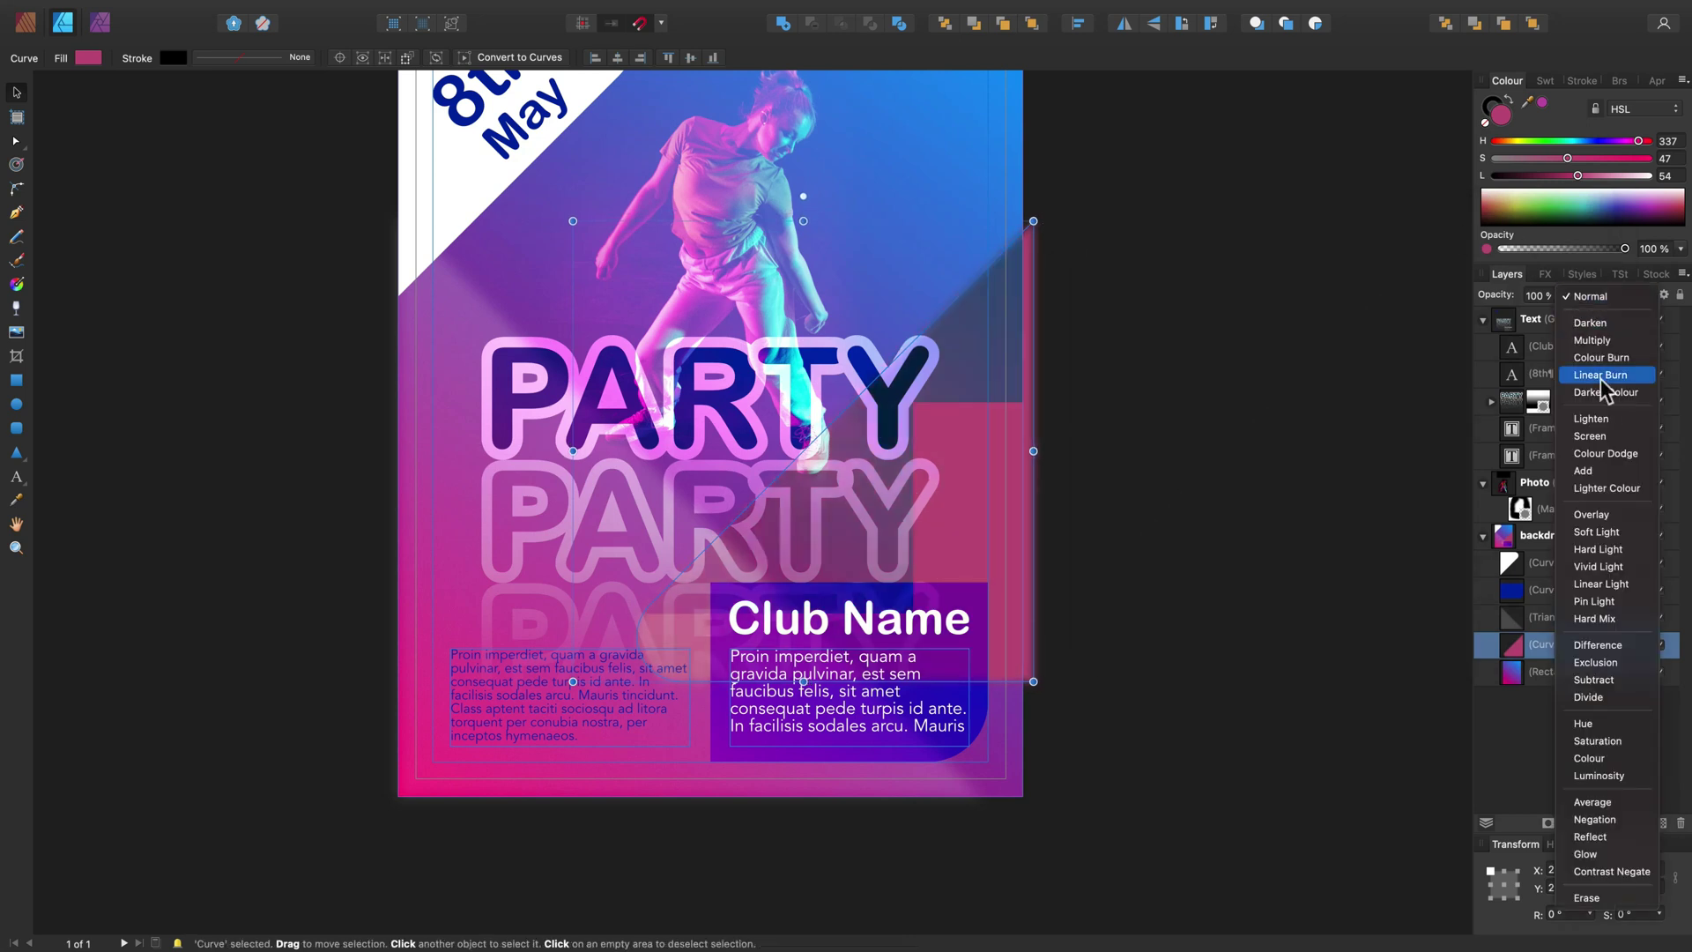
pyautogui.click(1190, 406)
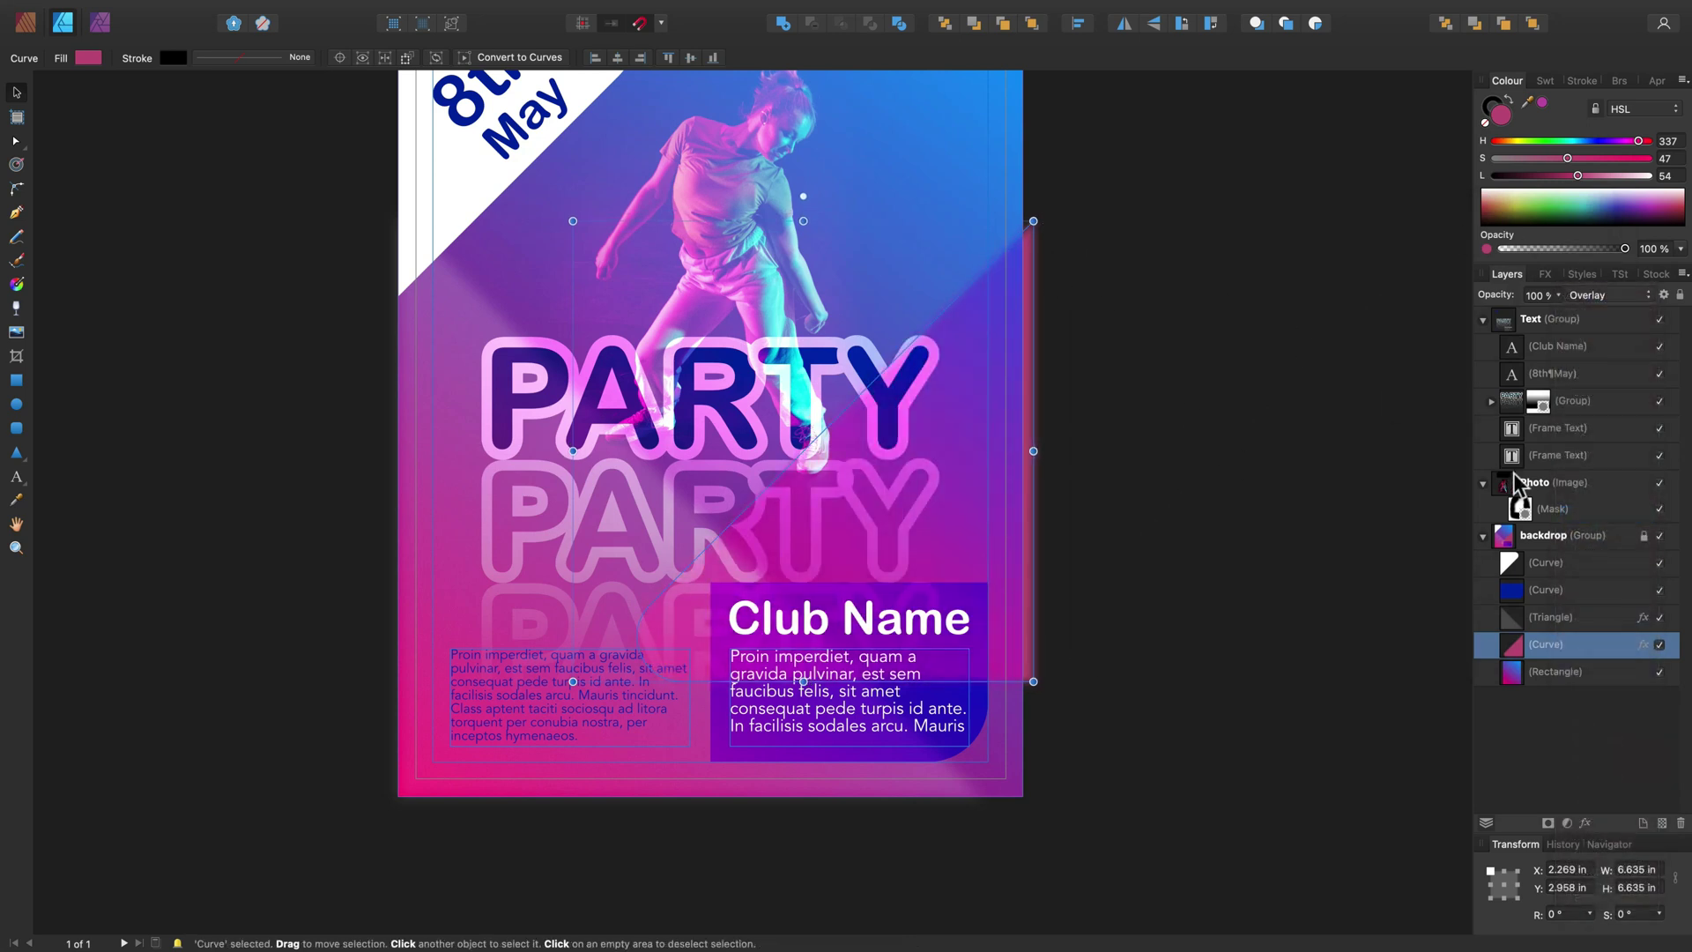
pyautogui.click(1561, 515)
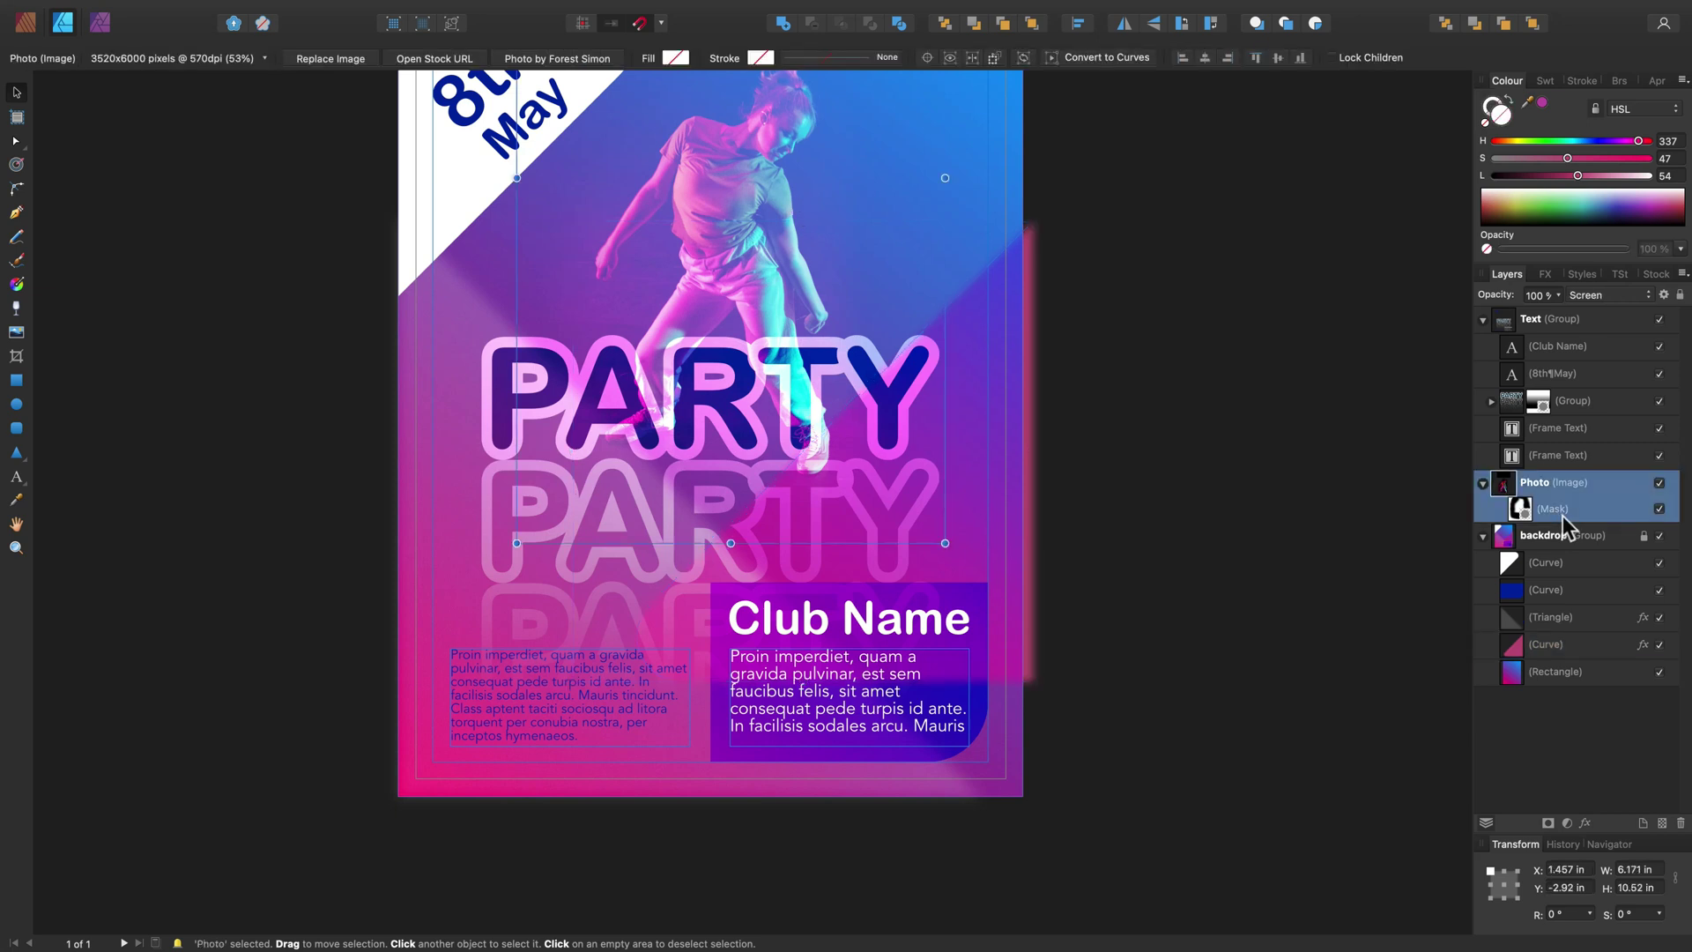
pyautogui.scroll(2, 1102, 414)
pyautogui.click(1033, 356)
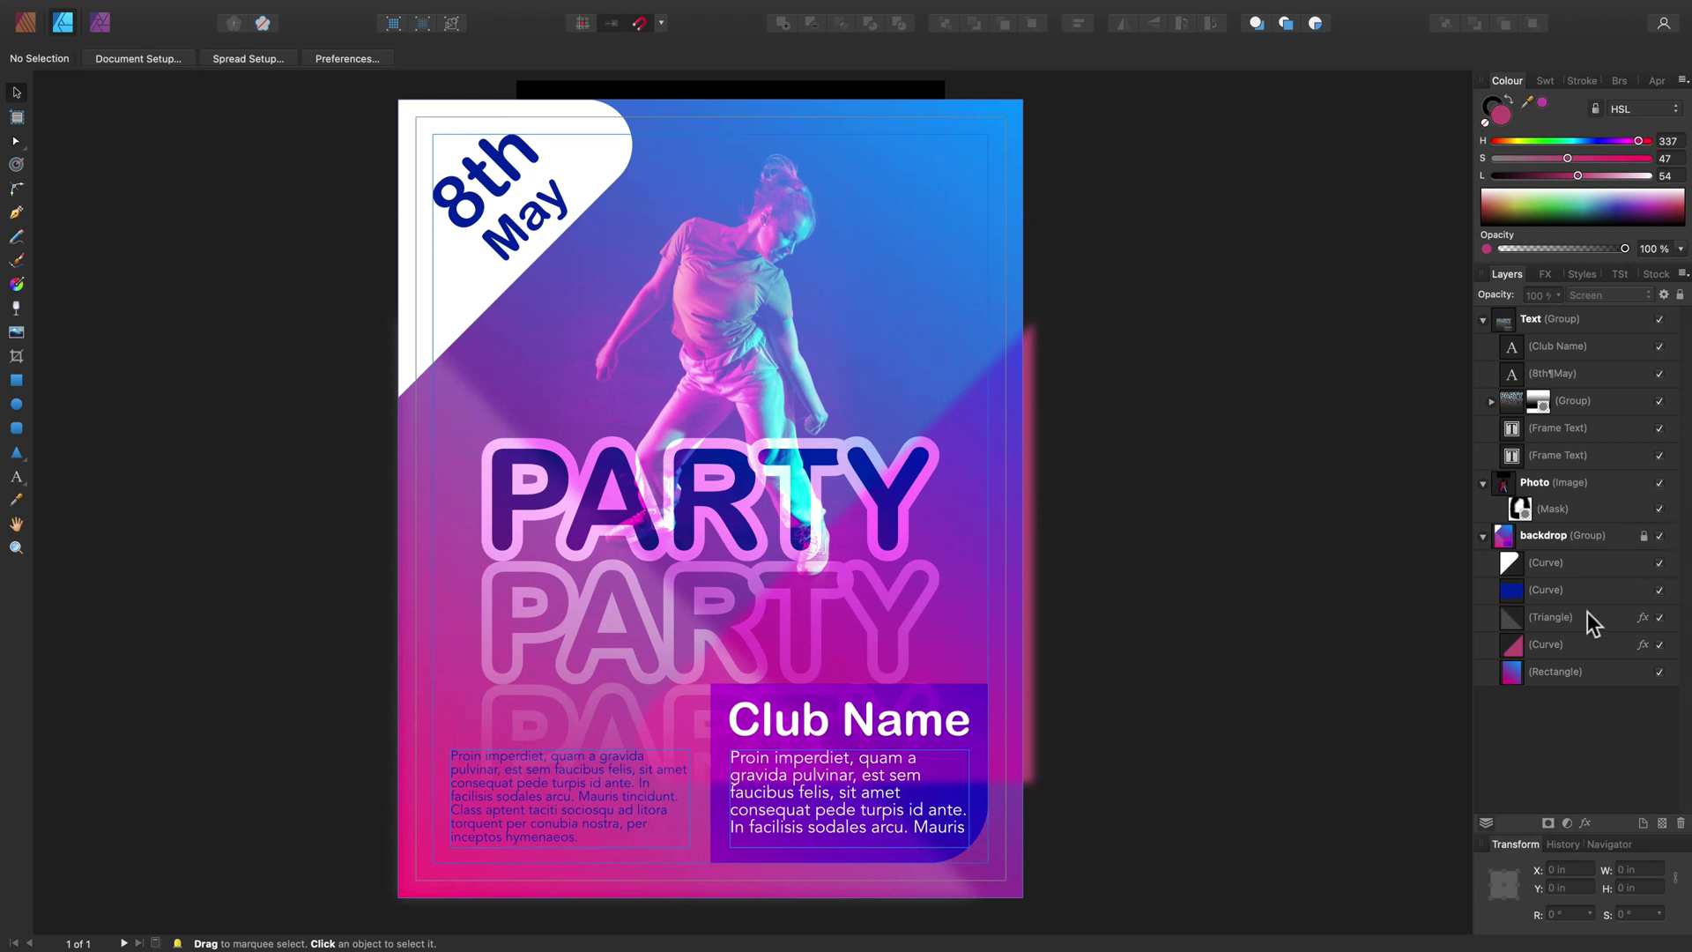
# Duplicate the blurred pink shape, reduce the copy to about 4.13 in and place it beside the dancer at the page's right edge
pyautogui.click(1578, 646)
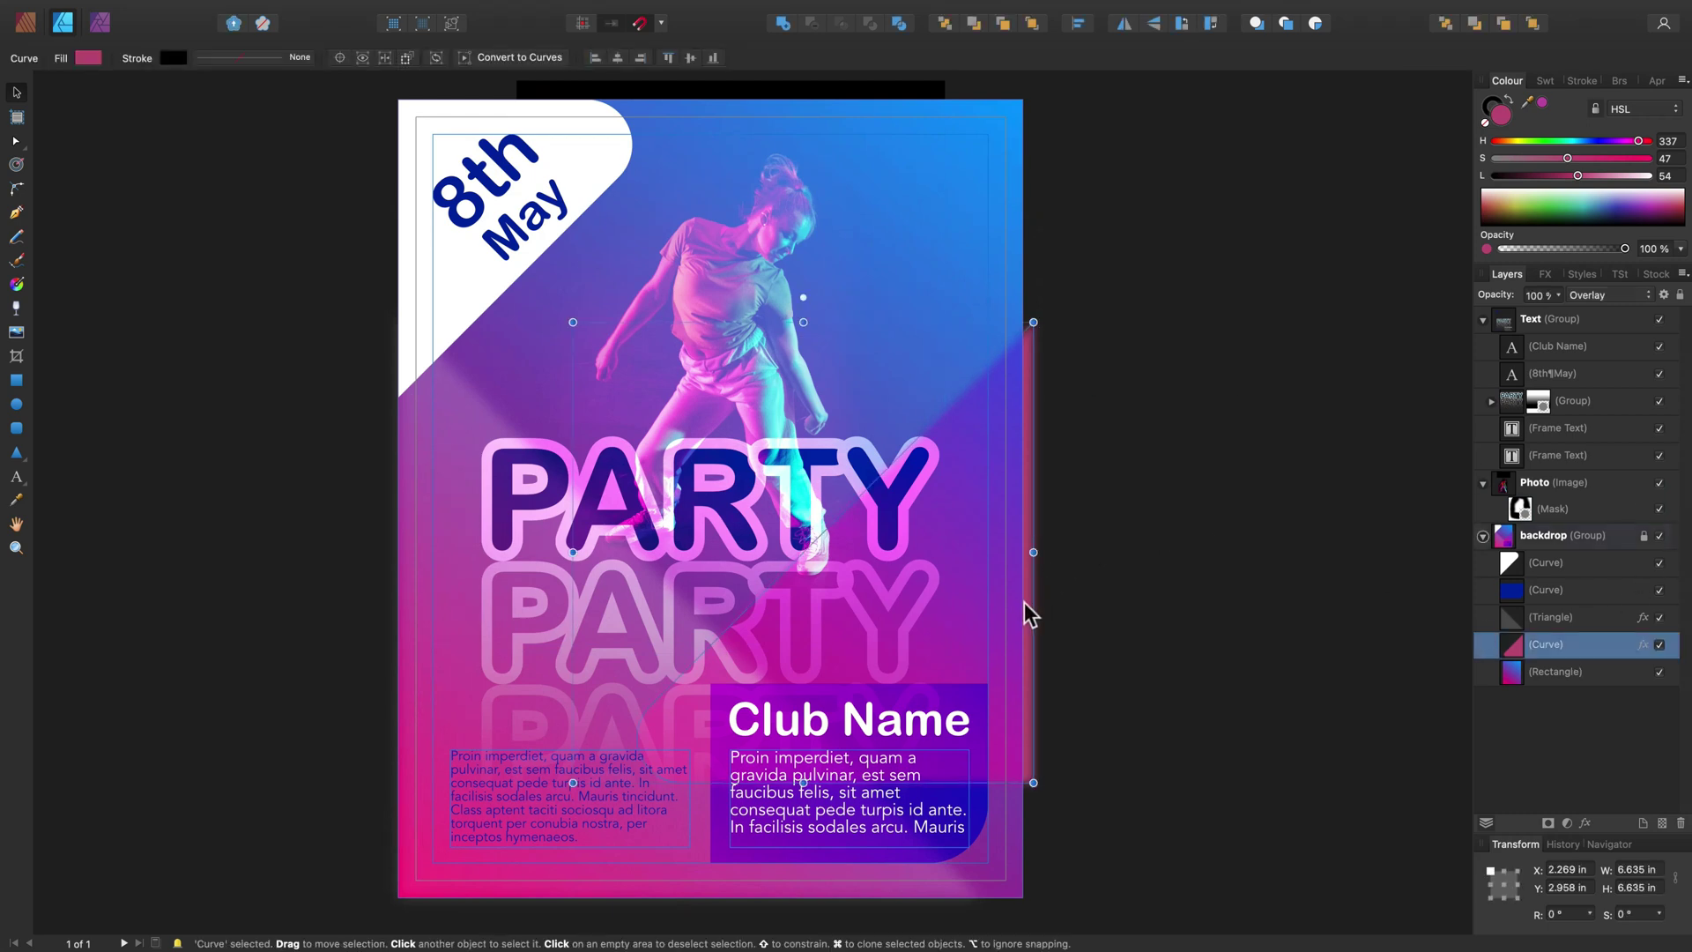
pyautogui.moveTo(1034, 617); pyautogui.dragTo(993, 220)
pyautogui.scroll(3, 956, 378)
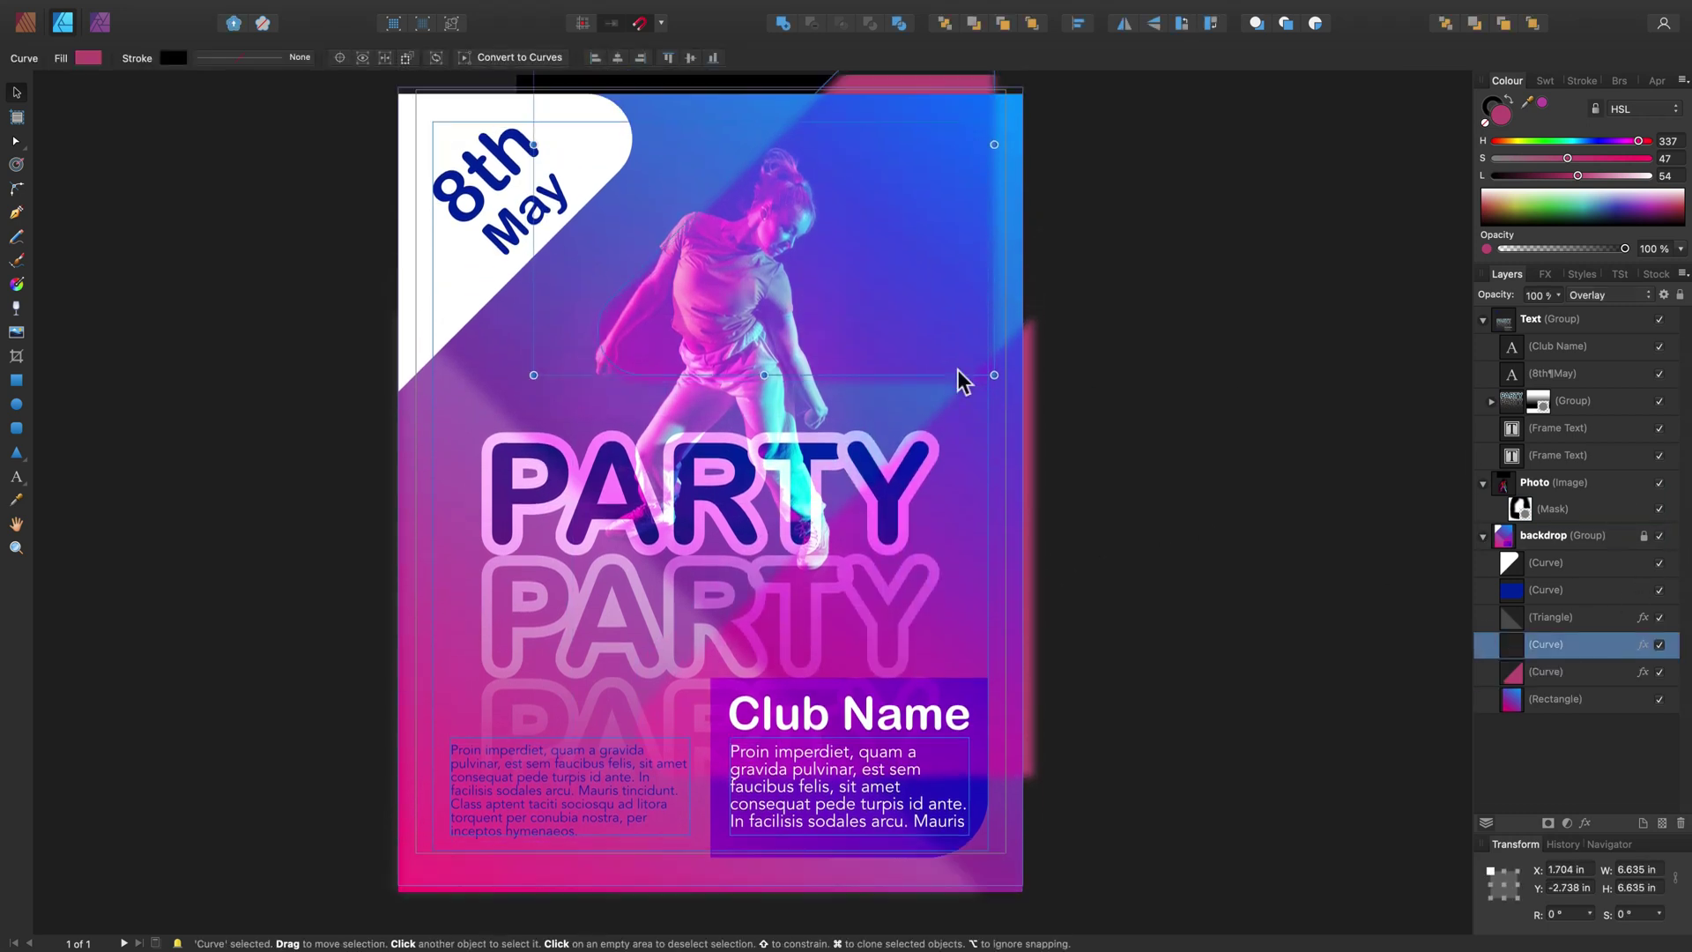
pyautogui.moveTo(922, 520); pyautogui.dragTo(1087, 439)
pyautogui.moveTo(1161, 84); pyautogui.dragTo(961, 264)
pyautogui.moveTo(997, 441); pyautogui.dragTo(971, 573)
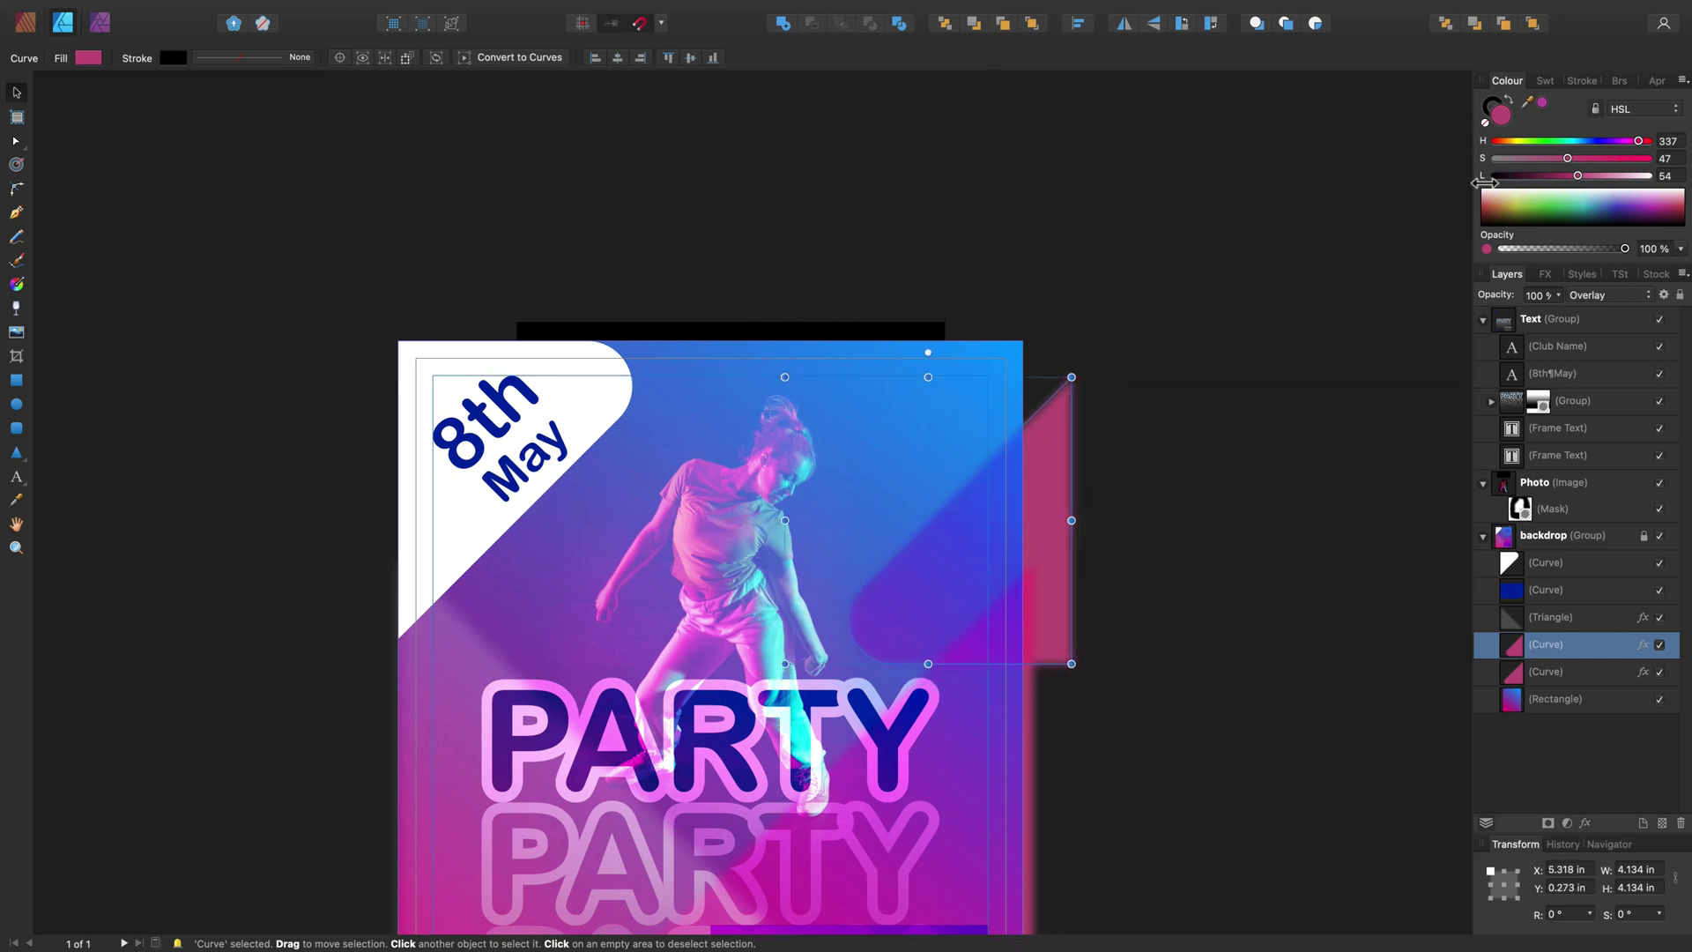
# Fine-tune the smaller blurred shape to about 4.16 in at X 5.23 in, Y 0.26 in, overhanging the right page edge
pyautogui.moveTo(1070, 377); pyautogui.dragTo(1022, 426)
pyautogui.moveTo(1002, 493); pyautogui.dragTo(1012, 488)
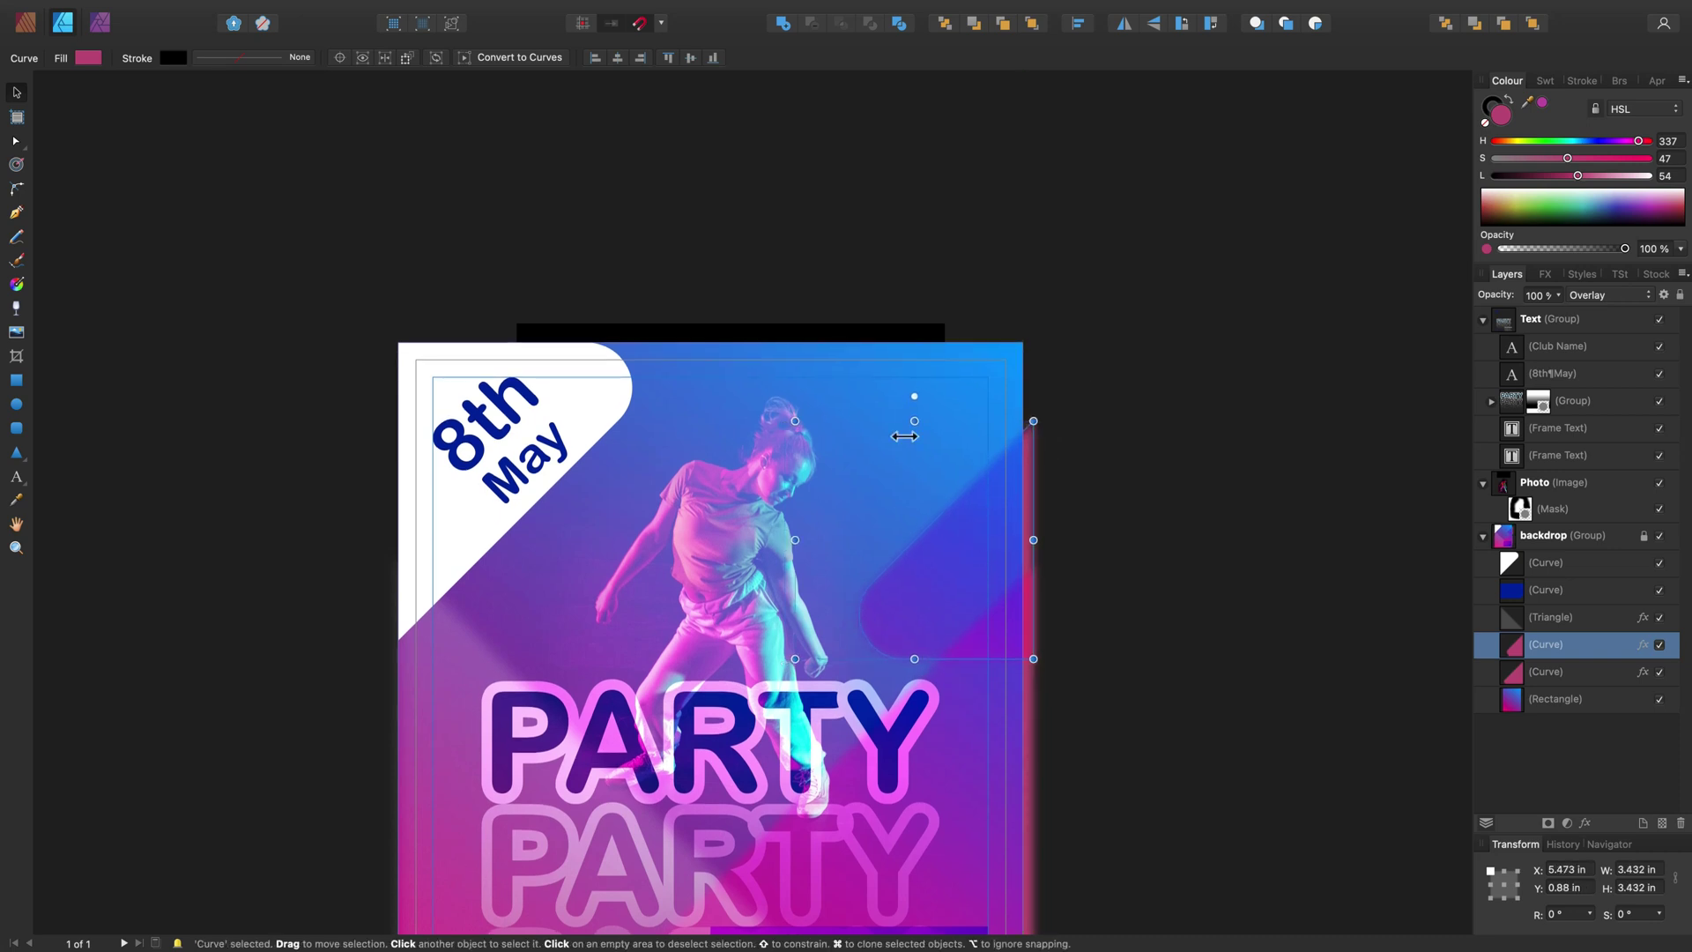
pyautogui.moveTo(1034, 421); pyautogui.dragTo(1097, 395)
pyautogui.moveTo(1028, 578)
pyautogui.mouseDown()
pyautogui.moveTo(993, 612)
pyautogui.moveTo(1009, 584)
pyautogui.mouseUp()
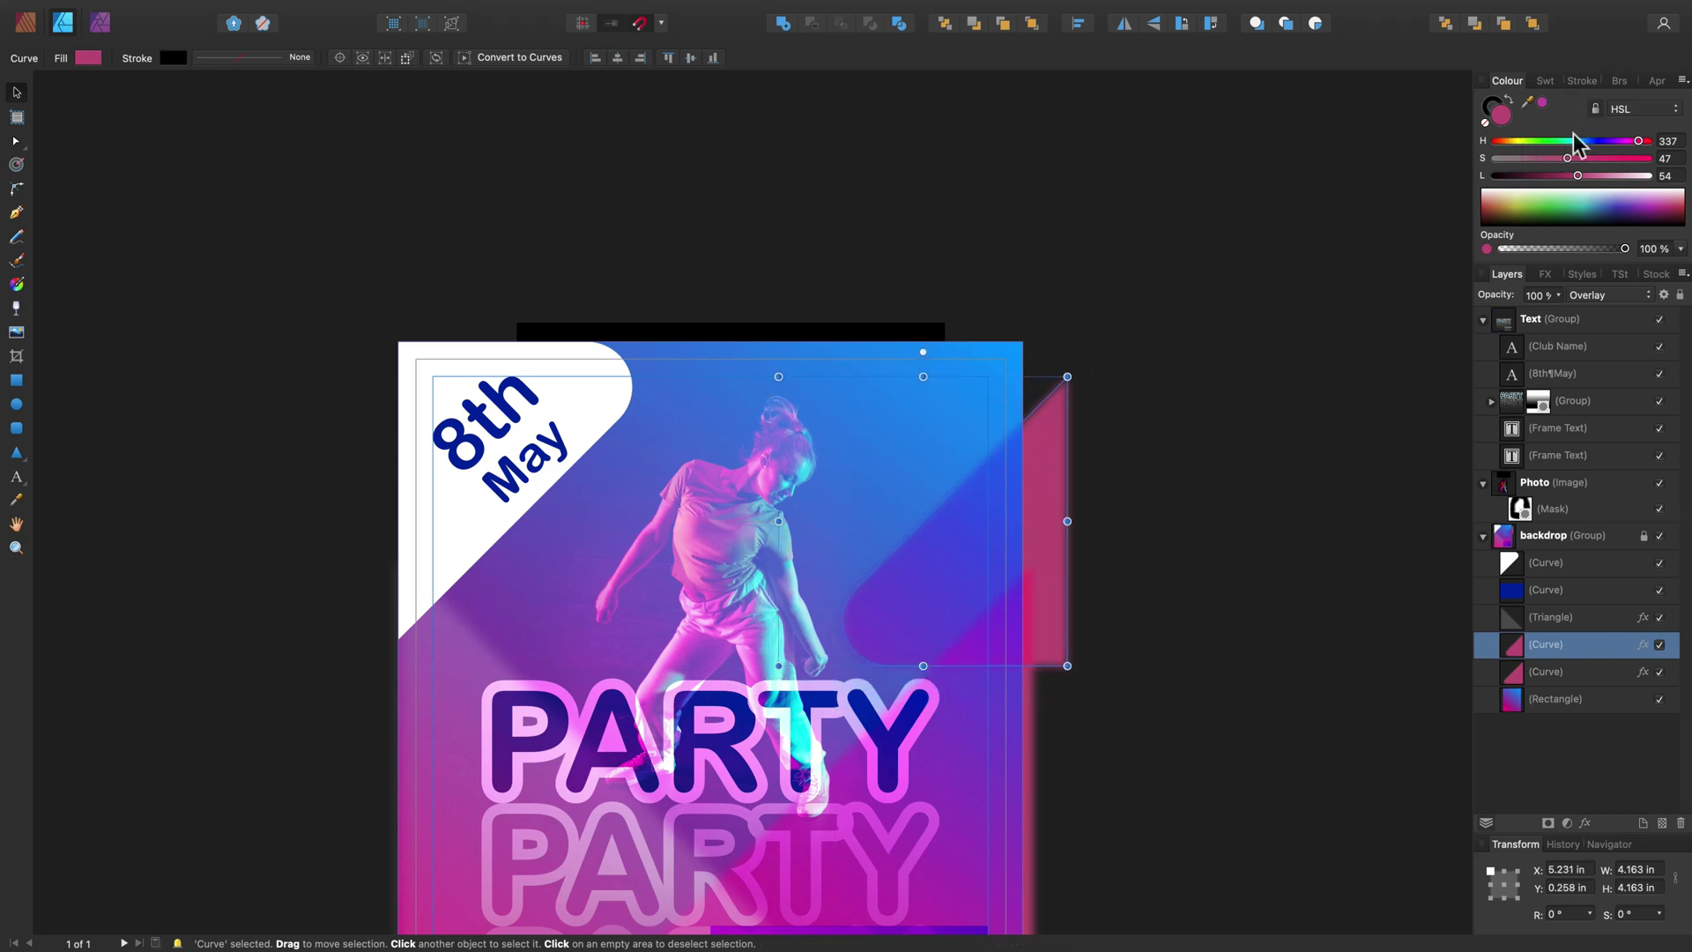
# Recolour the smaller blurred shape to turquoise with hue 189 and clear the selection
pyautogui.moveTo(1592, 146); pyautogui.dragTo(1575, 149)
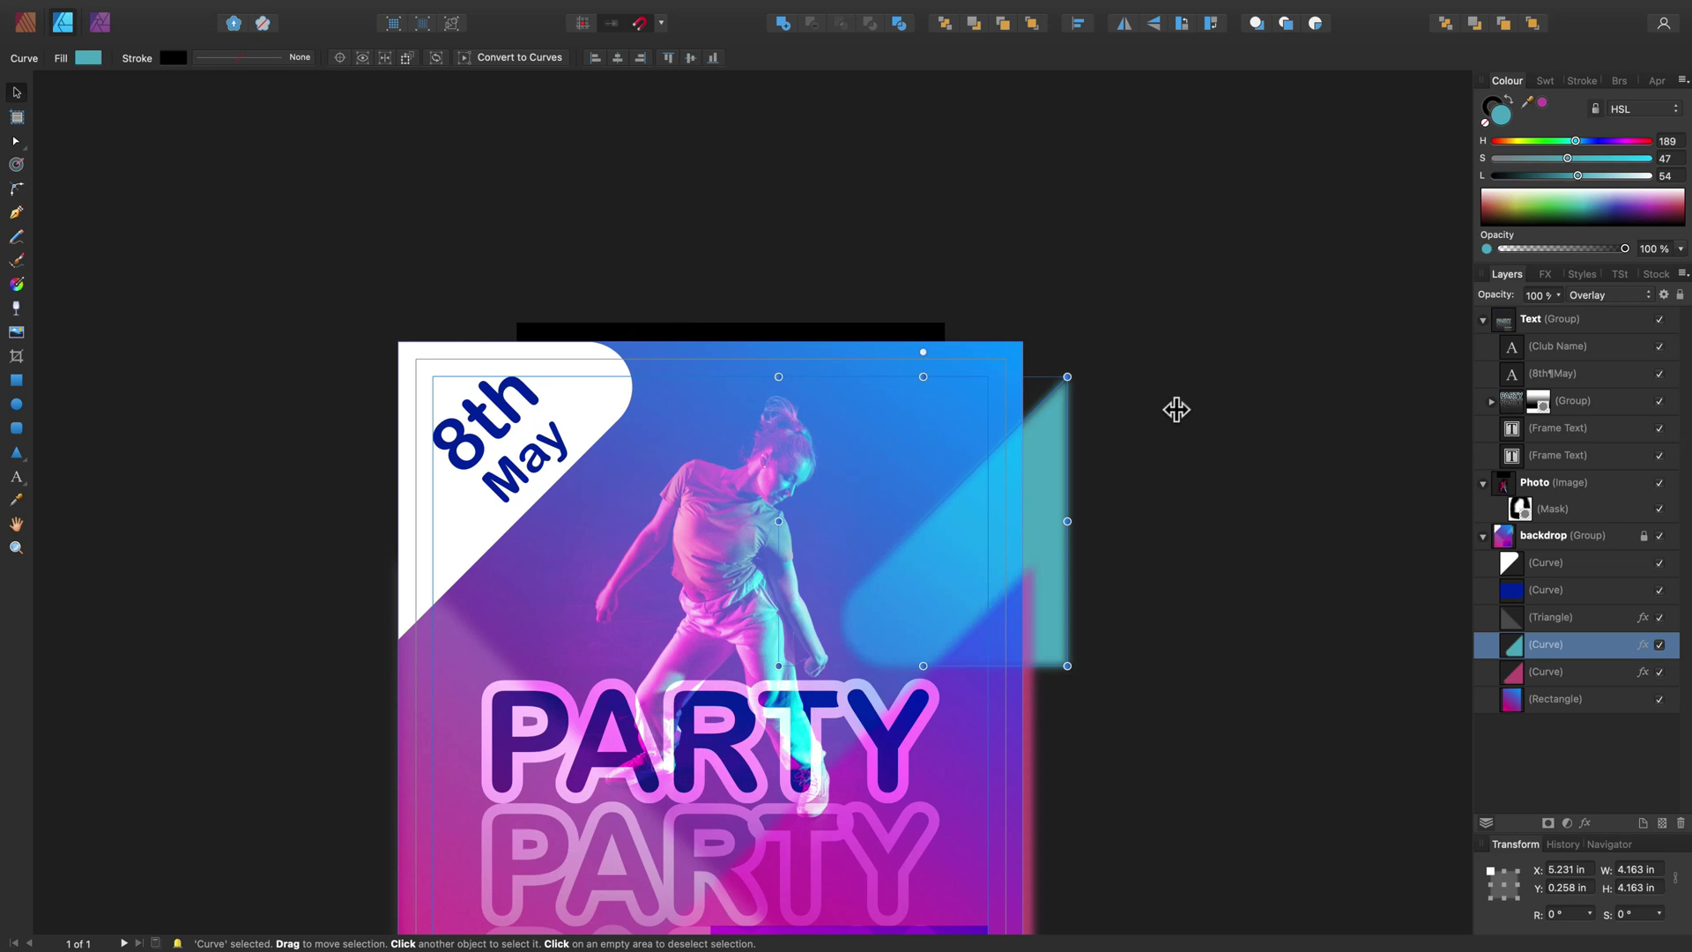
pyautogui.scroll(1, 1083, 366)
pyautogui.click(940, 340)
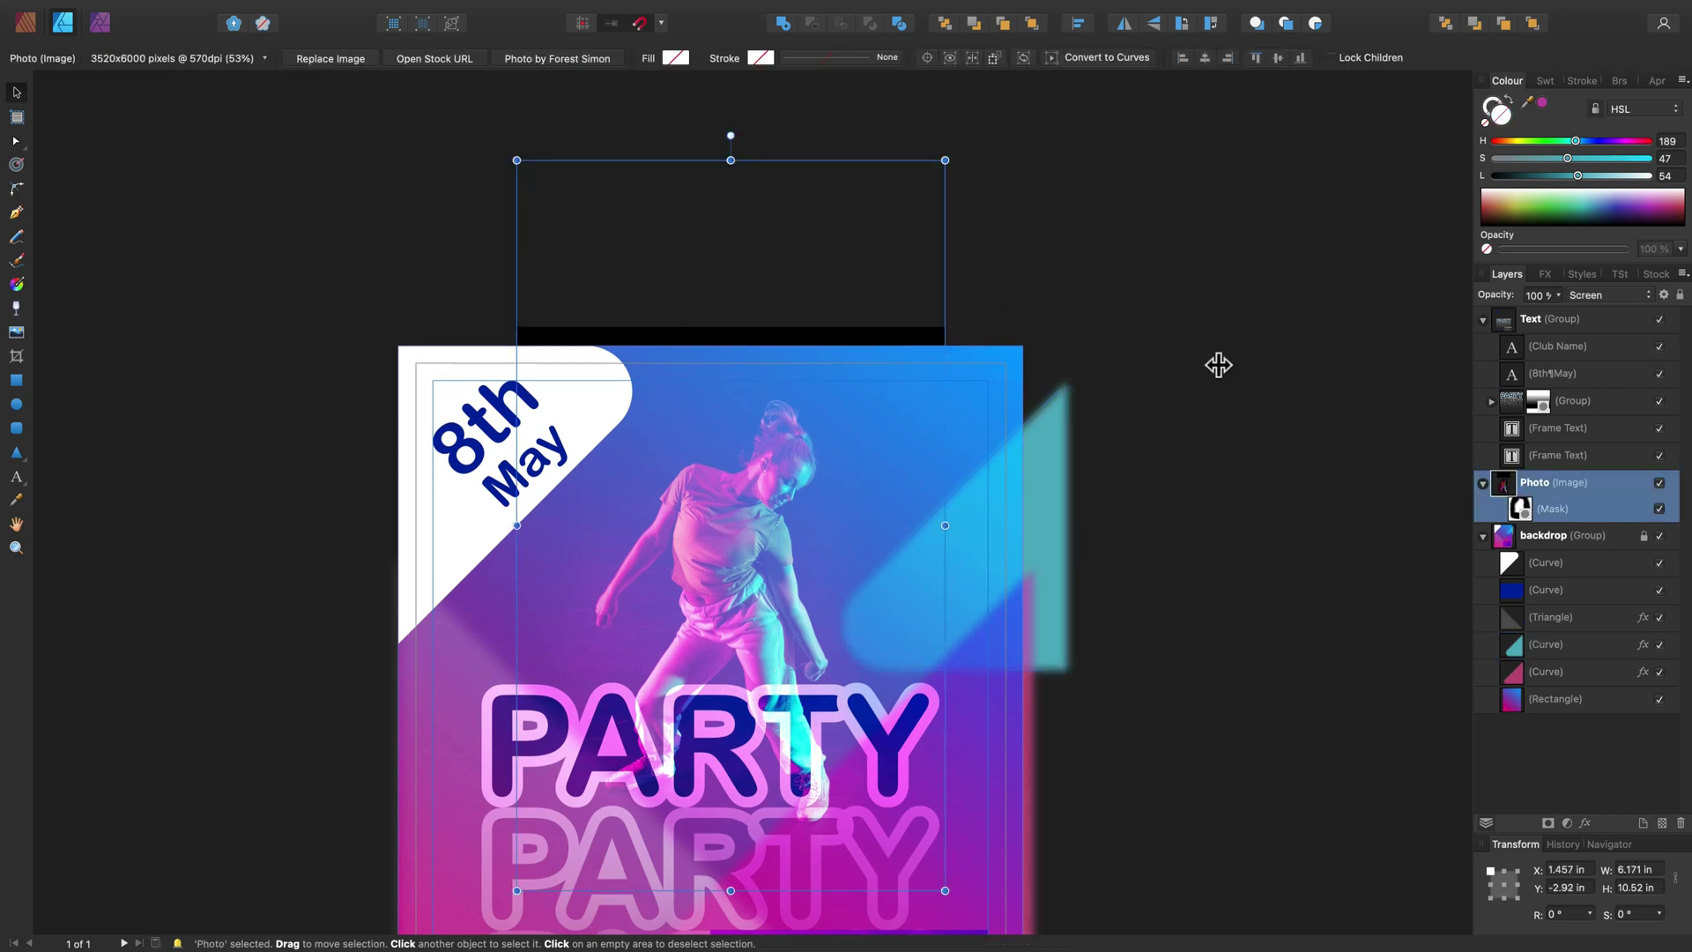
pyautogui.click(1036, 438)
# Collapse the backdrop group, the Photo layer and the Text group in the layer list
pyautogui.scroll(-5, 1053, 476)
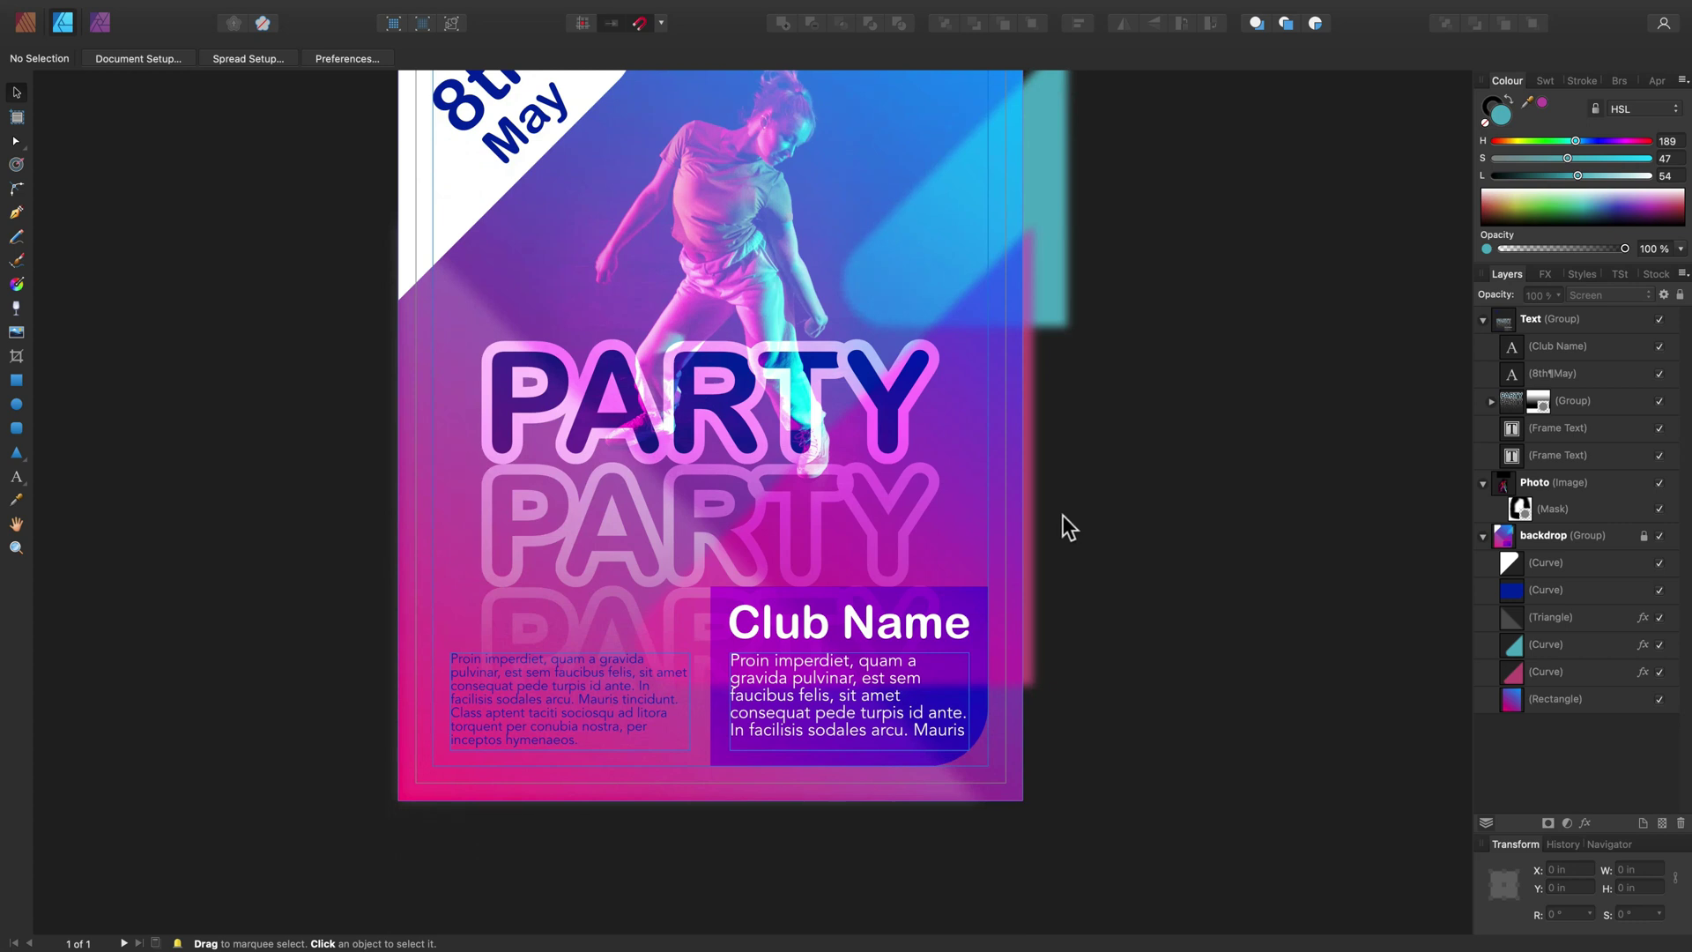
pyautogui.scroll(2, 1063, 517)
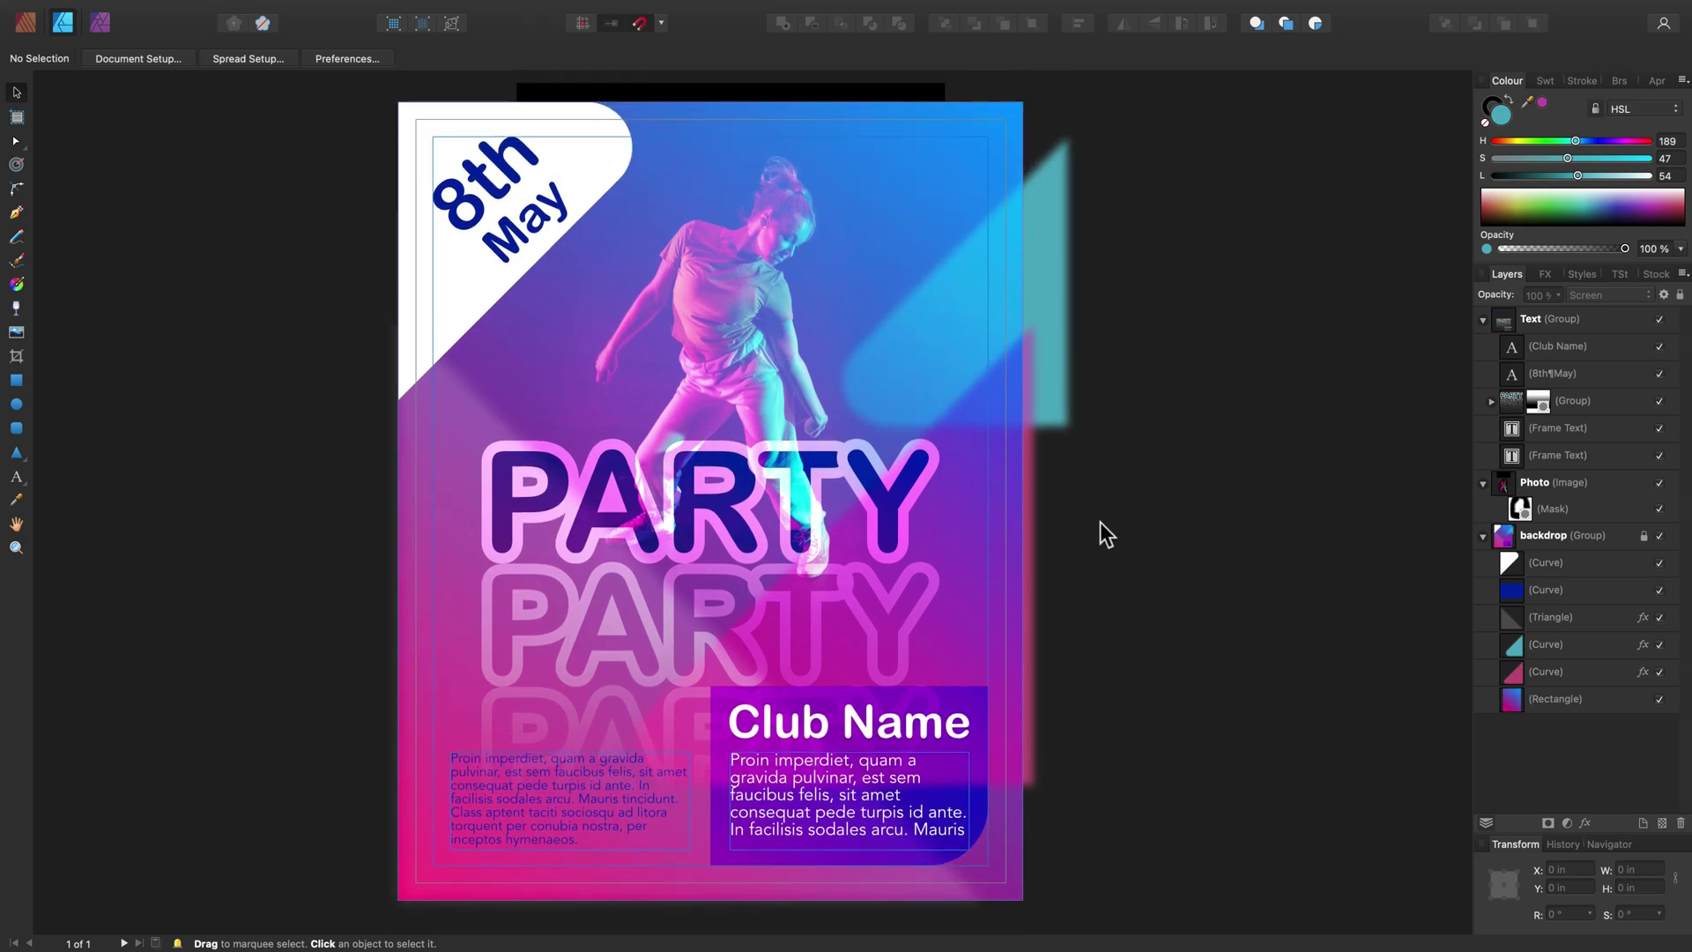
pyautogui.hscroll(-1, 1100, 522)
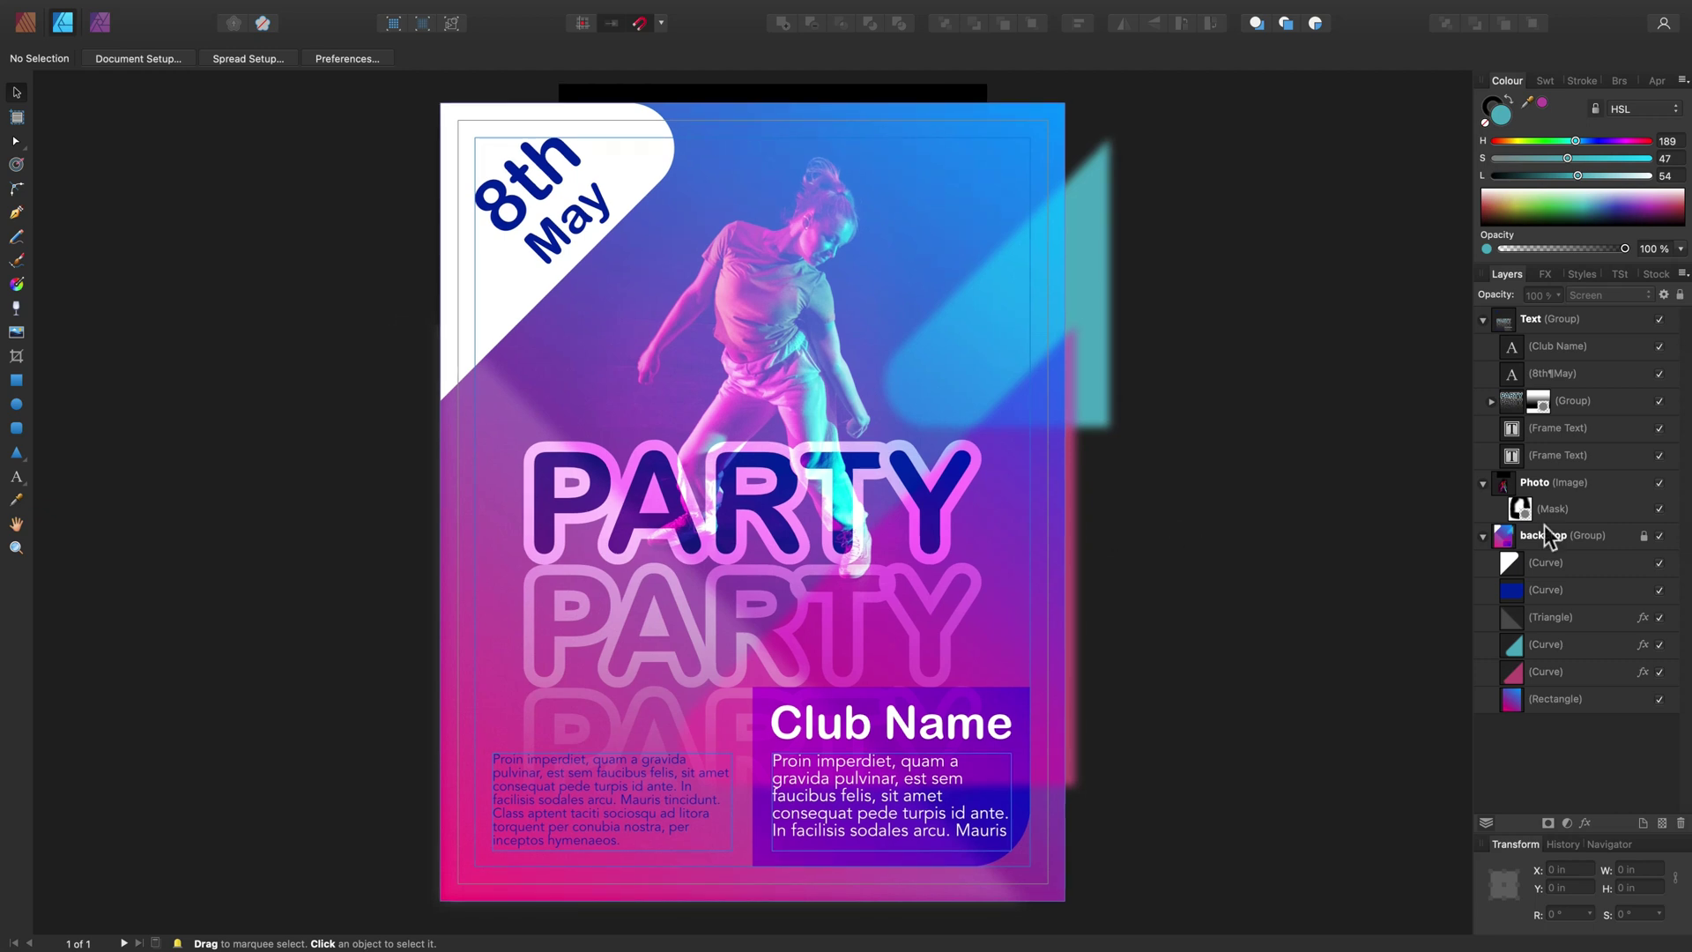
pyautogui.click(1484, 537)
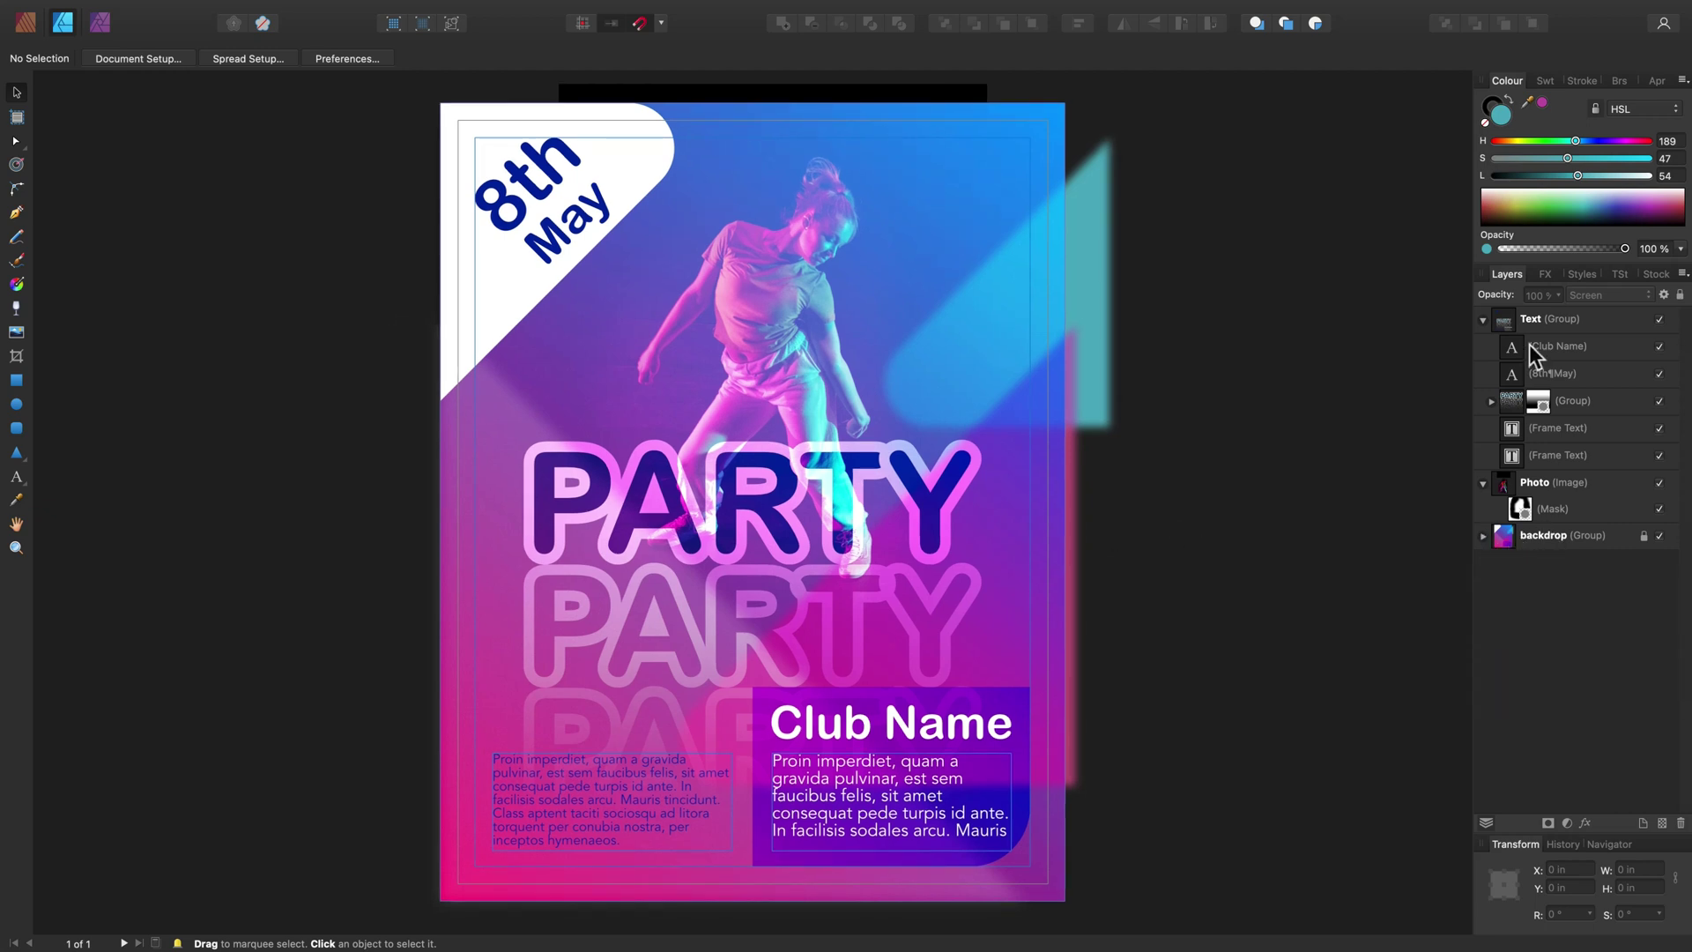
pyautogui.click(1484, 485)
pyautogui.click(1484, 320)
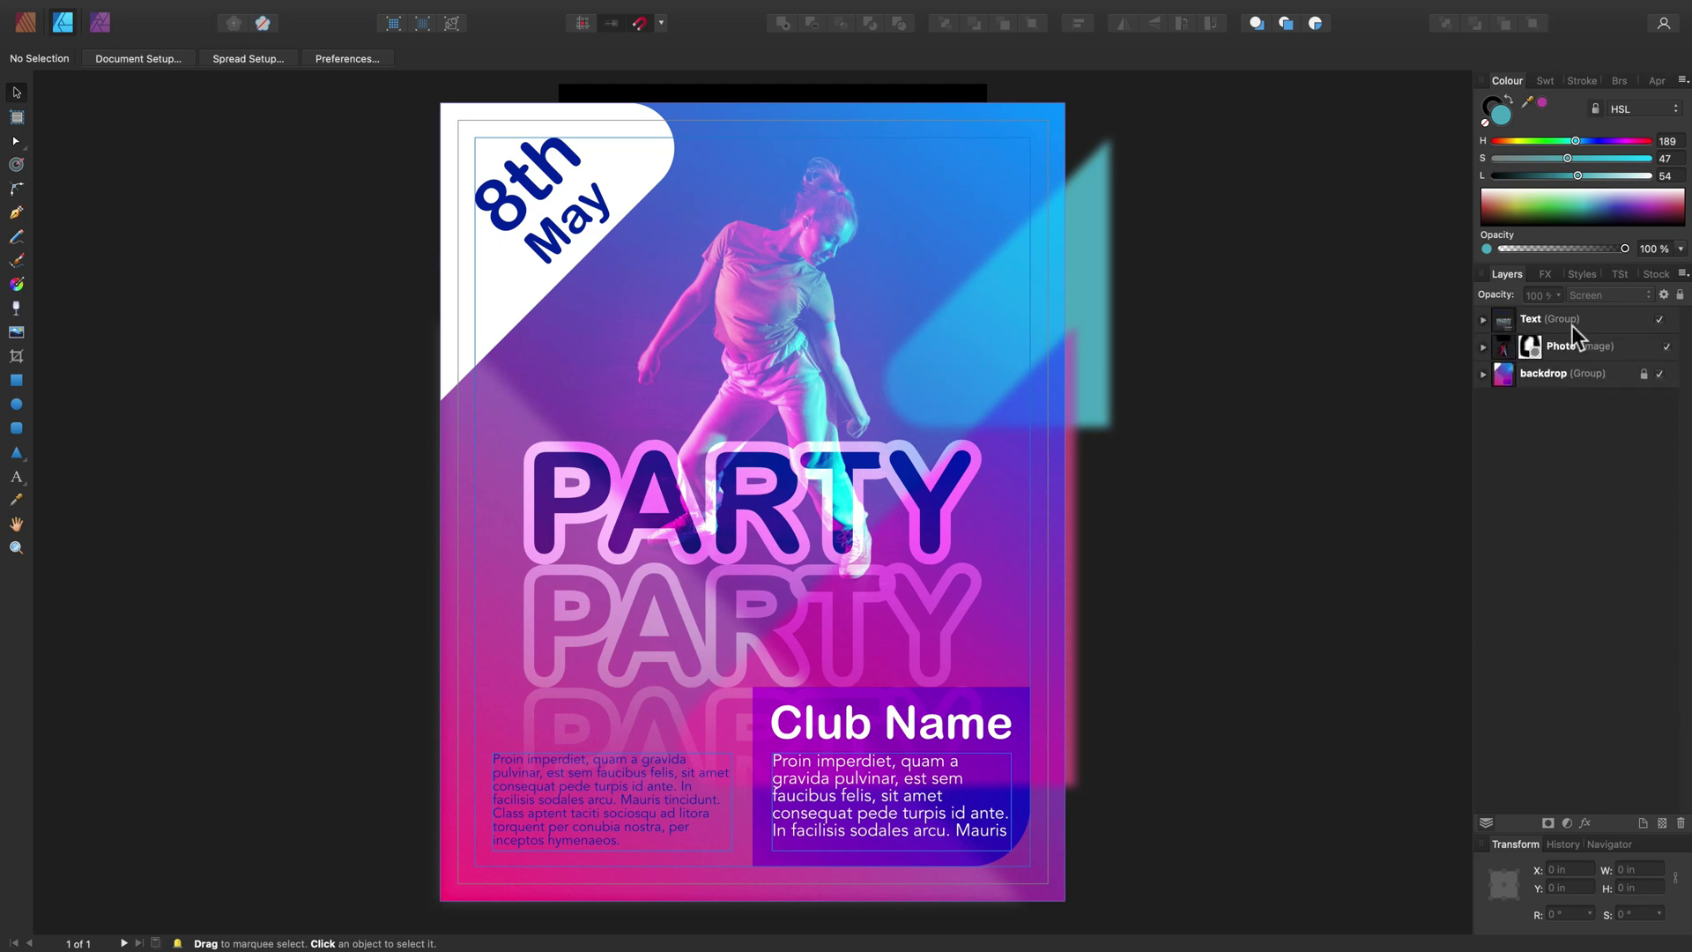
# Hide the Text group, the Photo layer and the backdrop group in turn to review each one's contents, and show all three again
pyautogui.click(1661, 320)
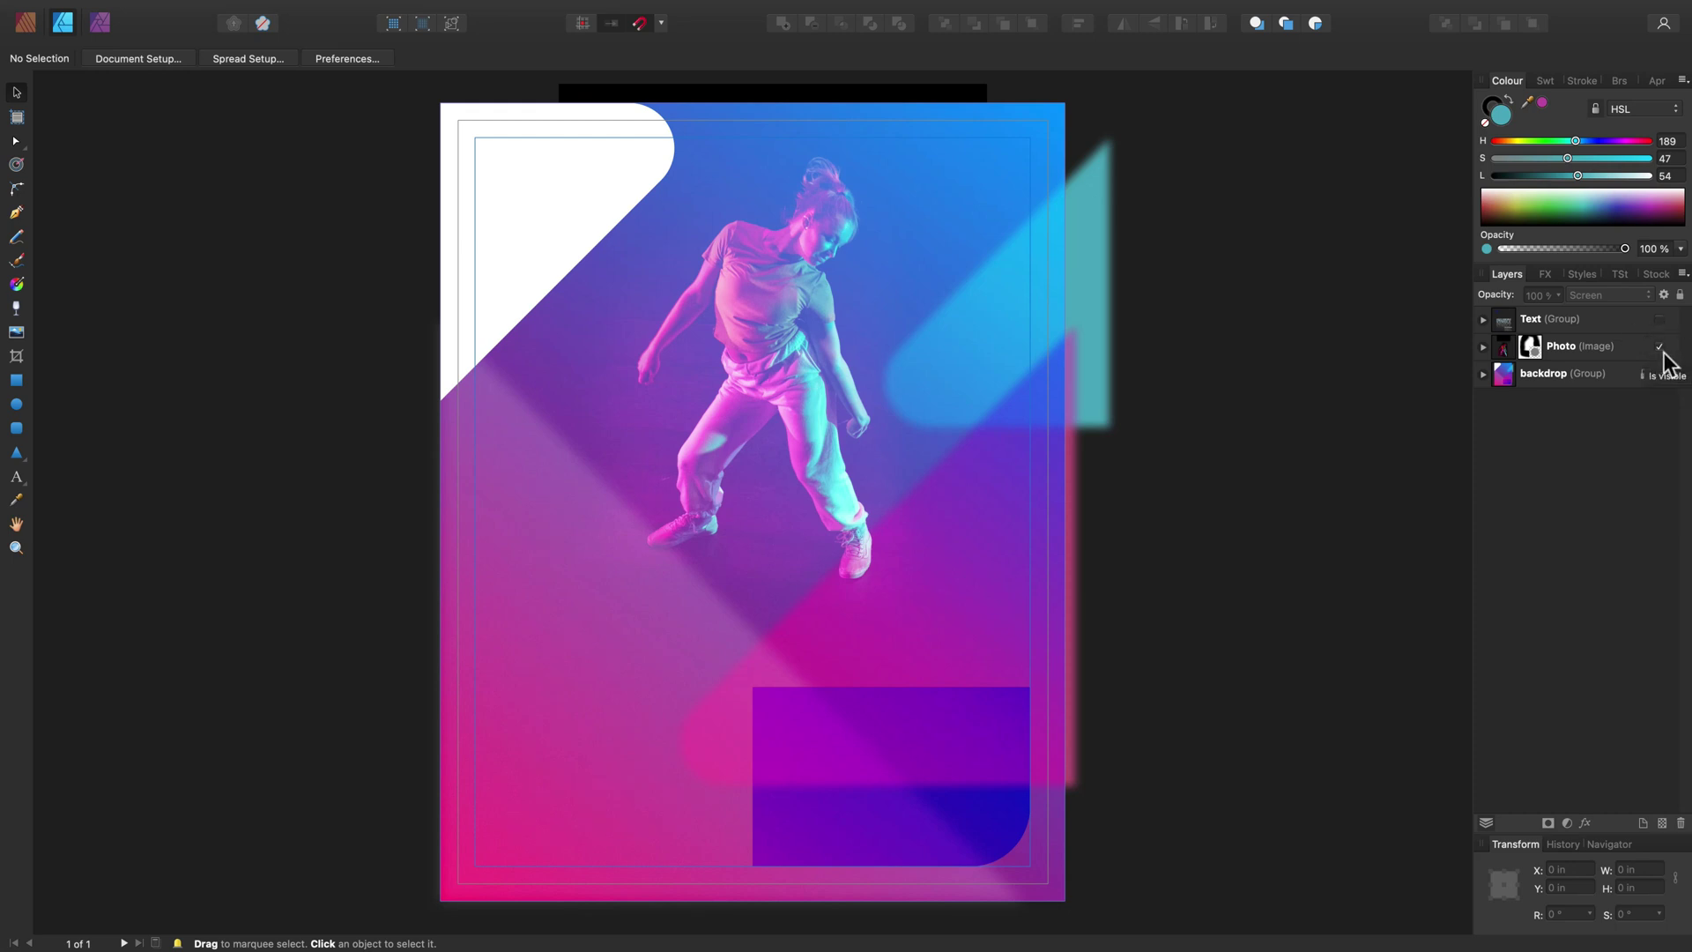
pyautogui.click(1664, 349)
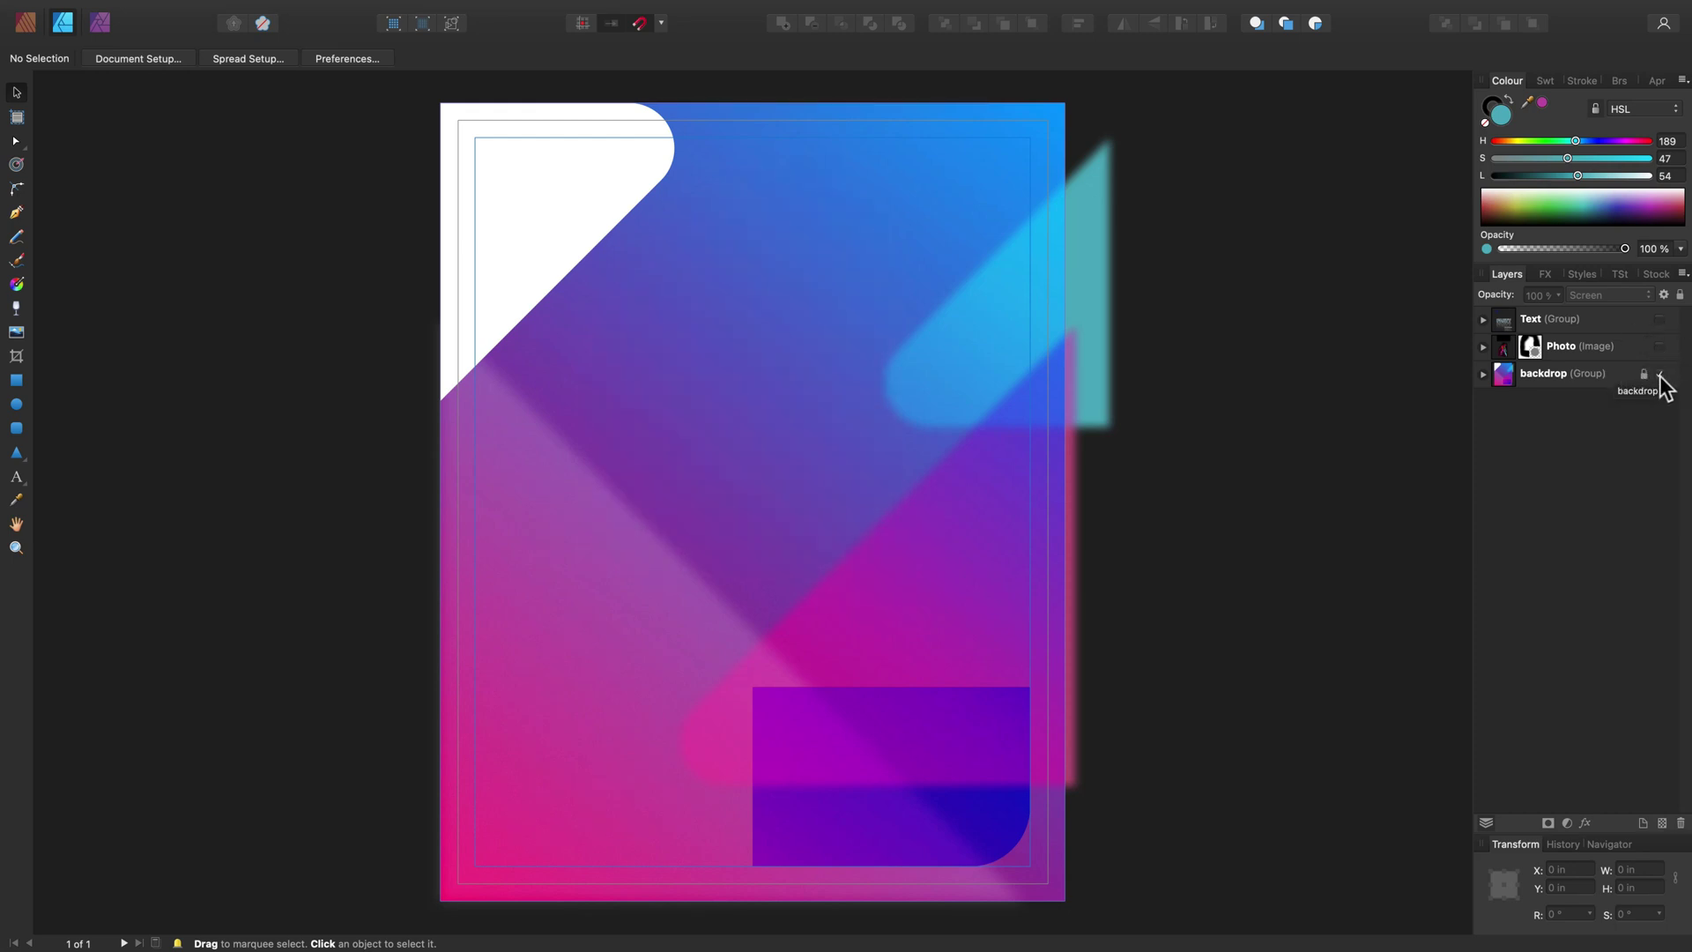
pyautogui.click(1662, 377)
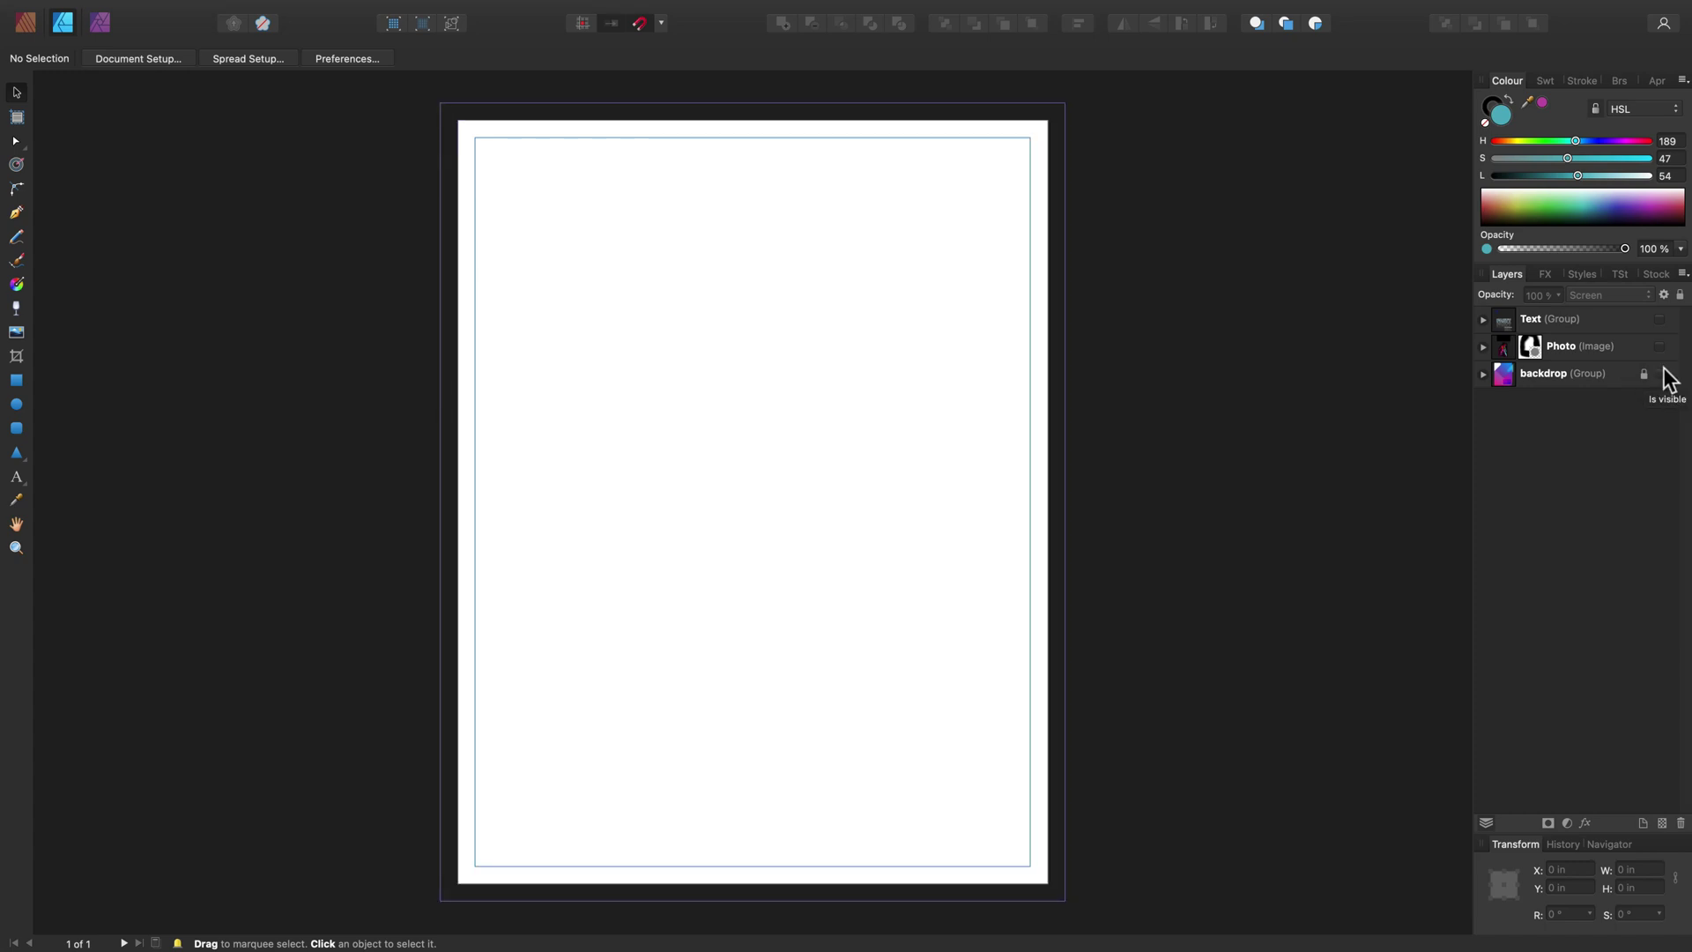
pyautogui.click(1662, 381)
pyautogui.click(1663, 349)
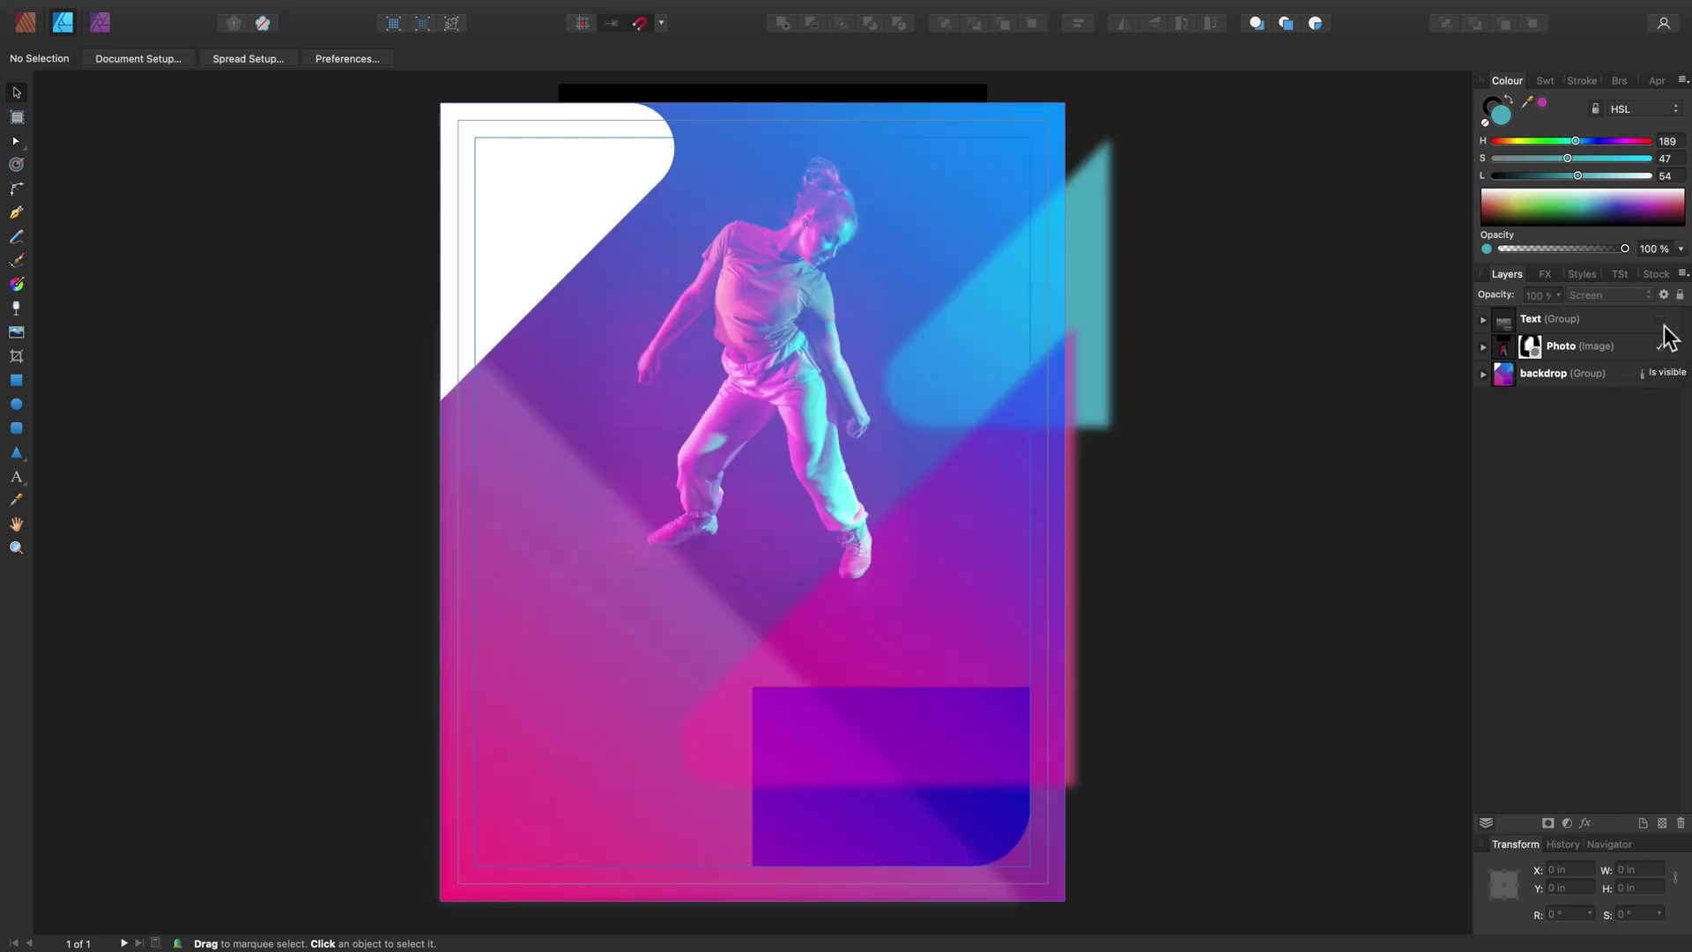
pyautogui.click(1662, 323)
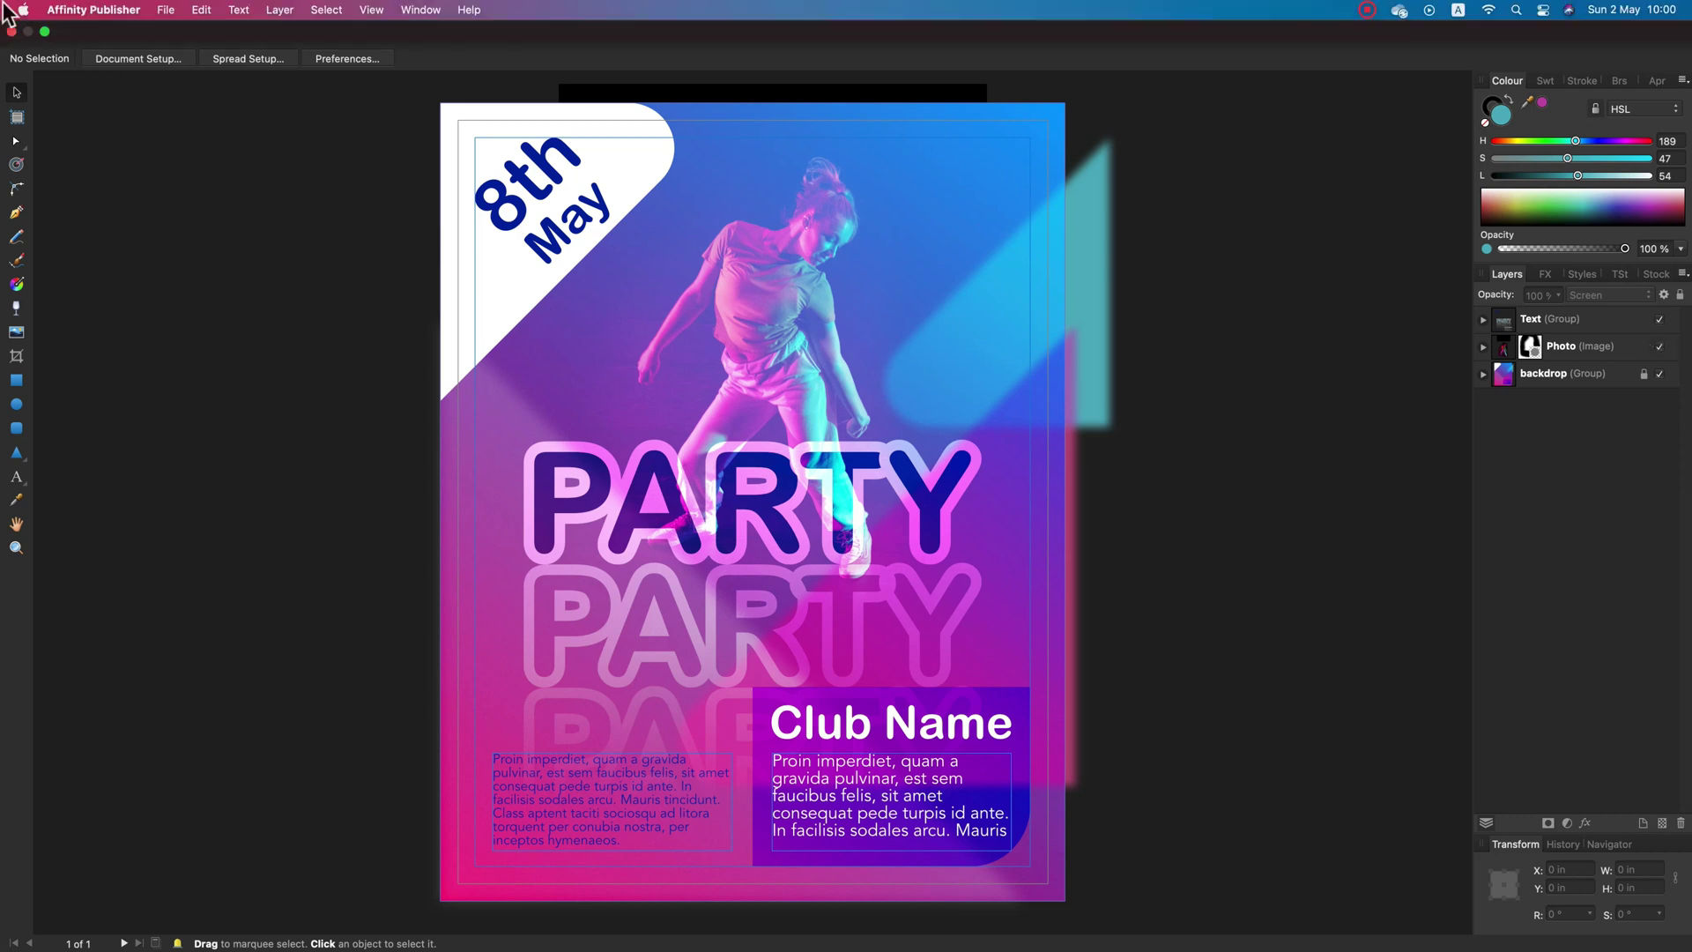
# Open the export settings for the poster and choose PDF as the output format
pyautogui.click(168, 11)
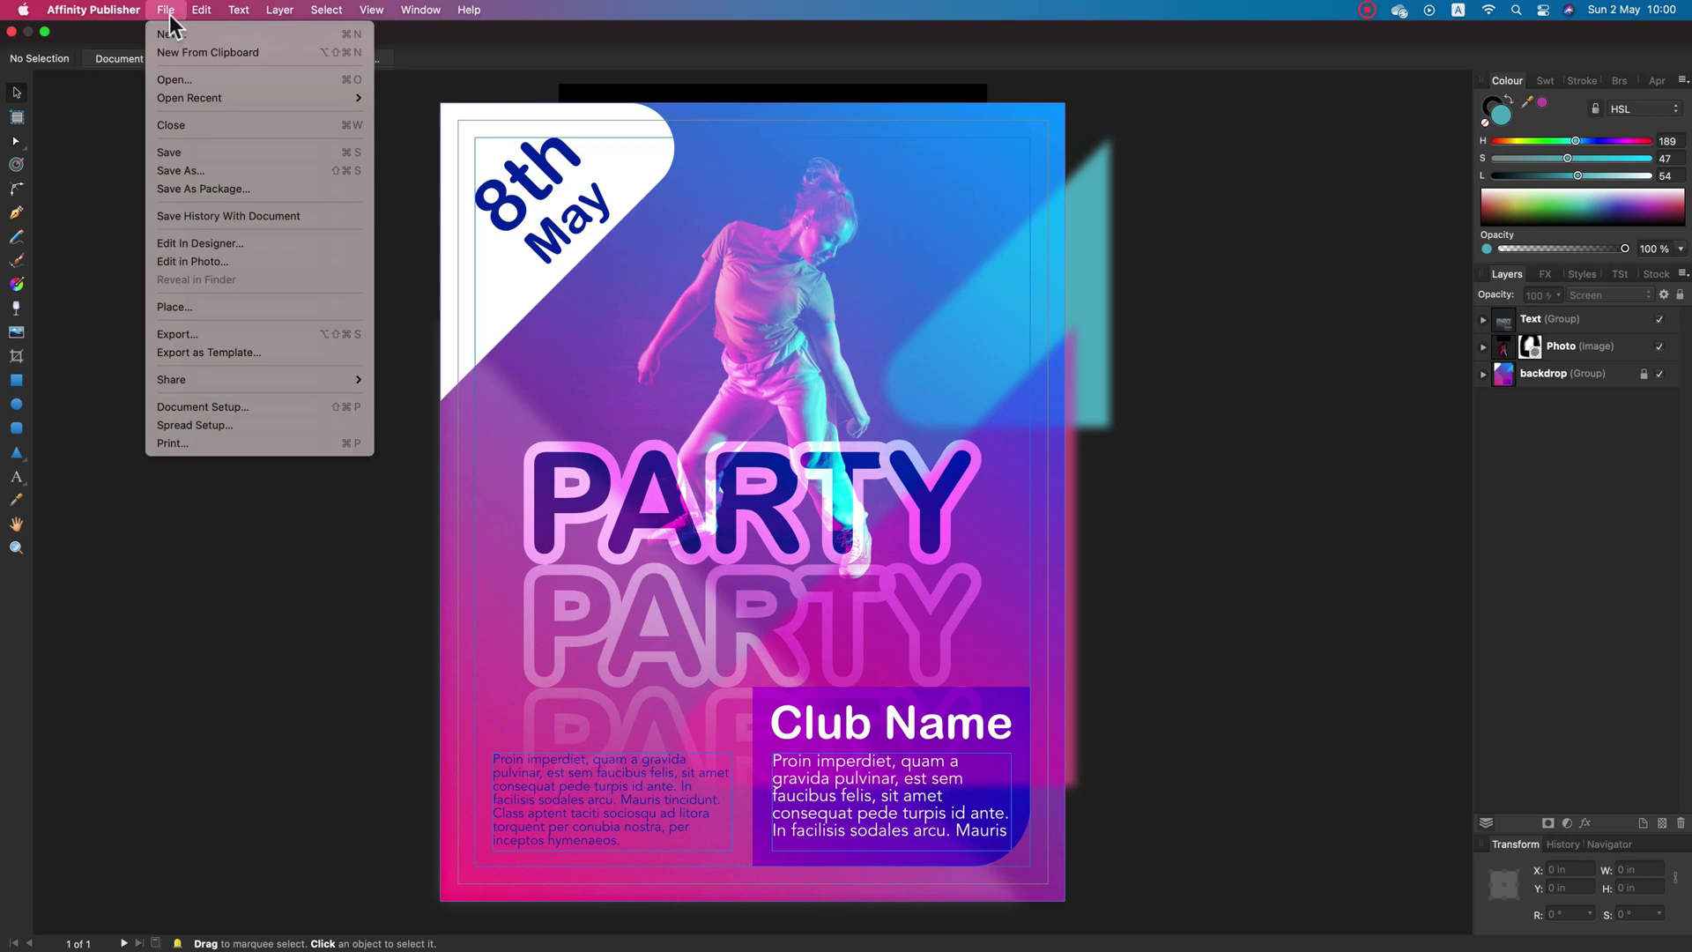
pyautogui.click(183, 335)
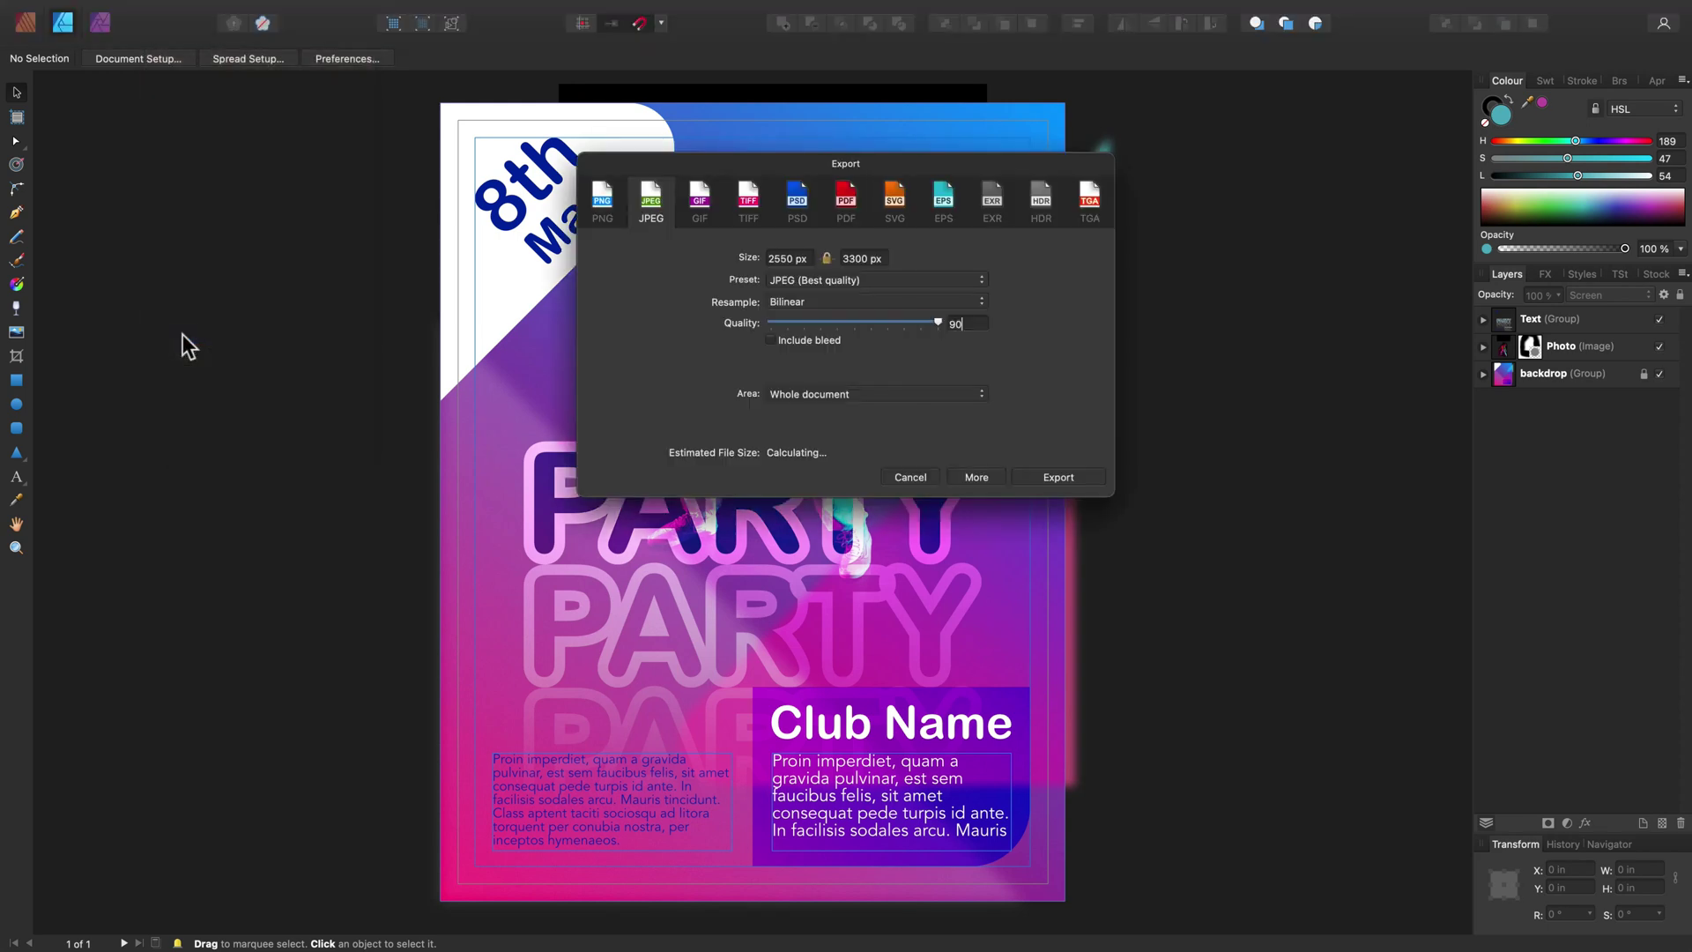
pyautogui.click(844, 212)
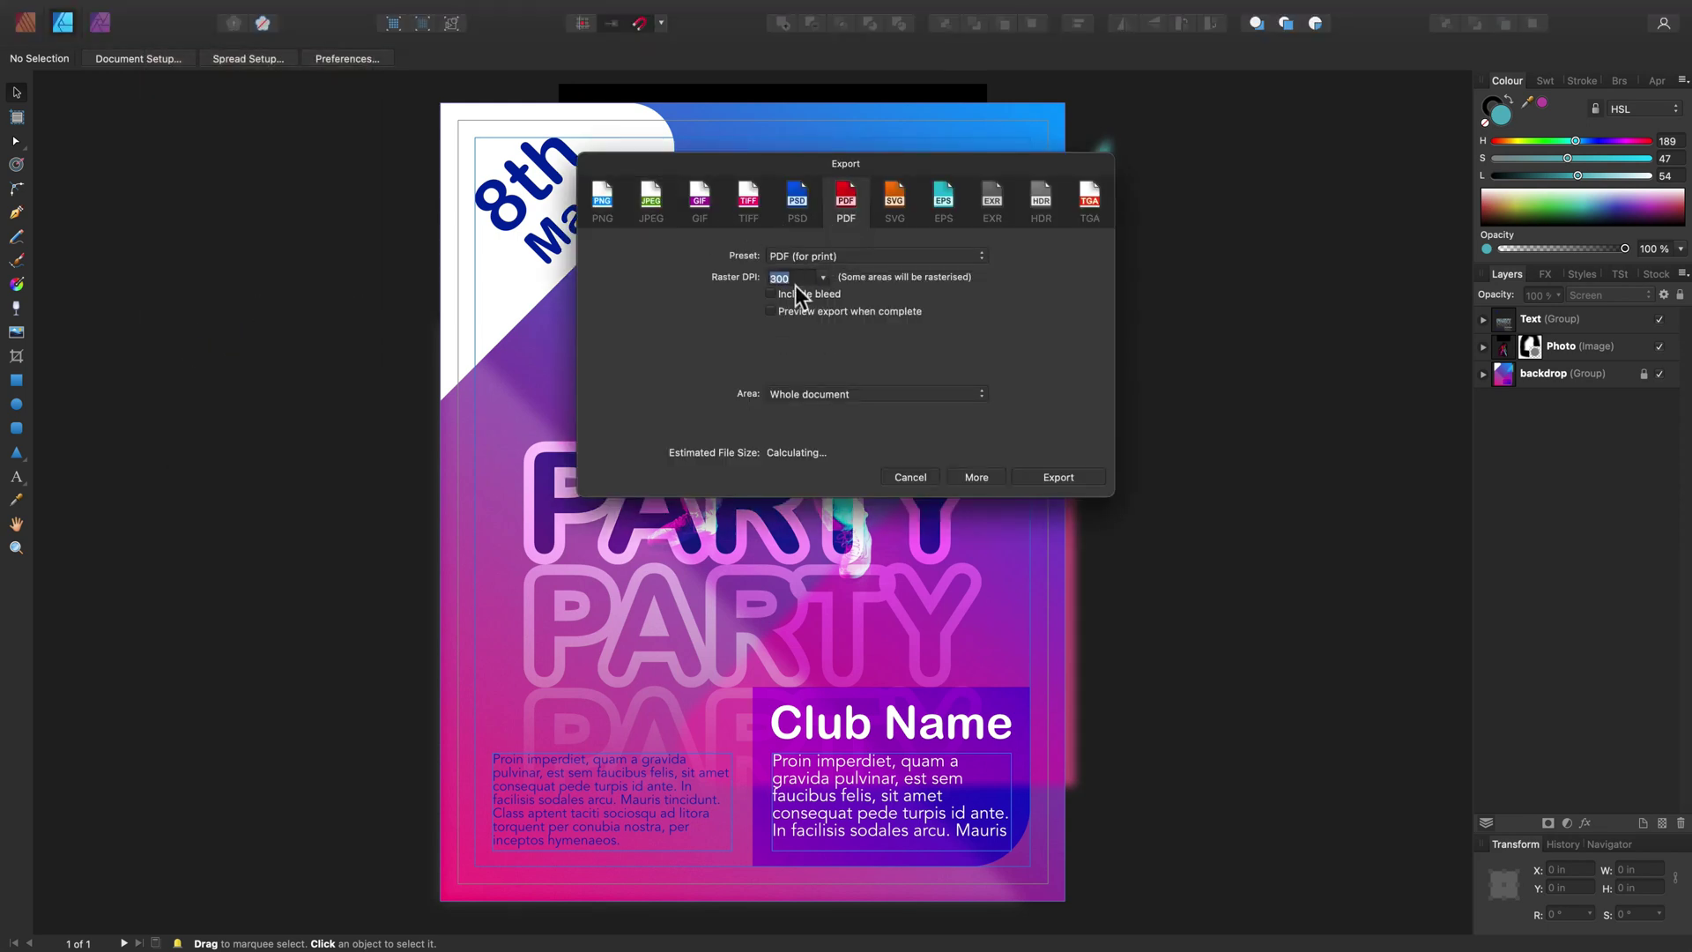